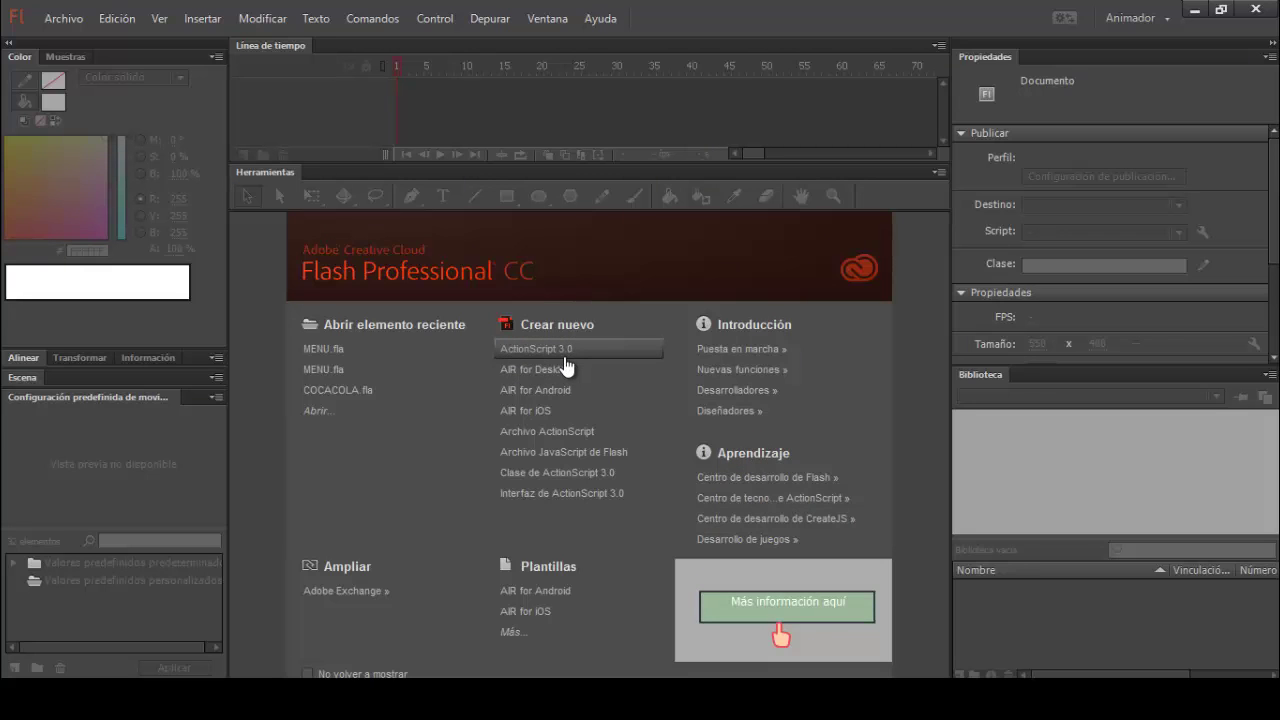
Create a new ActionScript 3.0 document
click(564, 354)
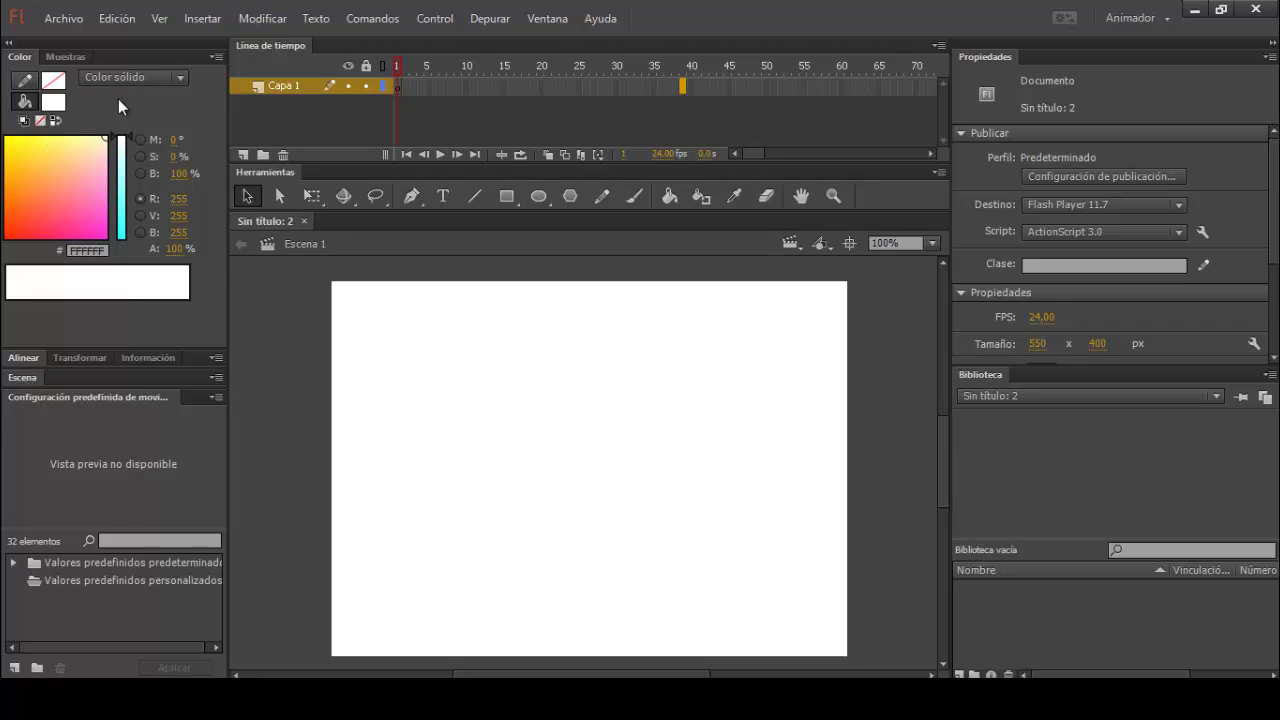
click(67, 58)
click(20, 58)
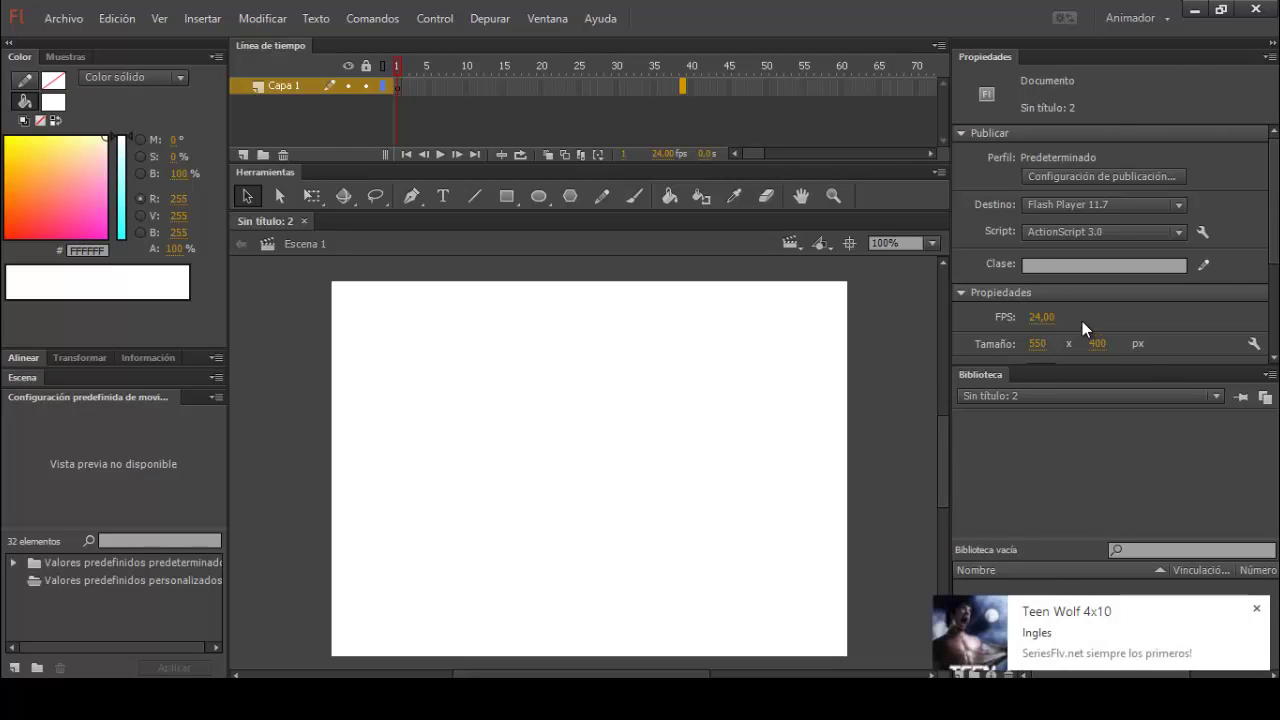
click(1256, 608)
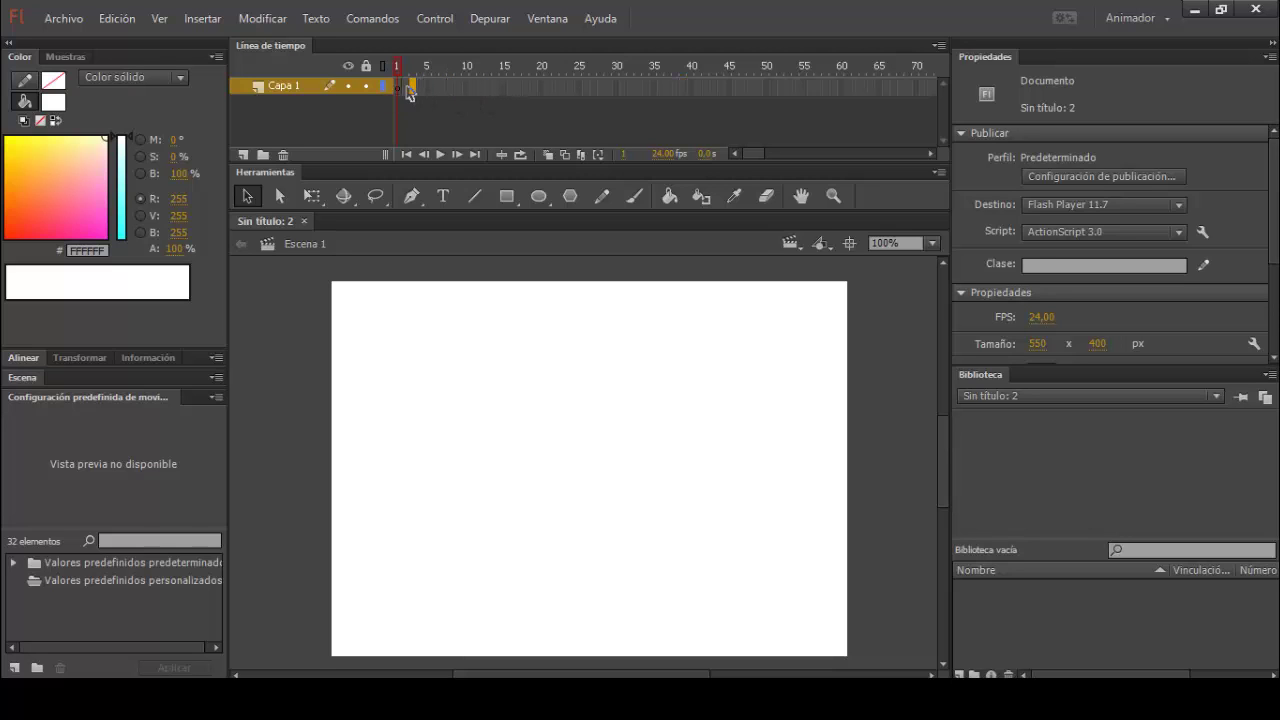
Set the document's frame rate to 12 FPS
drag(452, 95, 497, 95)
click(1047, 317)
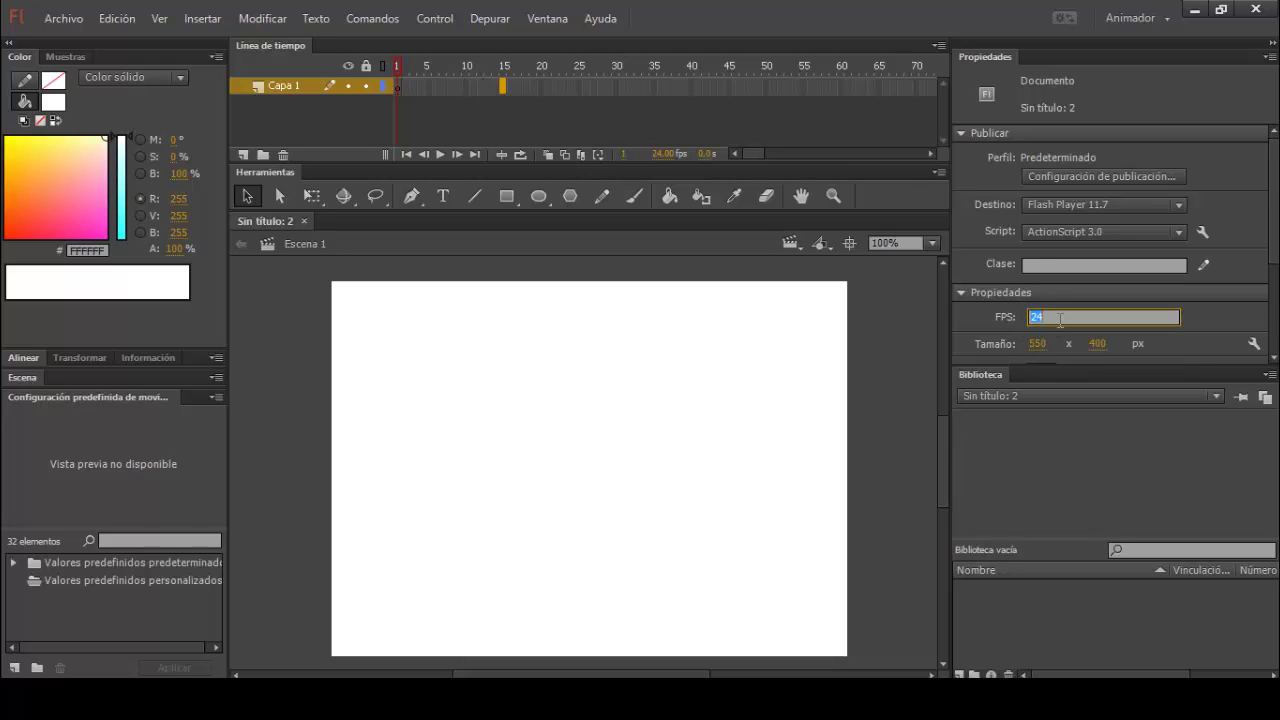
text(1)
click(891, 414)
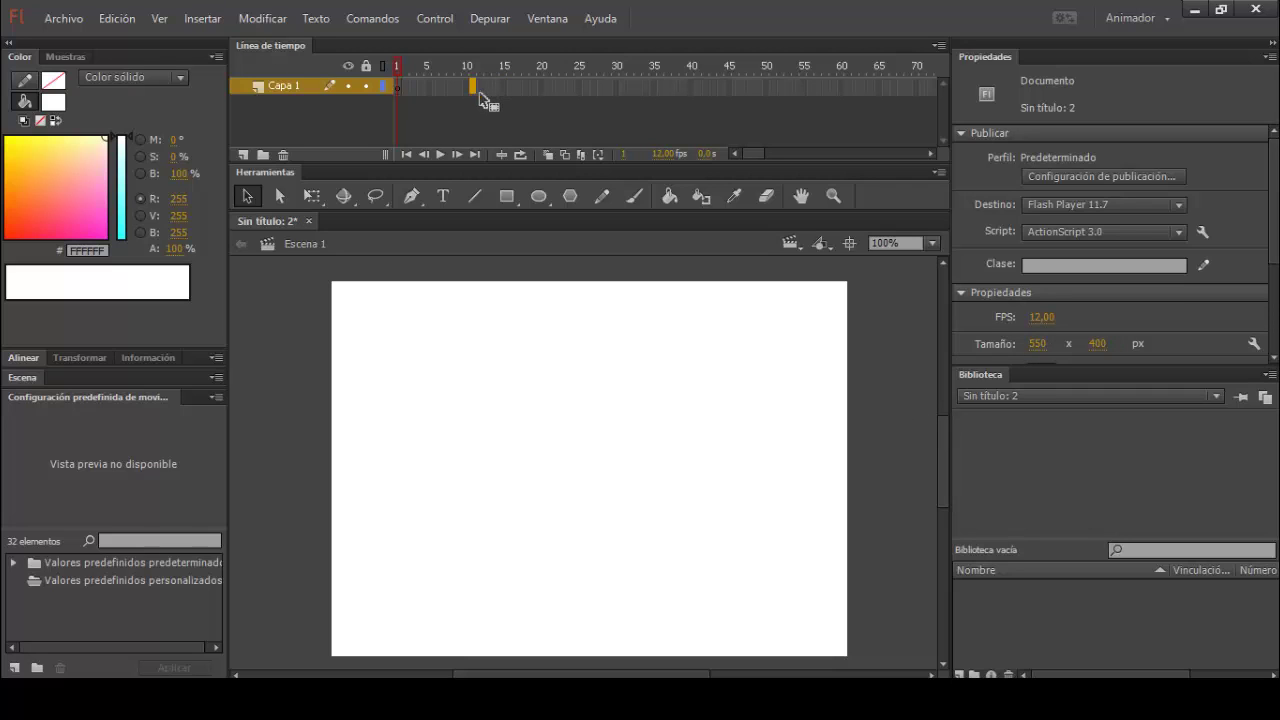
click(1050, 318)
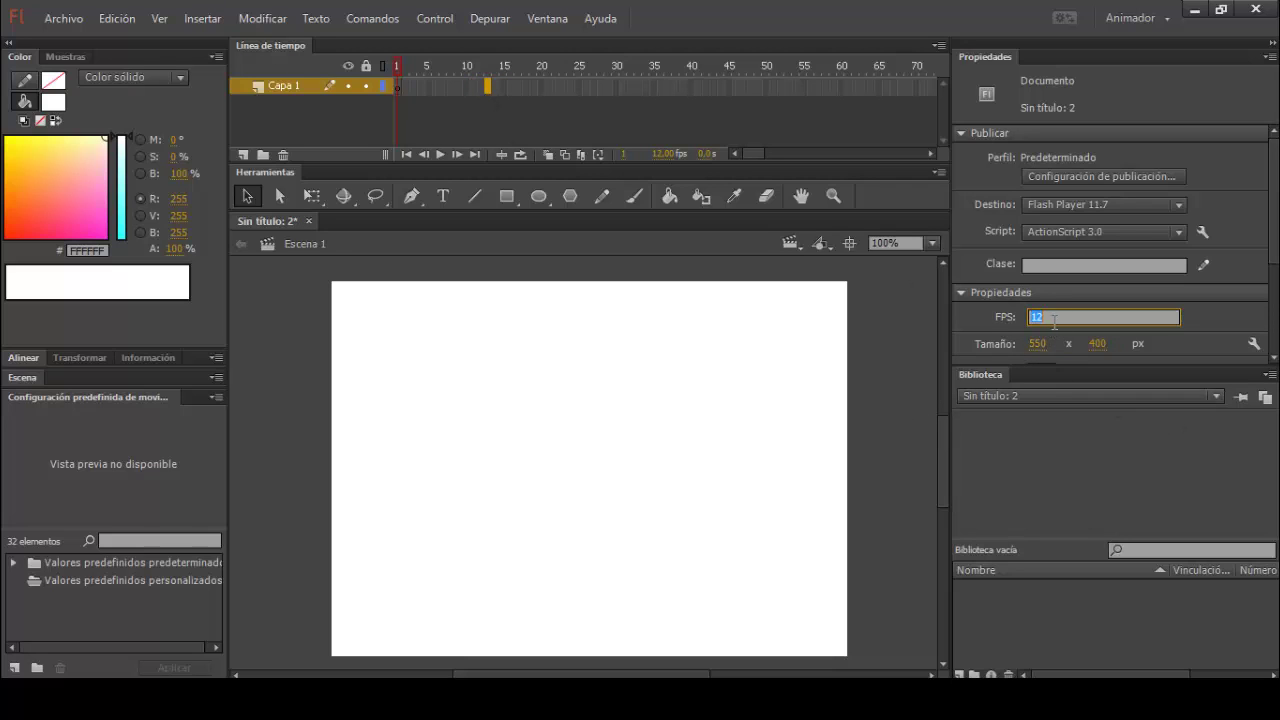
click(889, 321)
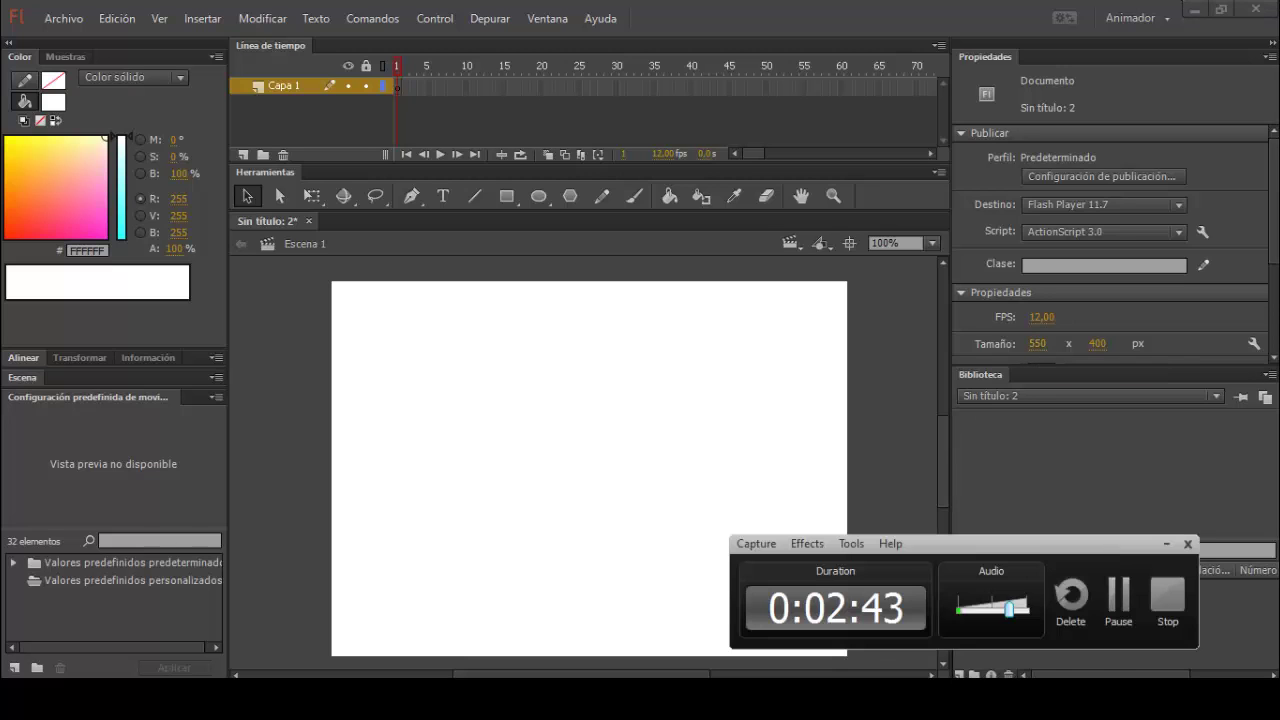
Set the stage size to 640 x 480 px
click(1118, 590)
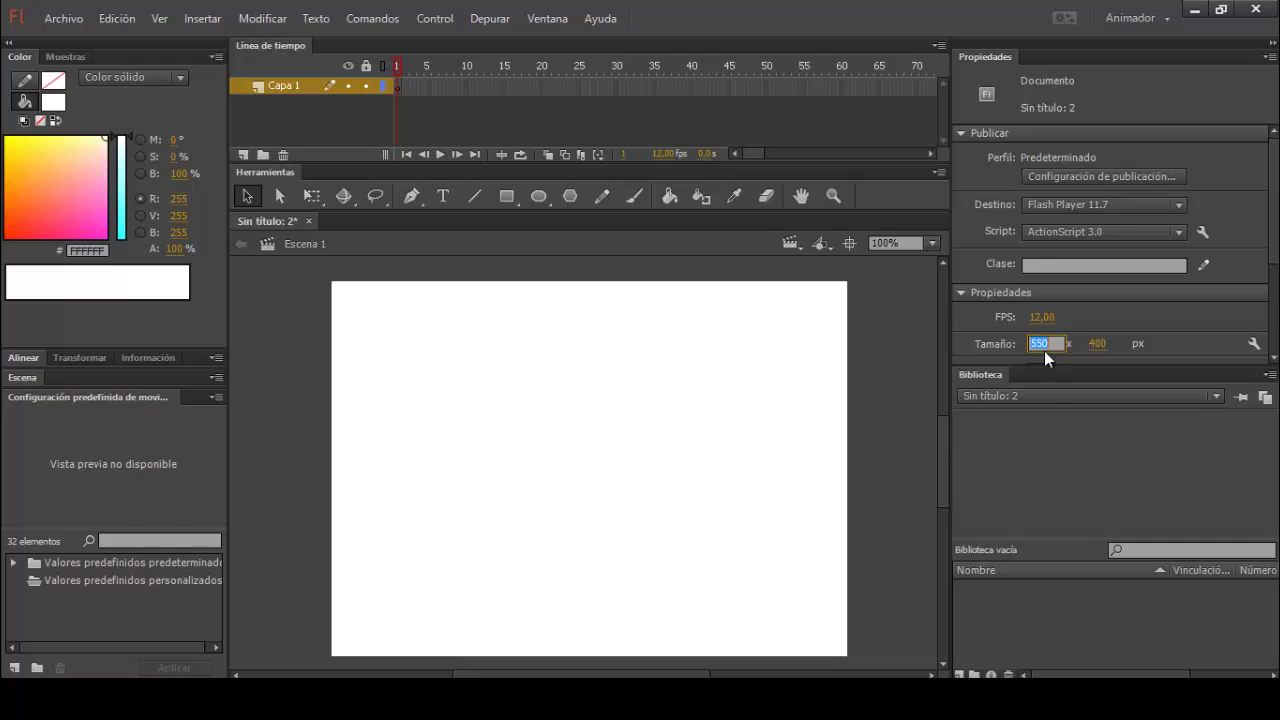
text(640)
key(Tab)
text(48)
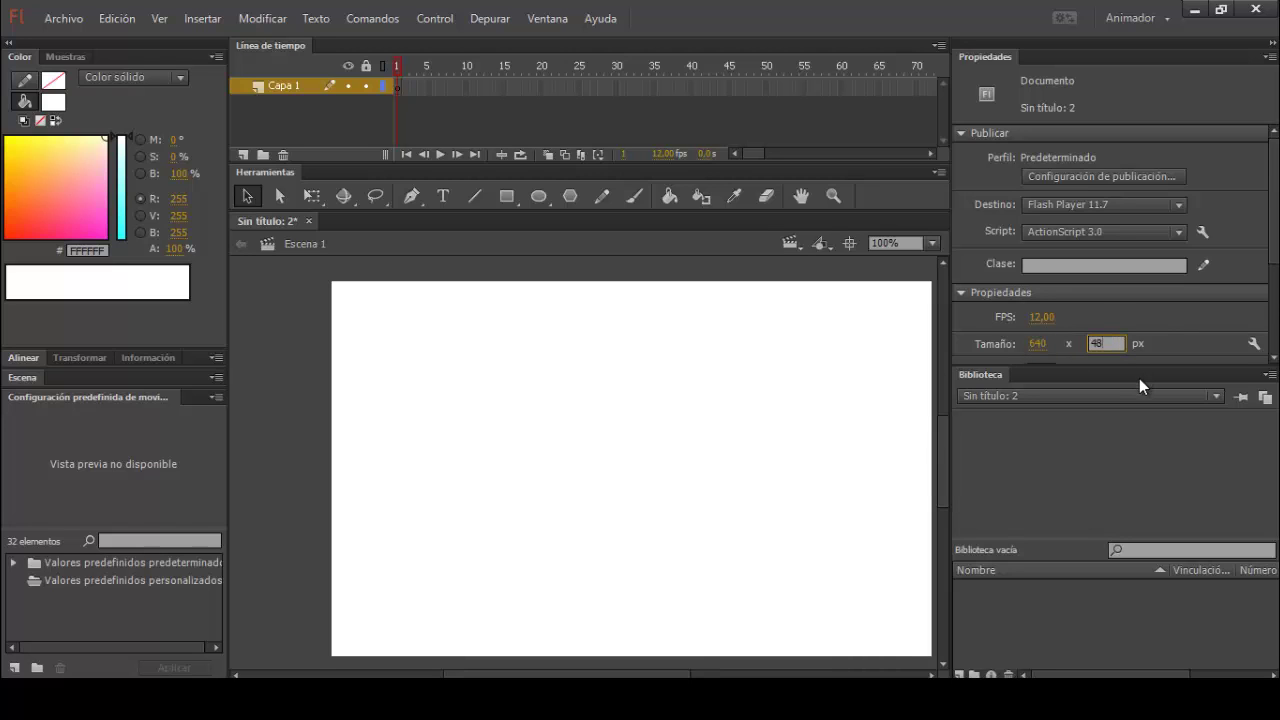
text(0)
click(1041, 343)
click(292, 326)
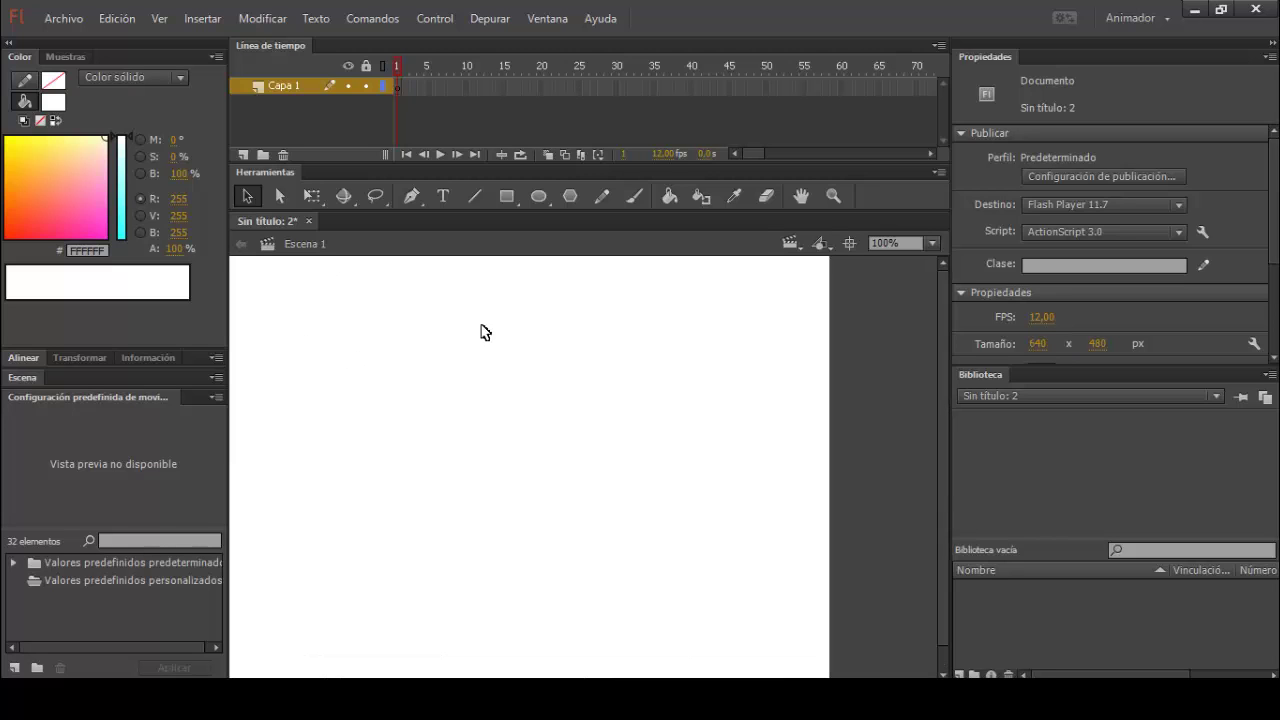
Fit the whole stage to the window using the Ajustar a ventana magnification
key(ctrl+2)
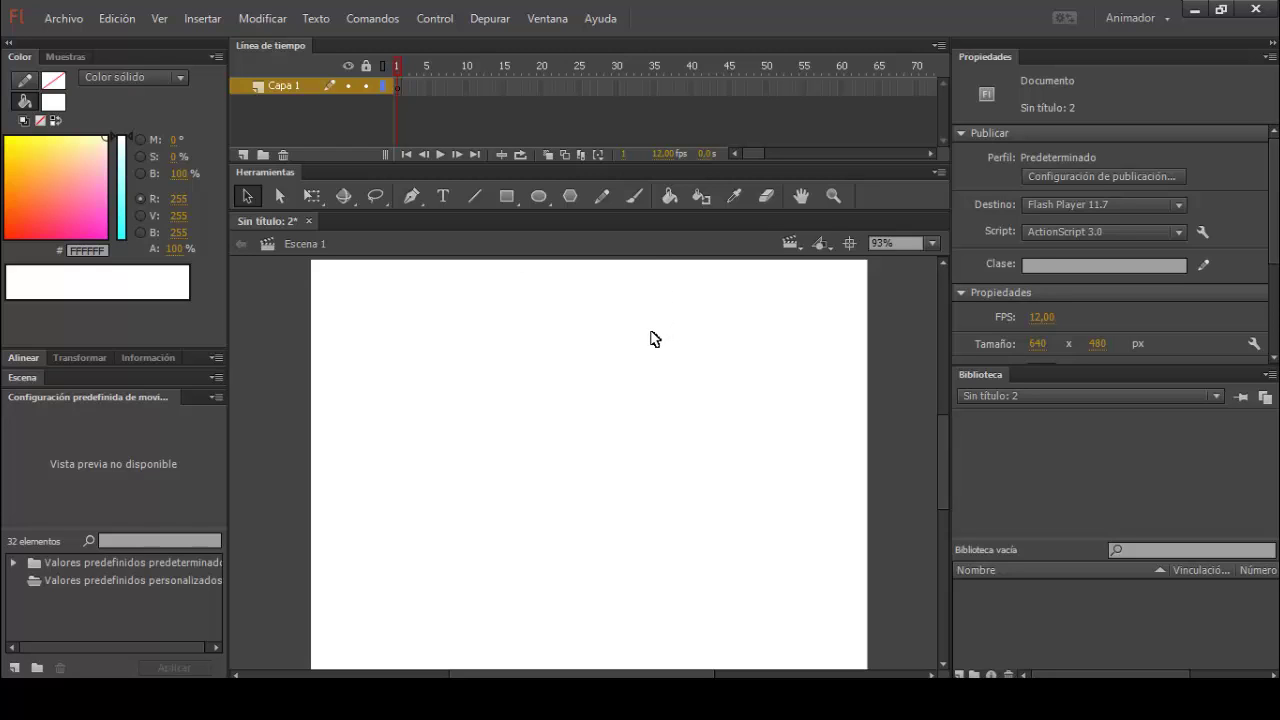
click(930, 243)
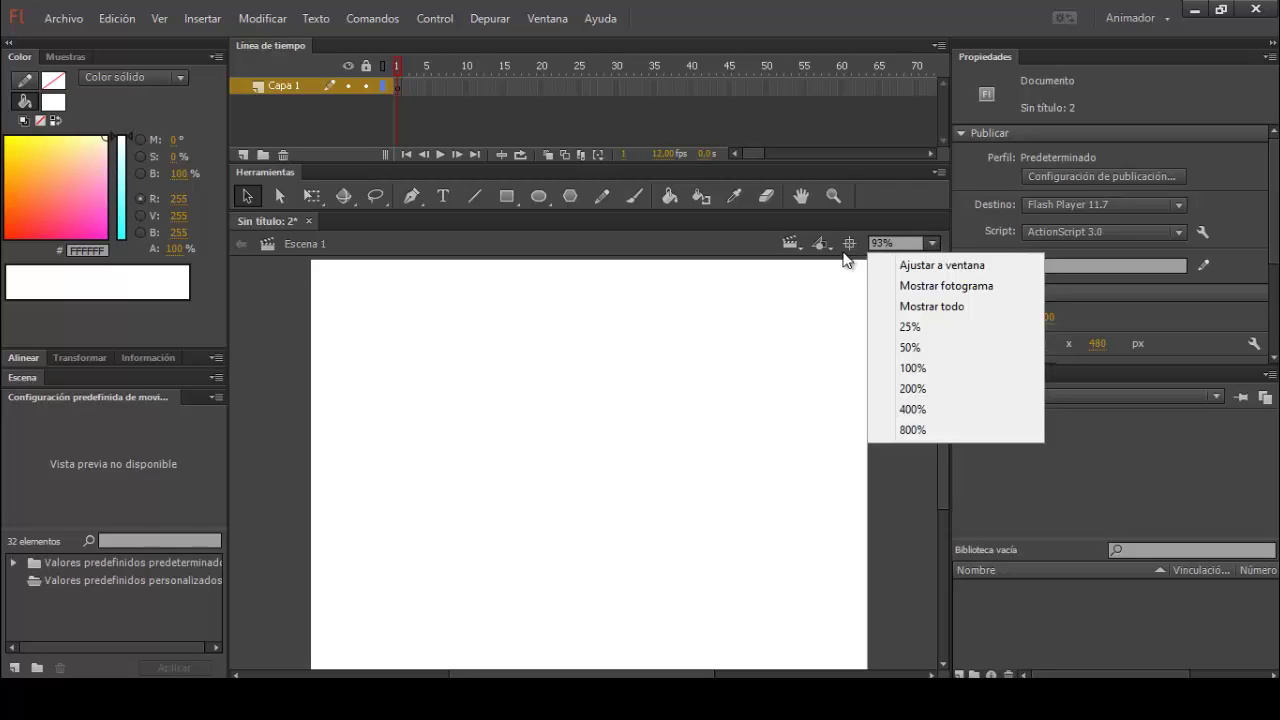
click(343, 331)
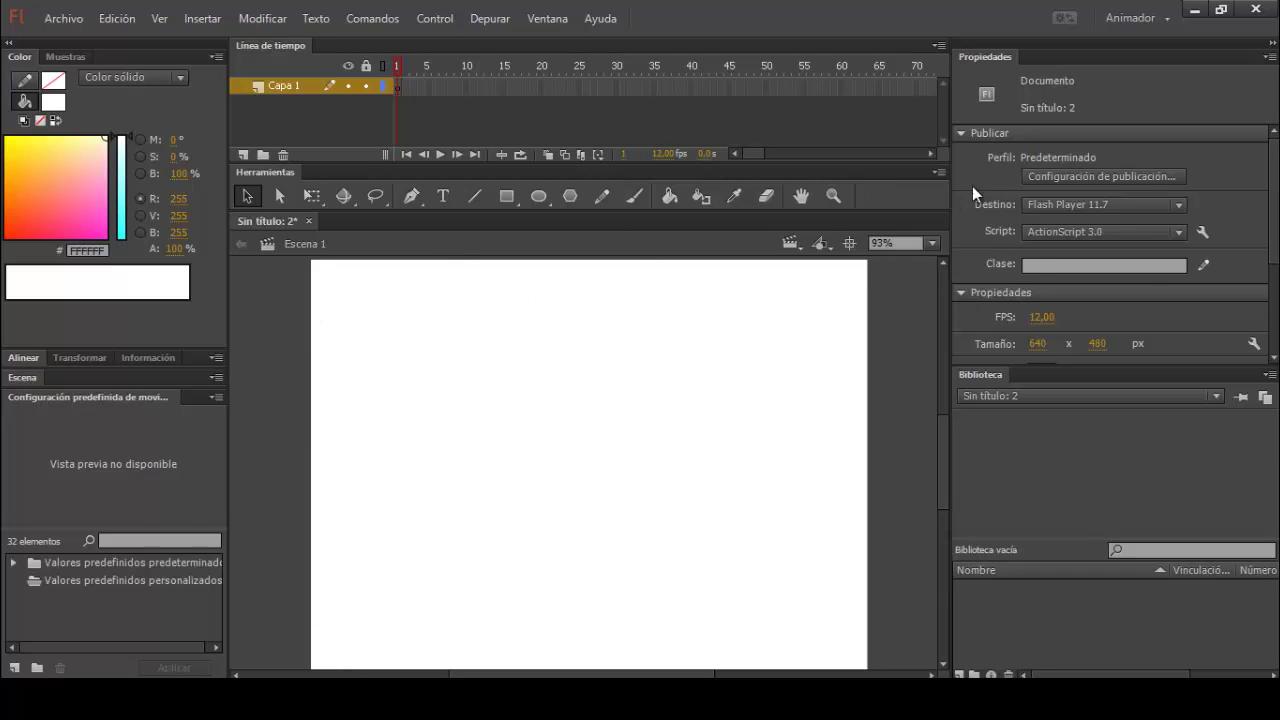
click(931, 243)
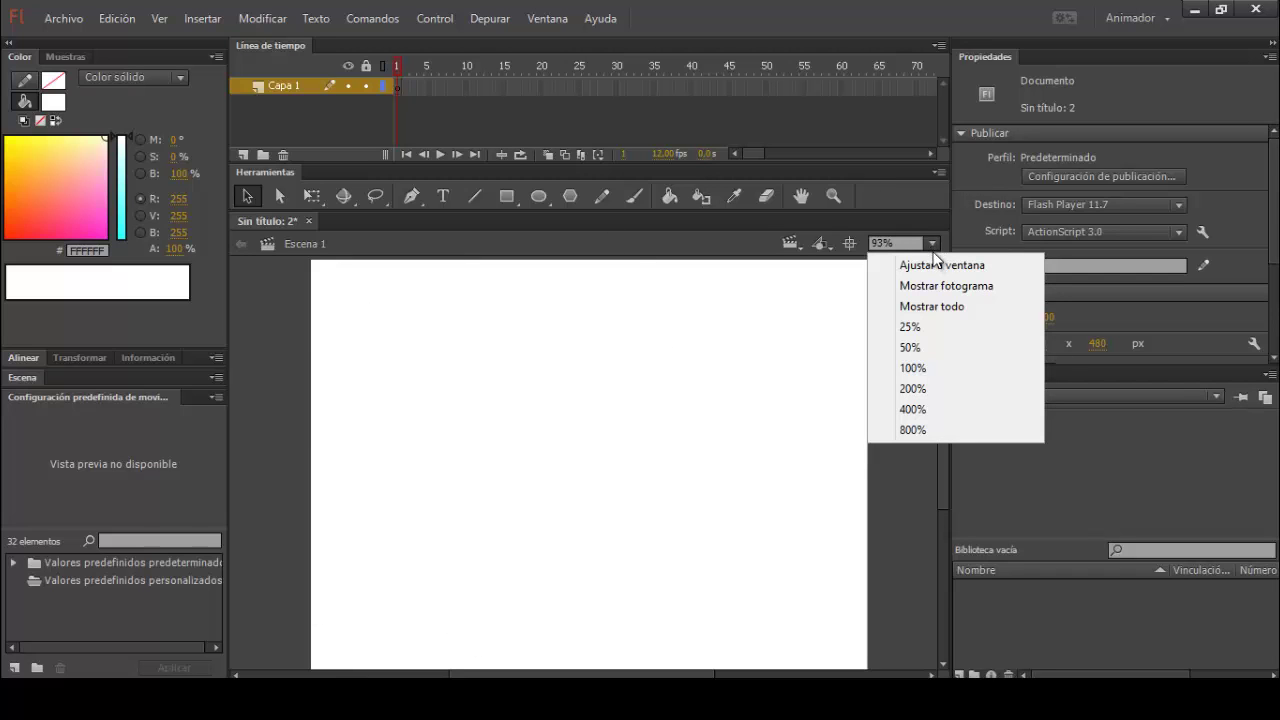
click(941, 268)
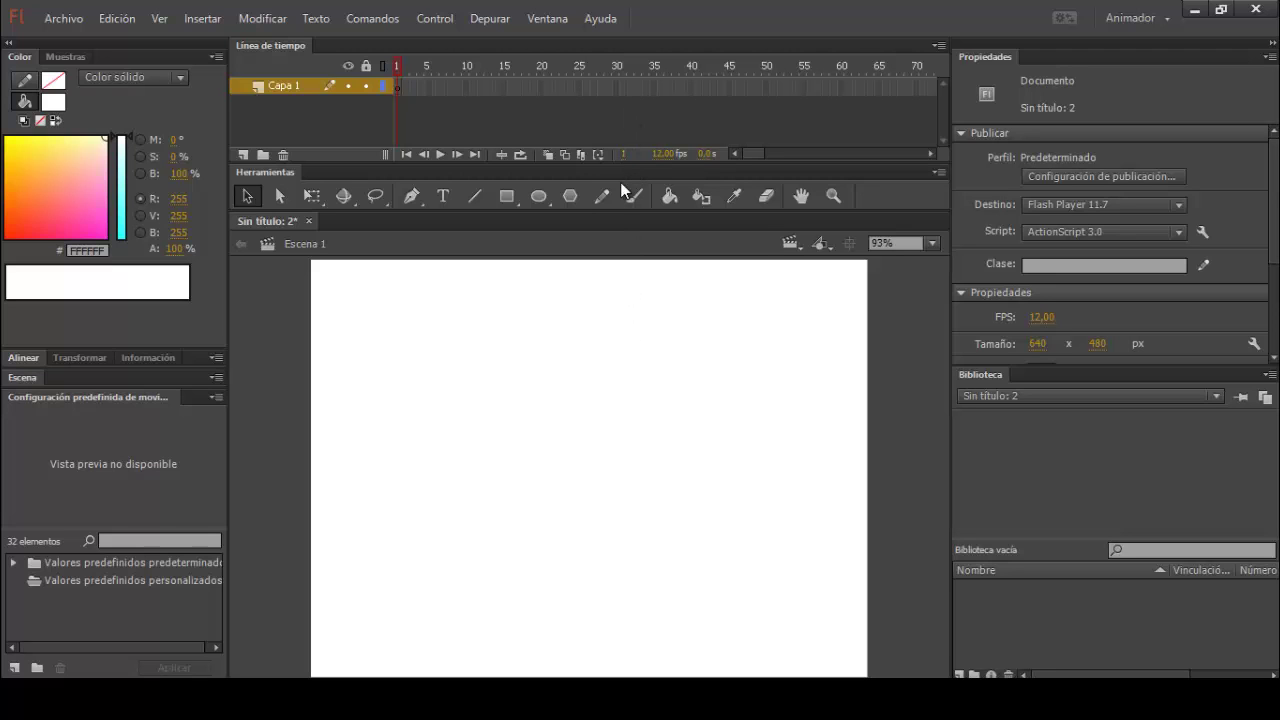
drag(615, 210, 590, 200)
Rename the layer Capa 1 as IMAGEN01
click(288, 90)
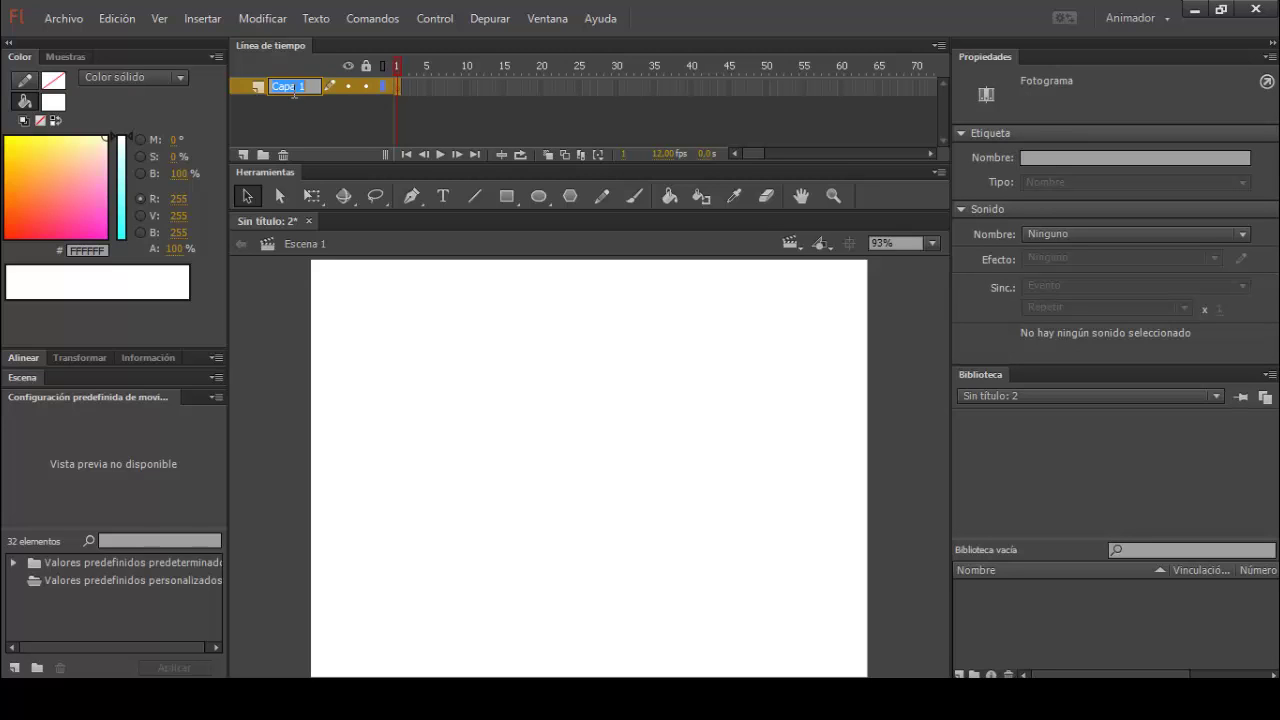
text(IMAGEN01)
click(285, 312)
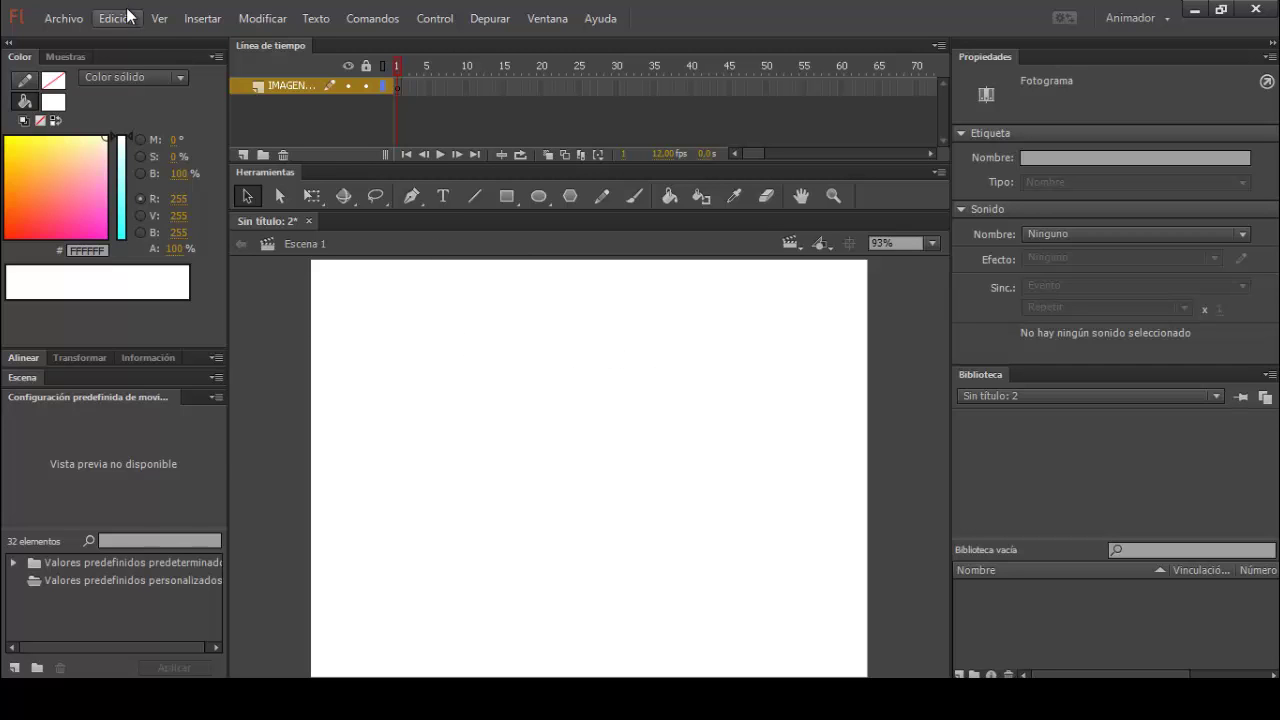
Import the image 543621194692589.jpg from the REFERENCIAS CUERPOS folder onto the stage
click(50, 17)
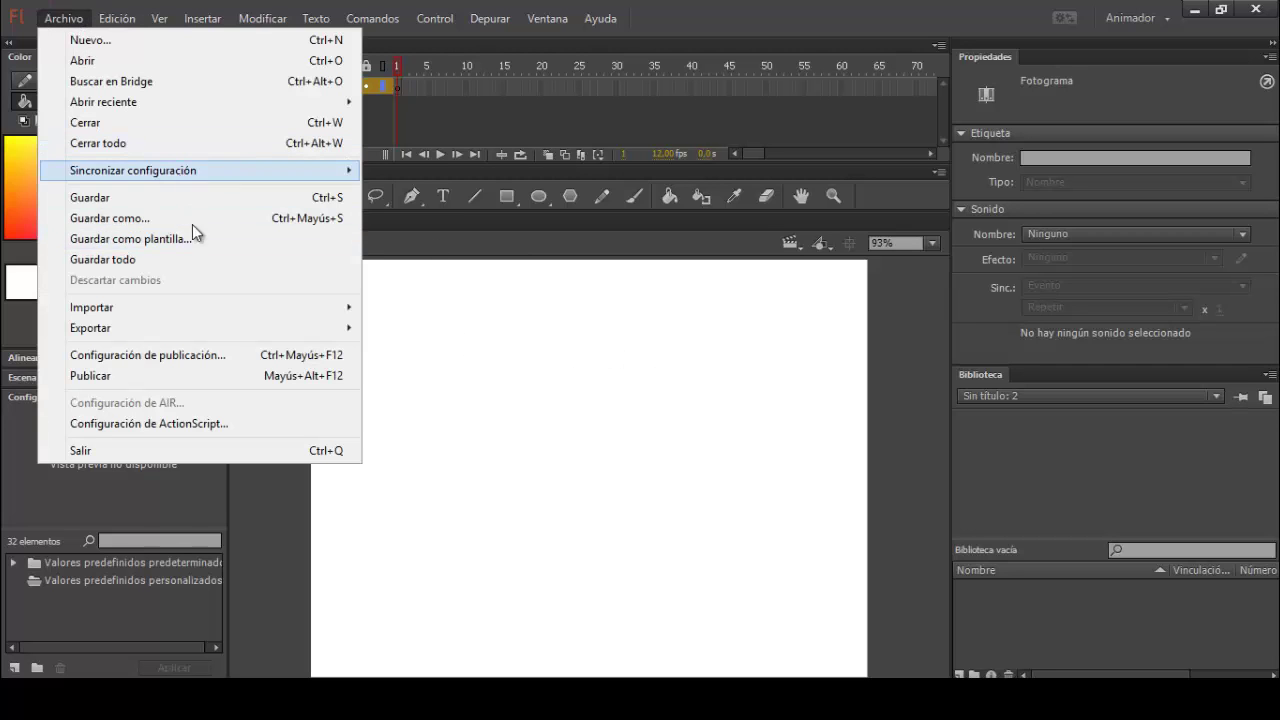
mouse_move(221, 305)
click(435, 308)
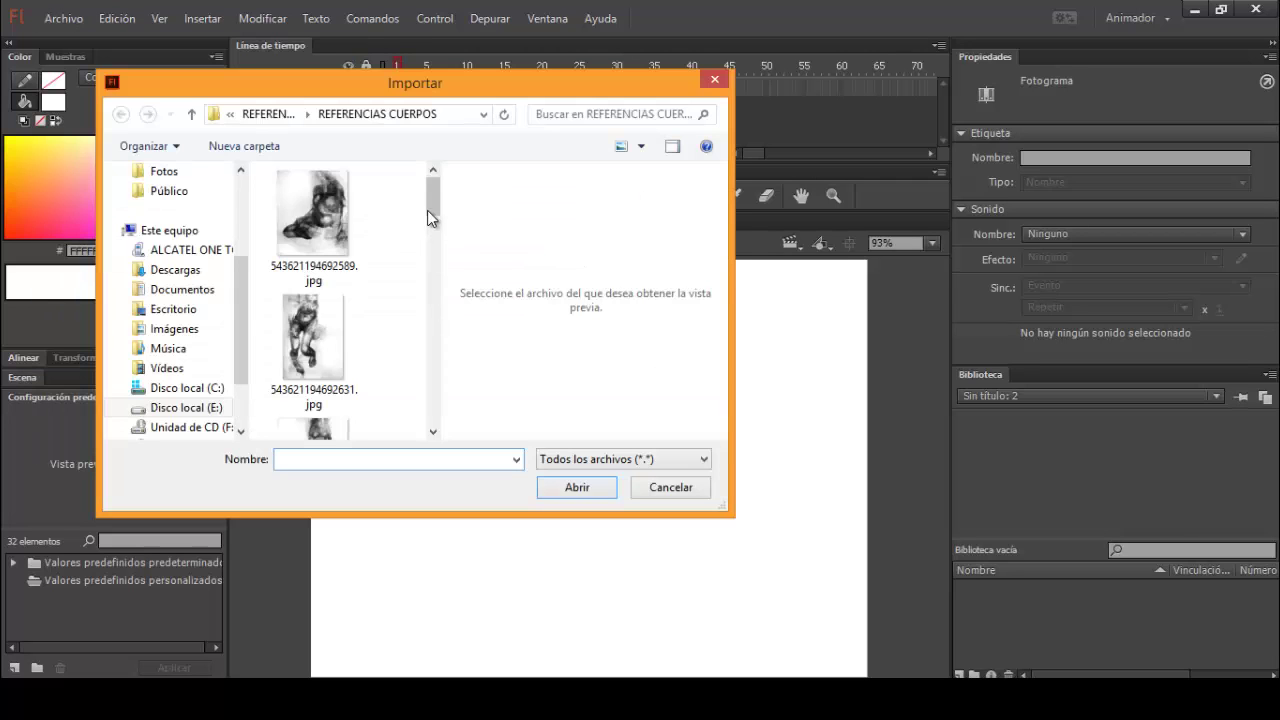
click(332, 220)
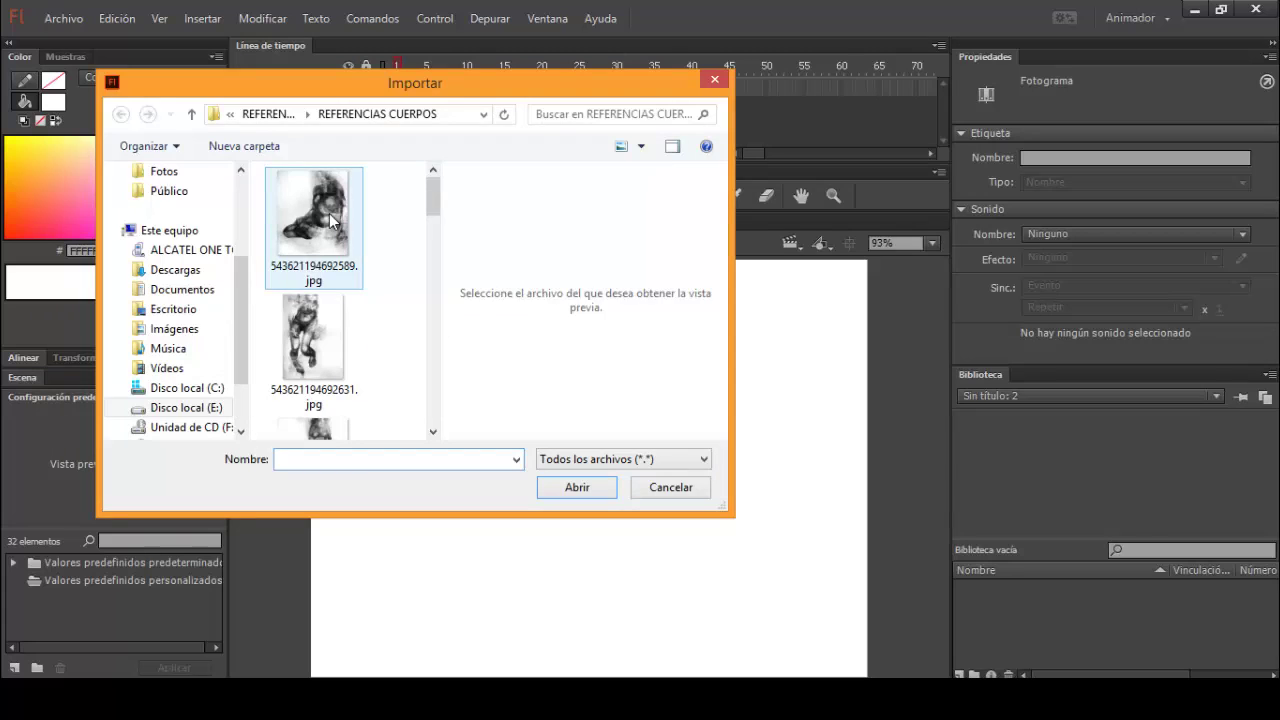
click(585, 488)
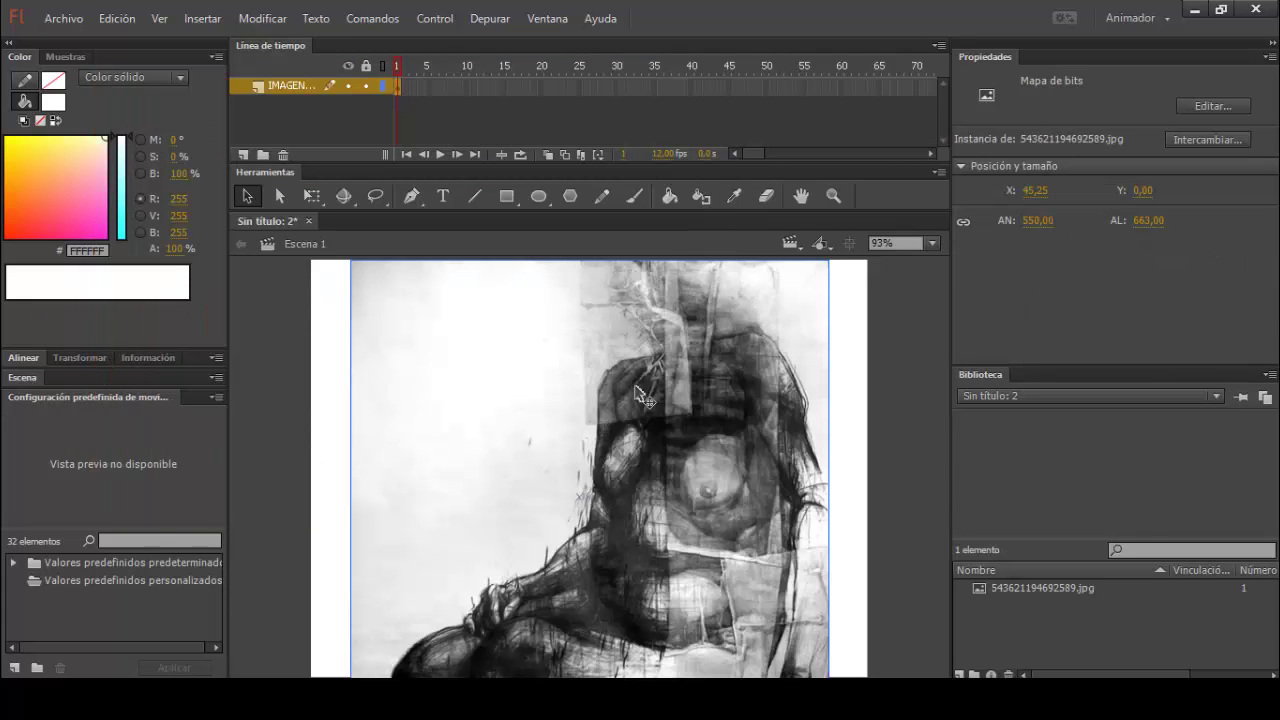
Scale the imported image down to about 387 x 467 px with Free Transform and place it against the stage's right edge
click(313, 196)
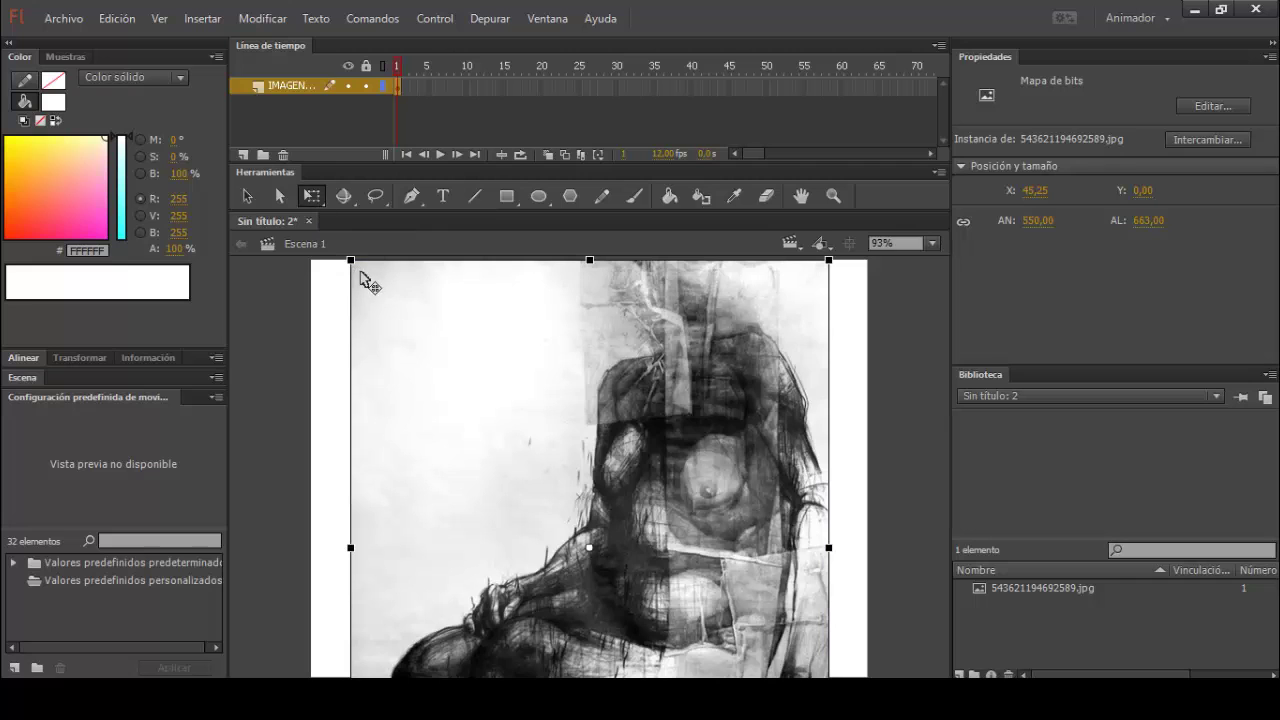
drag(353, 262, 486, 380)
drag(647, 514, 759, 435)
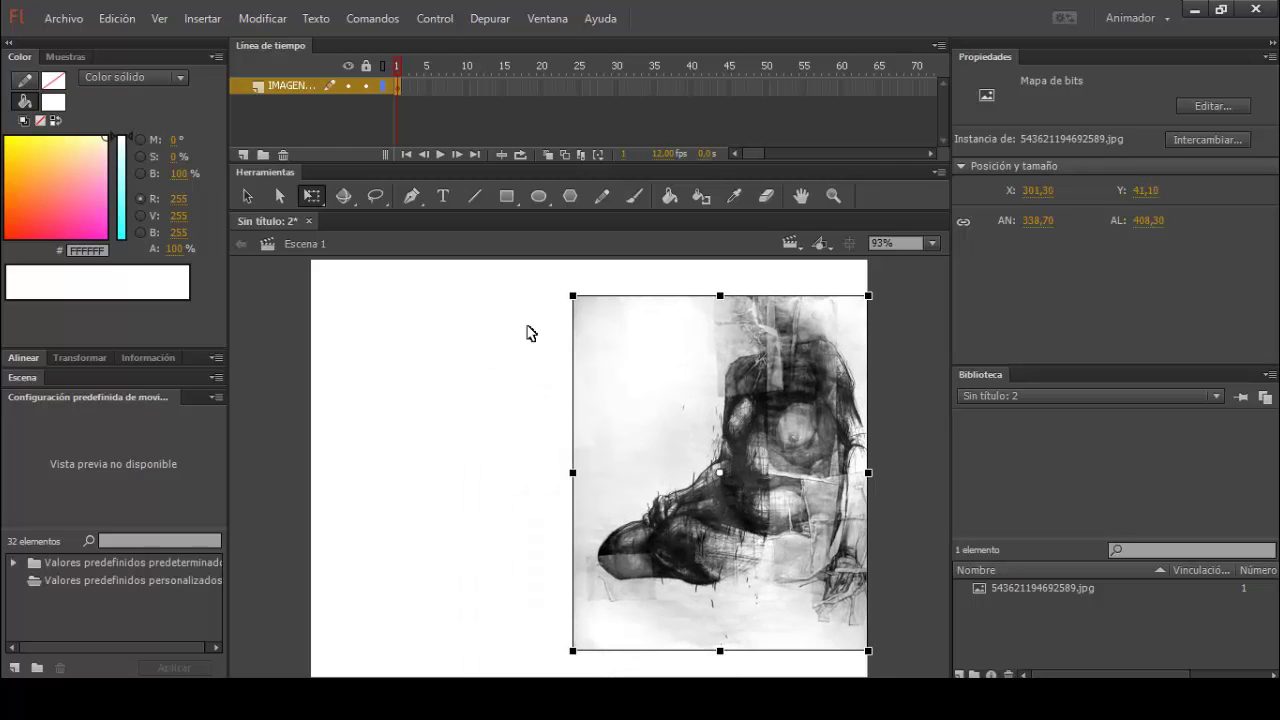
drag(572, 295, 535, 271)
mouse_move(703, 349)
mouse_down()
mouse_move(690, 340)
mouse_move(718, 350)
mouse_up()
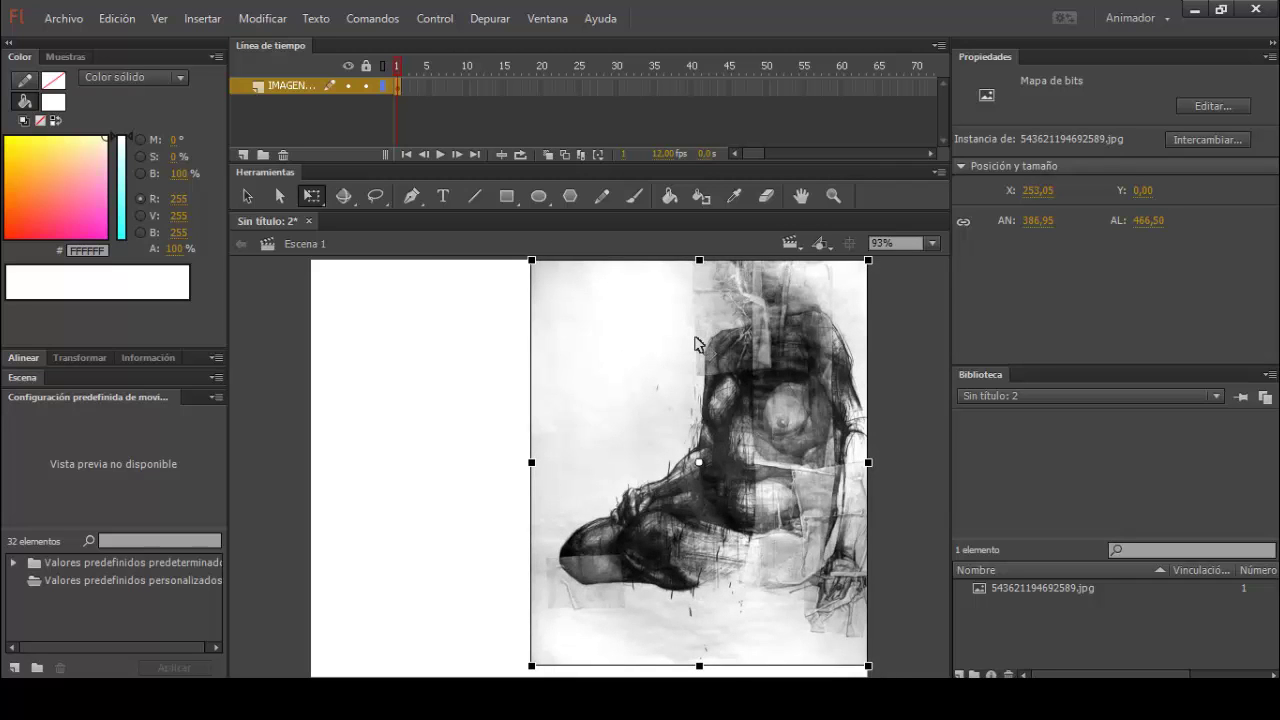
Move the image down to the stage's bottom edge and enlarge it to about 398 x 480 px to fill the stage height
key(Down)
key(Down)
key(Down)
key(Down)
key(Down)
key(Down)
key(Down)
key(Down)
key(Down)
key(Down)
key(Down)
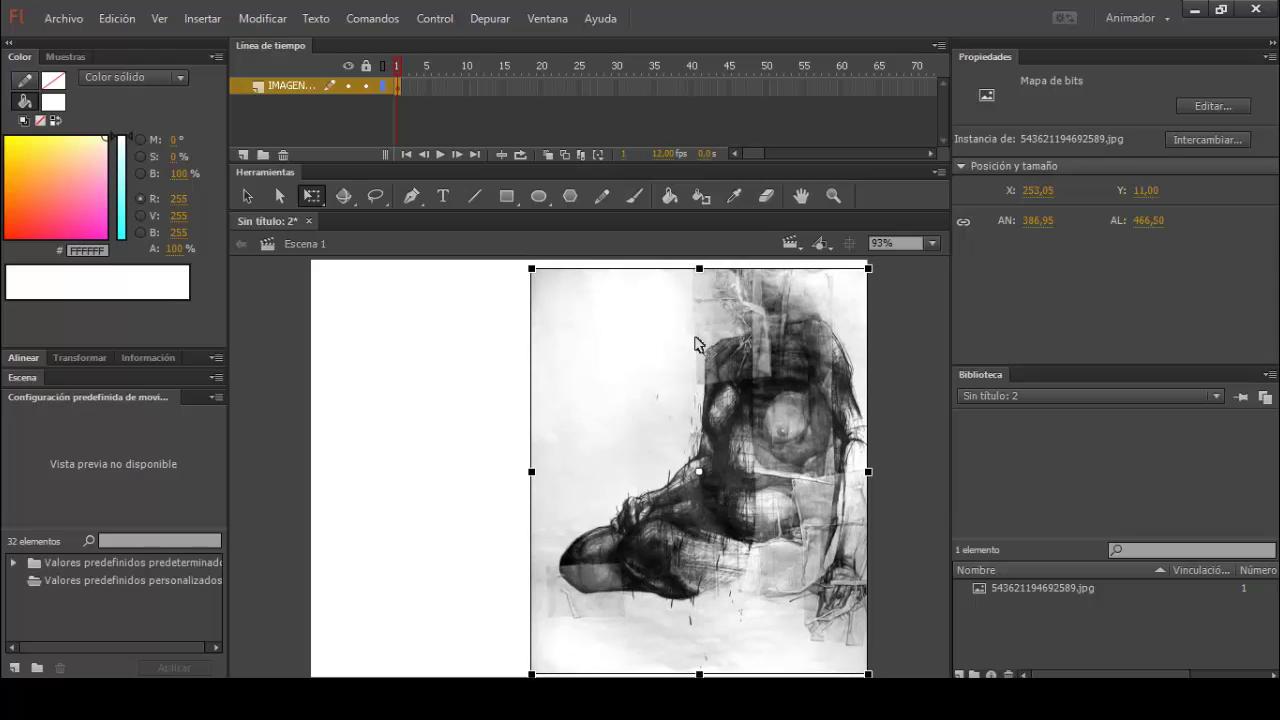
drag(697, 343, 697, 346)
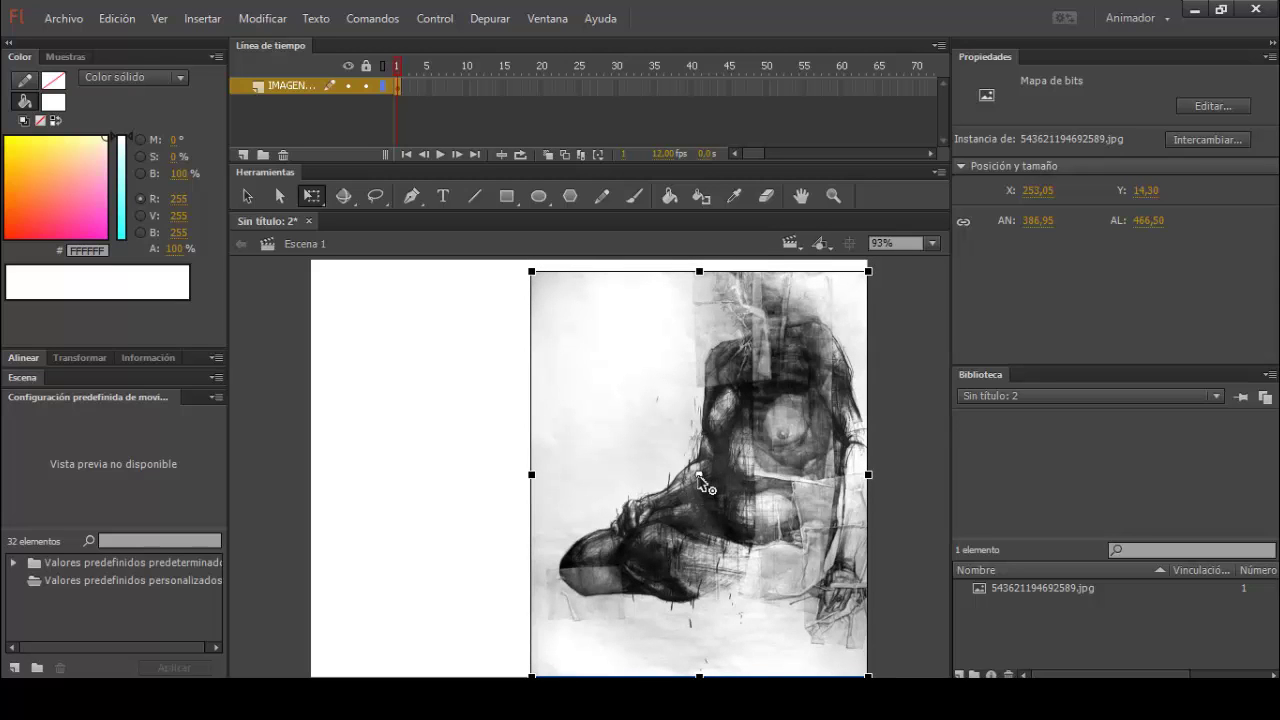
drag(725, 500, 725, 499)
drag(530, 270, 521, 260)
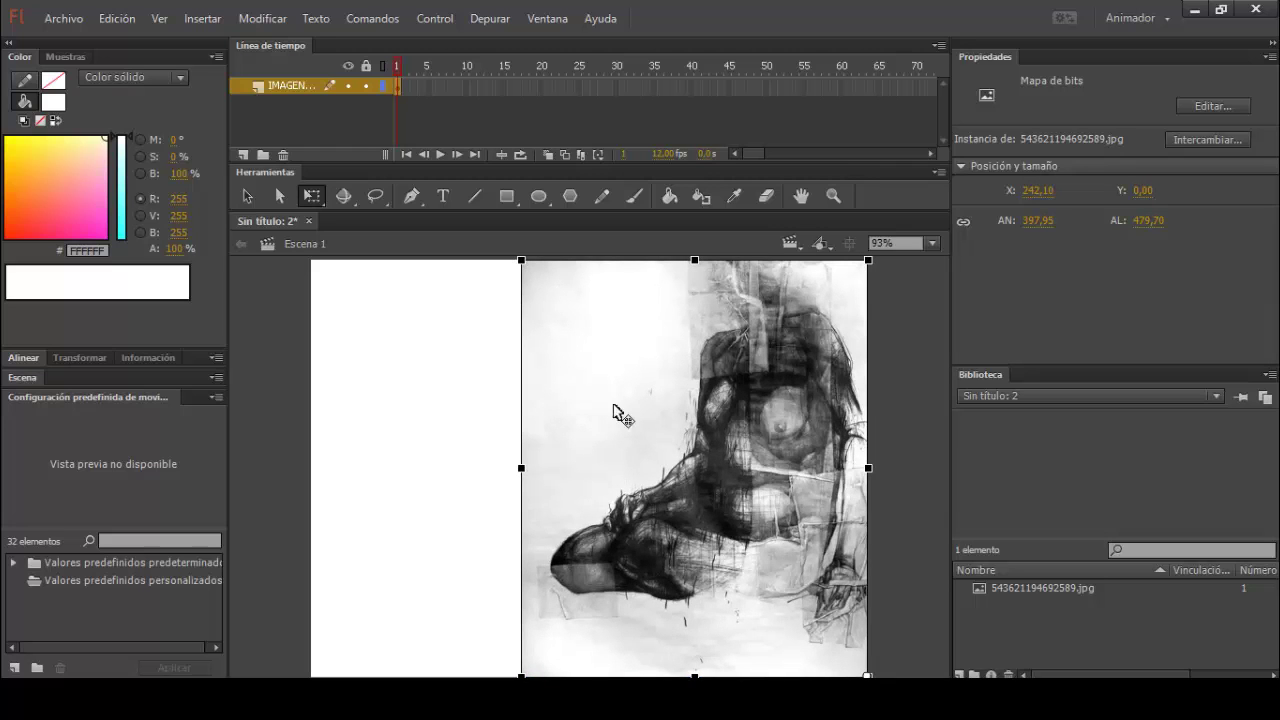
Convert the image on the stage into a Gráfico symbol named IMAGEN01
click(276, 292)
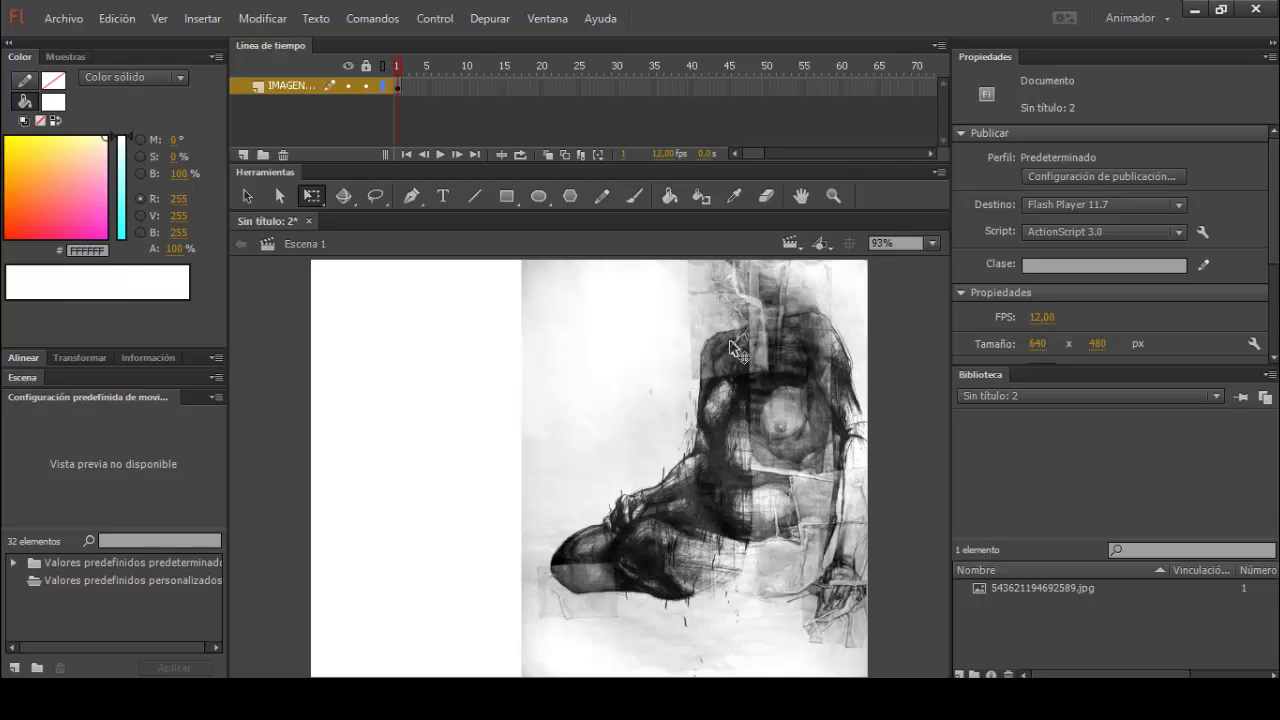
right_click(757, 438)
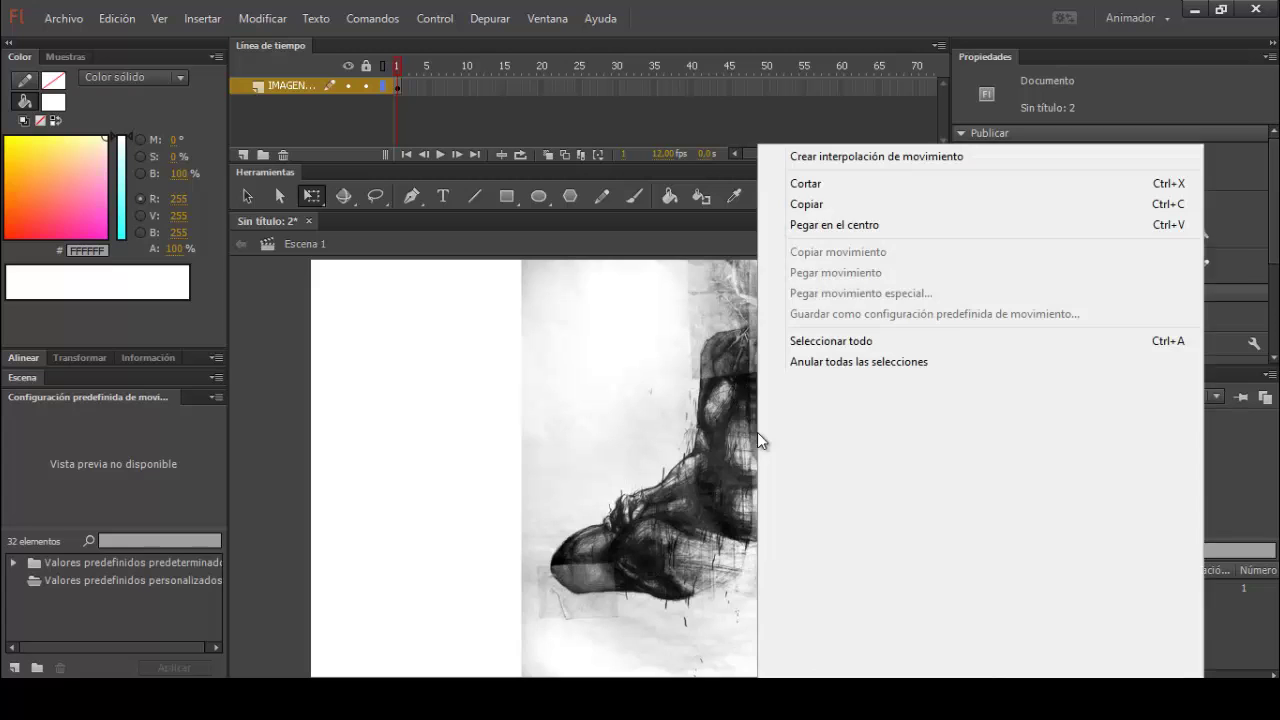
click(717, 432)
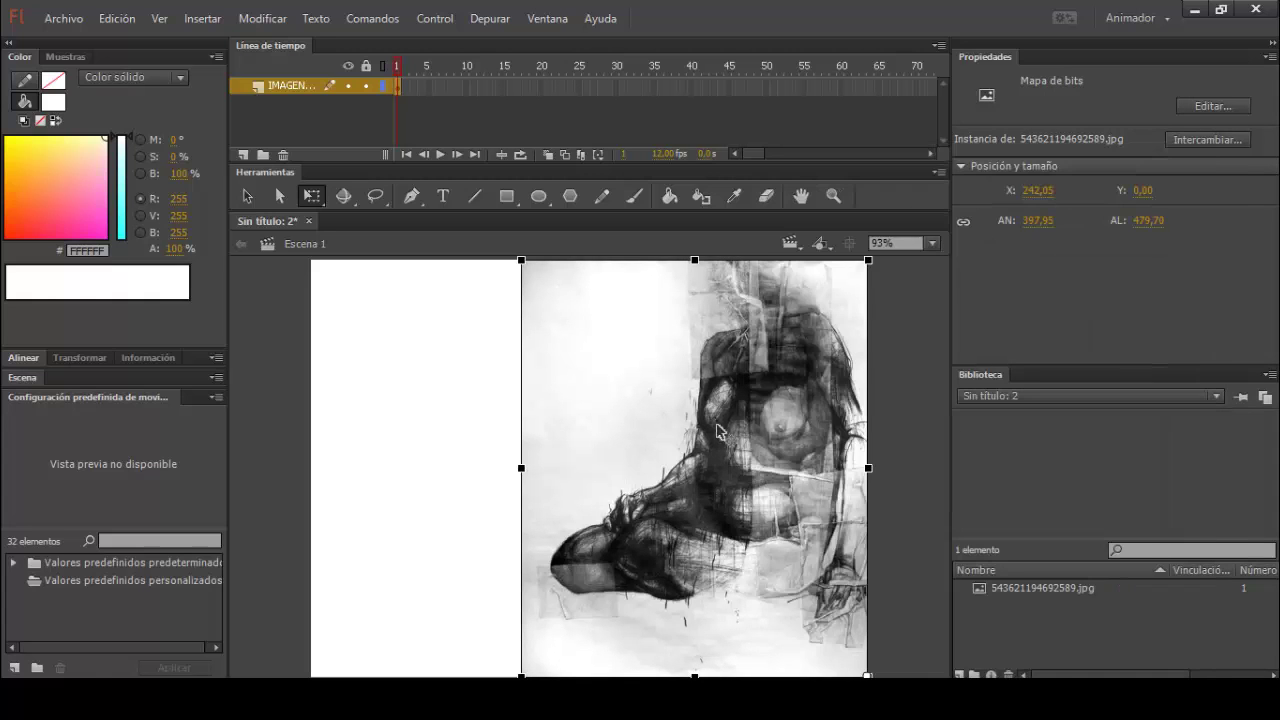
right_click(717, 425)
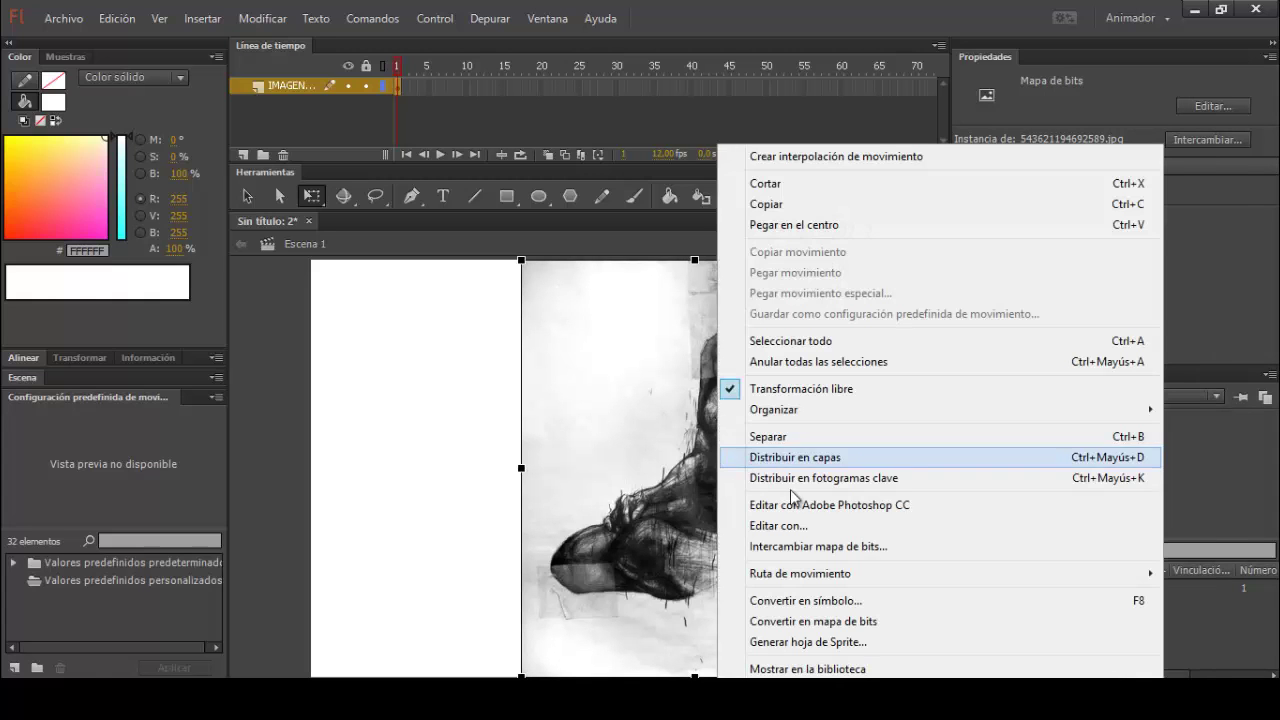
key(Escape)
key(F8)
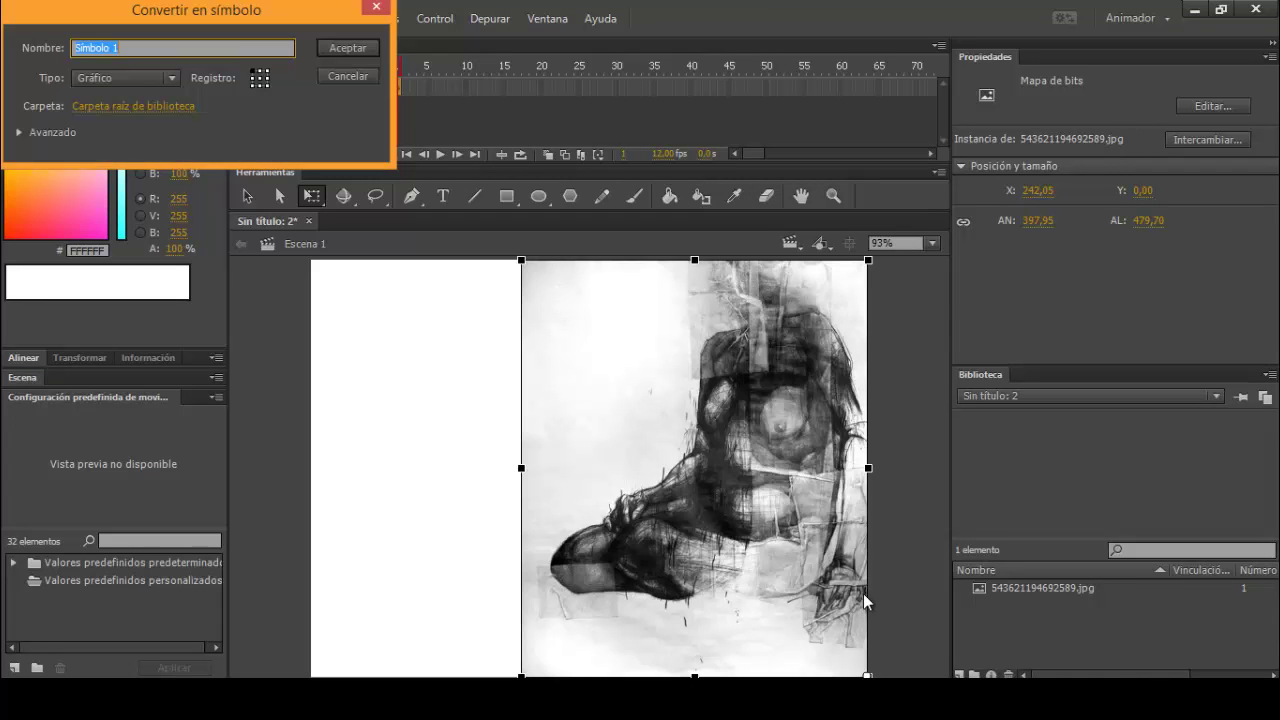
drag(427, 12, 648, 37)
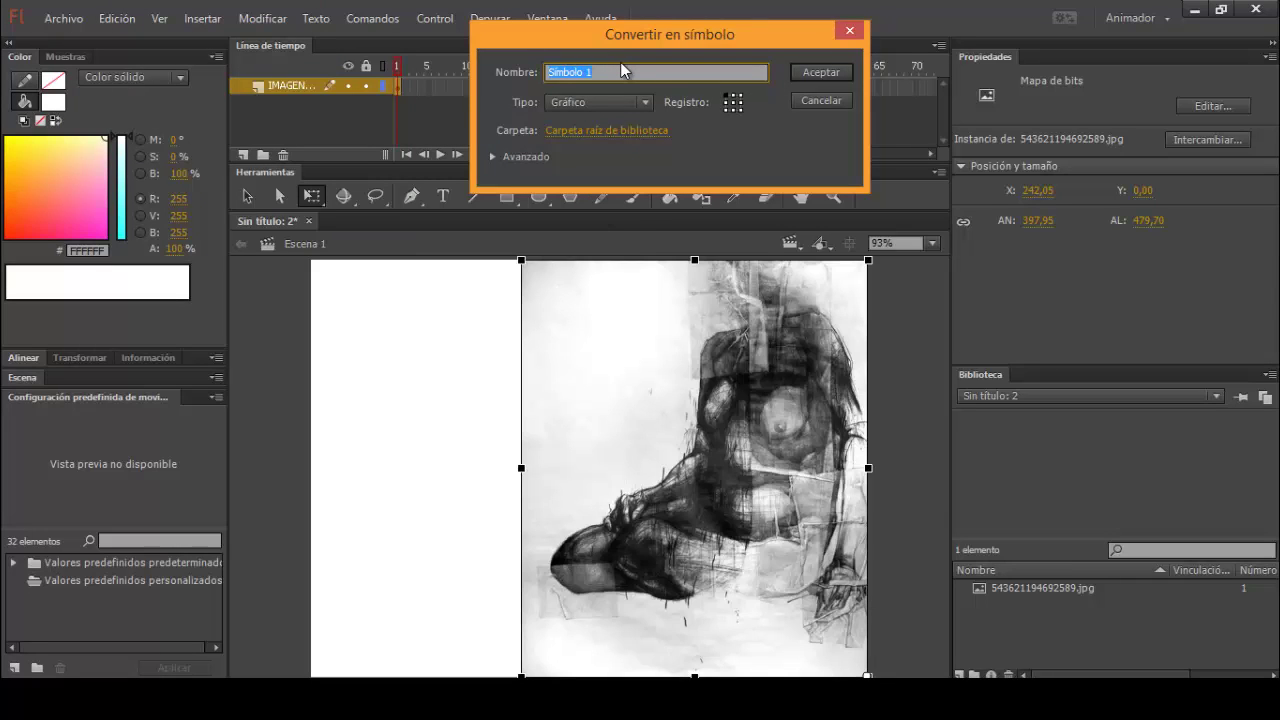
text(IMGAN)
key(BackSpace)
key(BackSpace)
key(BackSpace)
text(AGE)
click(817, 72)
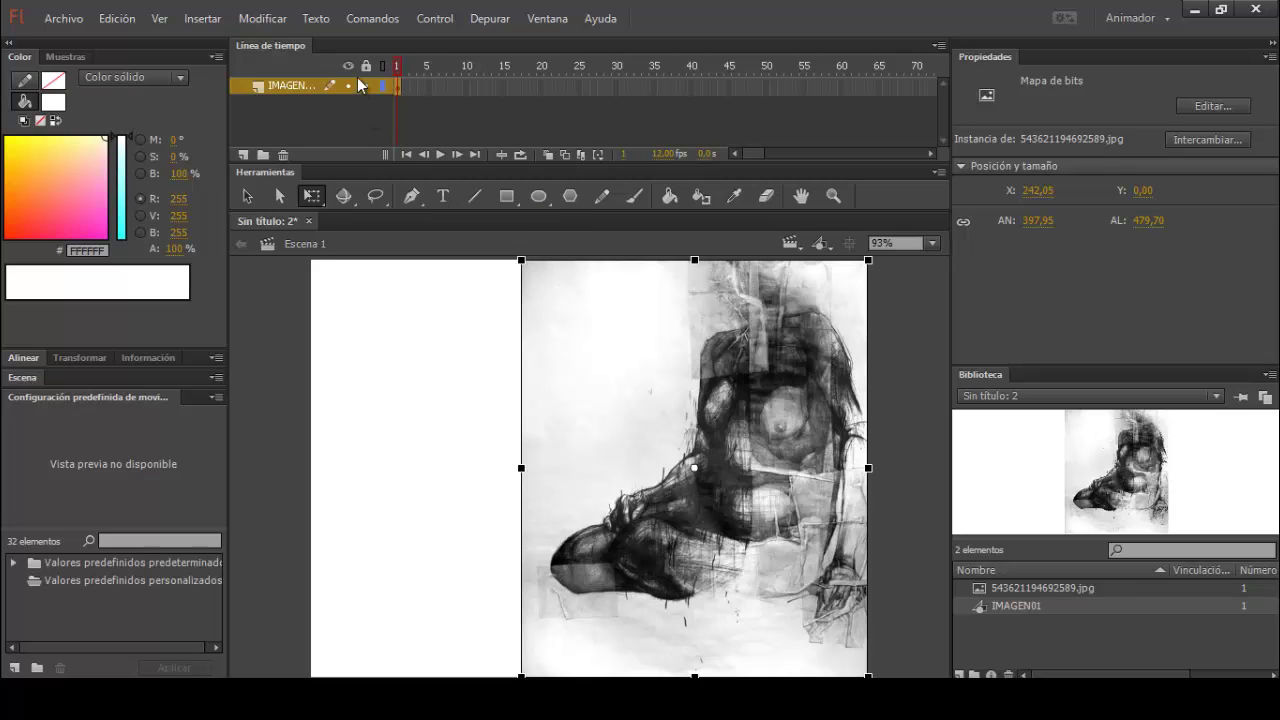
Insert a frame at frame 6 of the image layer to extend the picture's duration
click(433, 87)
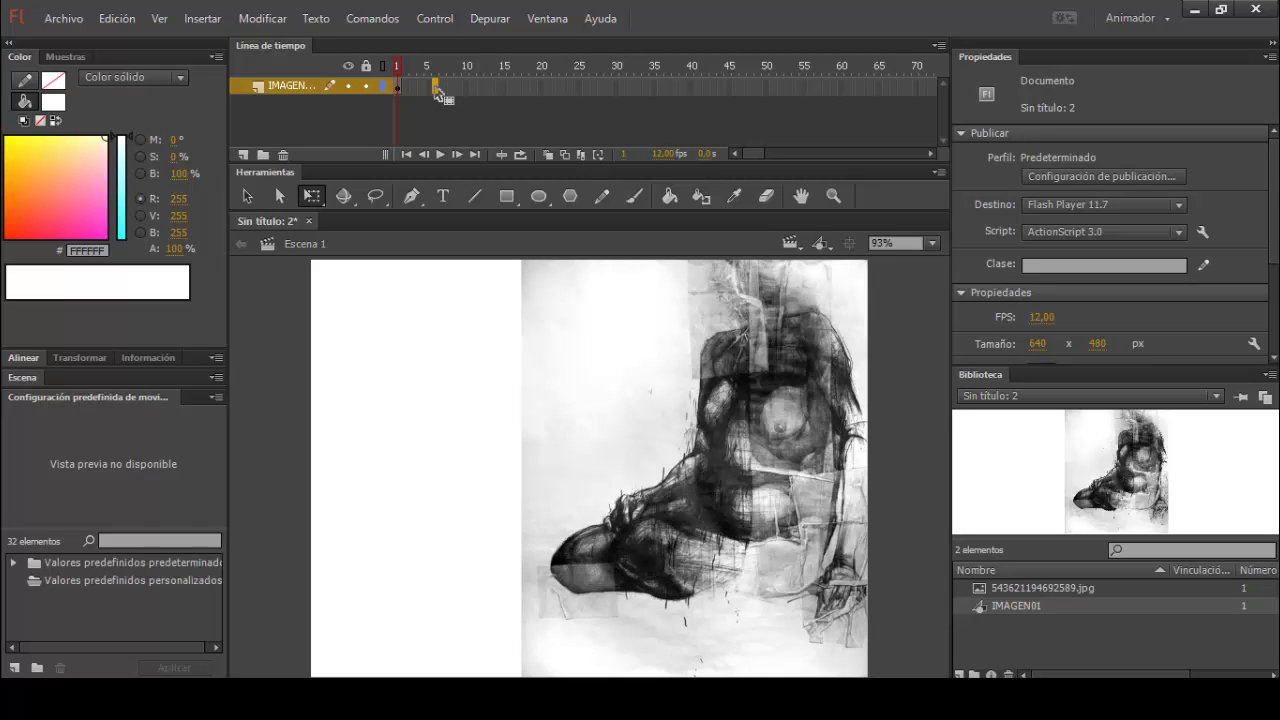
right_click(435, 86)
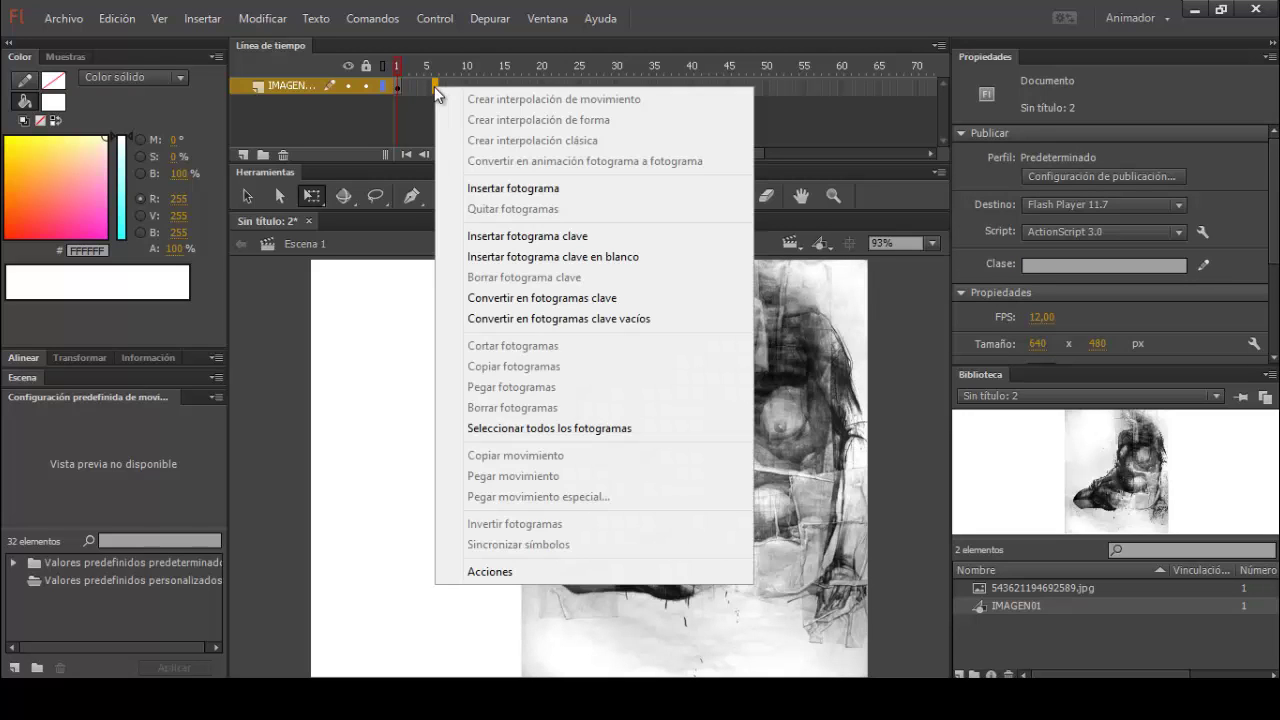
click(567, 189)
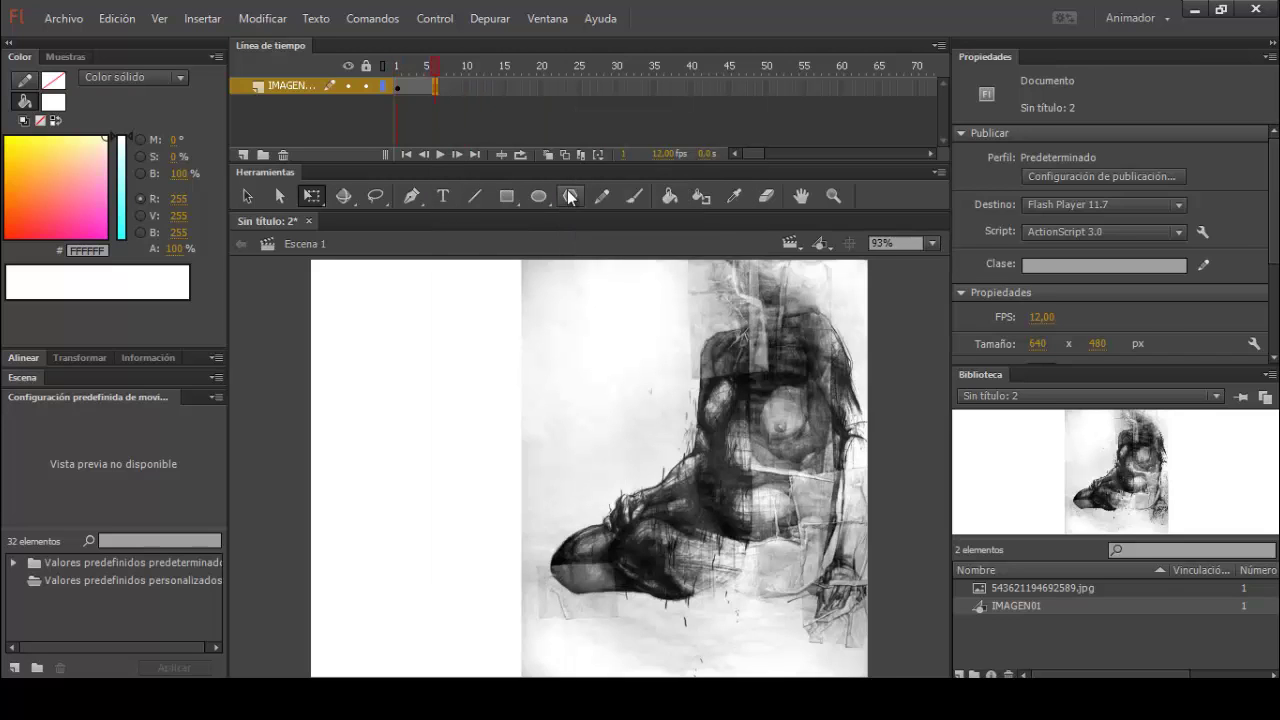
Return to frame 1 and test the movie with the static image, then close the preview
click(396, 71)
key(comma)
key(comma)
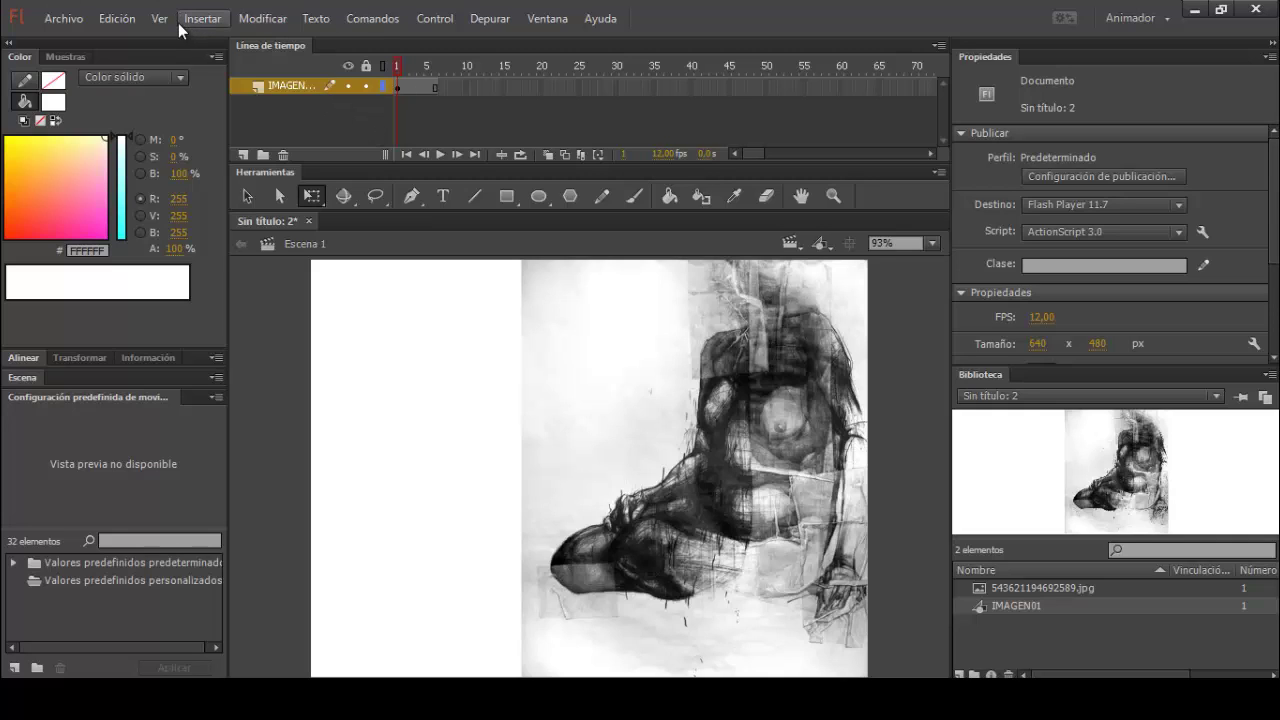
key(ctrl+Return)
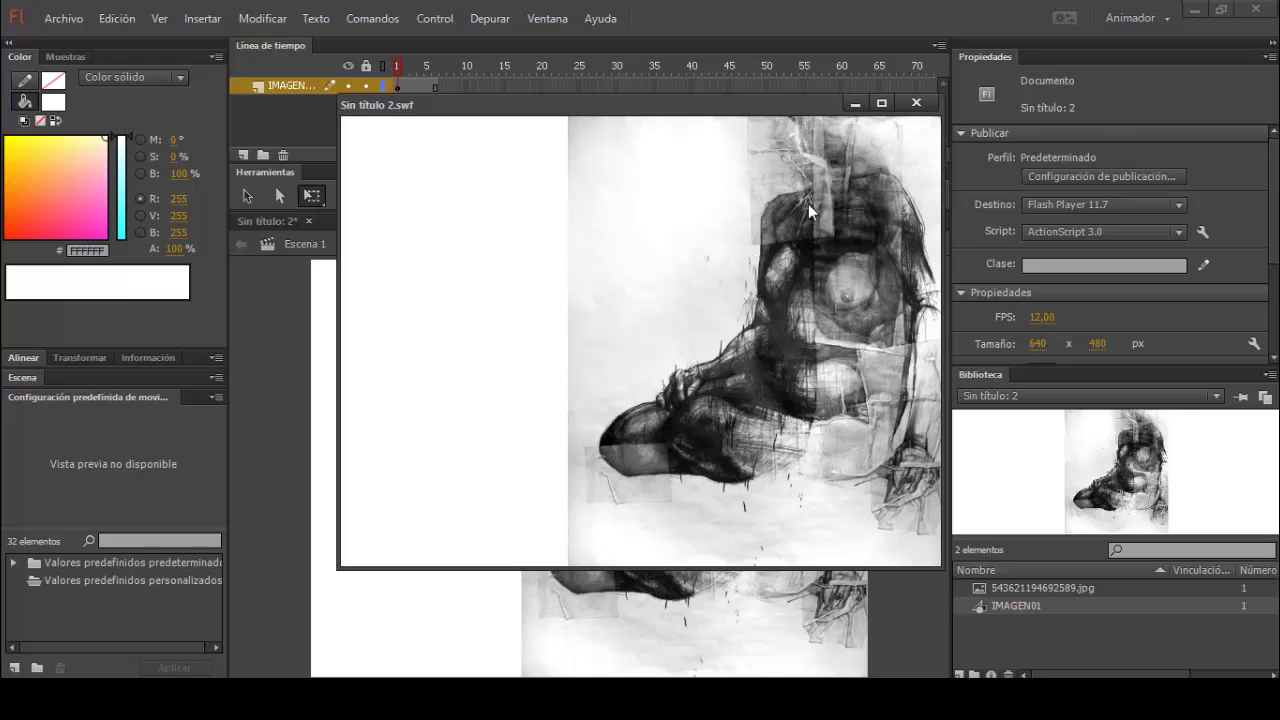
click(917, 103)
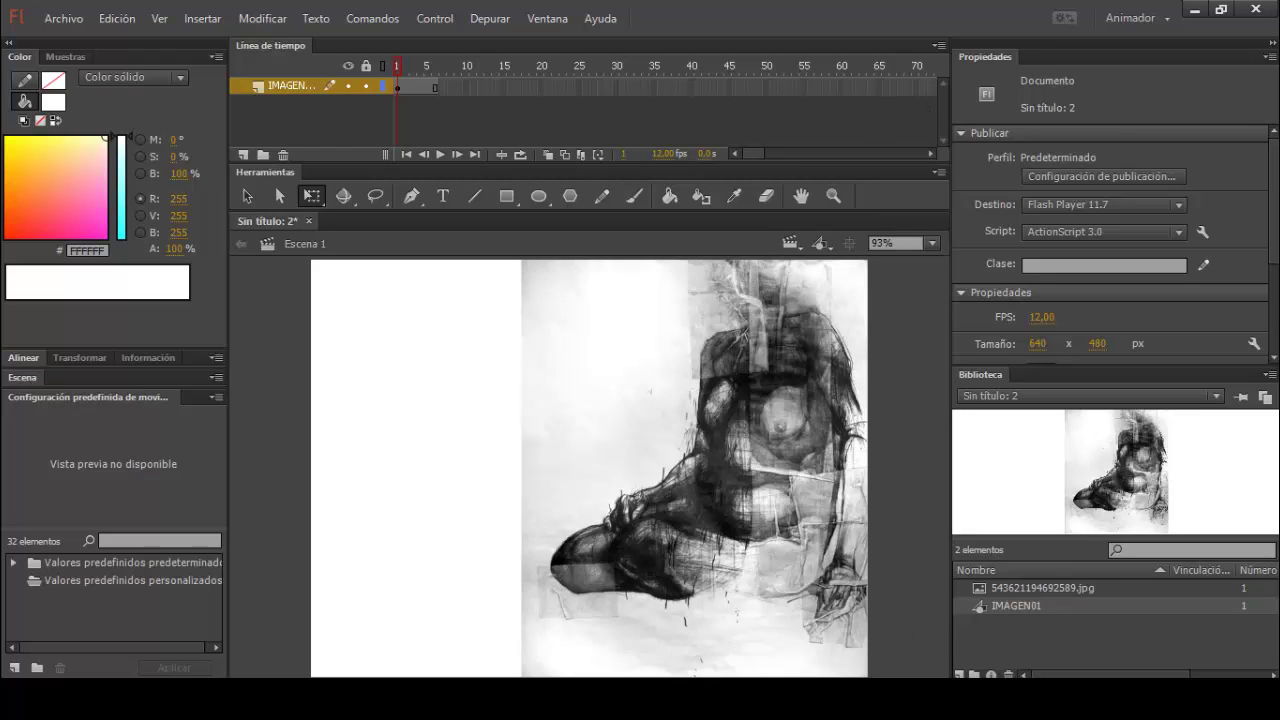
Create a motion tween (interpolación de movimiento) on the image layer's frame span
click(658, 632)
click(1117, 597)
right_click(418, 87)
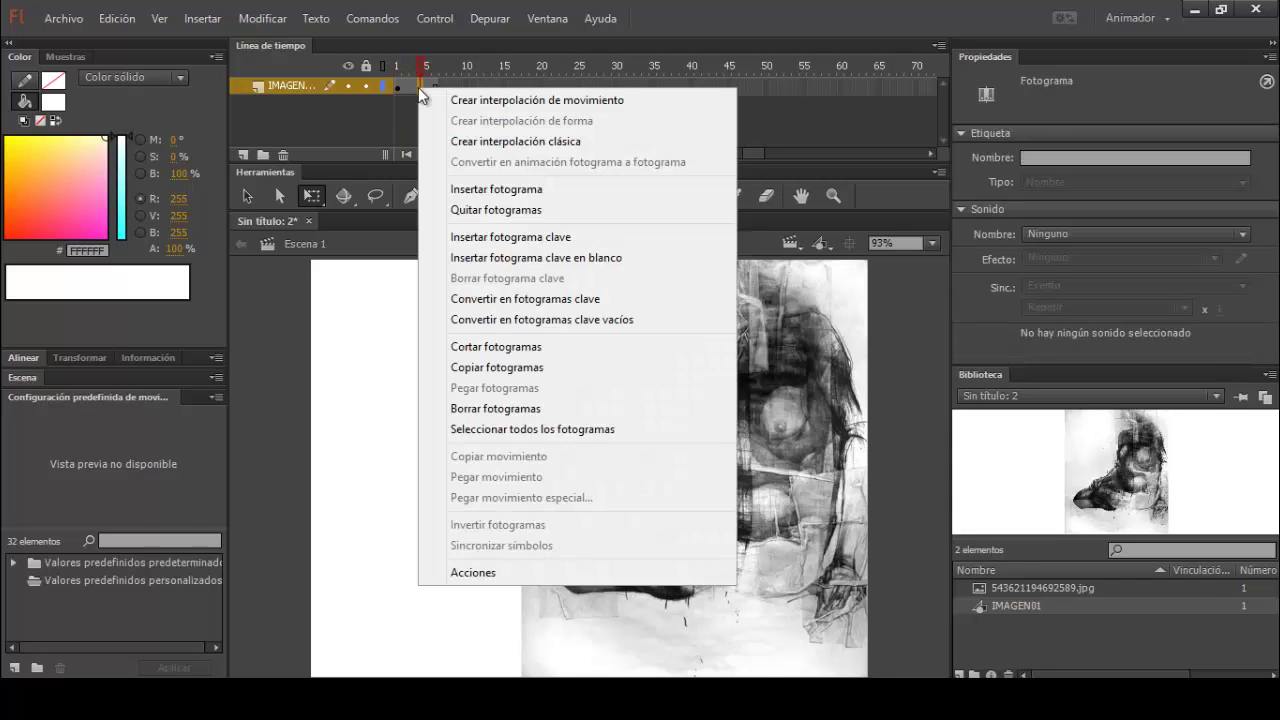
click(479, 101)
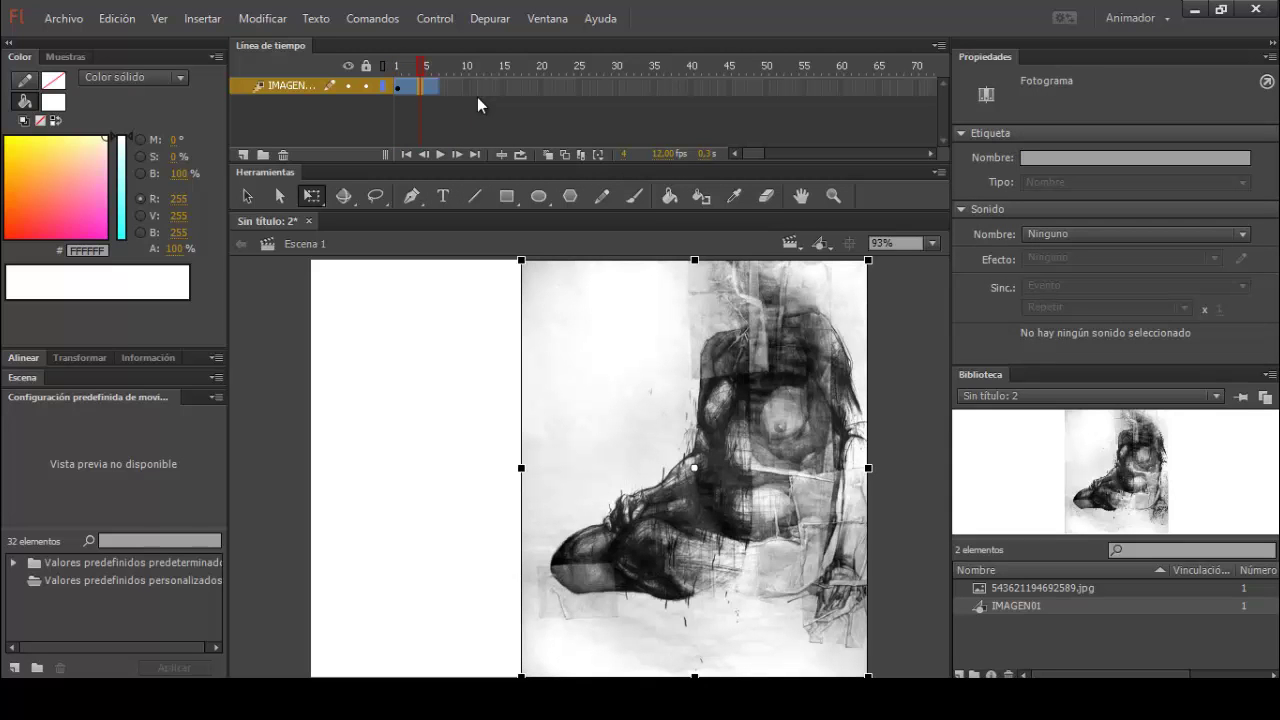
Apply an Alfa color effect of 0% to the IMAGEN01 instance at frame 1
click(398, 88)
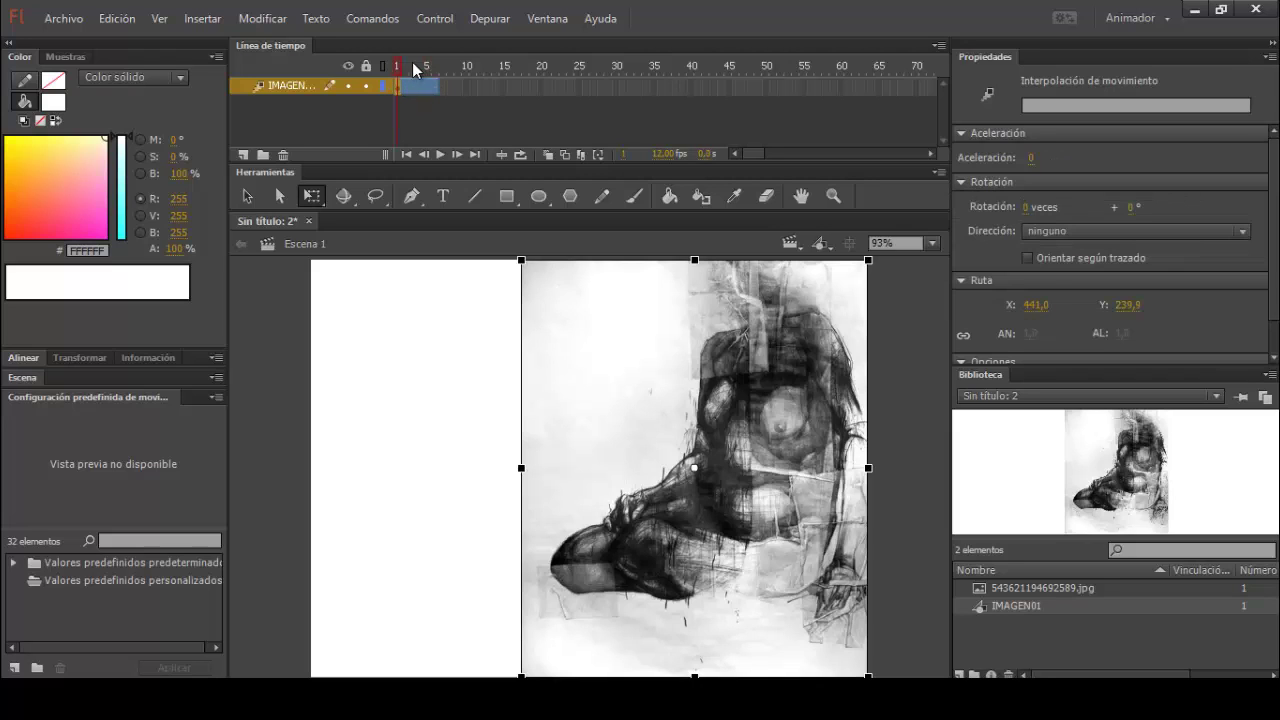
click(435, 66)
click(389, 89)
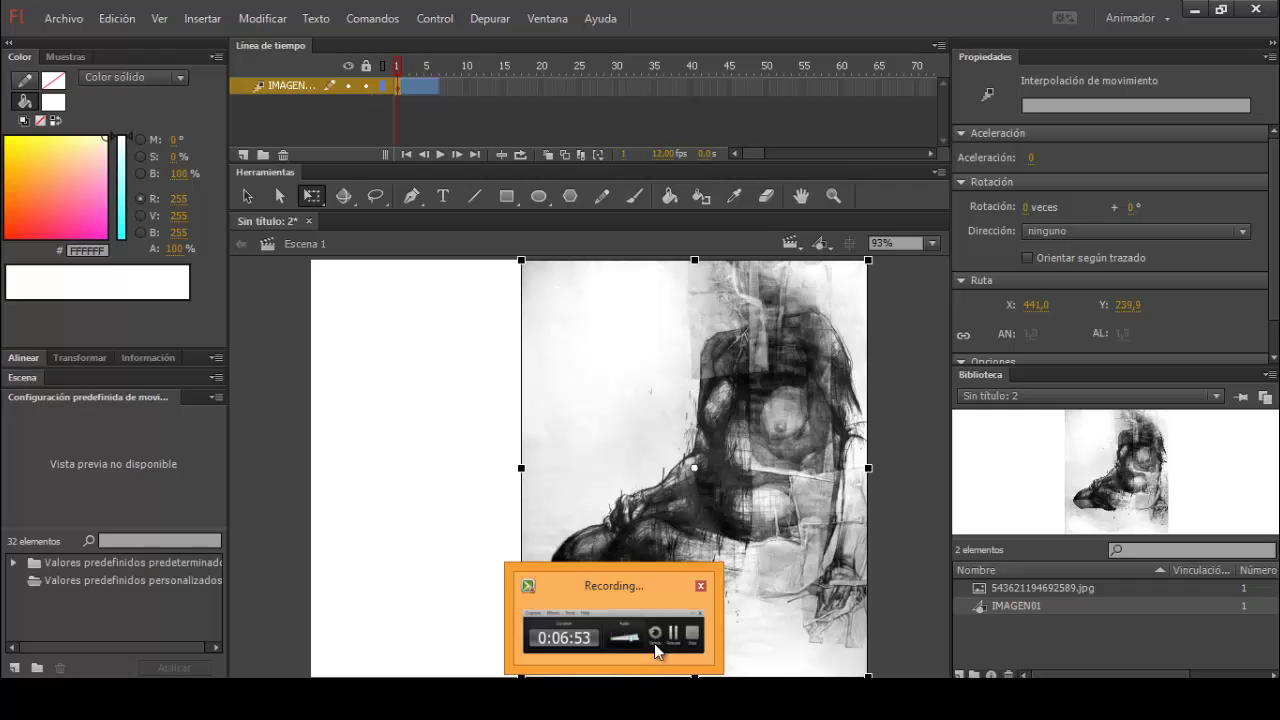
click(651, 643)
click(1118, 596)
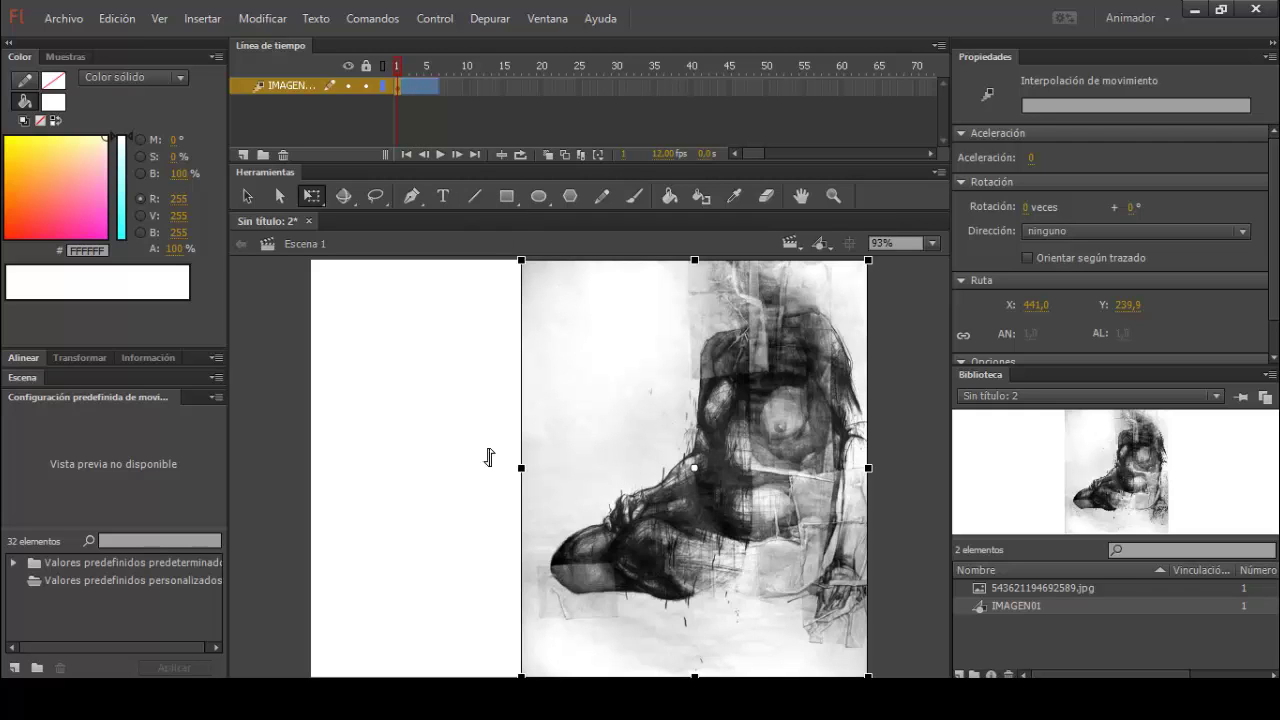
click(270, 322)
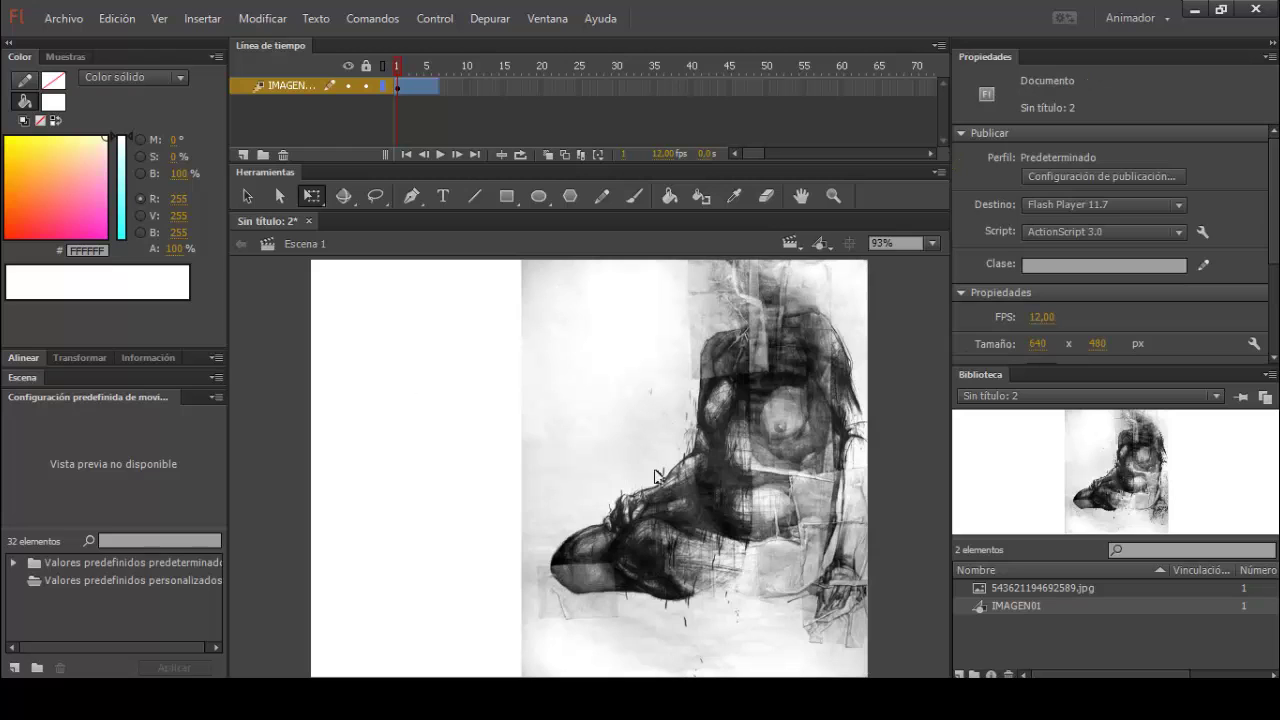
click(738, 393)
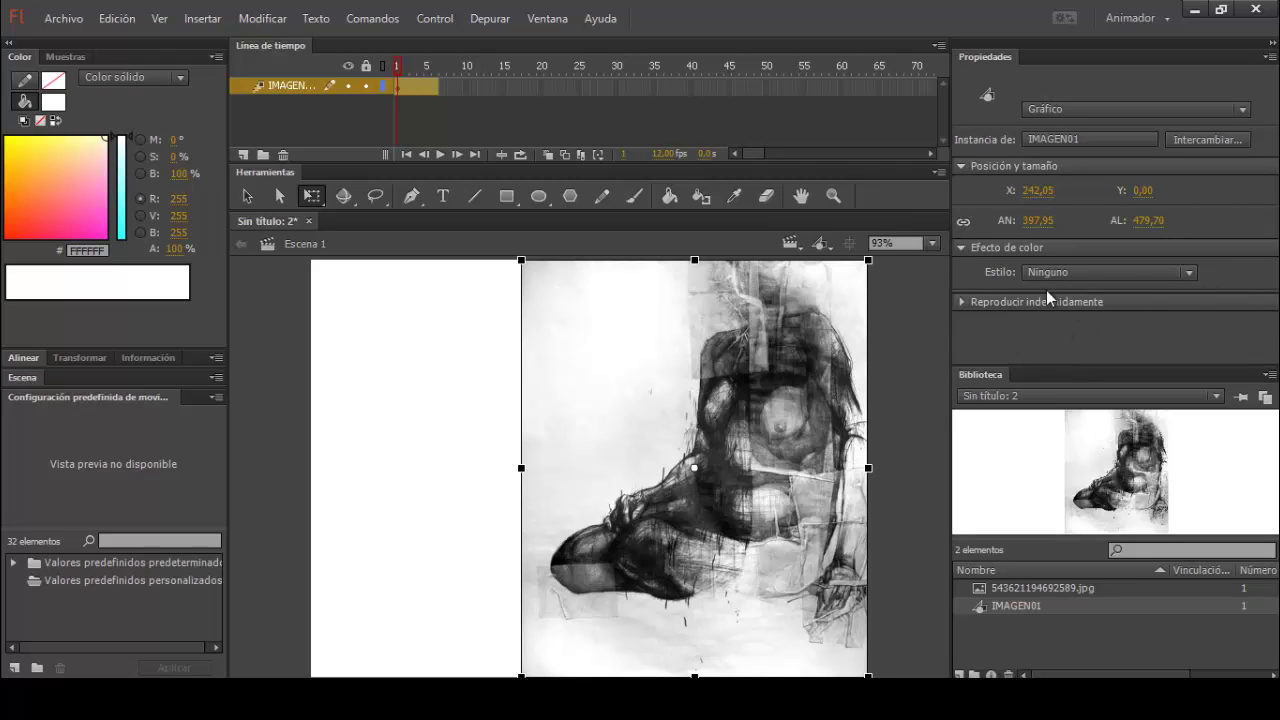
click(1190, 274)
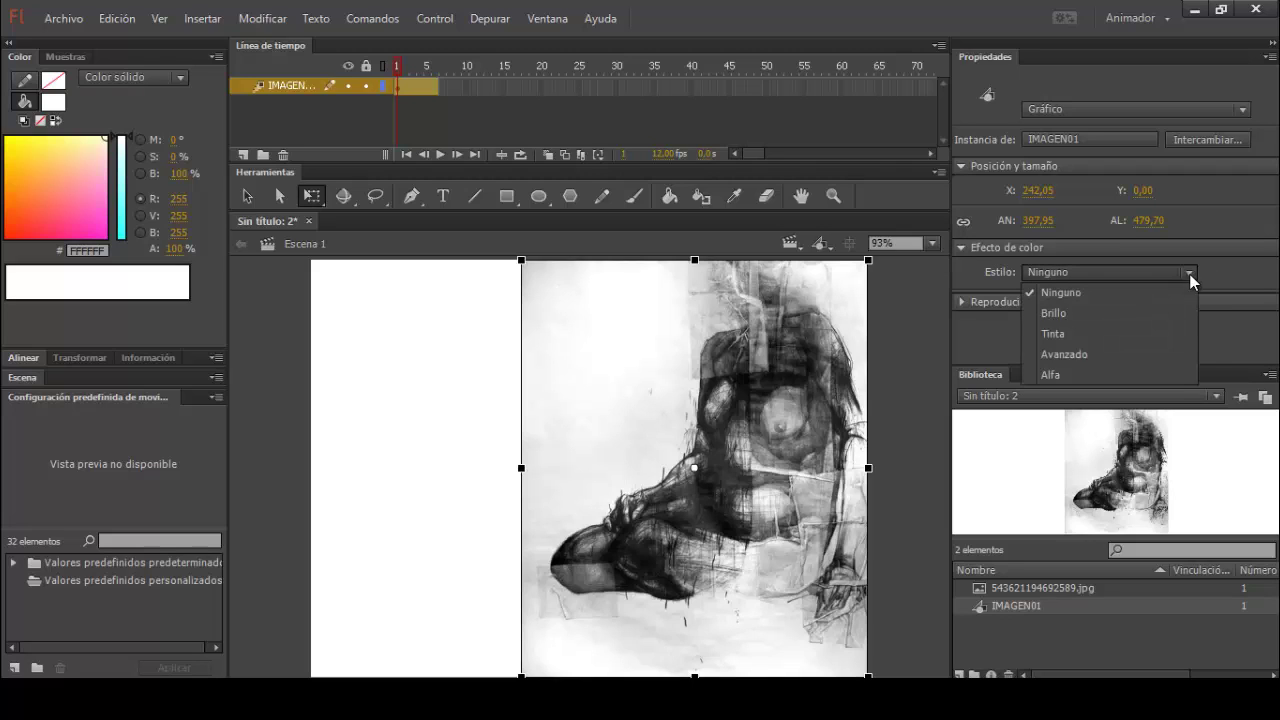
click(1088, 375)
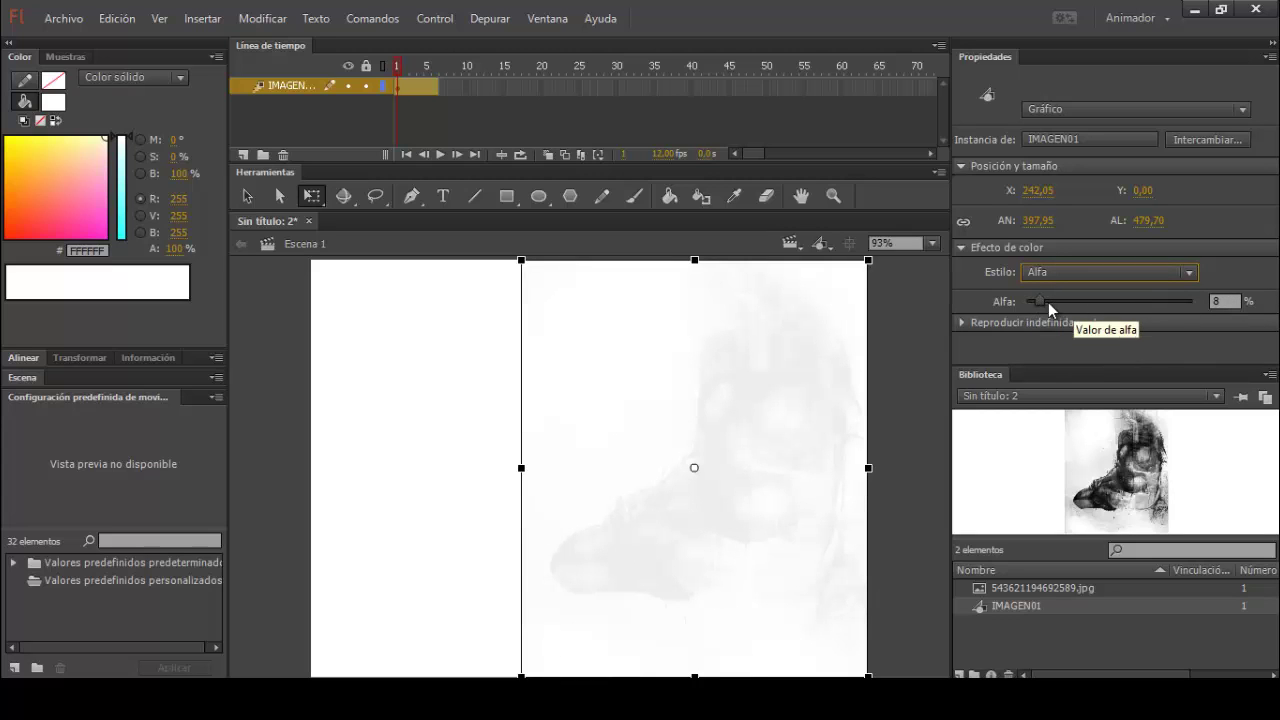
drag(1040, 301, 1186, 304)
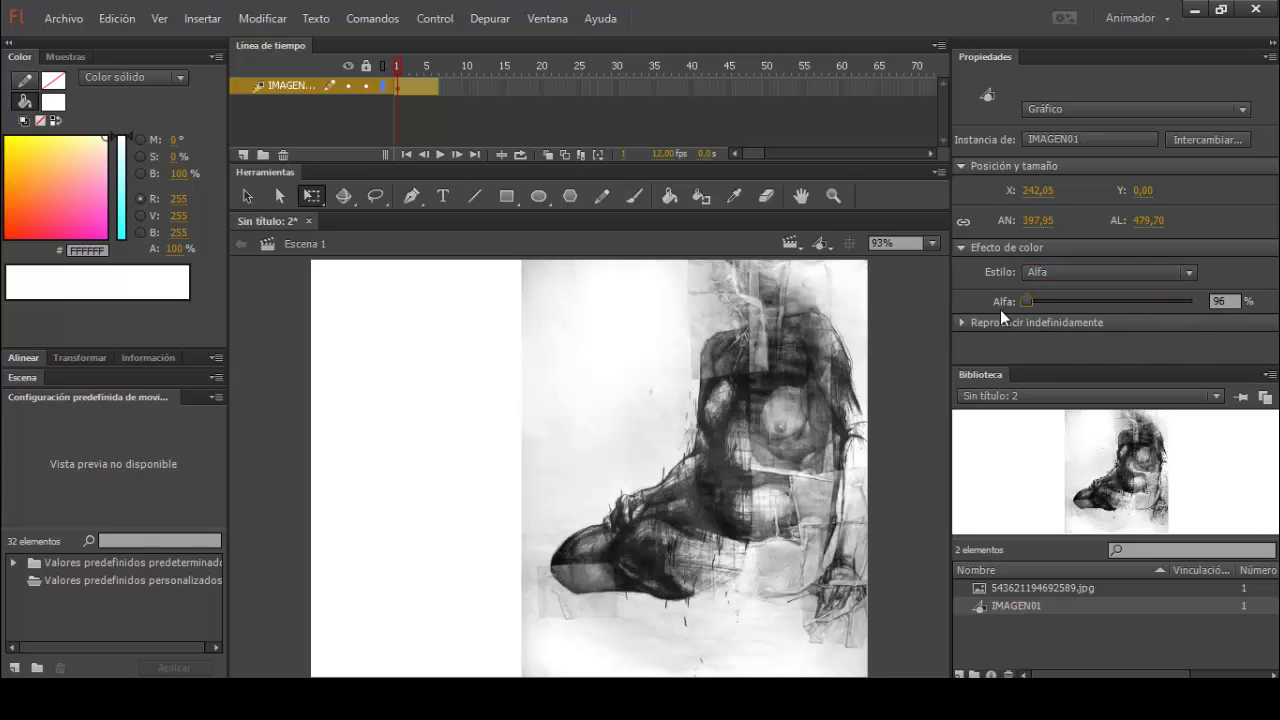
mouse_move(1000, 309)
mouse_down()
mouse_move(1189, 306)
mouse_move(996, 320)
mouse_move(1190, 306)
mouse_move(989, 315)
mouse_up()
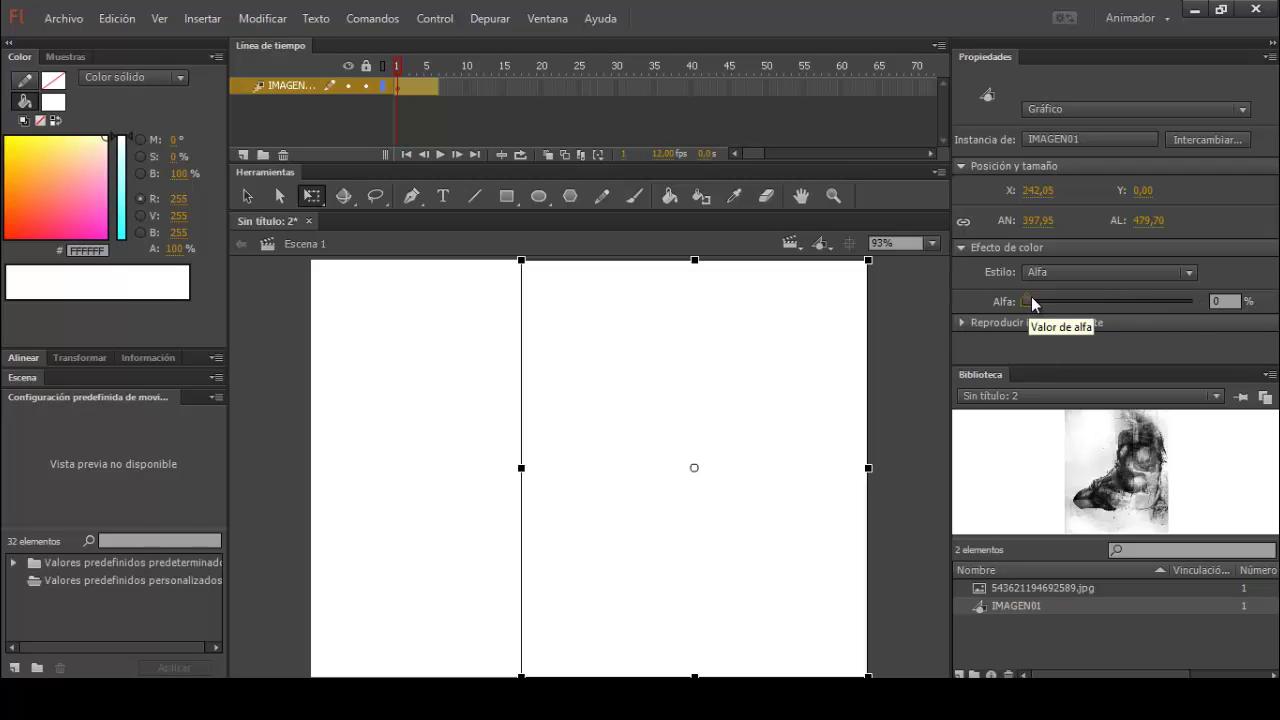
Set the IMAGEN01 instance's Alfa to 100% at frame 6 to complete the fade-in
drag(400, 68, 434, 68)
right_click(443, 70)
click(452, 80)
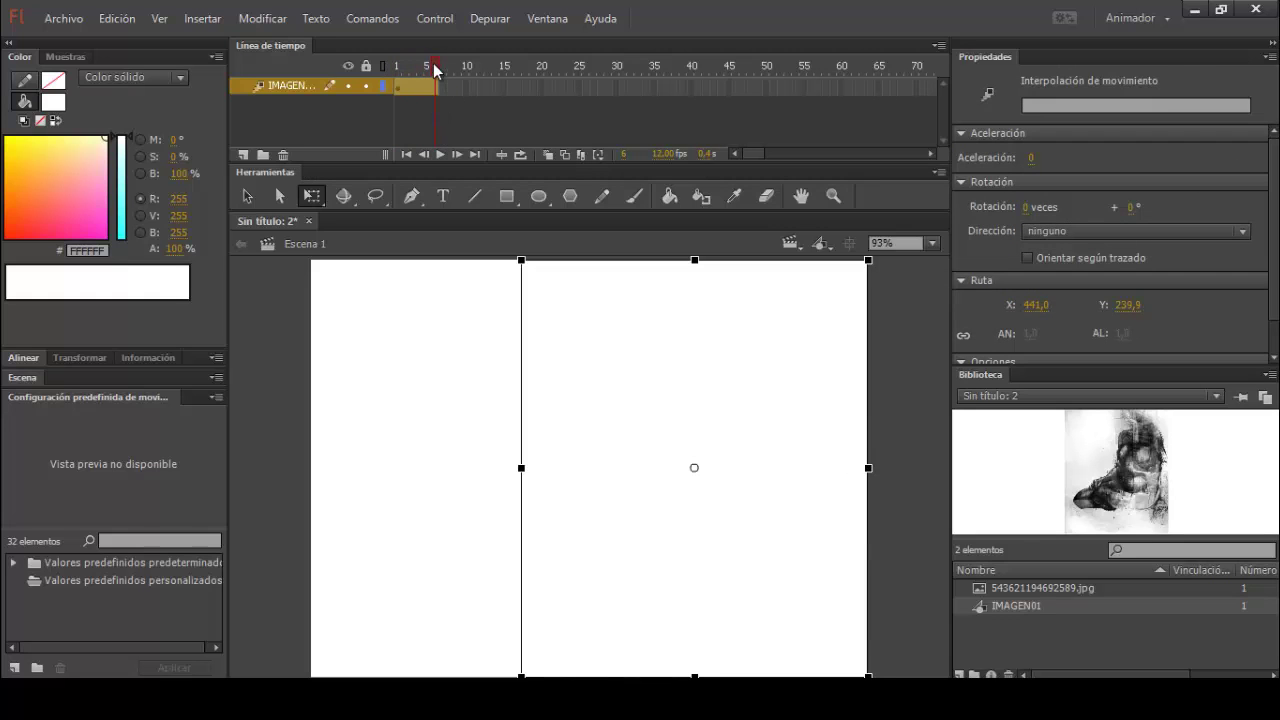
click(442, 374)
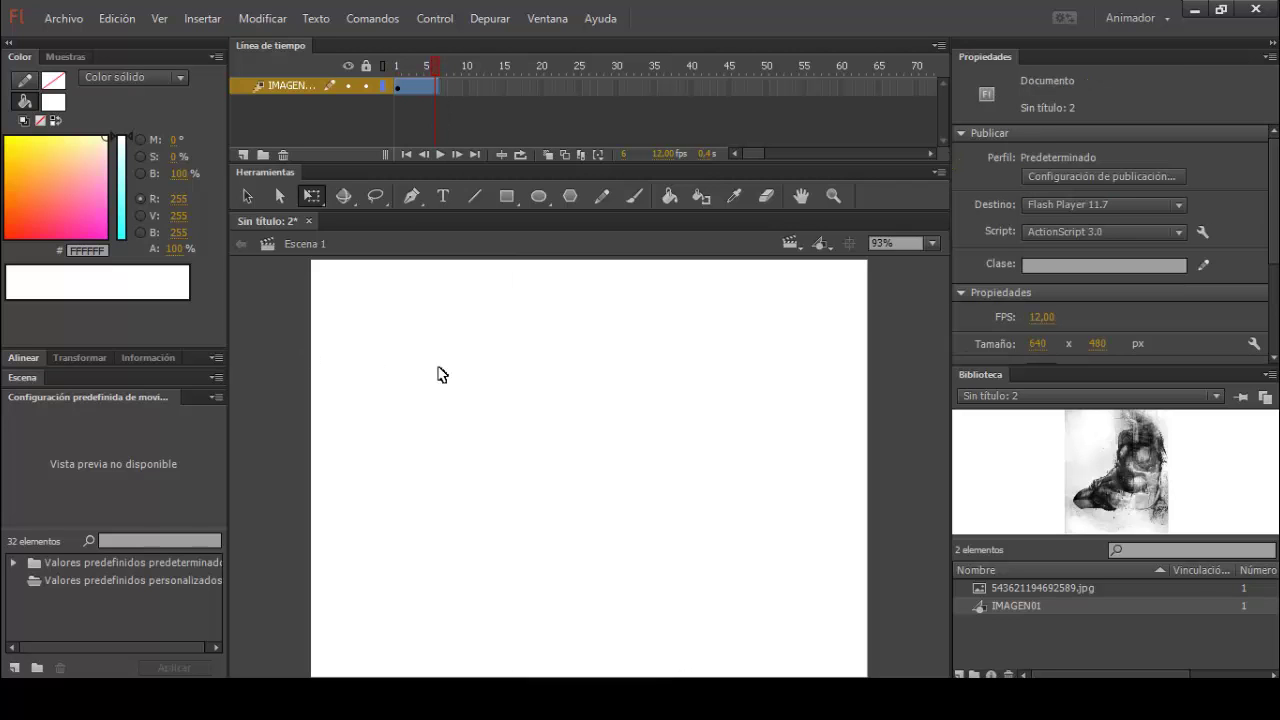
click(767, 422)
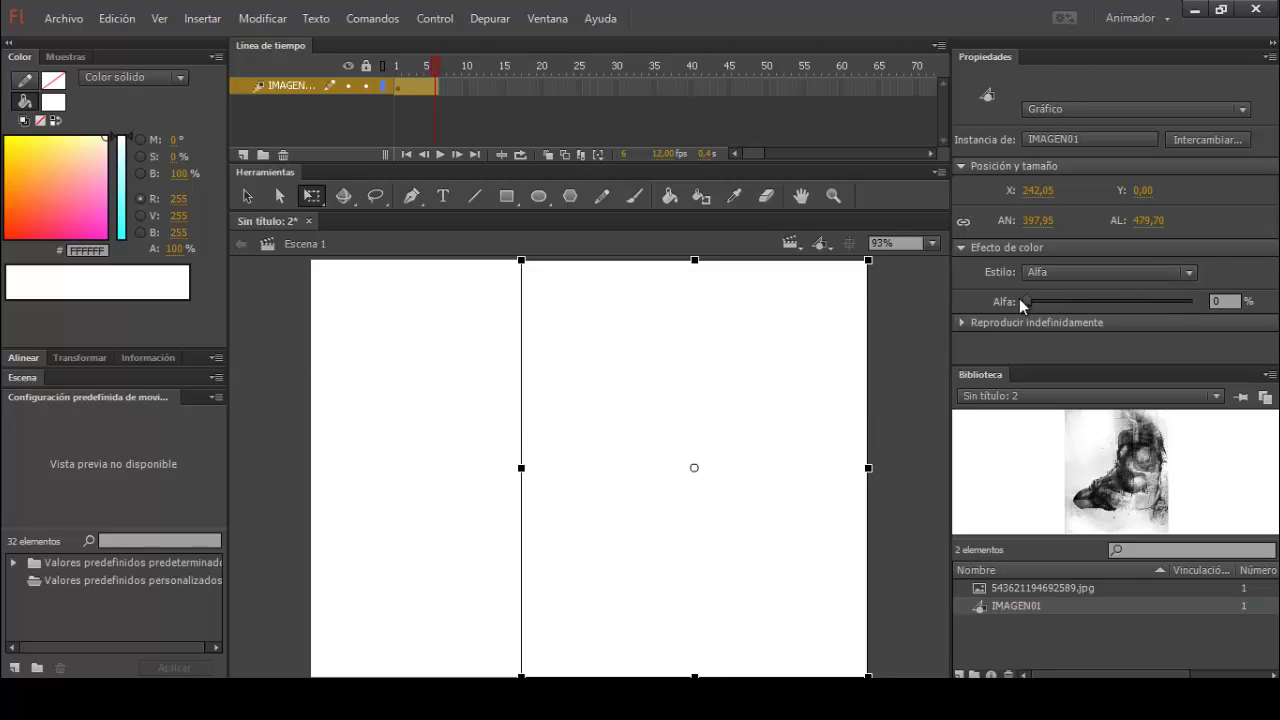
drag(1035, 302, 1214, 306)
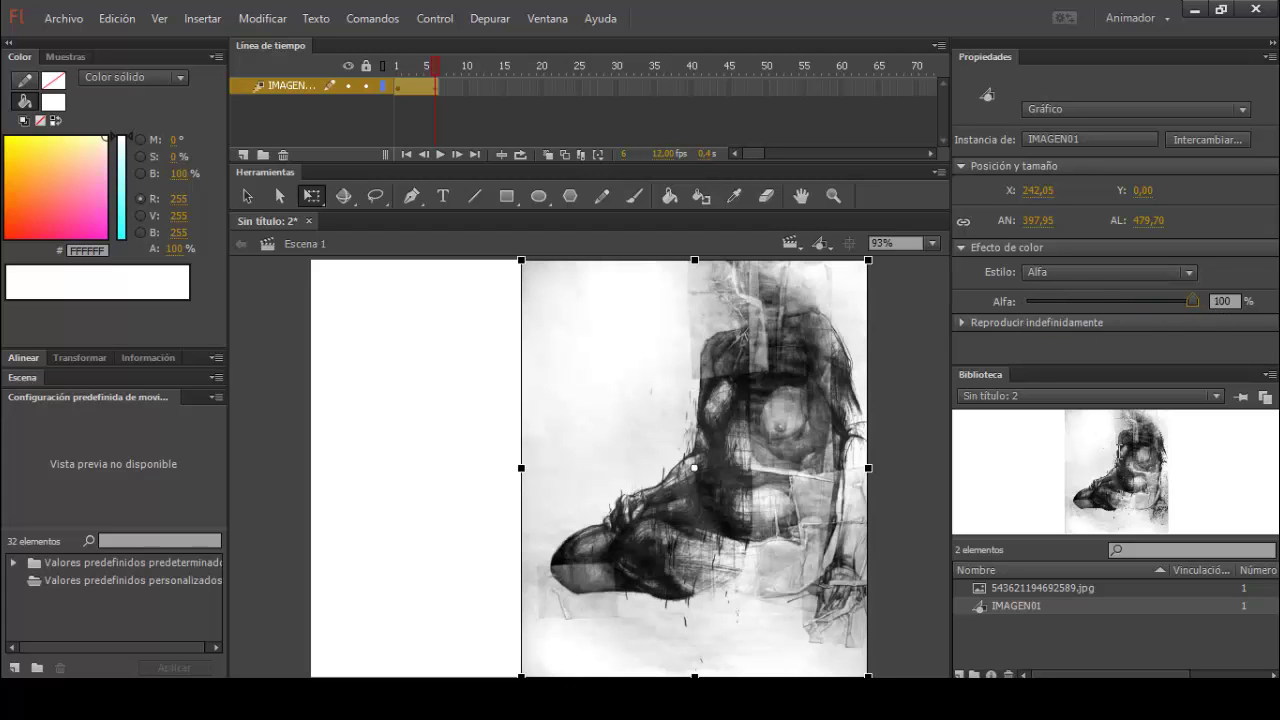
click(258, 296)
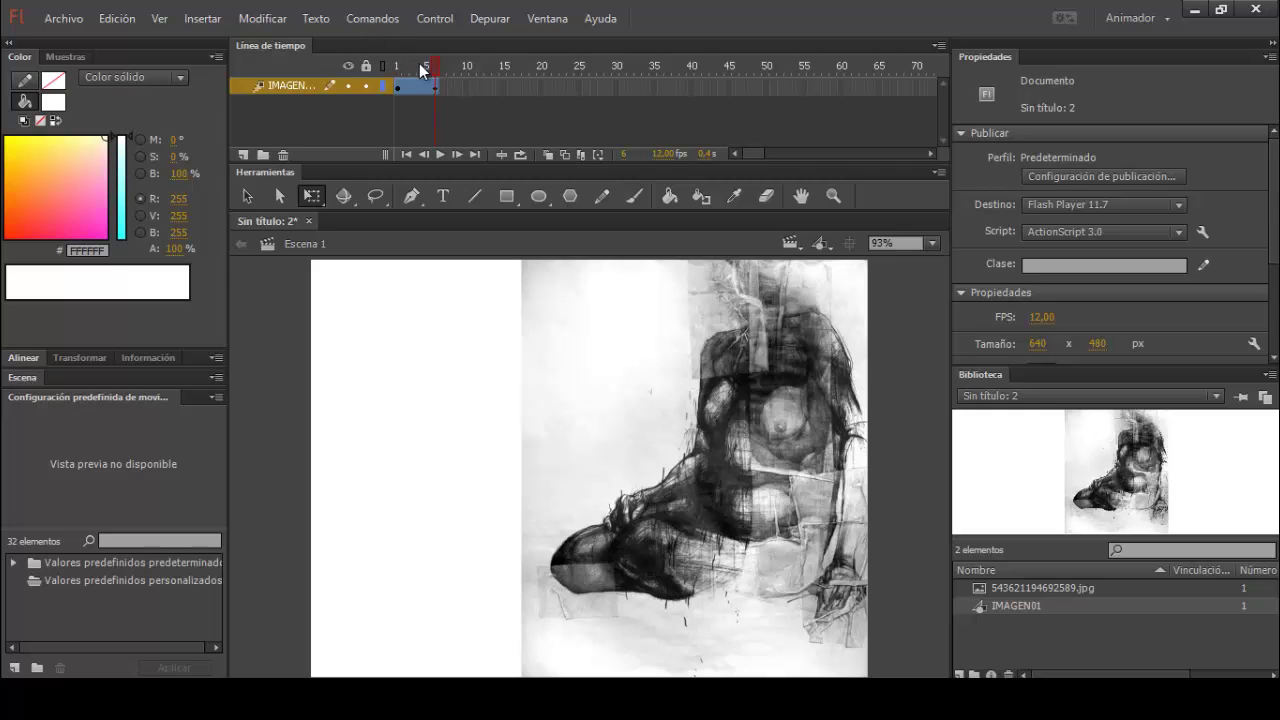
Scrub through the tween and test the movie to check the six-frame fade-in, then close the preview
drag(427, 71, 458, 95)
key(ctrl+Return)
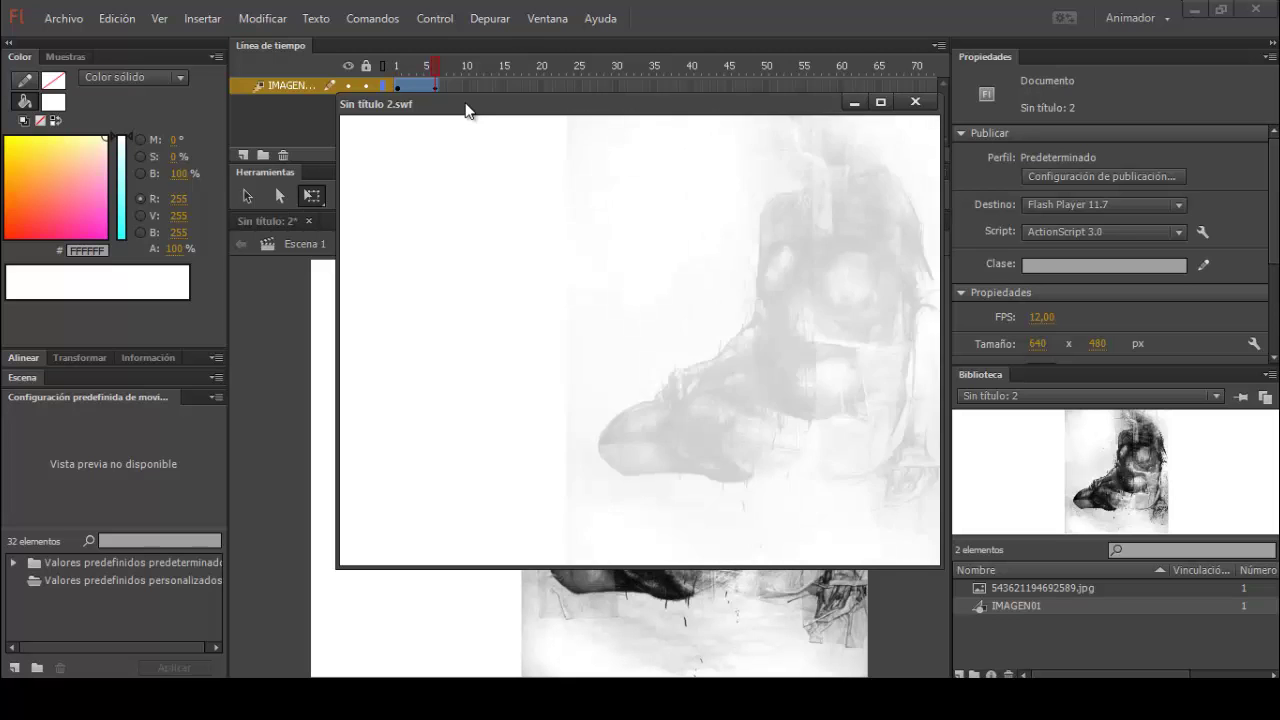
click(915, 101)
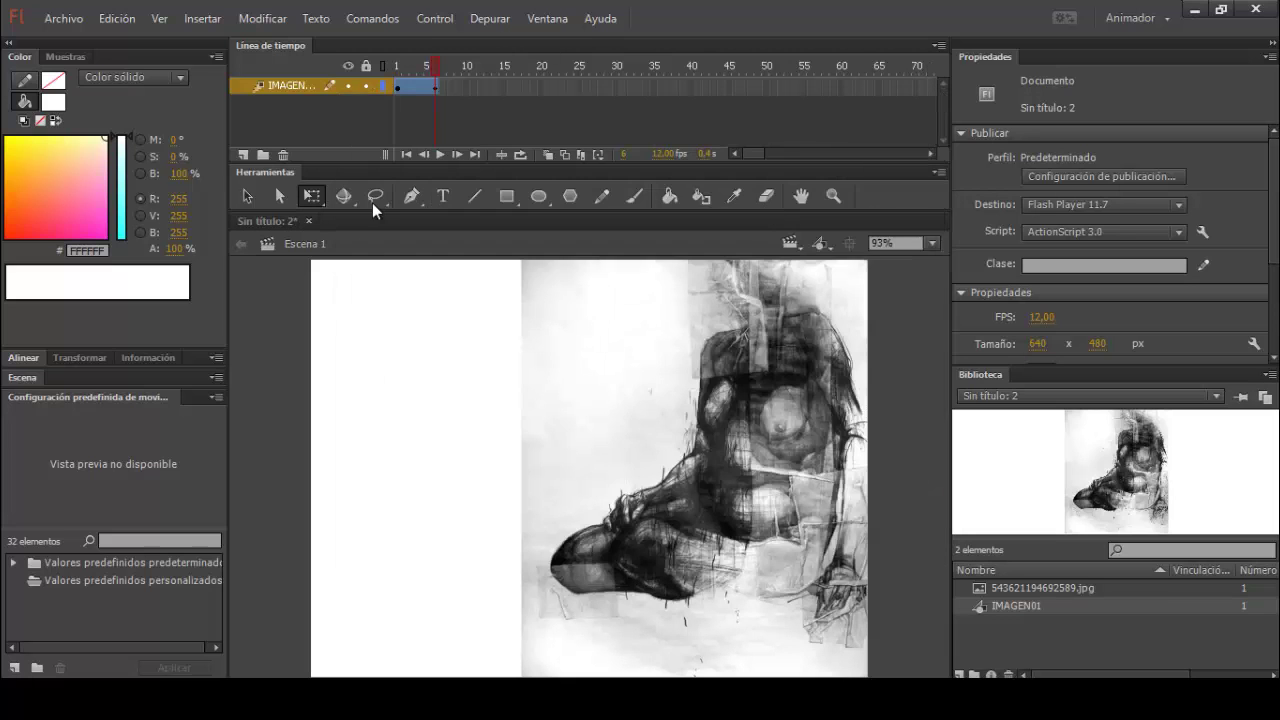
Stretch the end of the motion tween span to frame 11 to slow the fade-in
click(441, 87)
click(437, 86)
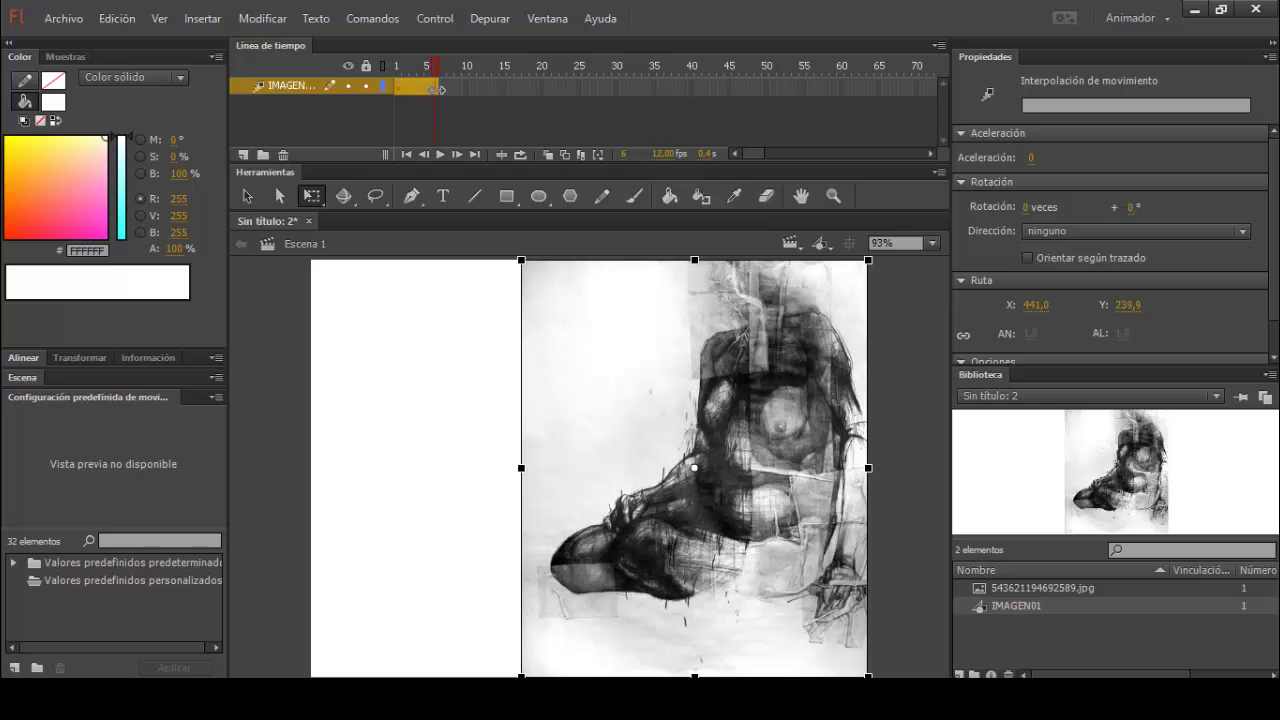
drag(436, 88, 474, 90)
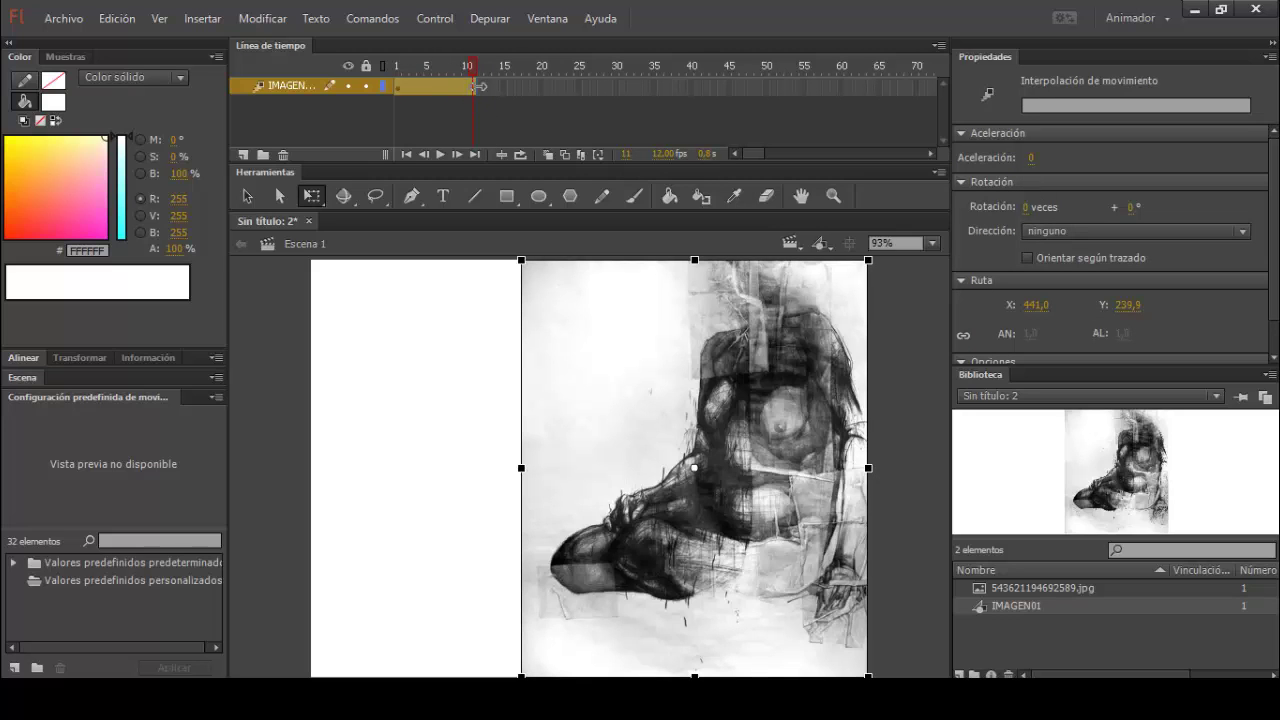
Scrub through the lengthened tween and test the movie again, then close the preview
click(470, 72)
mouse_move(470, 72)
mouse_down()
mouse_move(389, 66)
mouse_move(490, 75)
mouse_up()
click(490, 75)
key(ctrl+Return)
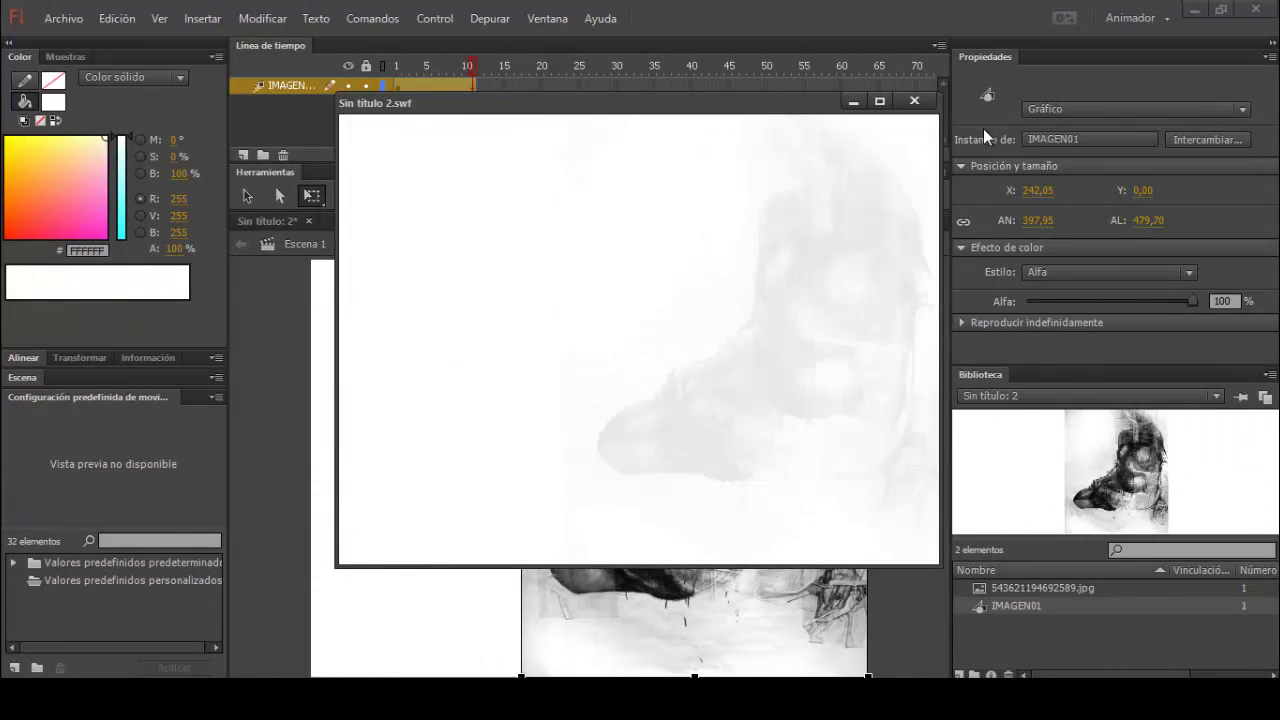
click(918, 102)
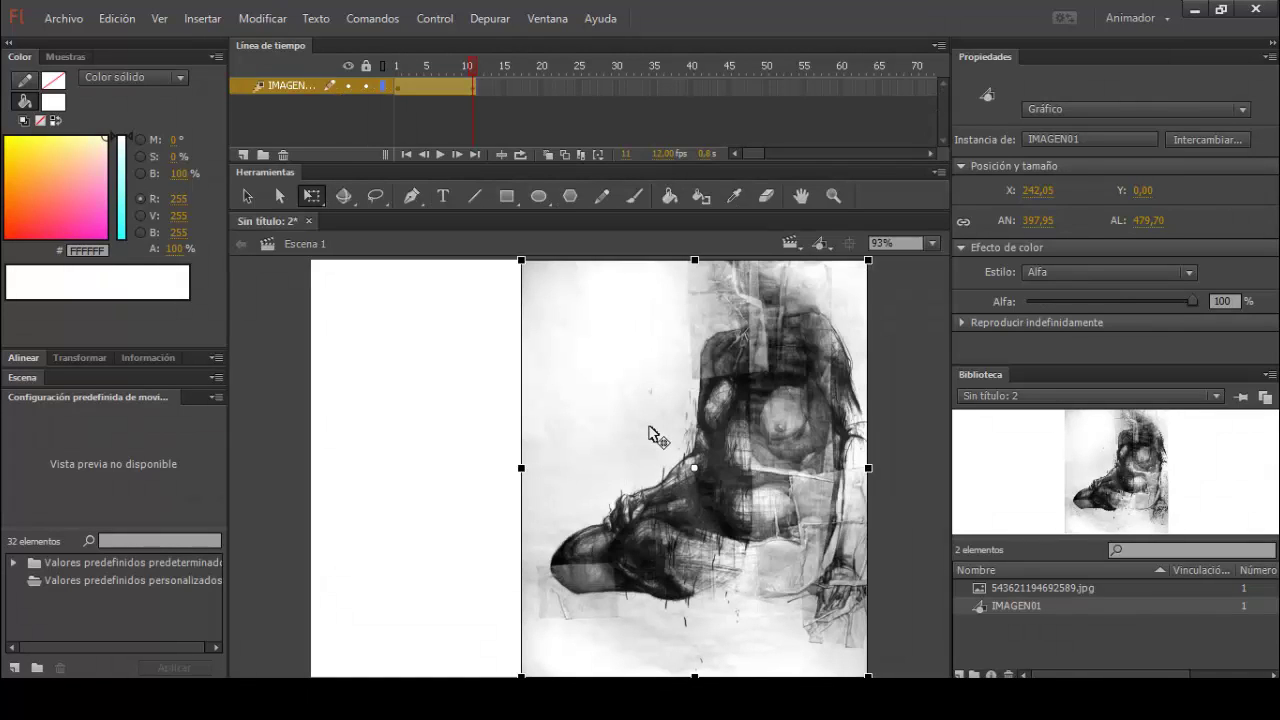
Try to lengthen the motion tween by inserting frames within its span, and undo the insertion
click(419, 120)
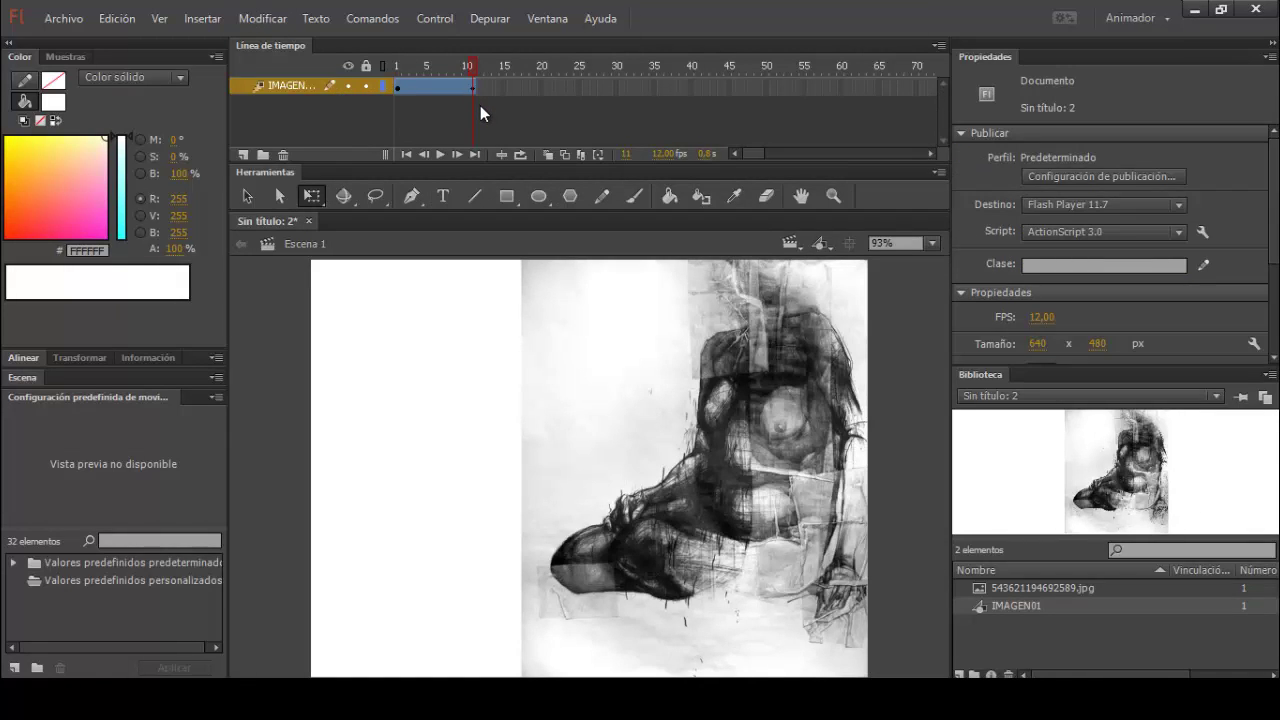
right_click(458, 91)
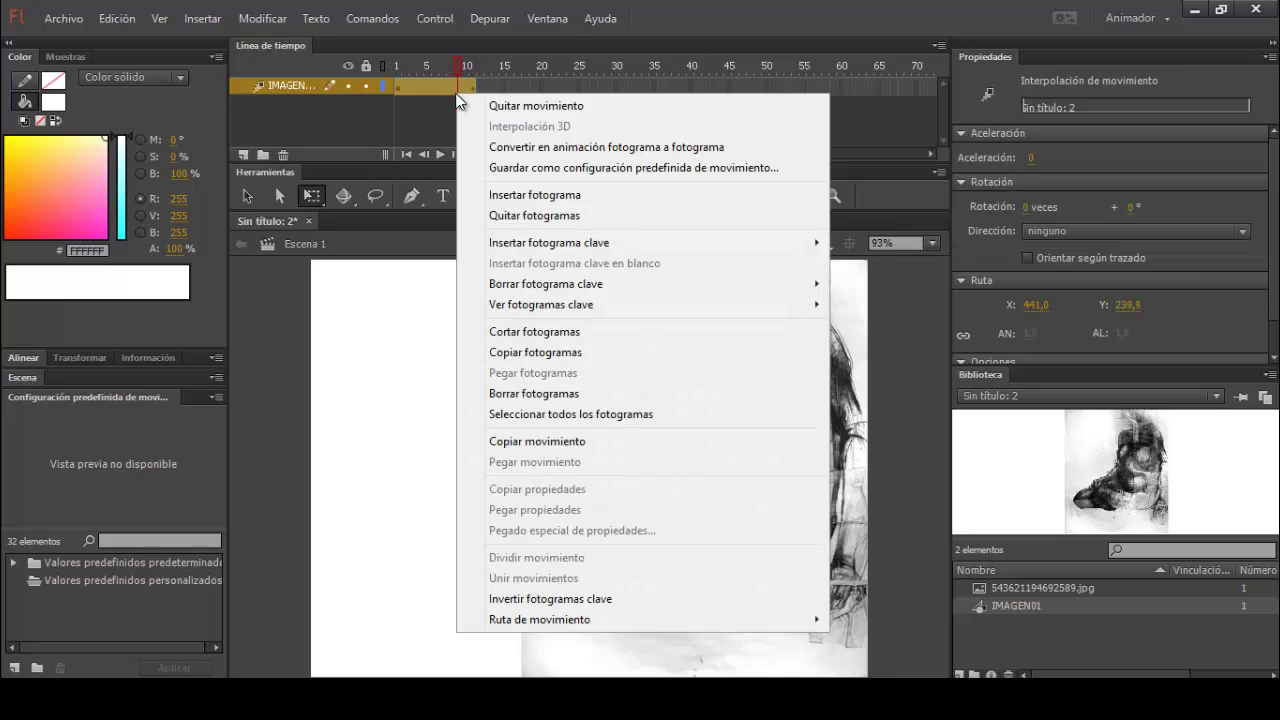
click(535, 194)
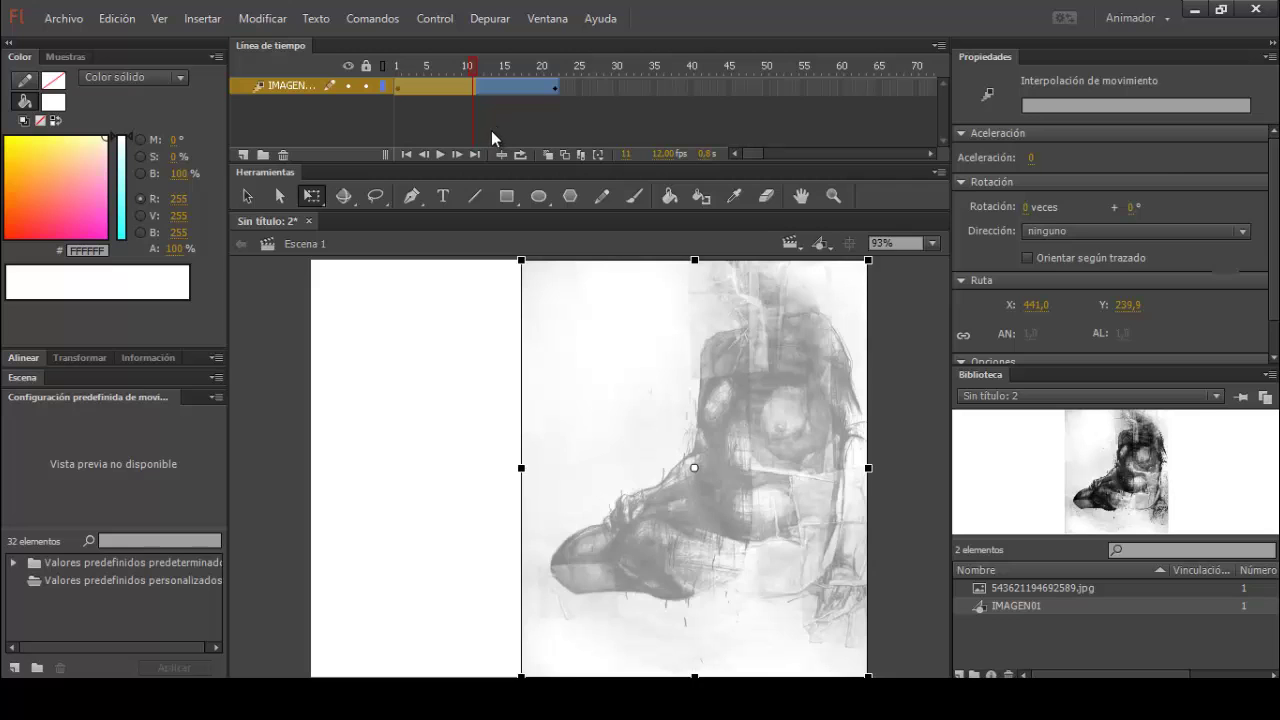
key(ctrl+z)
Stretch the motion tween span to end at frame 12 and scrub through it
click(476, 90)
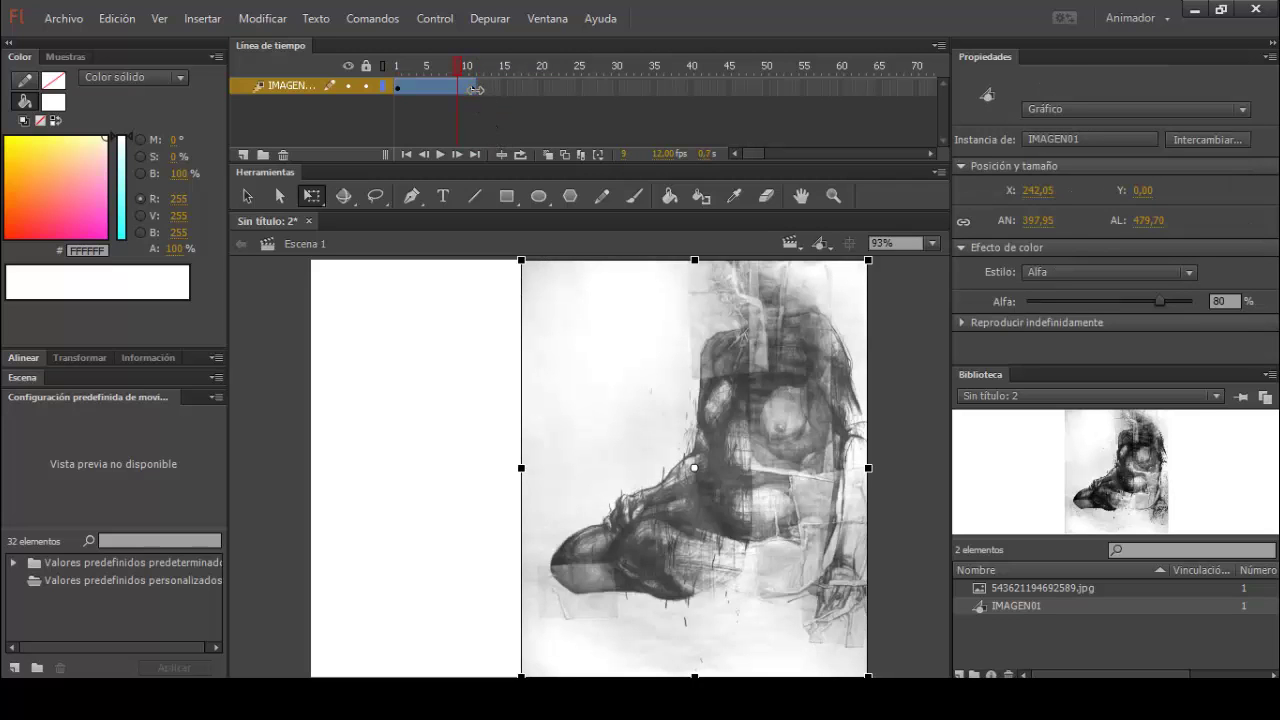
drag(478, 89, 484, 89)
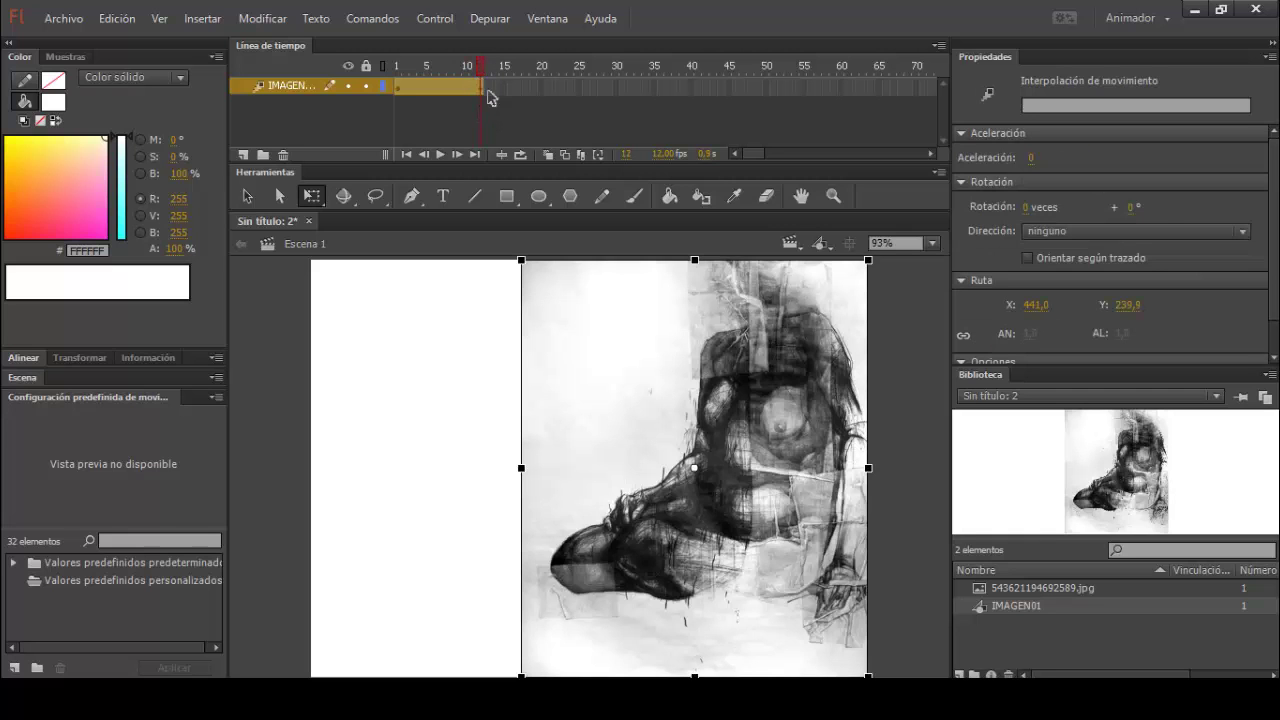
click(360, 86)
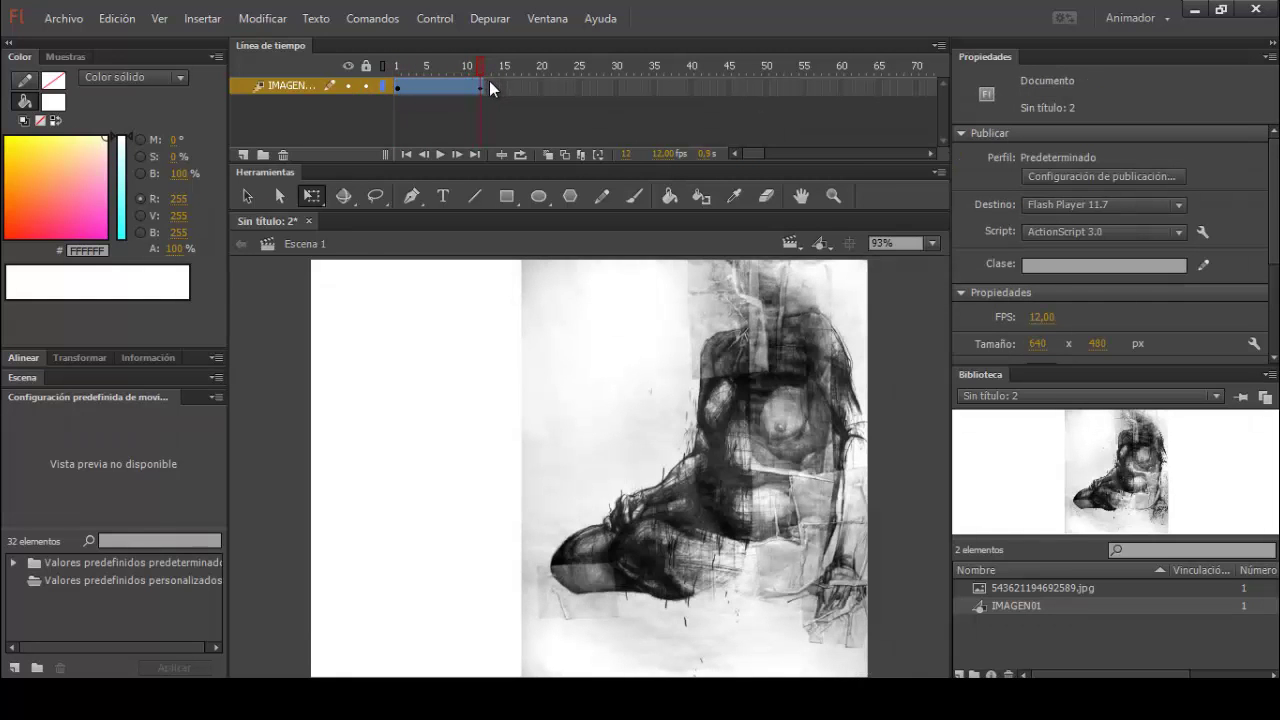
drag(437, 97, 481, 67)
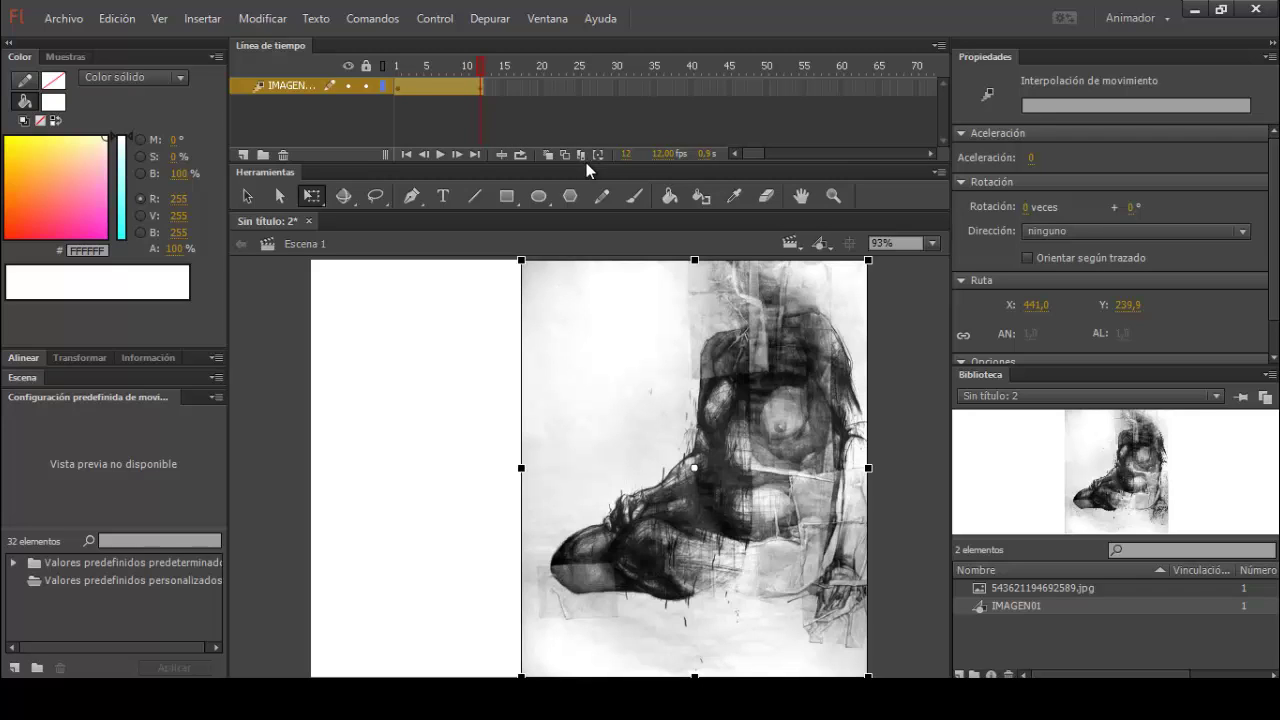
Extend the IMAGEN01 layer to frame 48 by inserting a frame there
click(933, 153)
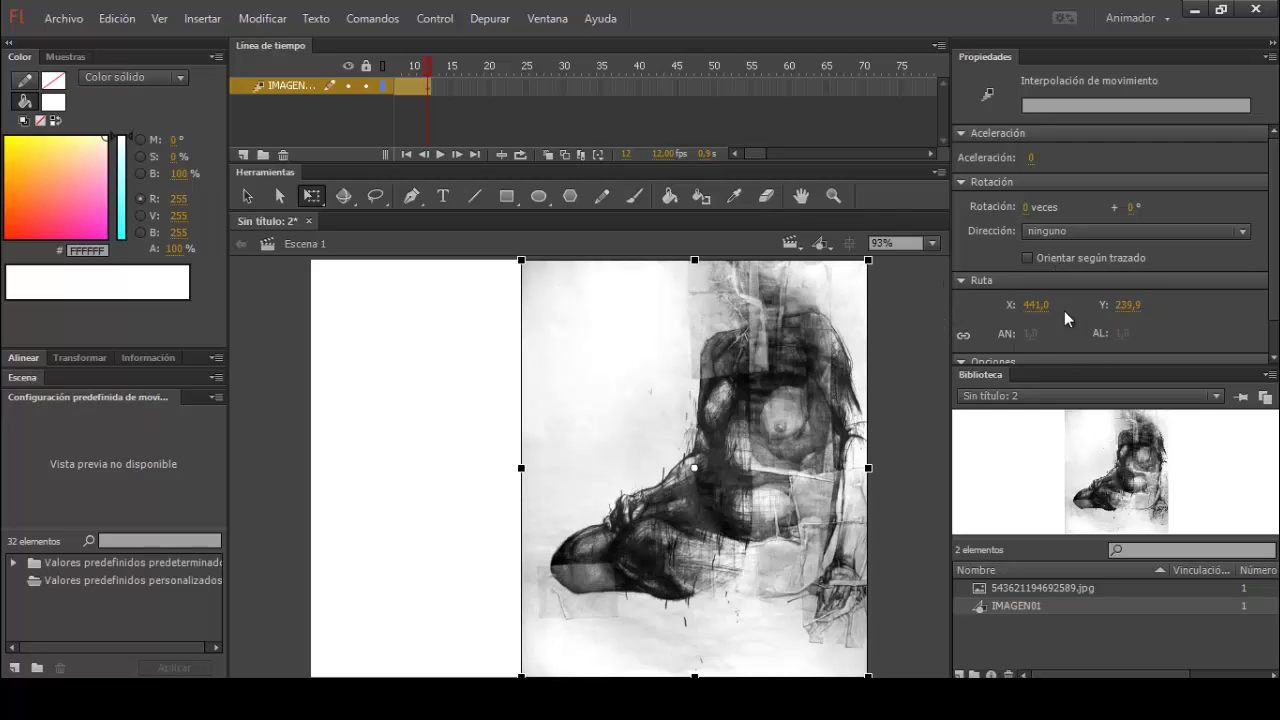
click(889, 297)
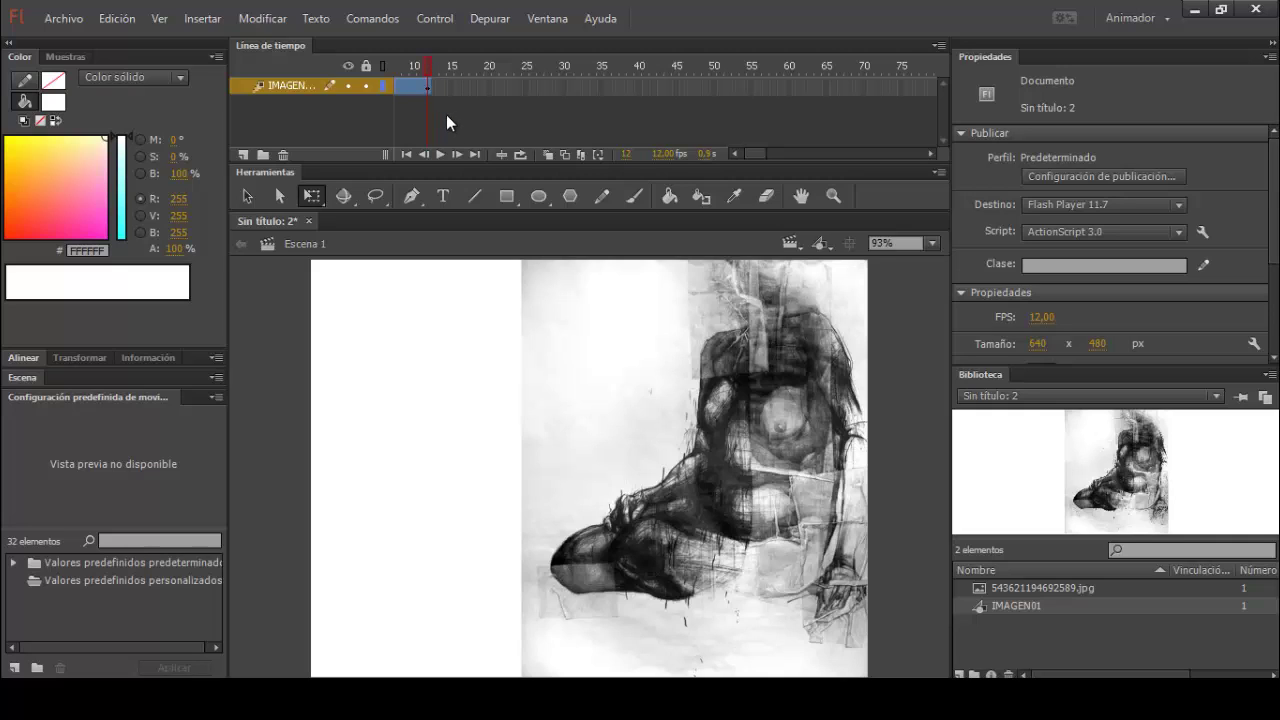
right_click(699, 92)
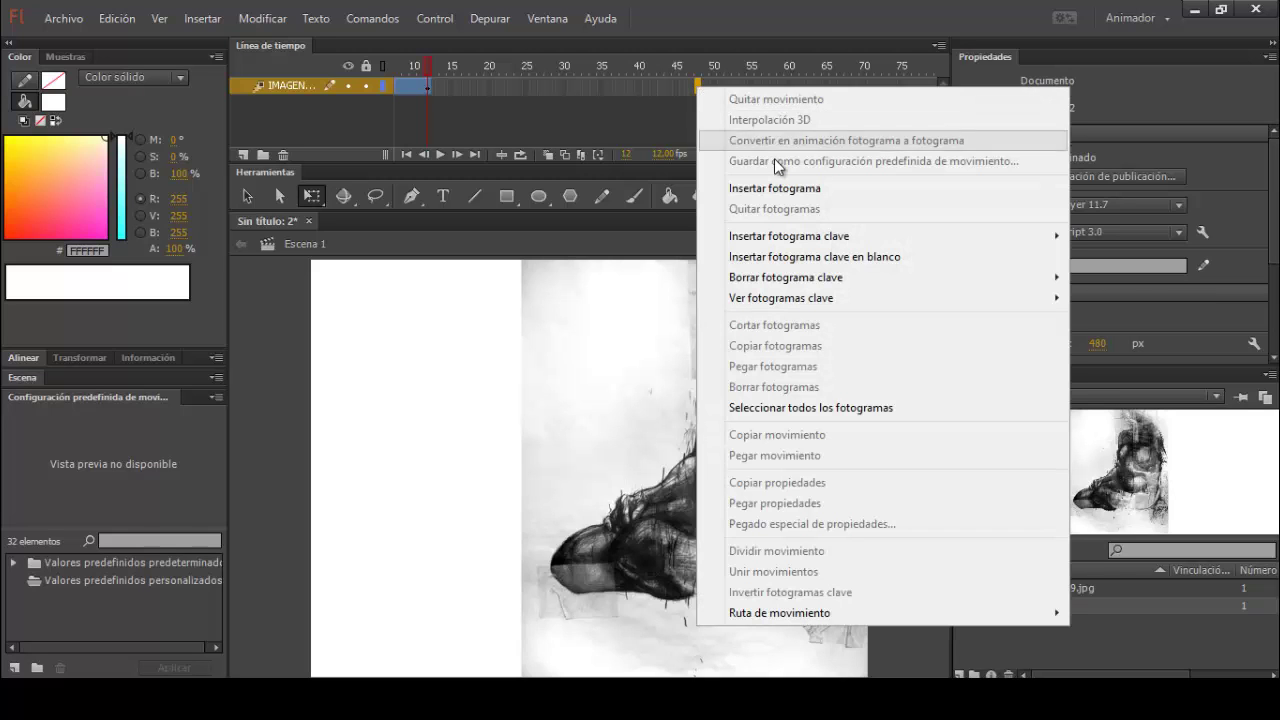
click(785, 190)
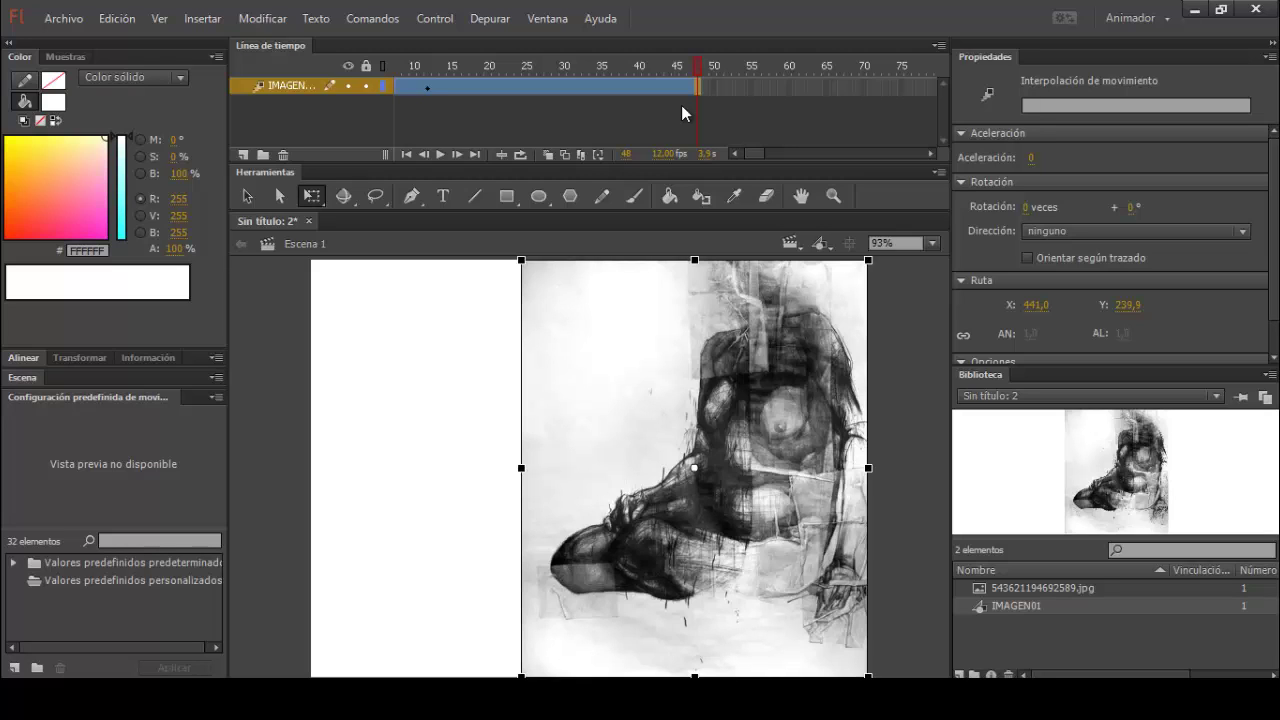
Test the movie with the longer hold after the fade-in, close the preview and play the timeline
key(ctrl+Return)
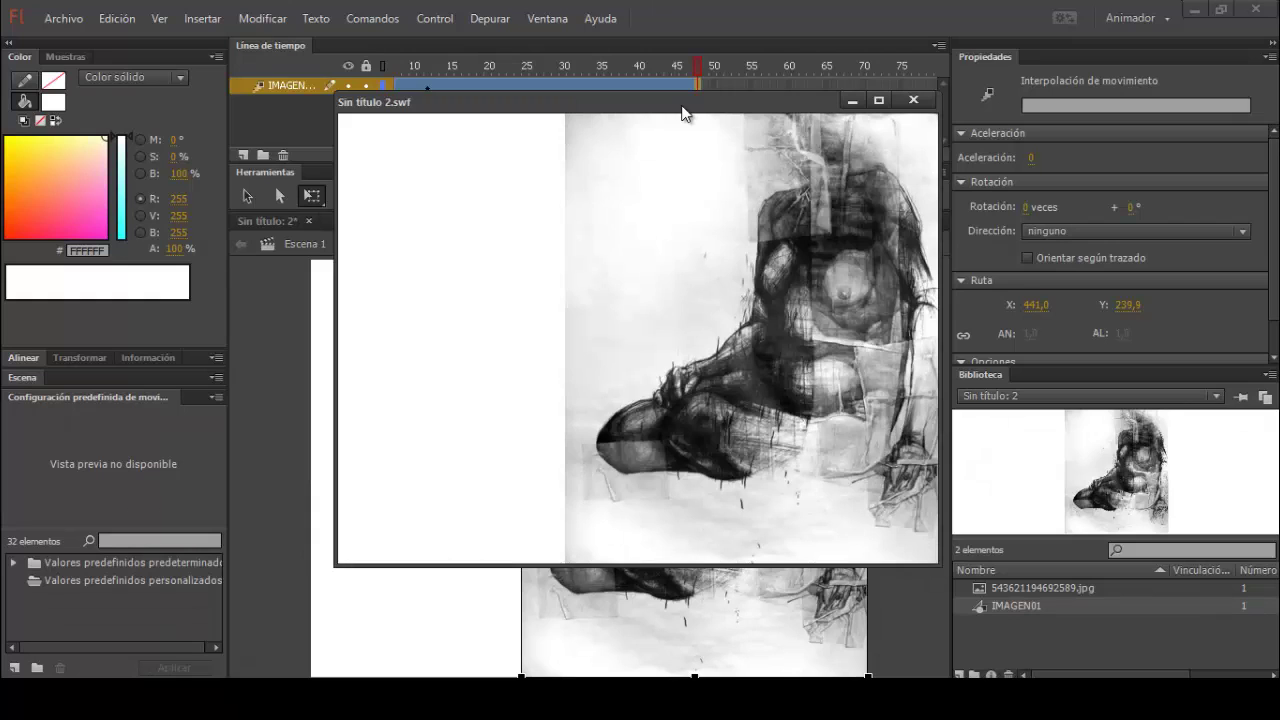
click(913, 100)
click(598, 308)
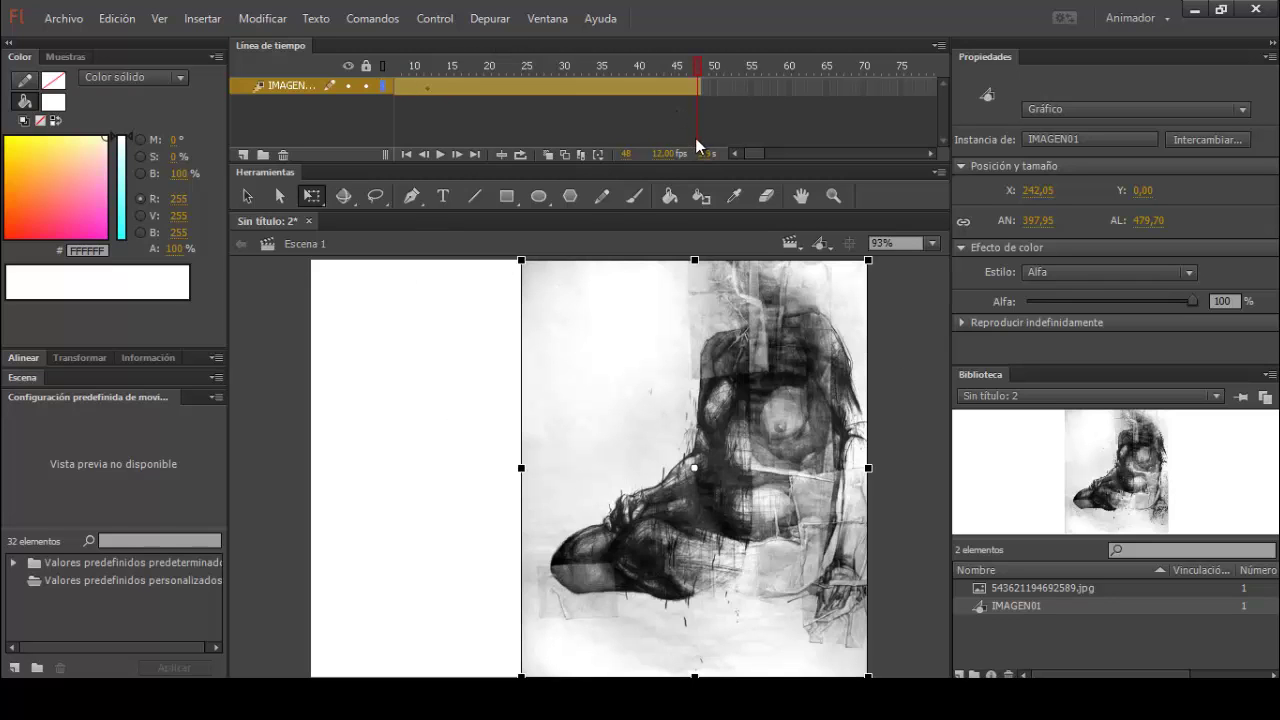
key(Return)
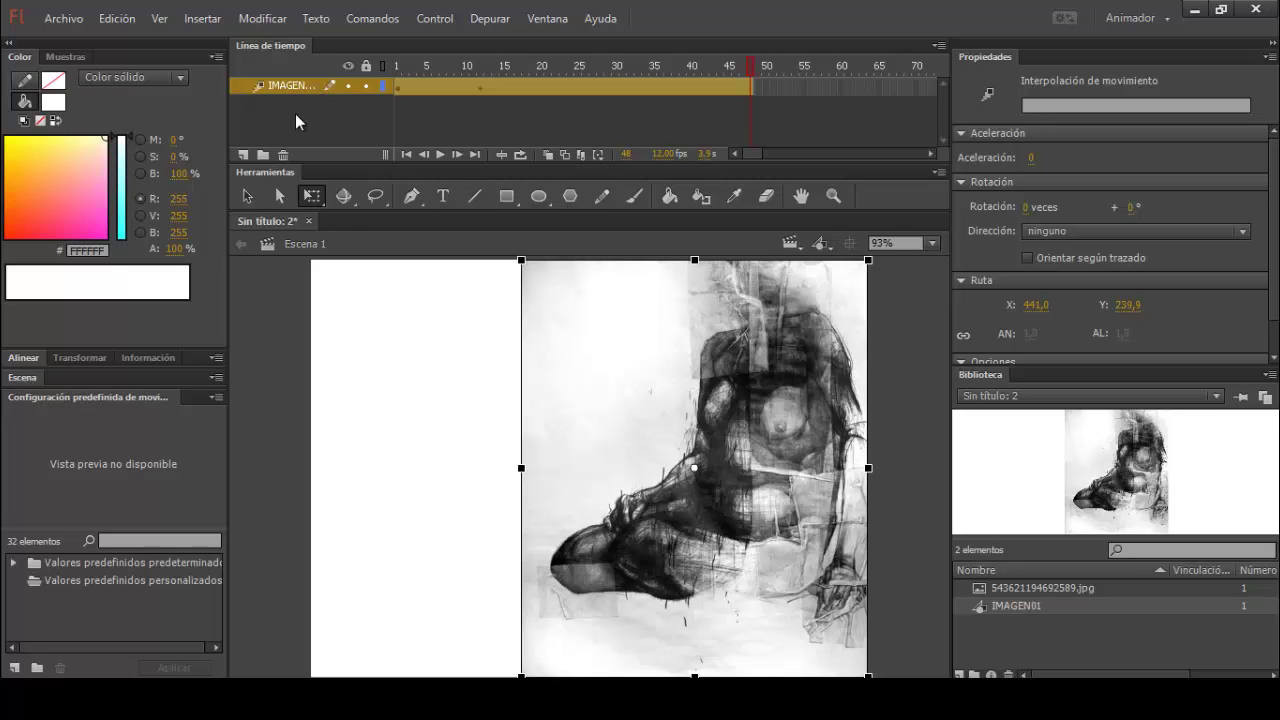
Add a new layer above IMAGEN01 and place a blank keyframe on it at frame 55
click(243, 155)
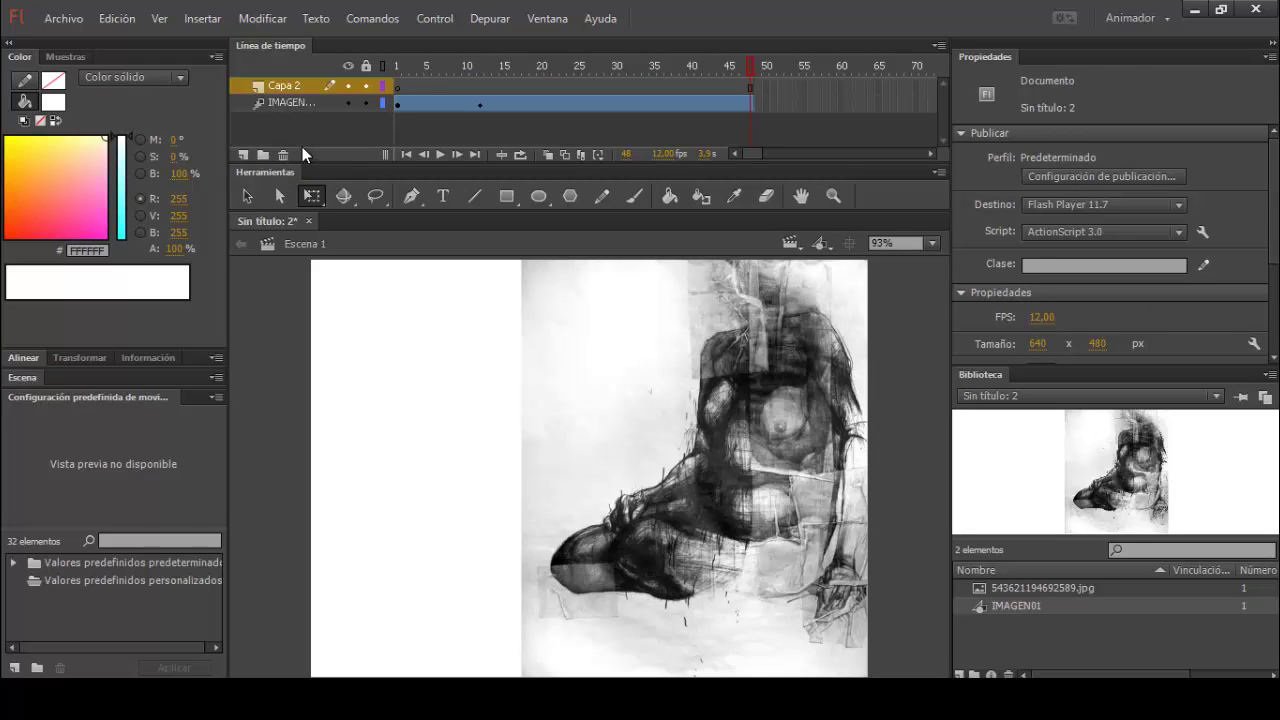
right_click(752, 88)
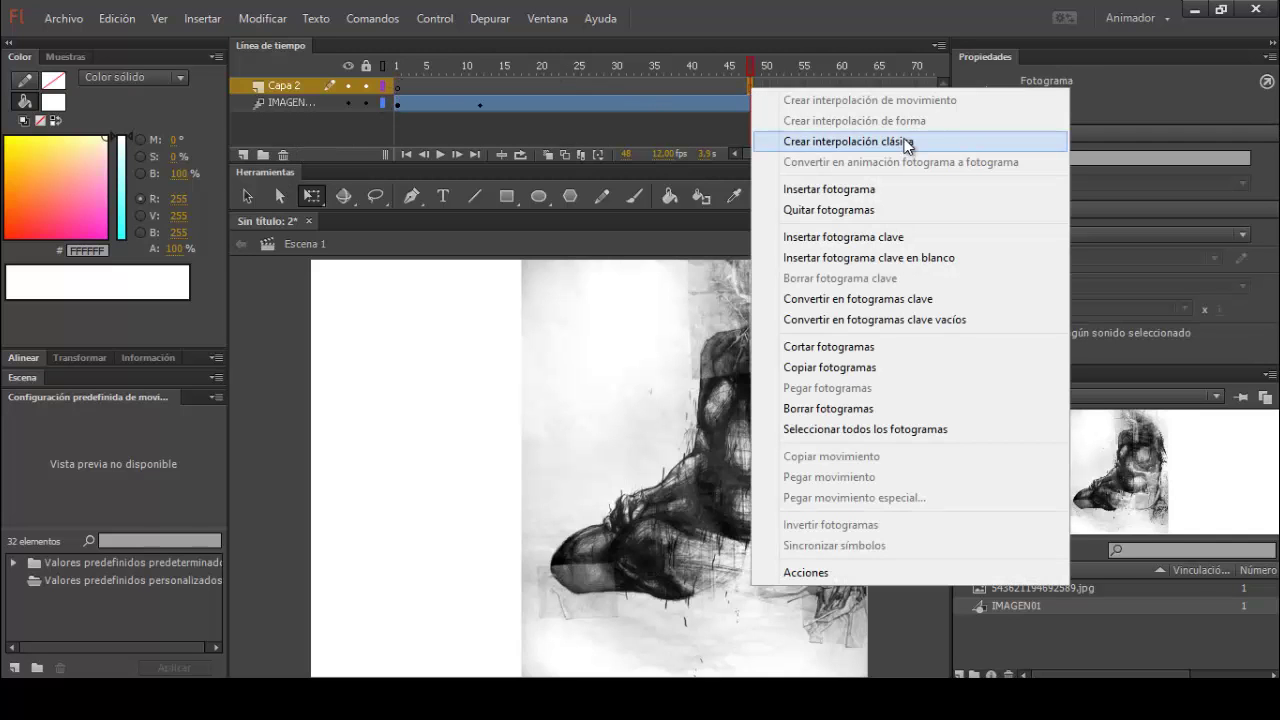
click(899, 259)
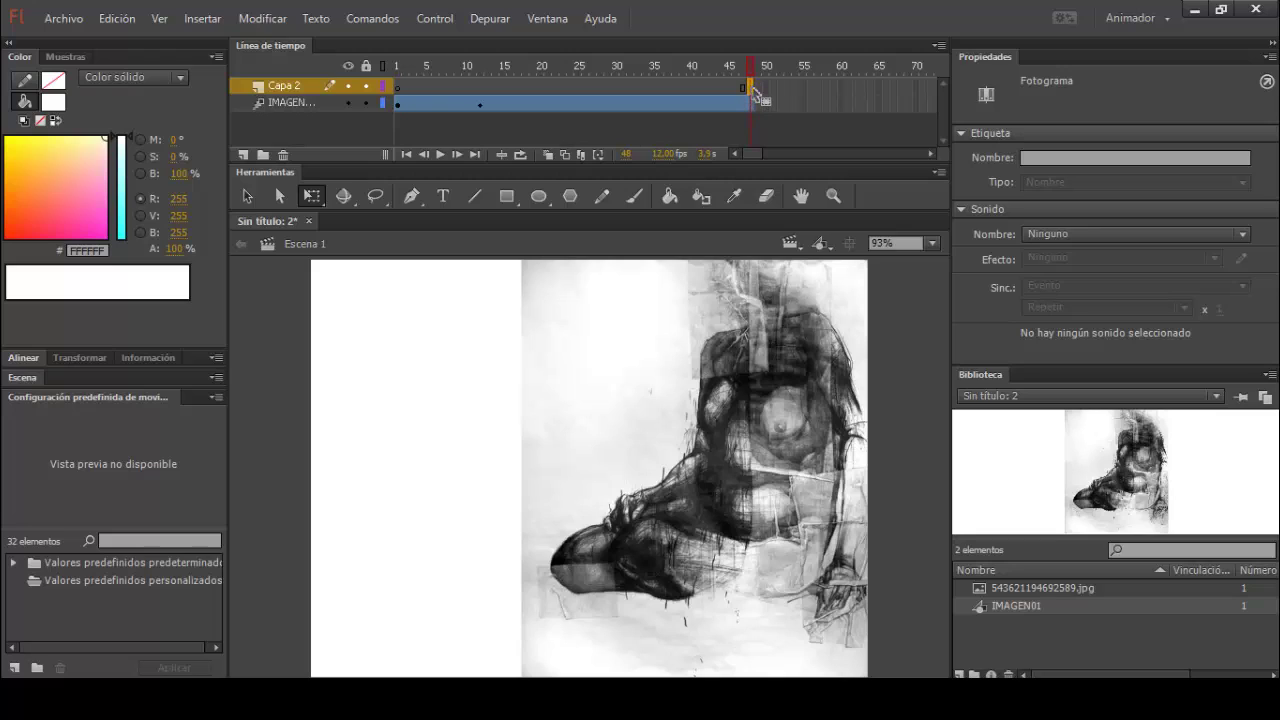
drag(773, 90, 806, 90)
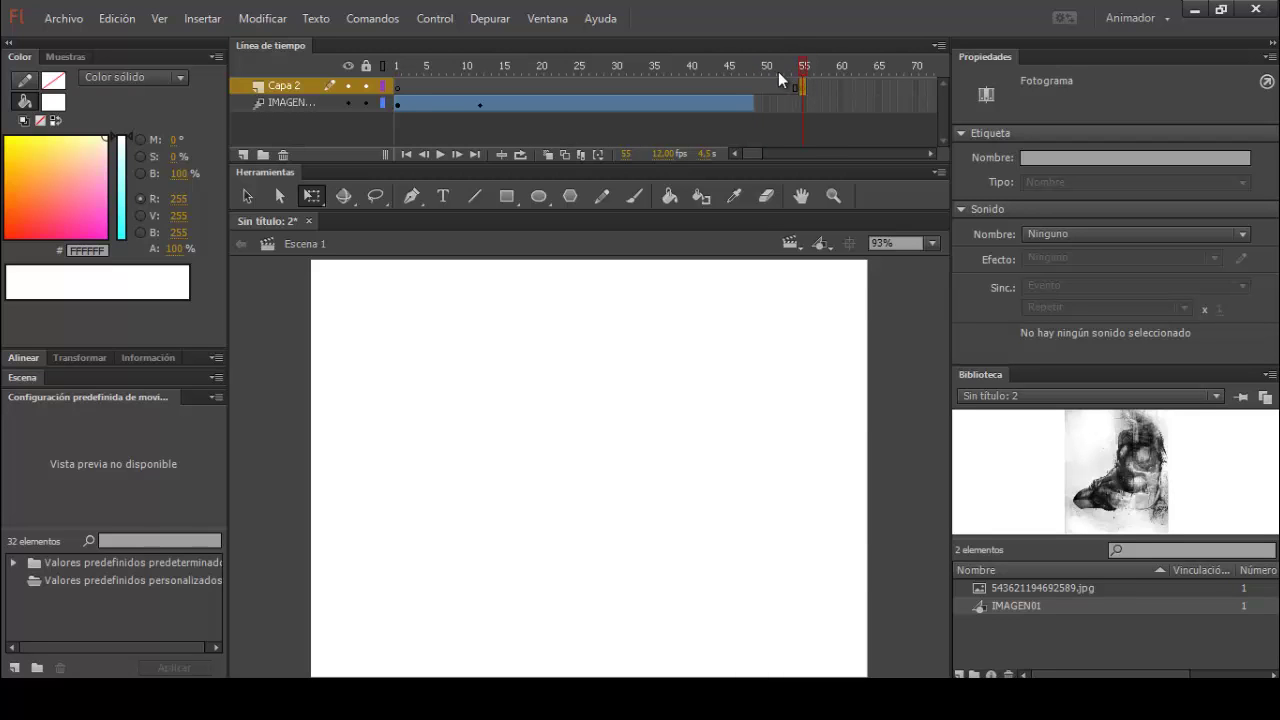
Insert a keyframe for all properties at frame 48 of the IMAGEN01 motion tween
click(753, 75)
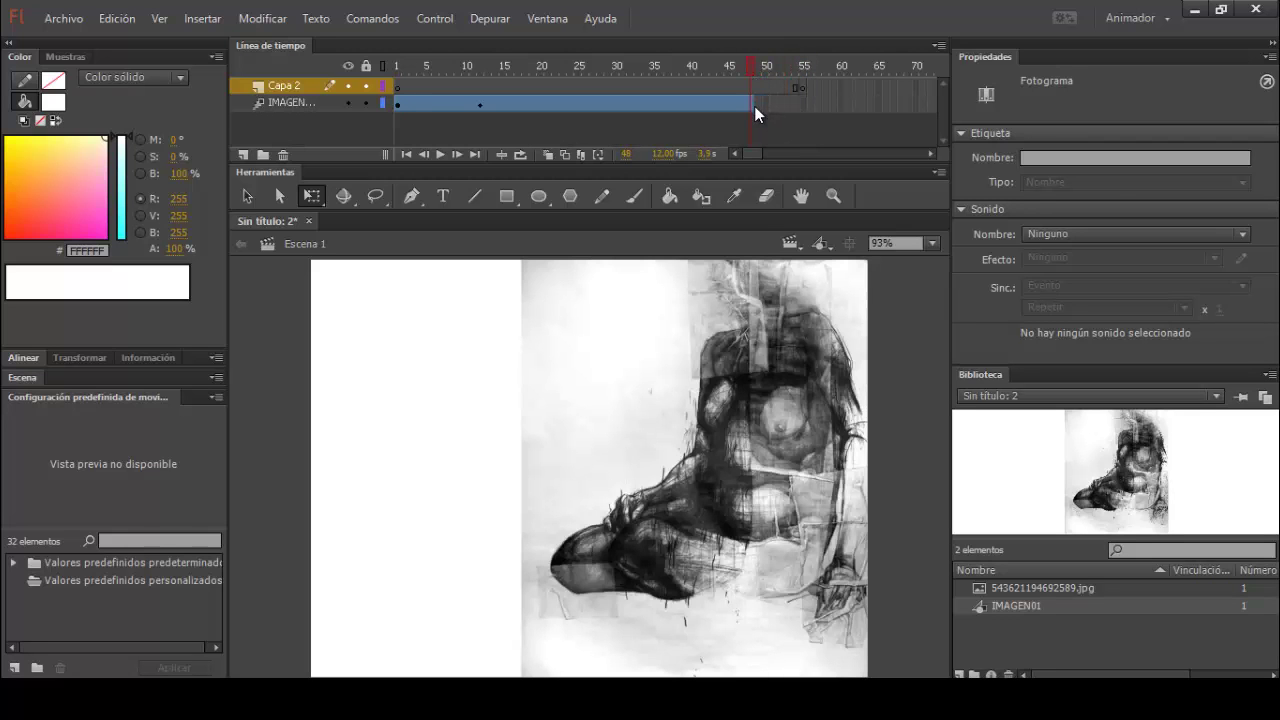
click(755, 105)
click(753, 103)
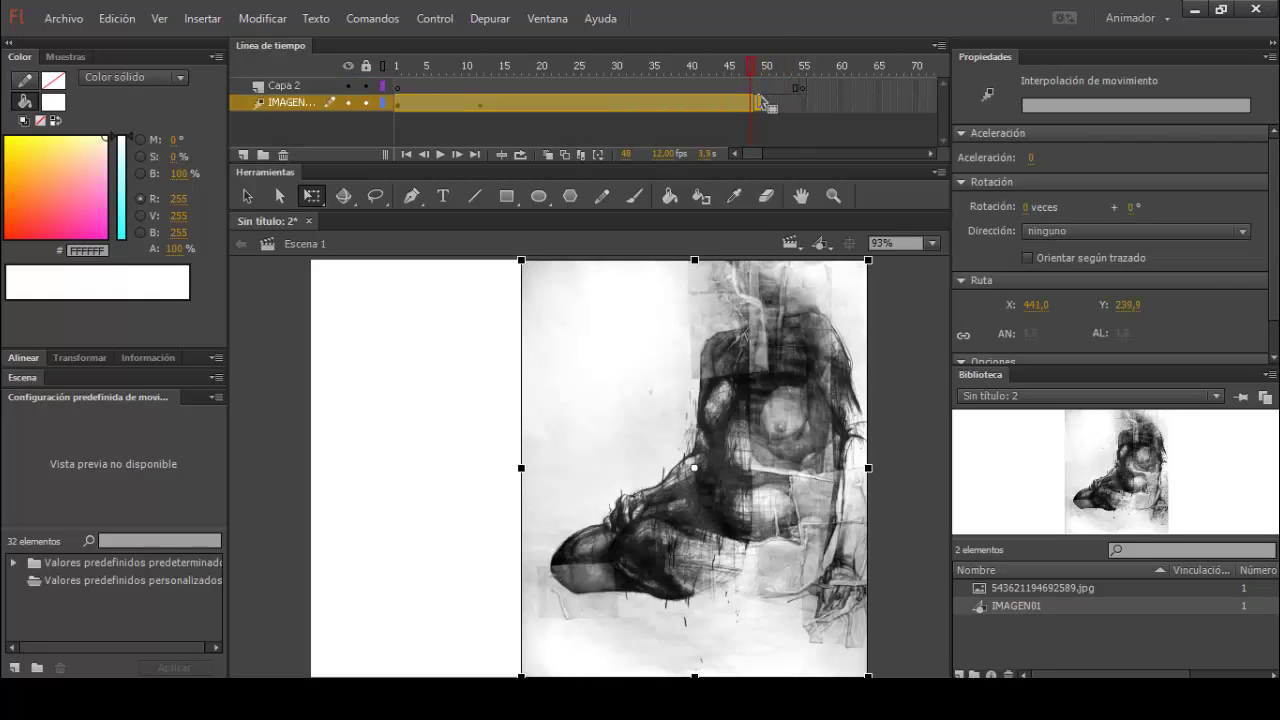
right_click(748, 103)
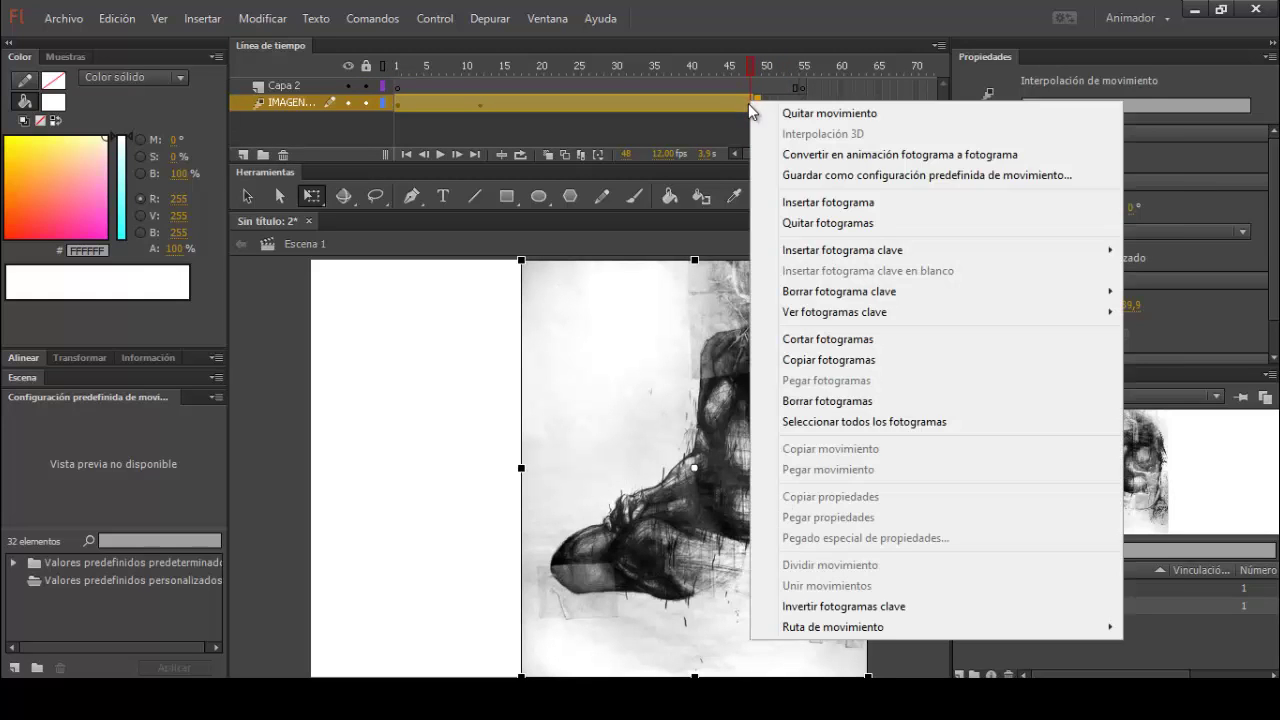
click(719, 127)
right_click(751, 103)
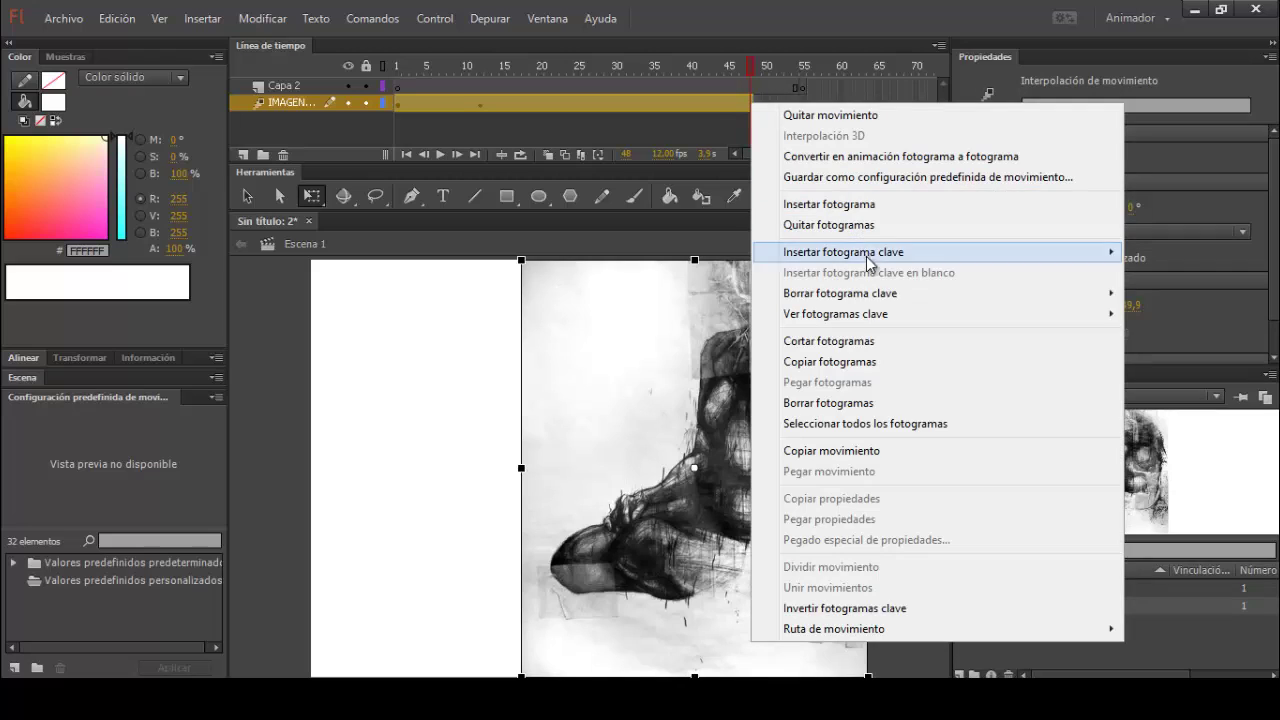
mouse_move(872, 300)
mouse_move(876, 257)
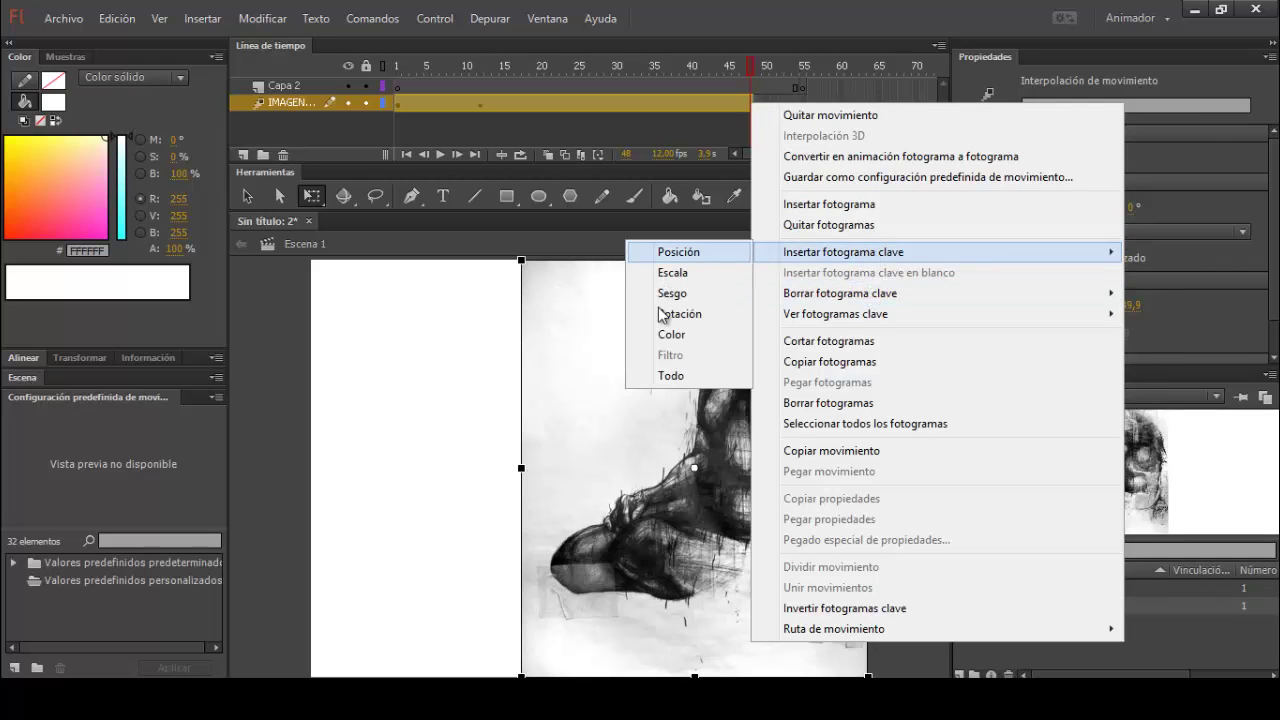
click(700, 375)
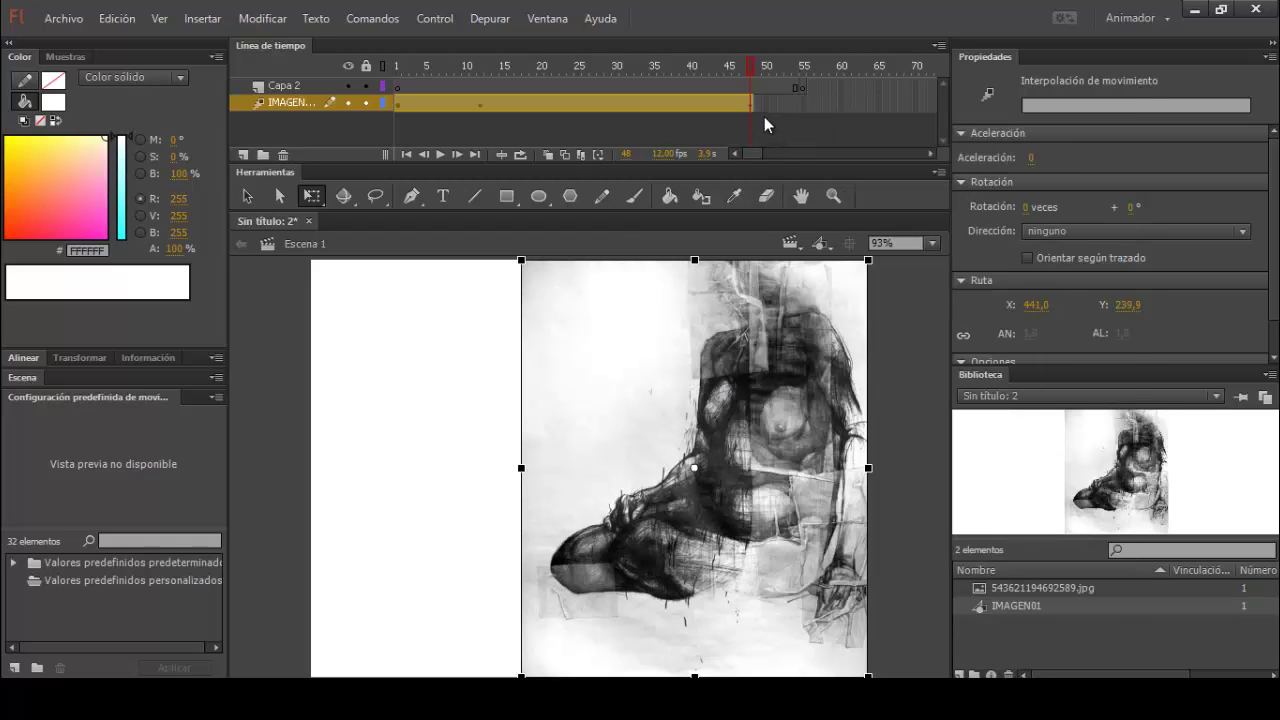
Extend the IMAGEN01 tween to frame 55 and move the image off the stage's left side, to about X -397, Y 0
right_click(804, 104)
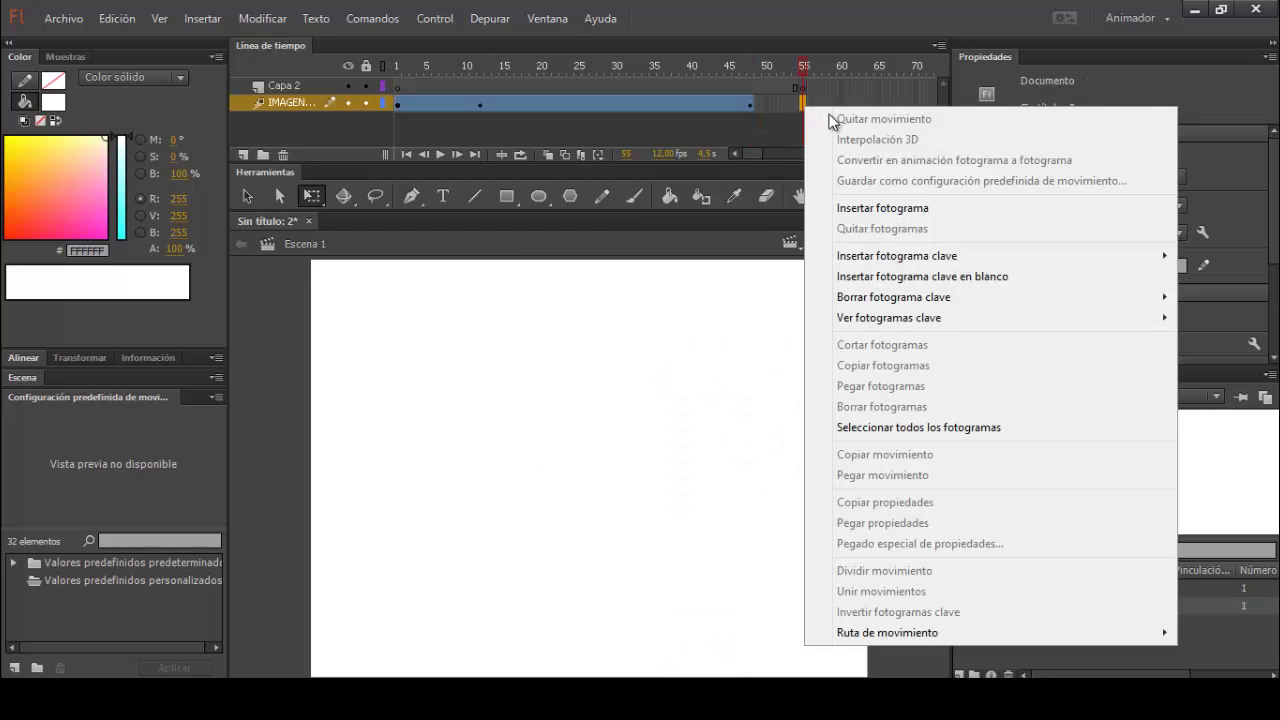
click(892, 207)
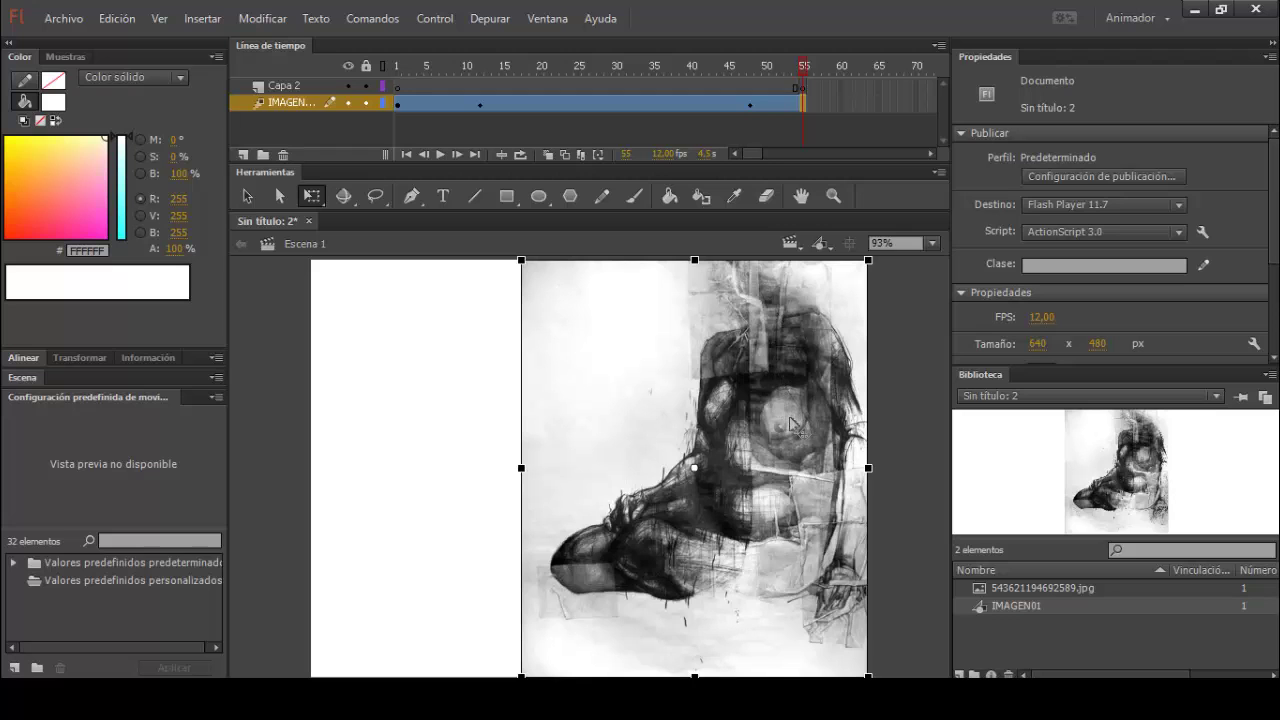
drag(740, 420, 250, 418)
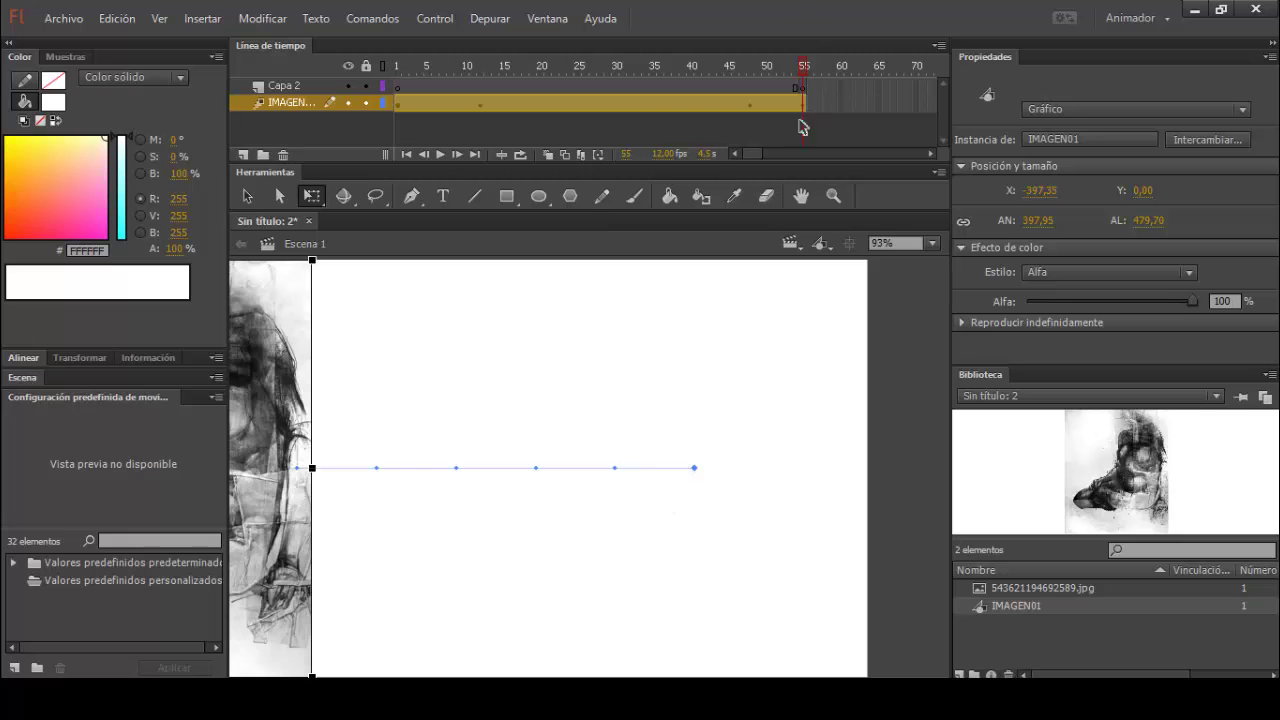
Scrub back through the timeline to check the slide-out motion and return to frame 55
drag(782, 76, 697, 76)
click(622, 100)
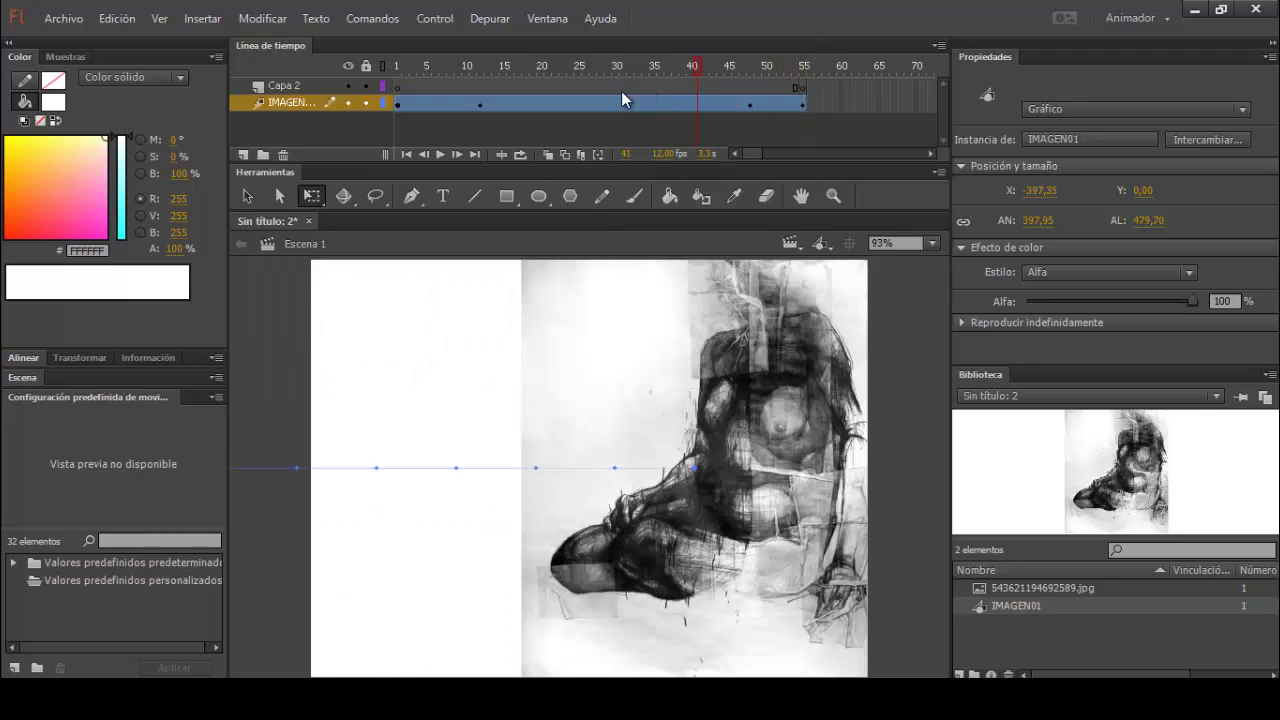
click(525, 118)
click(805, 96)
click(800, 102)
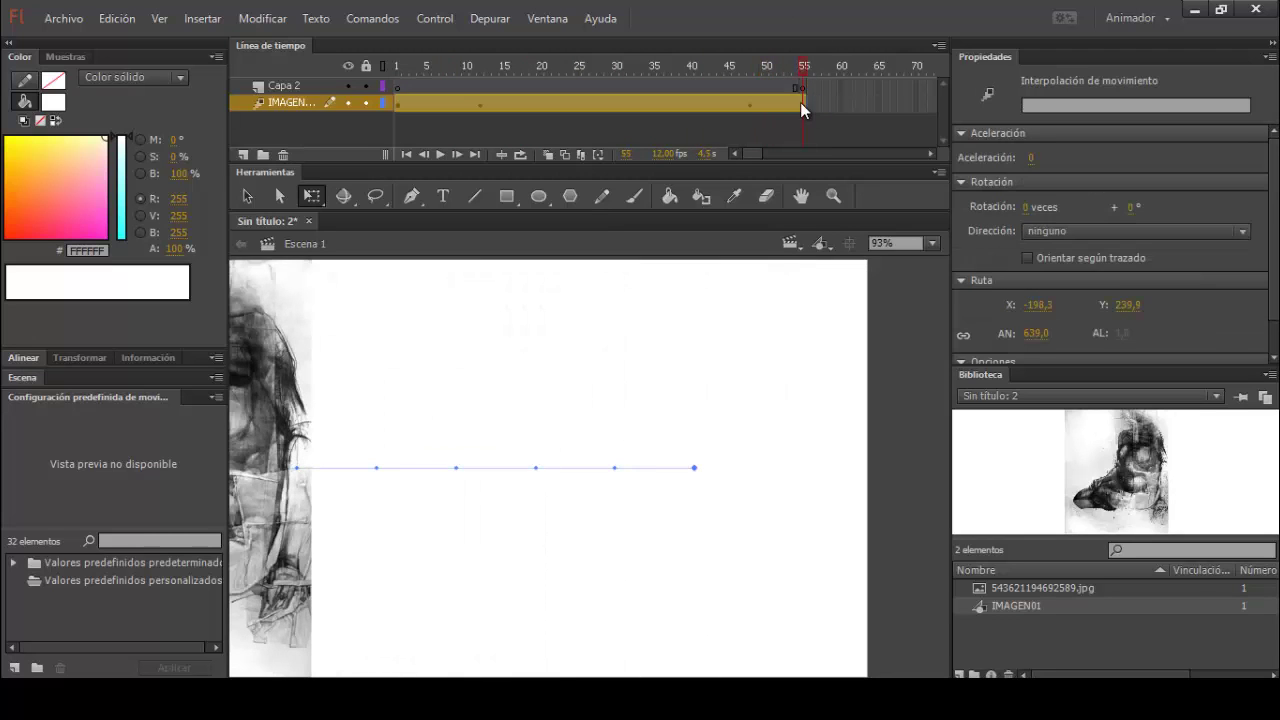
Import 543621194692631.jpg to the stage at frame 55 of layer Capa 2
click(804, 87)
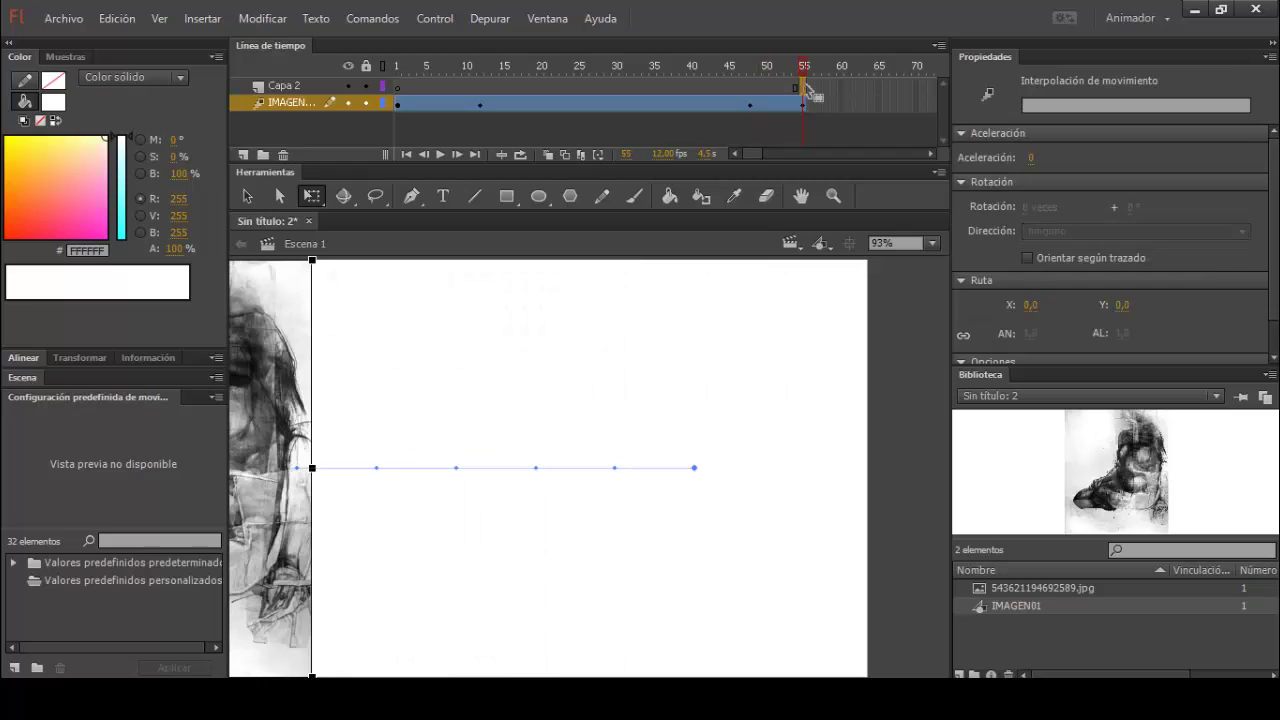
click(65, 23)
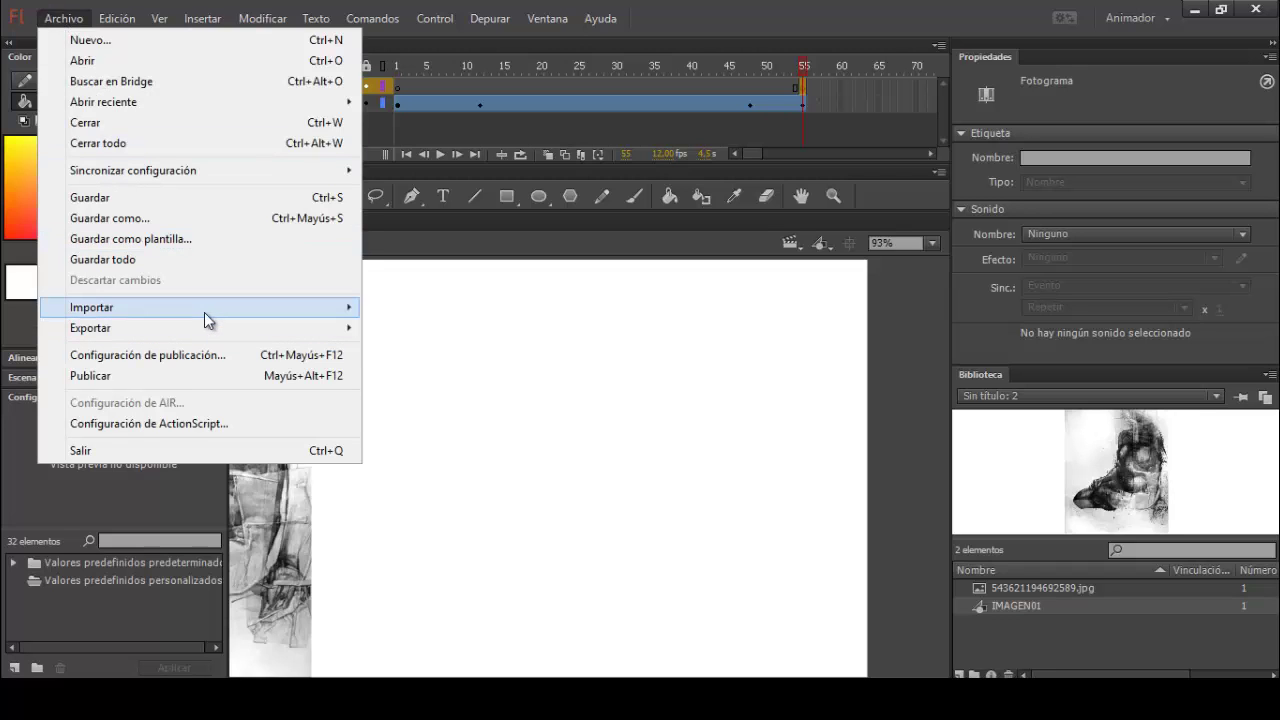
mouse_move(251, 312)
click(461, 310)
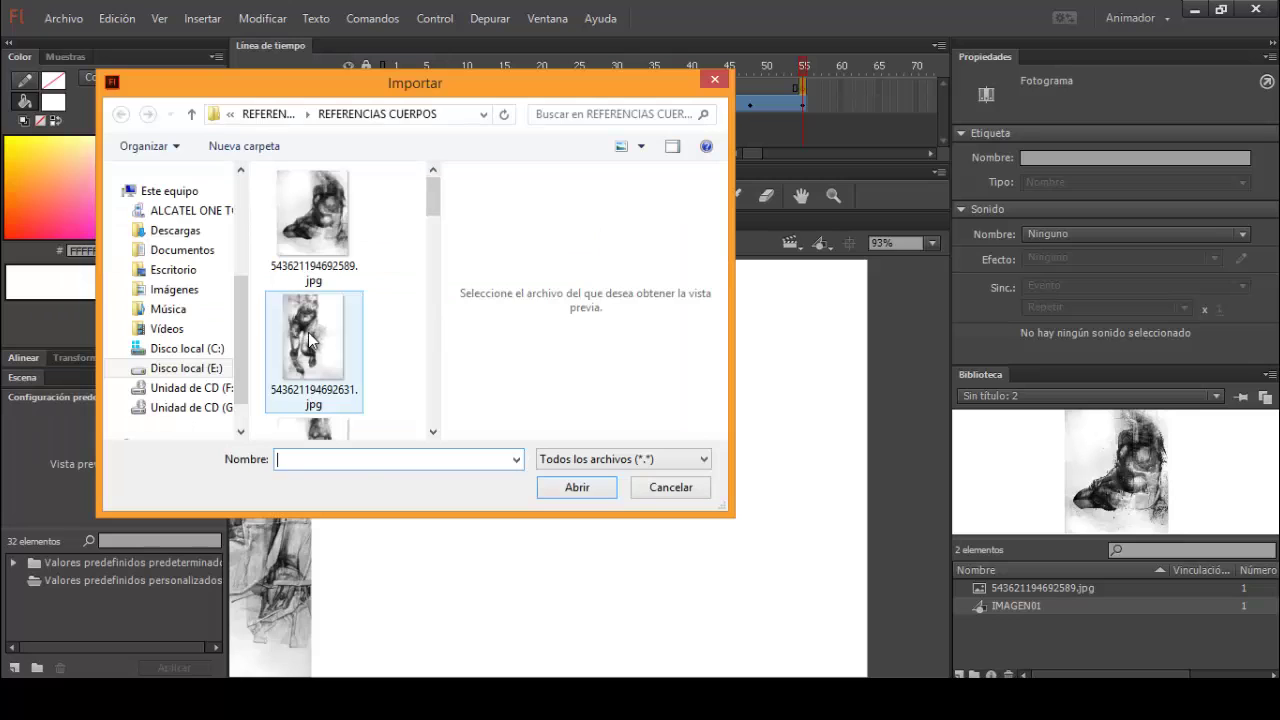
click(310, 342)
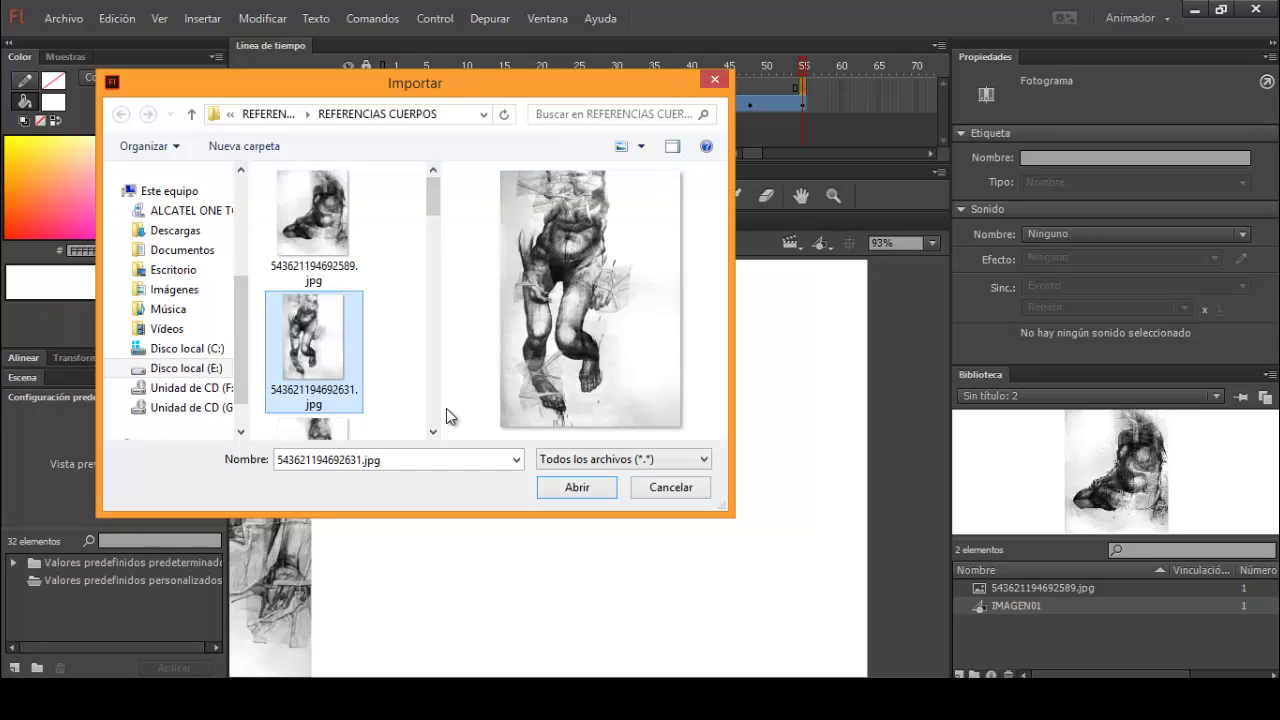
drag(432, 209, 463, 388)
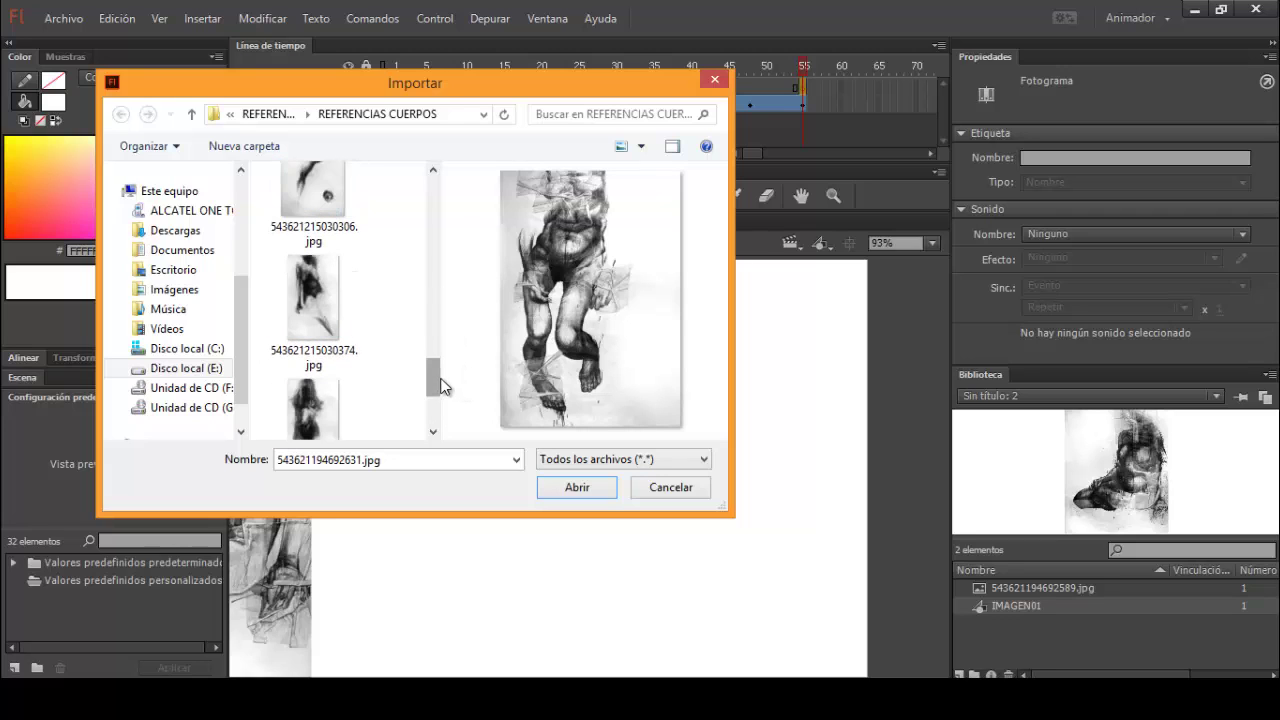
drag(438, 380, 436, 204)
scroll(434, 234, down, 10)
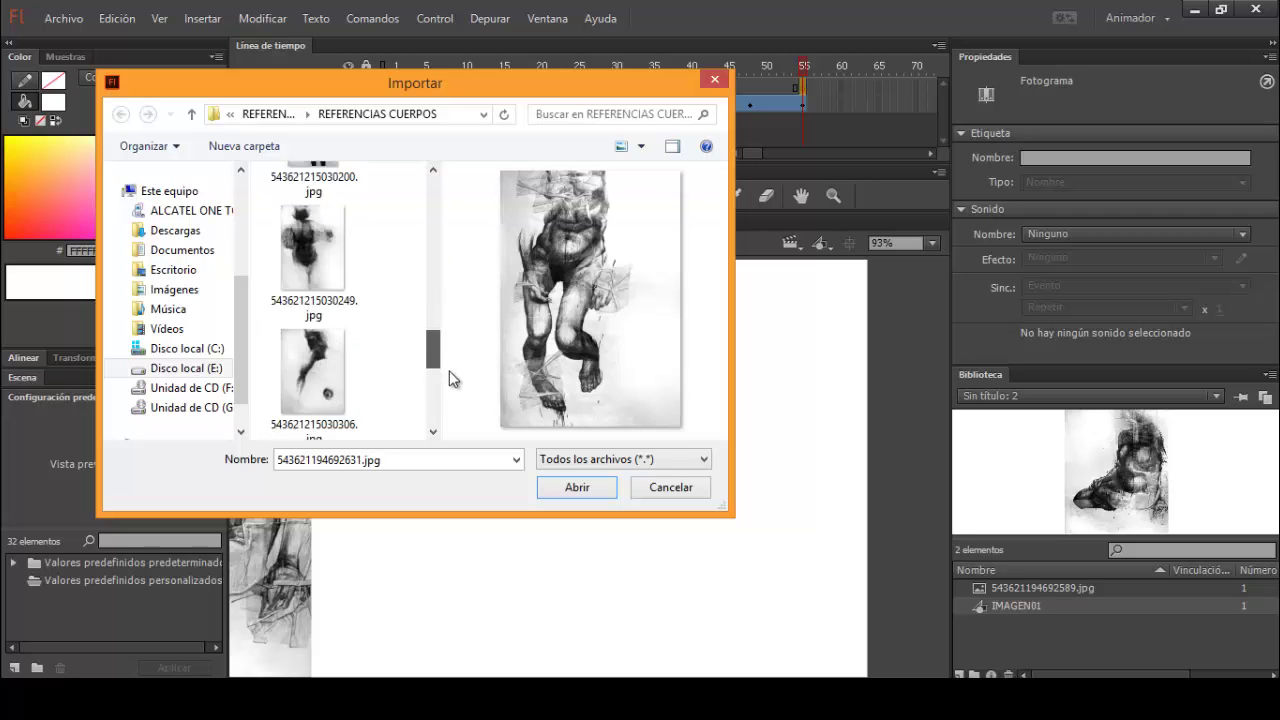
scroll(456, 232, up, 3)
scroll(451, 174, up, 5)
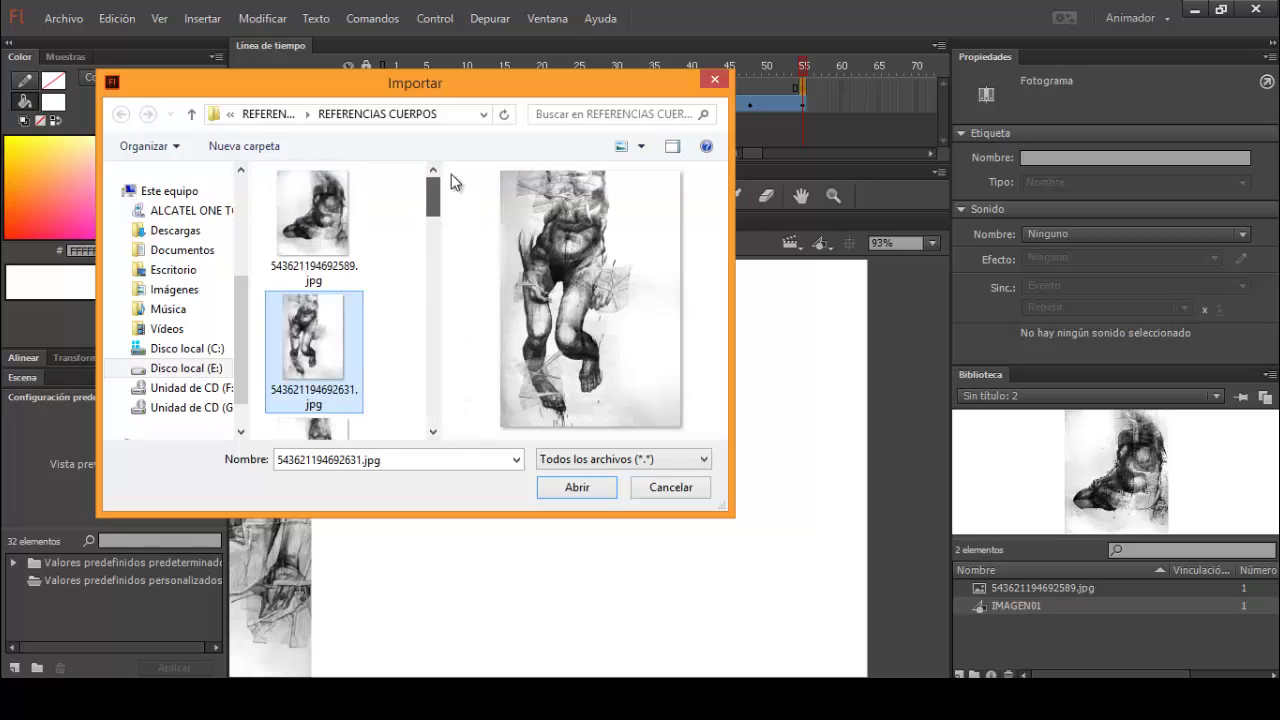
click(596, 487)
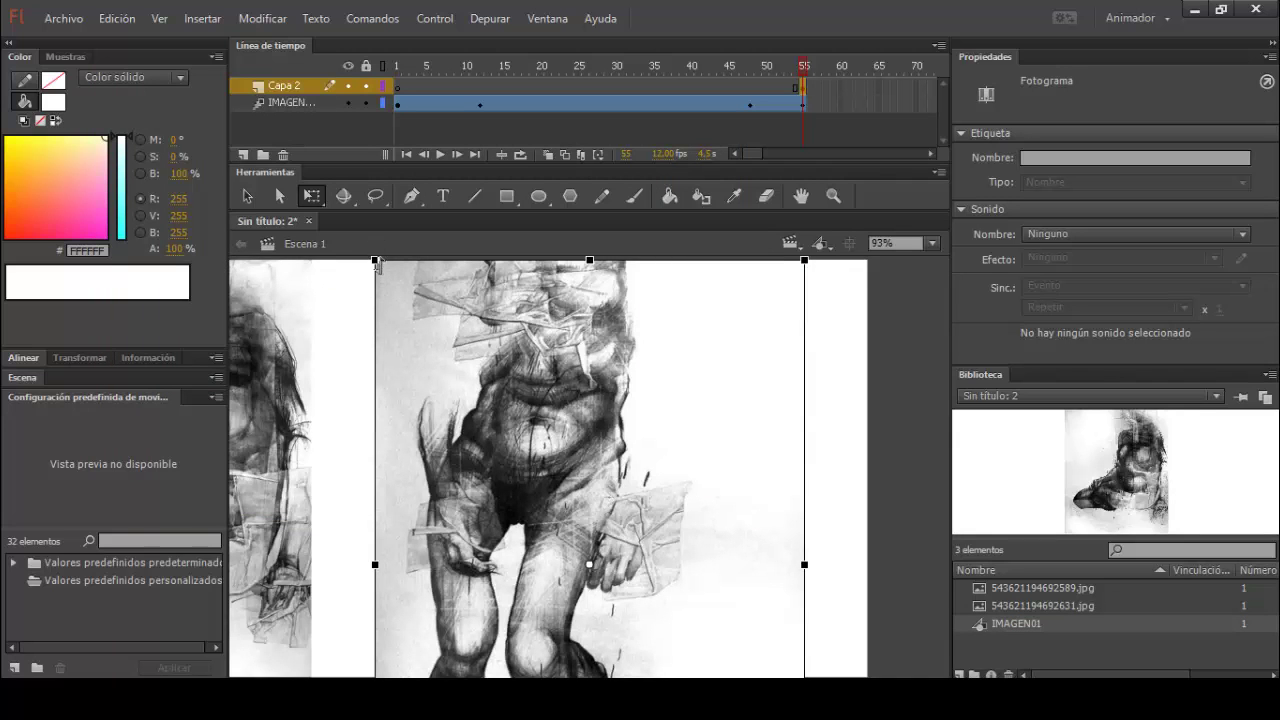
Scale the imported figure image down proportionally to the stage height and position it near the middle of the stage
drag(376, 261, 465, 395)
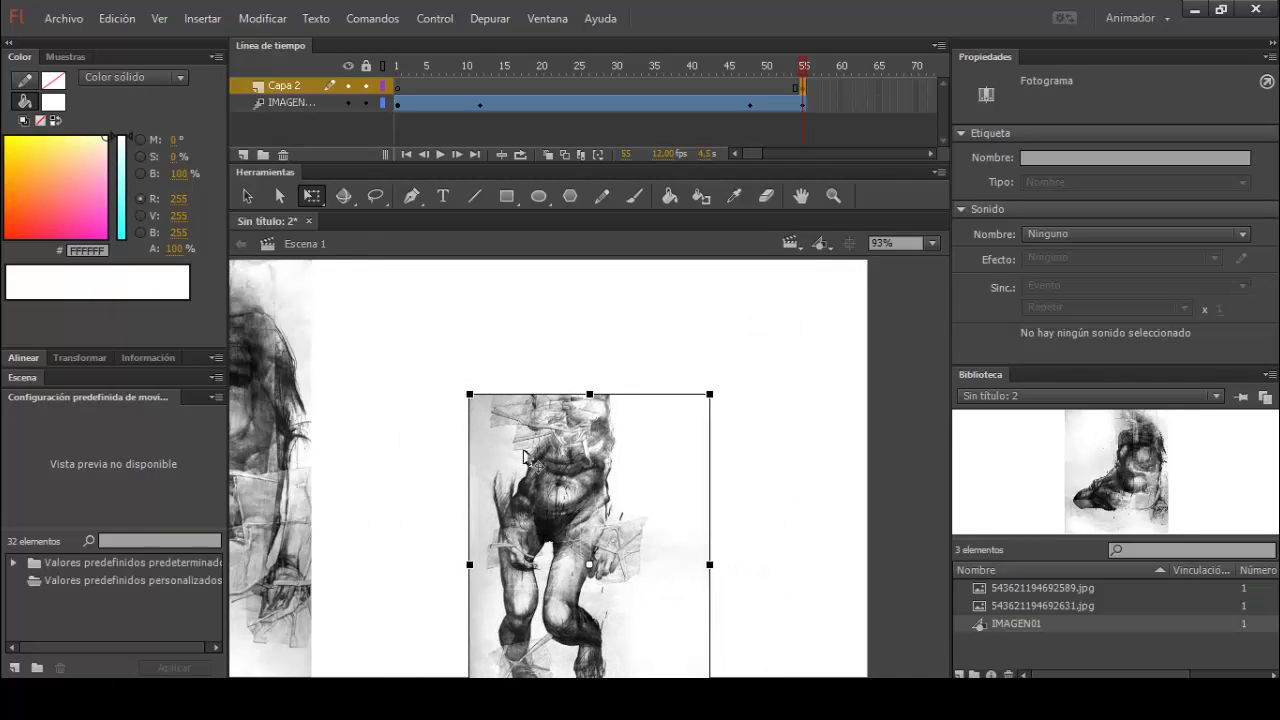
drag(537, 467, 480, 332)
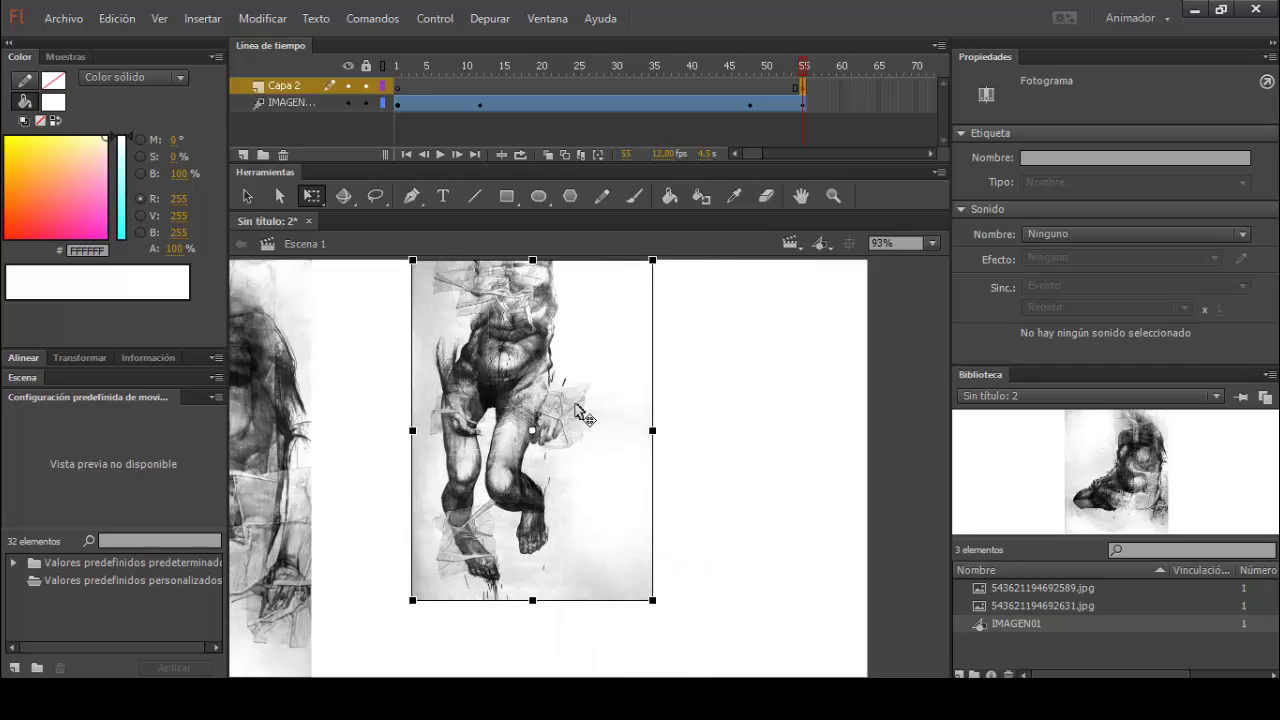
drag(649, 592, 670, 624)
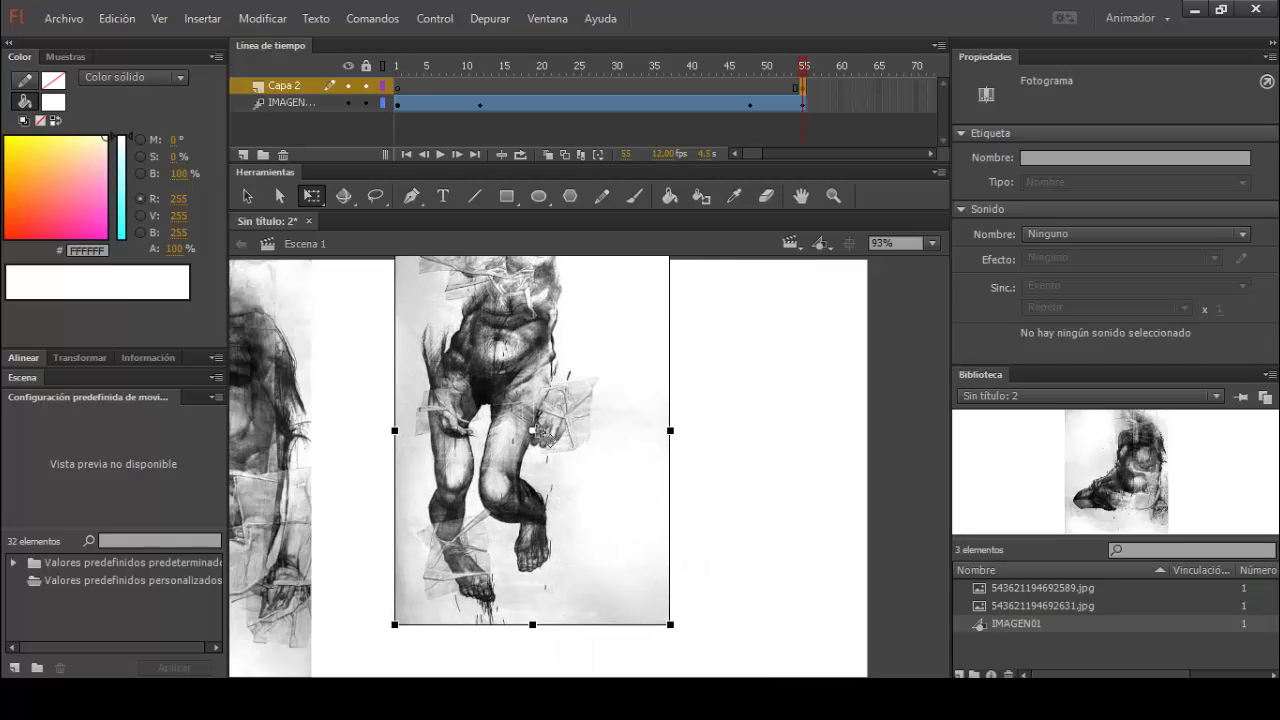
drag(491, 352, 508, 386)
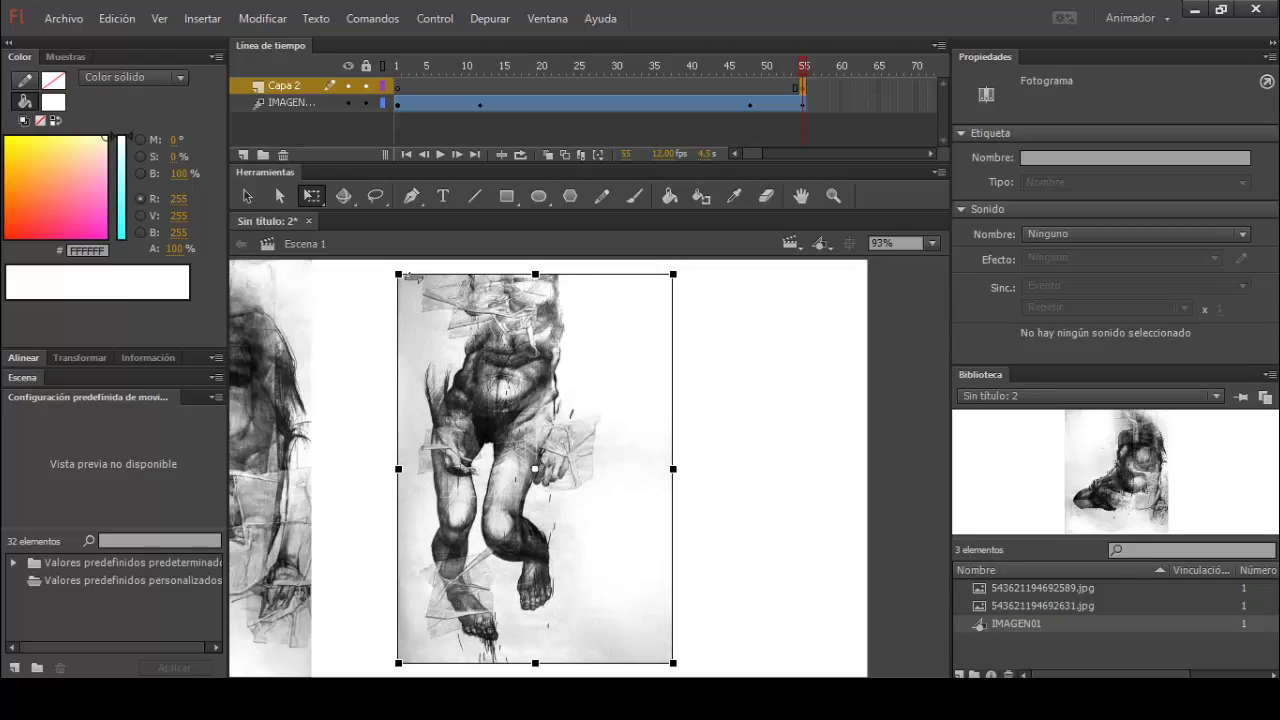
drag(398, 273, 386, 262)
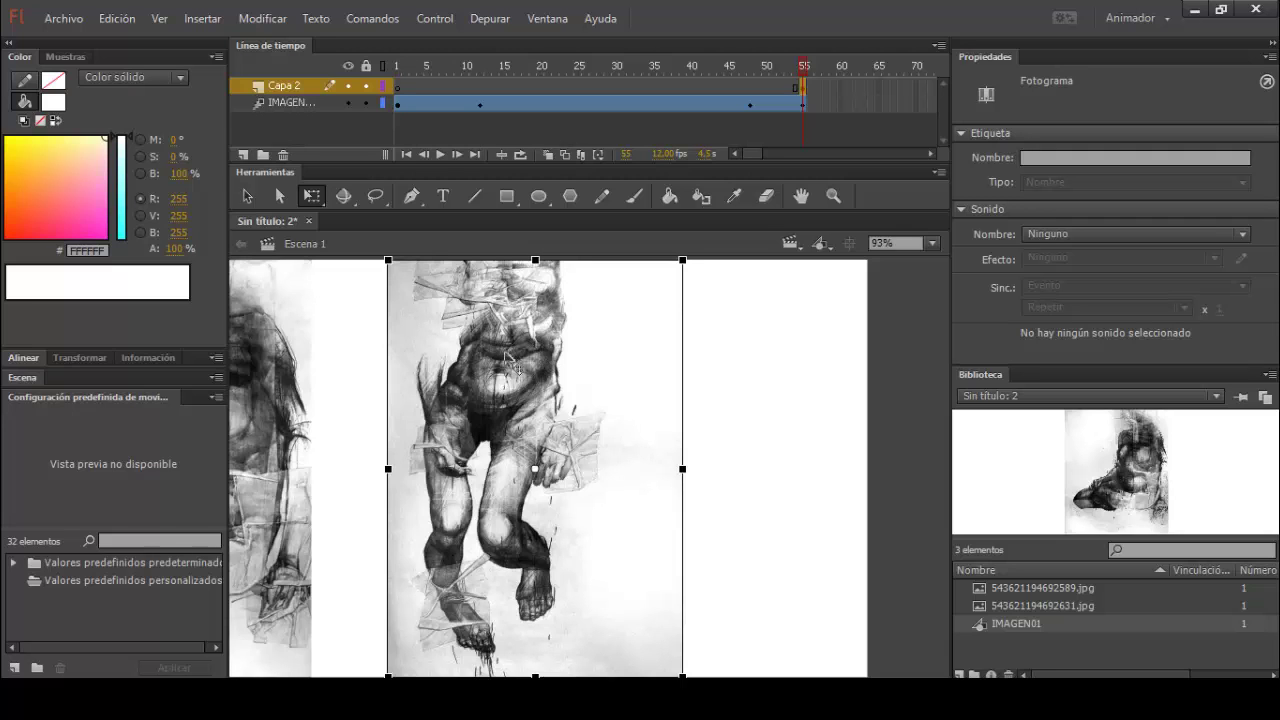
Move the figure image against the stage's right edge at frame 55, to about X 301, Y 0, and scrub the timeline to check it
drag(541, 376, 700, 384)
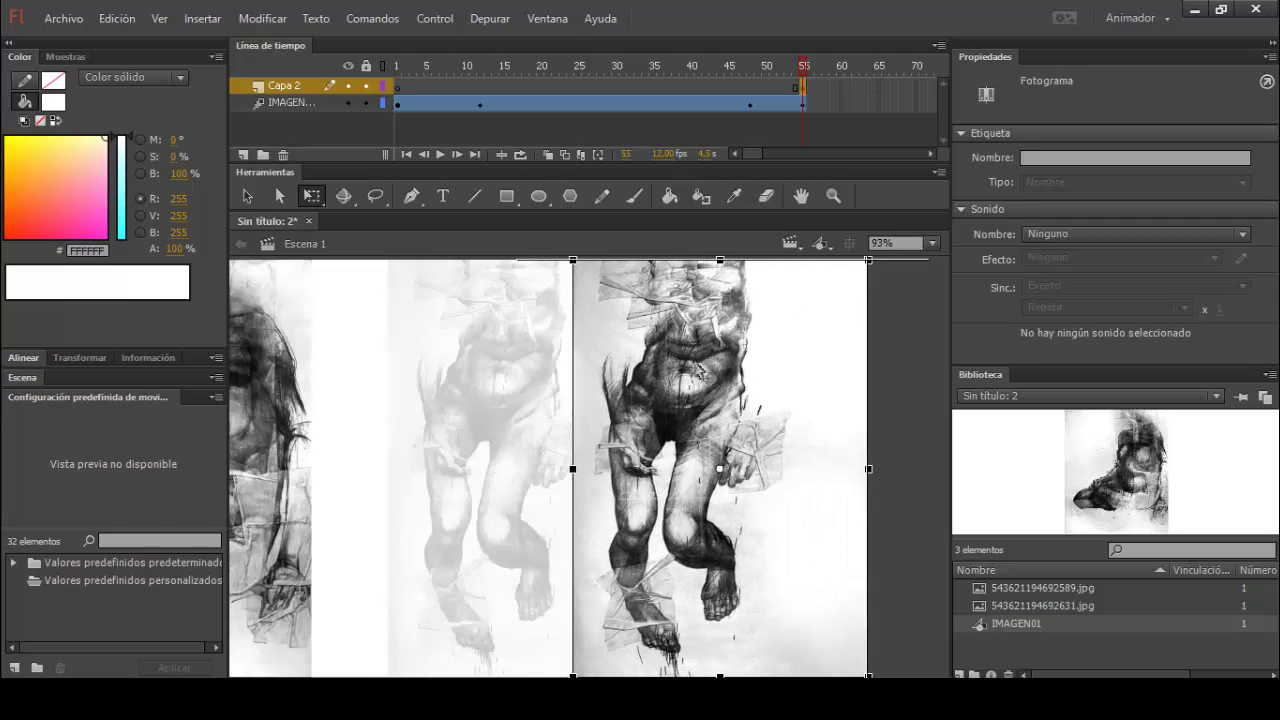
click(900, 337)
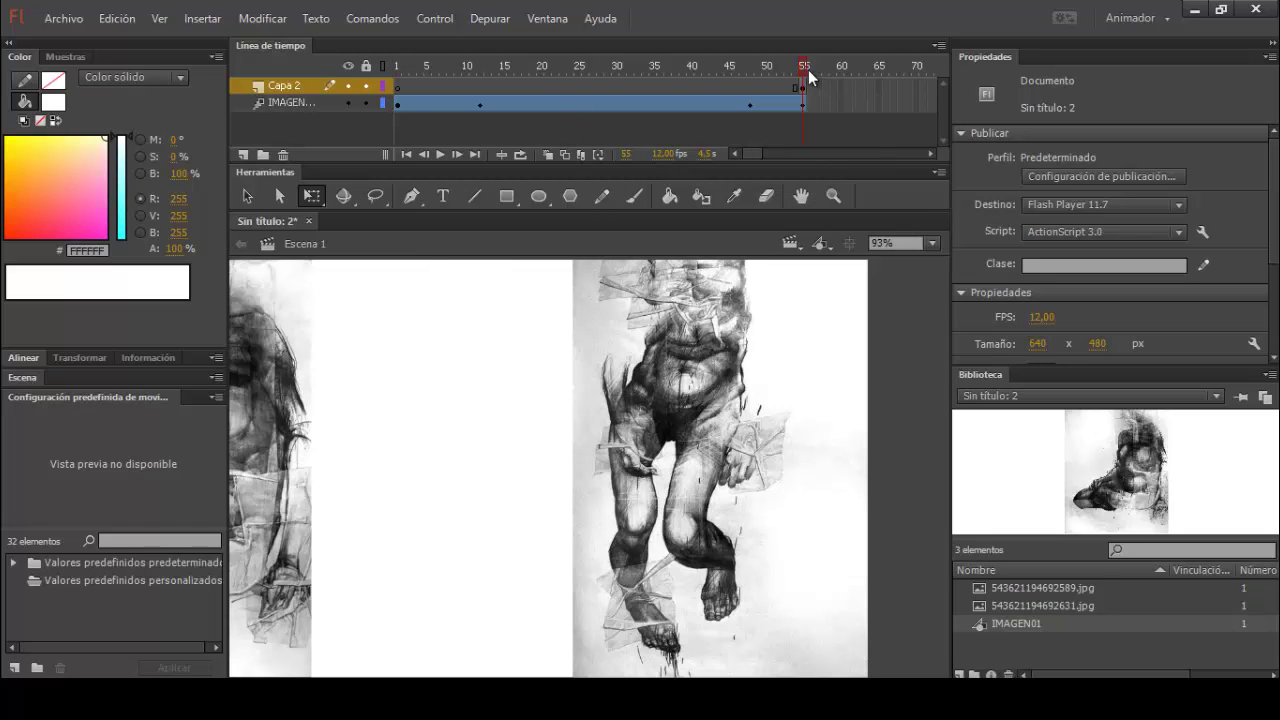
click(660, 66)
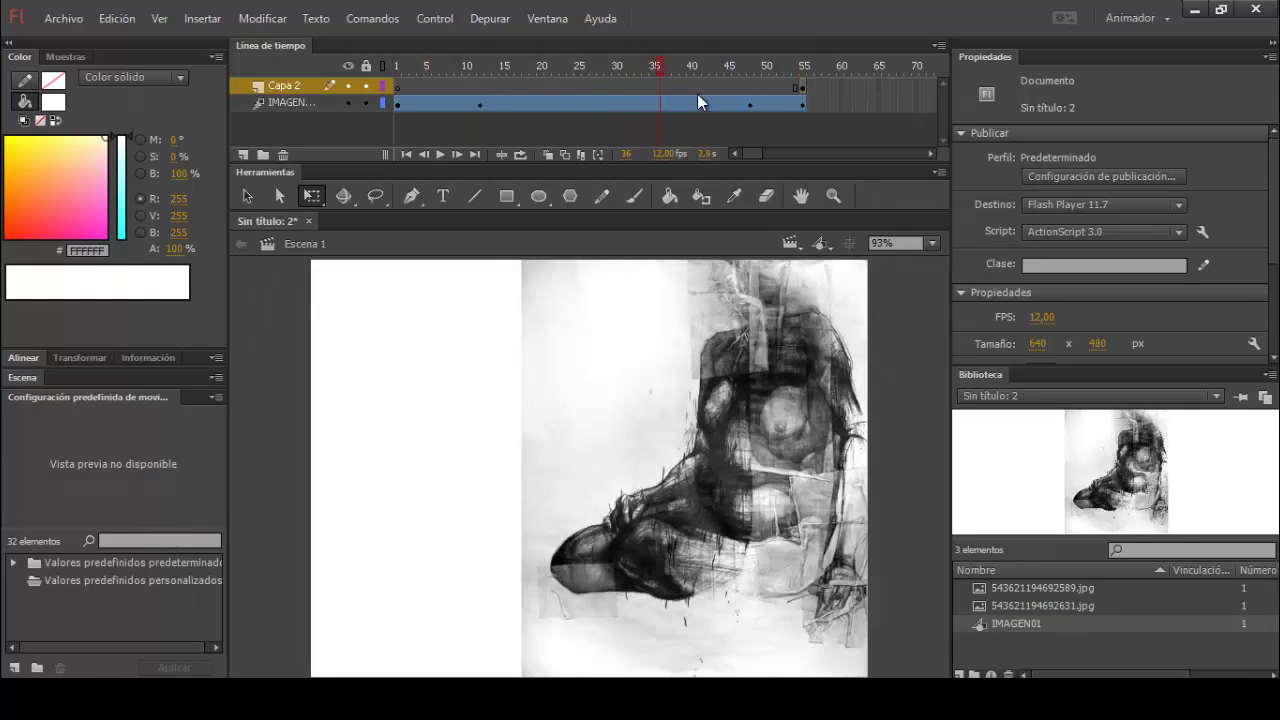
drag(751, 103, 806, 112)
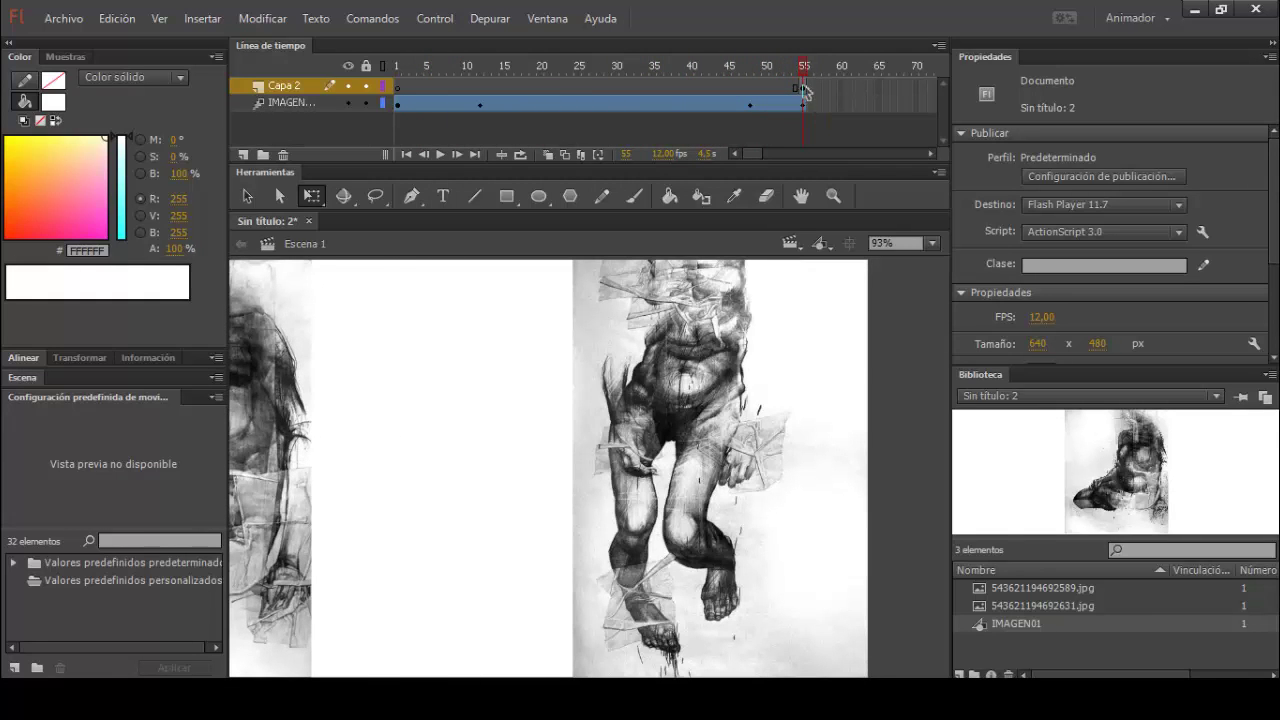
Move the figure's keyframe on Capa 2 to frame 48 and create a motion tween on that span
click(803, 88)
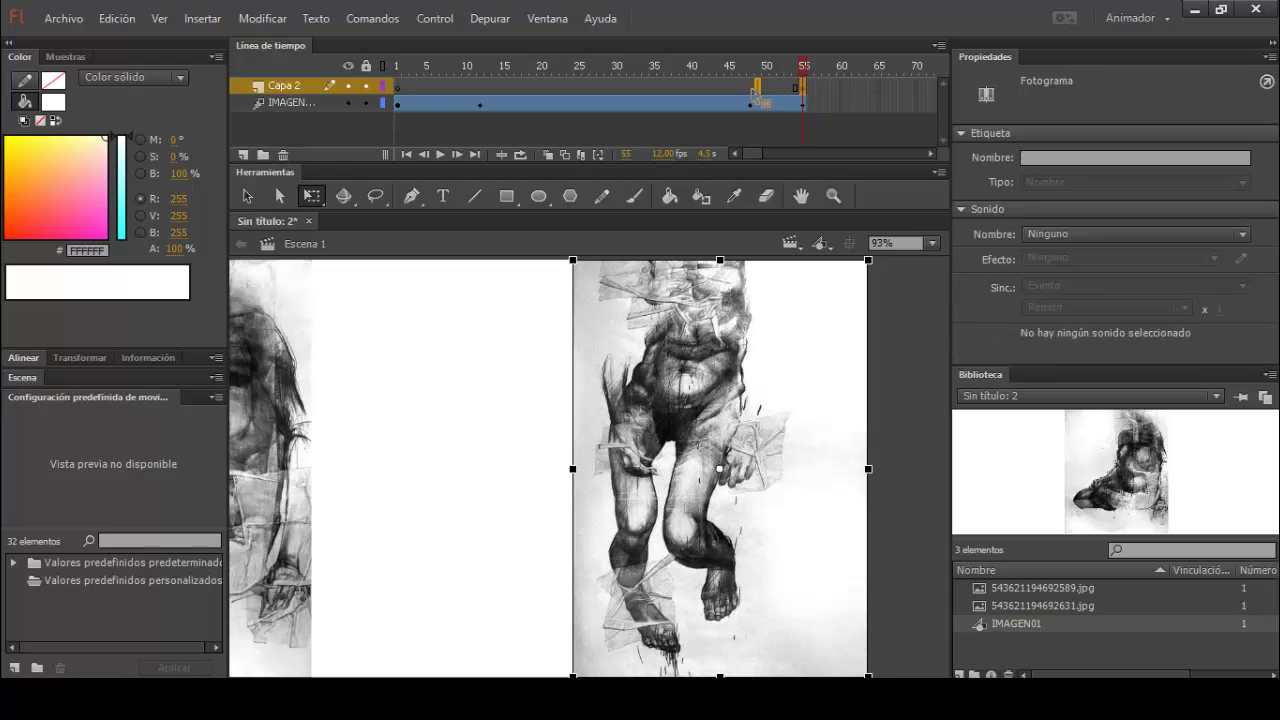
key(ctrl+z)
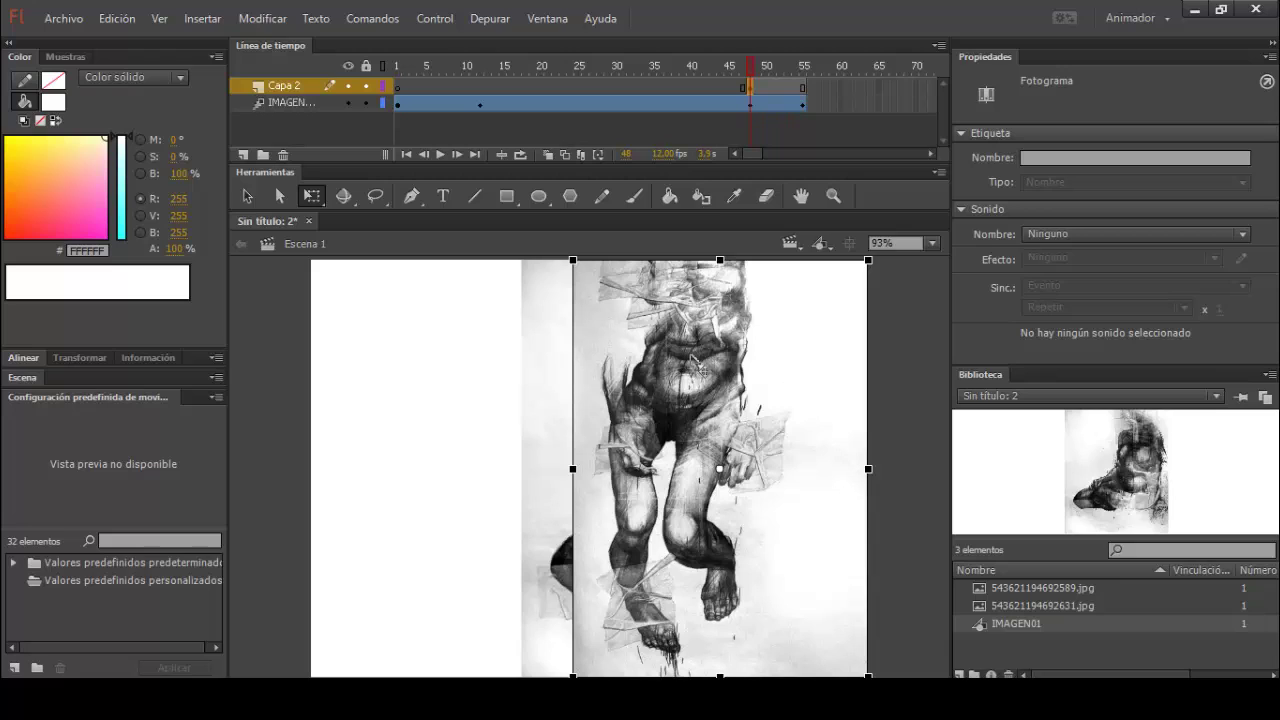
right_click(785, 95)
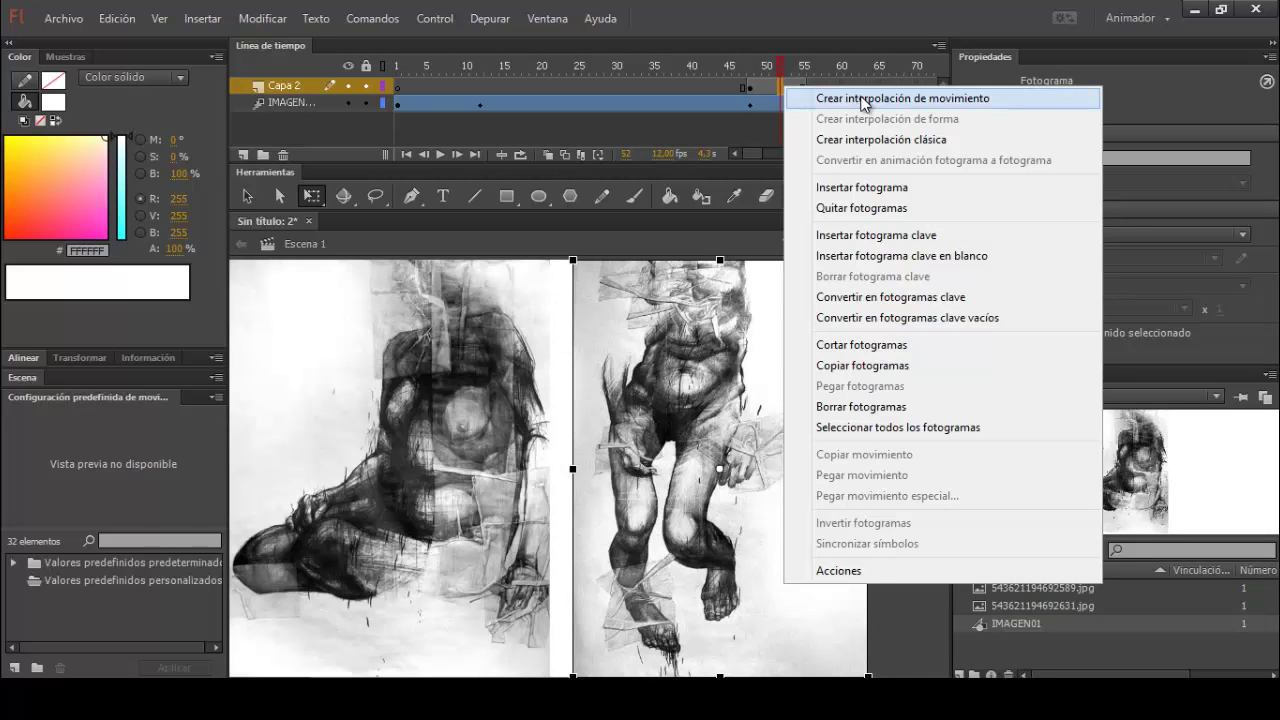
click(861, 95)
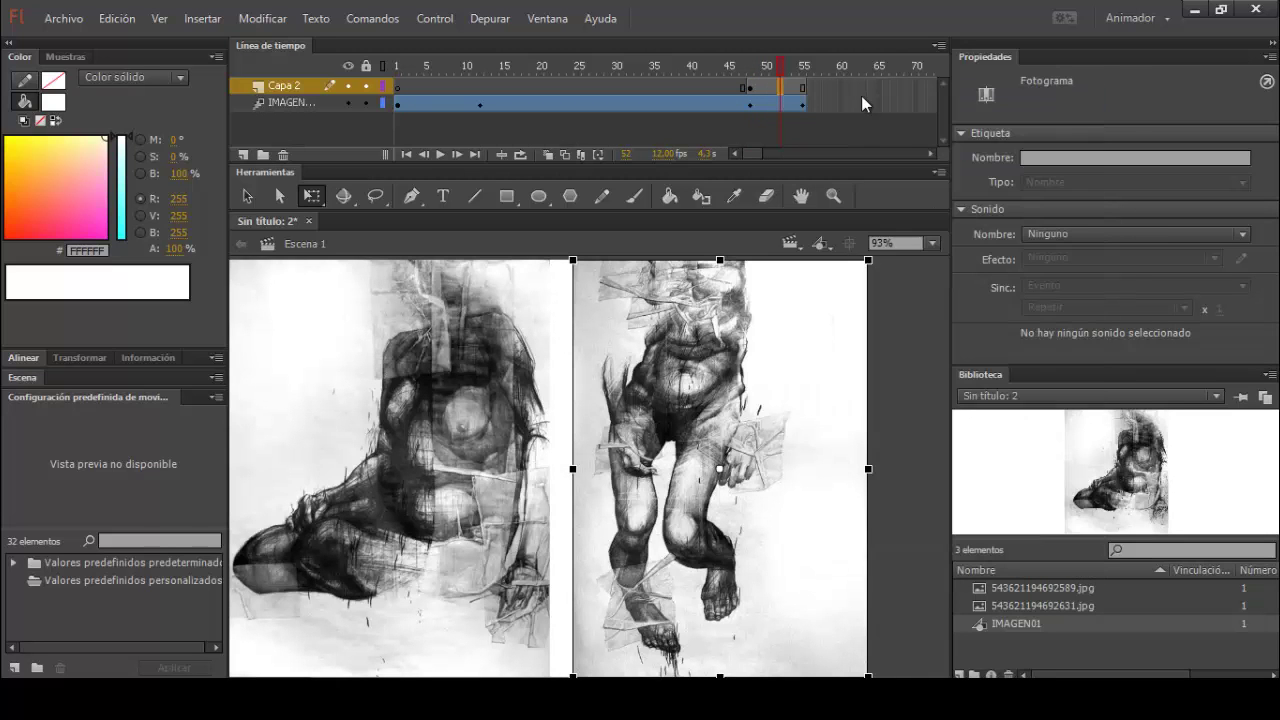
Insert a keyframe for all properties (Todo) at frame 55 of the Capa 2 motion tween
click(804, 85)
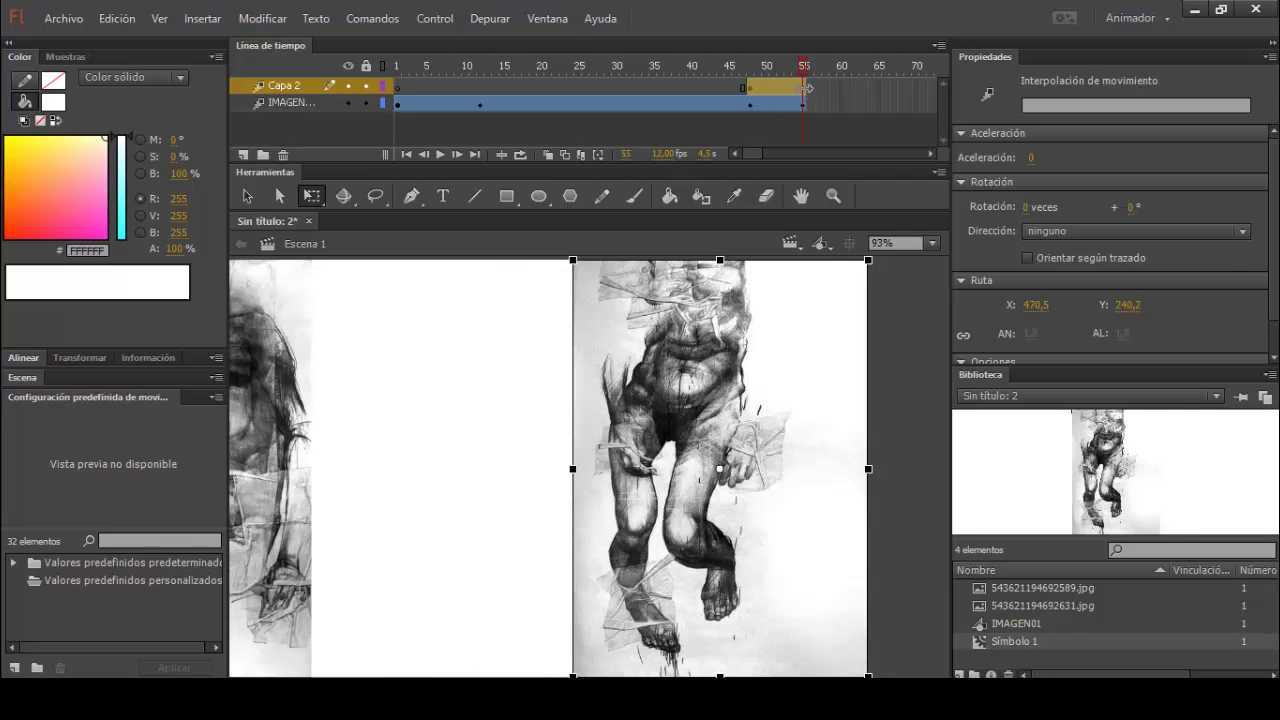
right_click(805, 90)
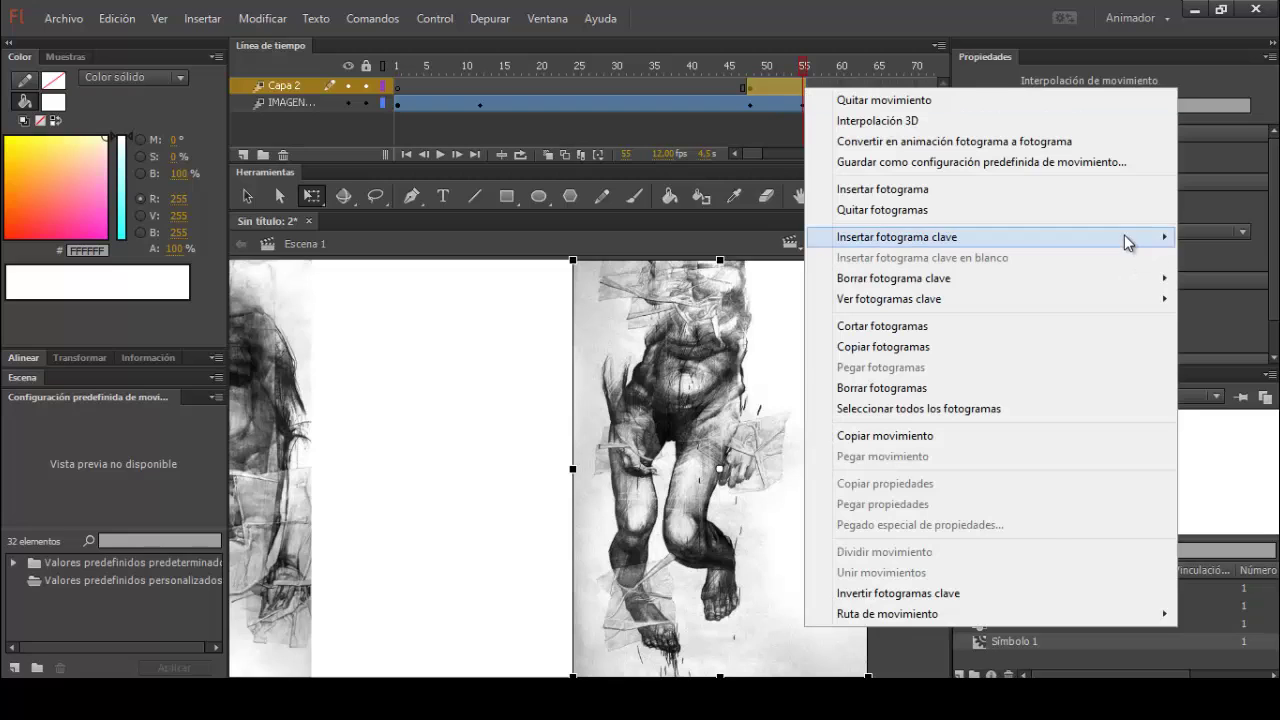
mouse_move(1063, 238)
click(745, 236)
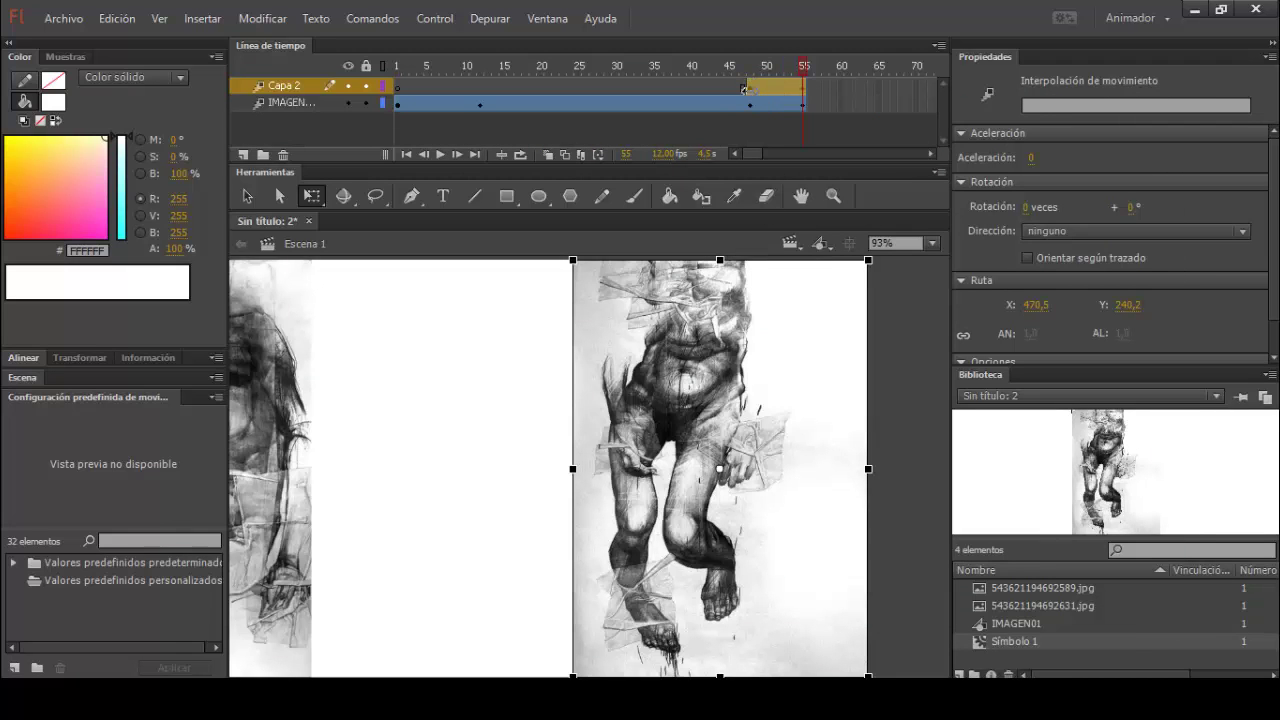
click(802, 104)
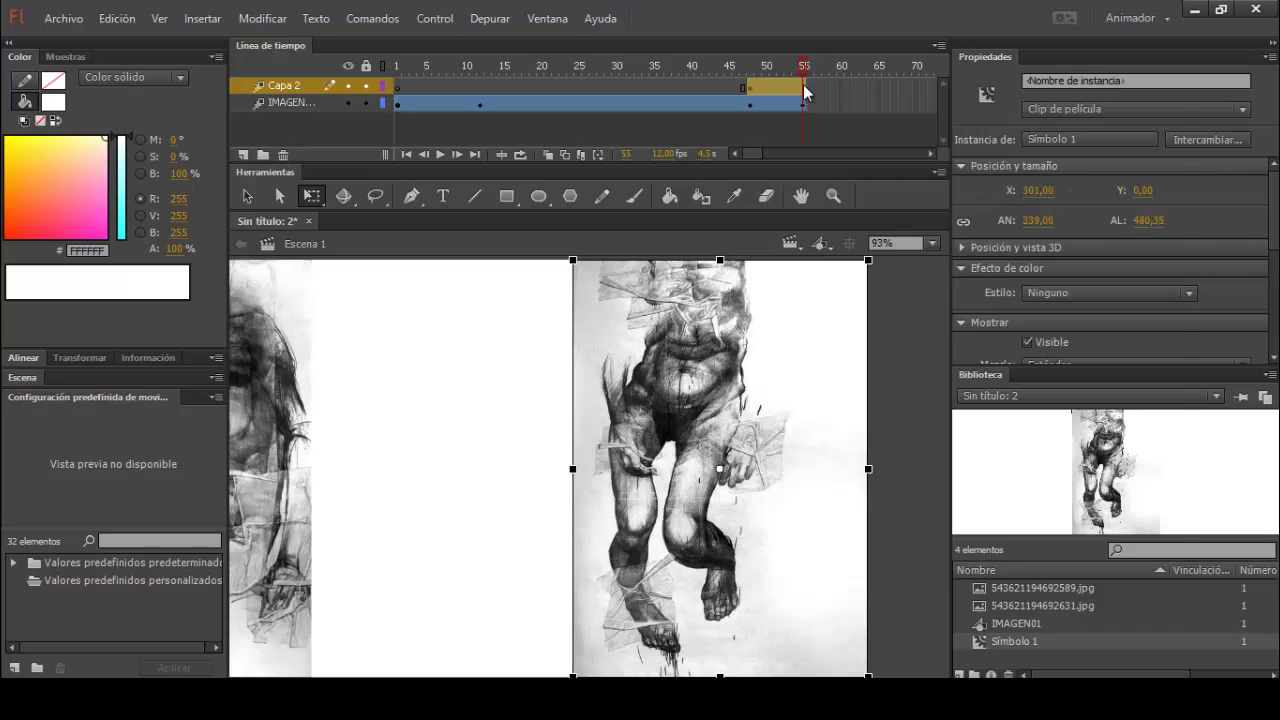
right_click(803, 84)
mouse_move(905, 236)
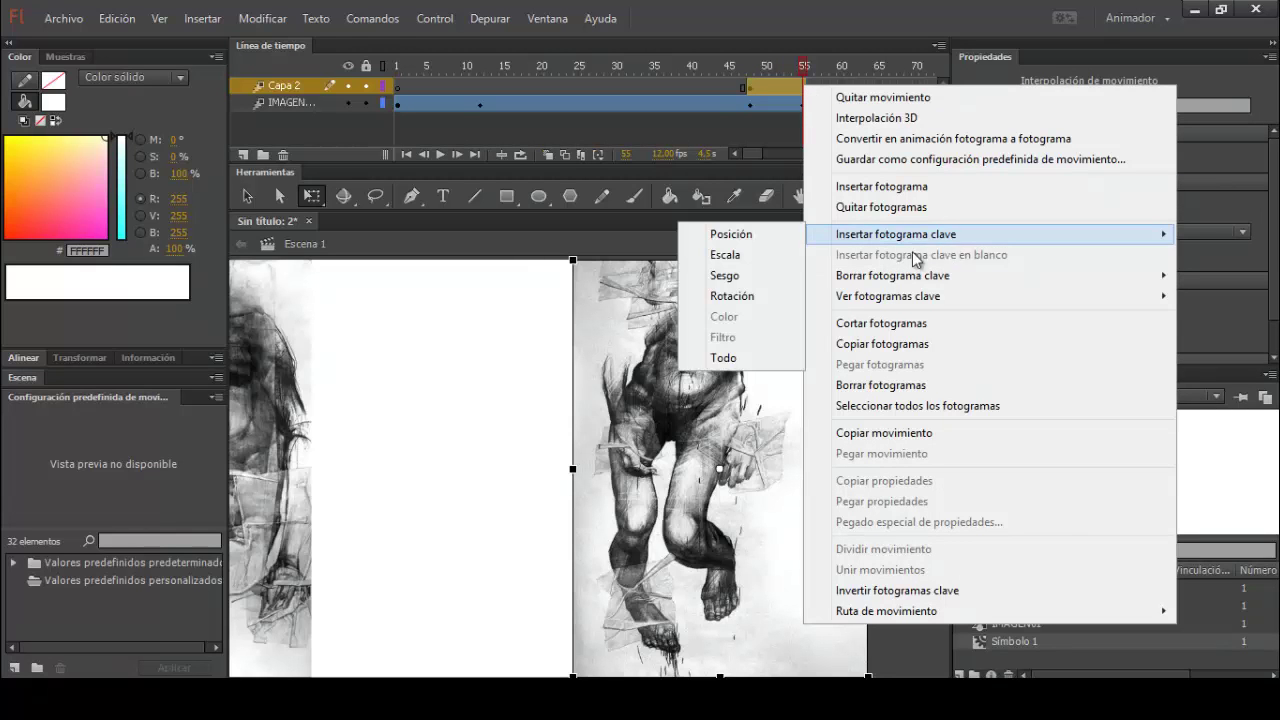
click(782, 362)
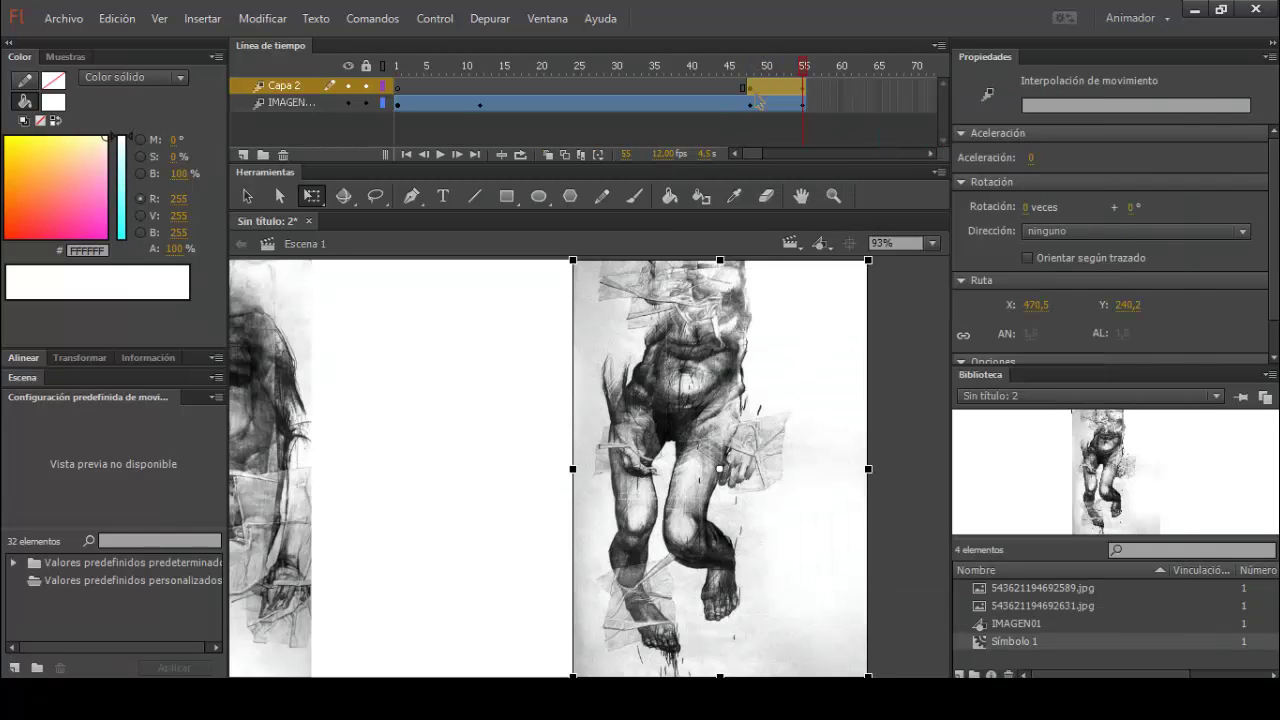
Move the figure at frame 48 just off the stage's right edge and preview the slide-in by scrubbing and testing the movie
click(752, 102)
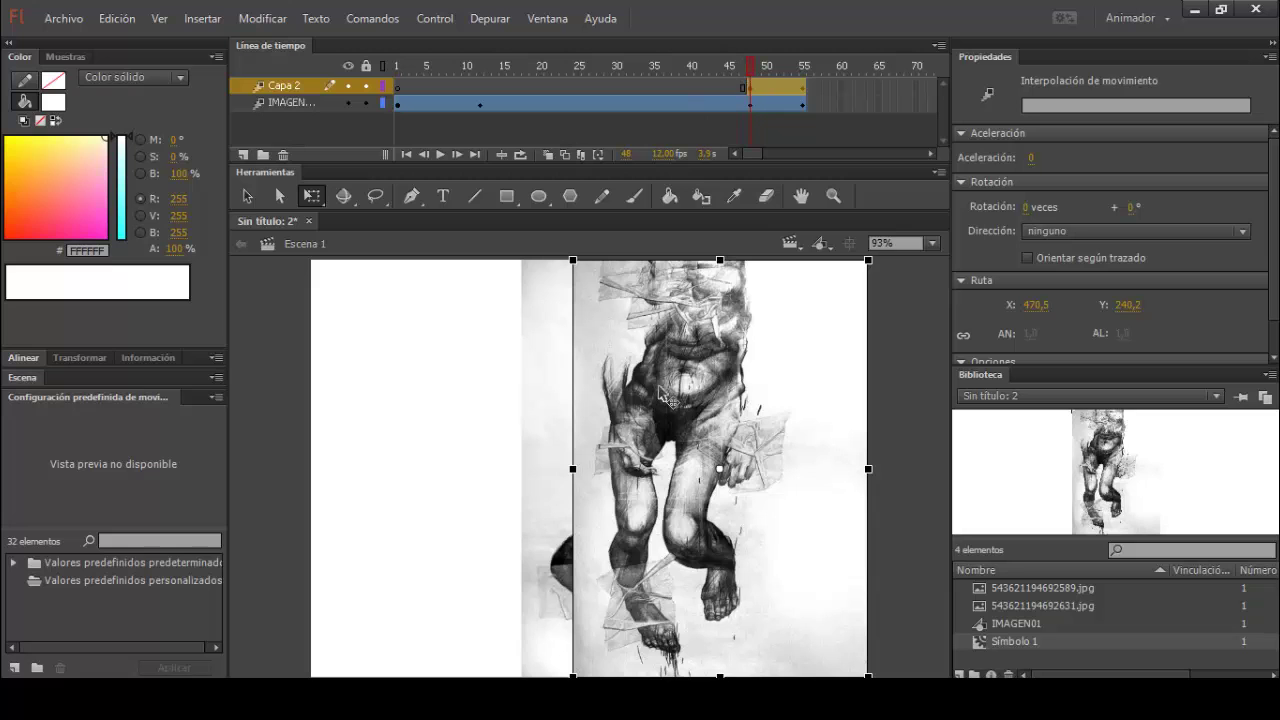
drag(700, 396, 955, 410)
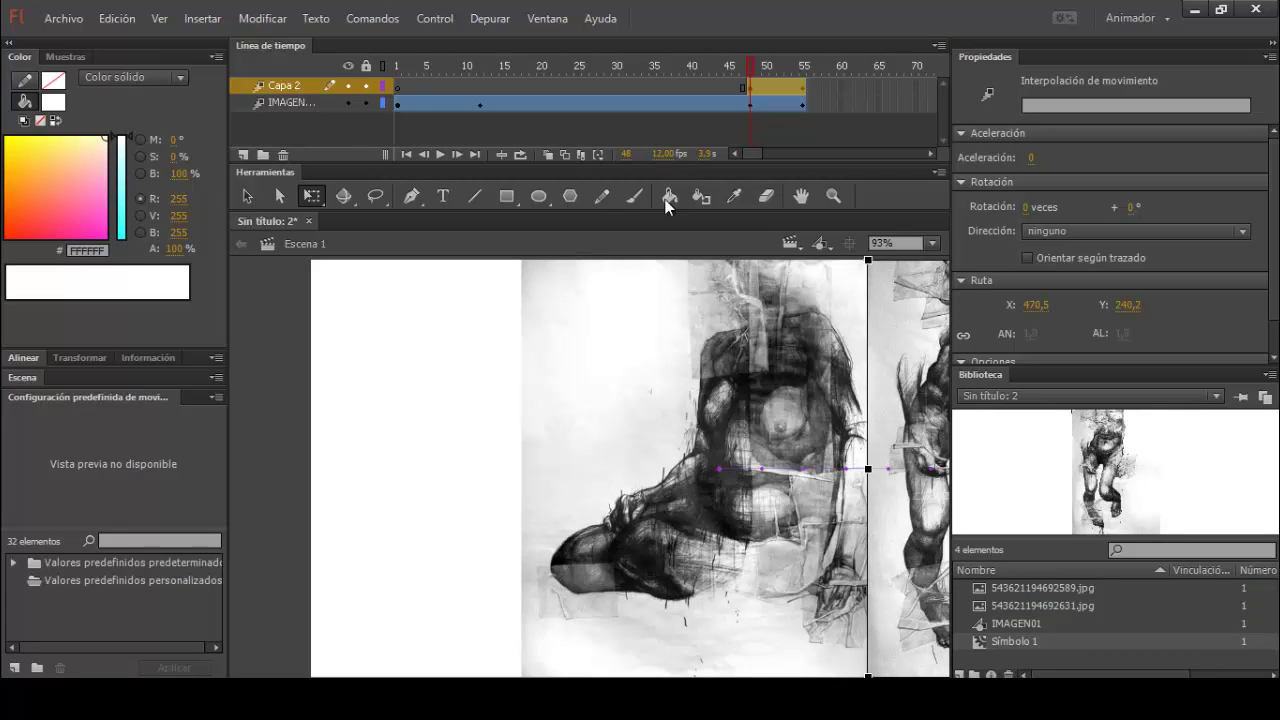
drag(726, 70, 643, 78)
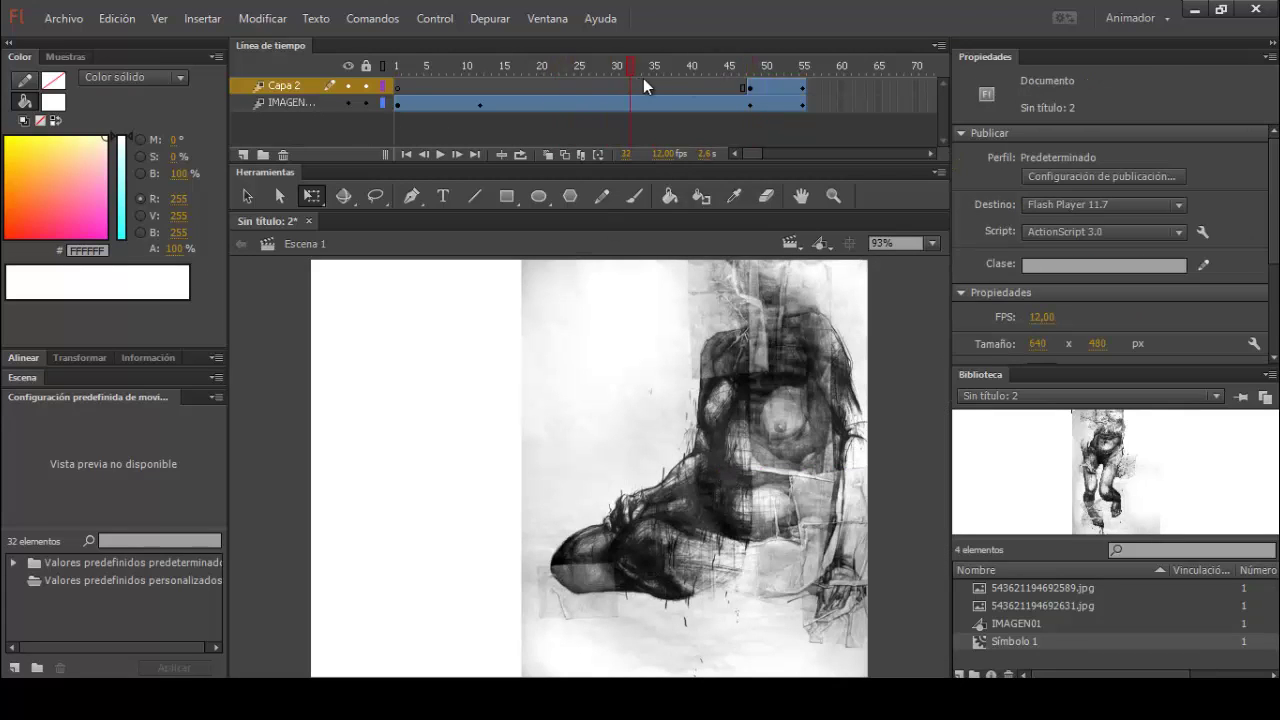
drag(729, 72, 807, 68)
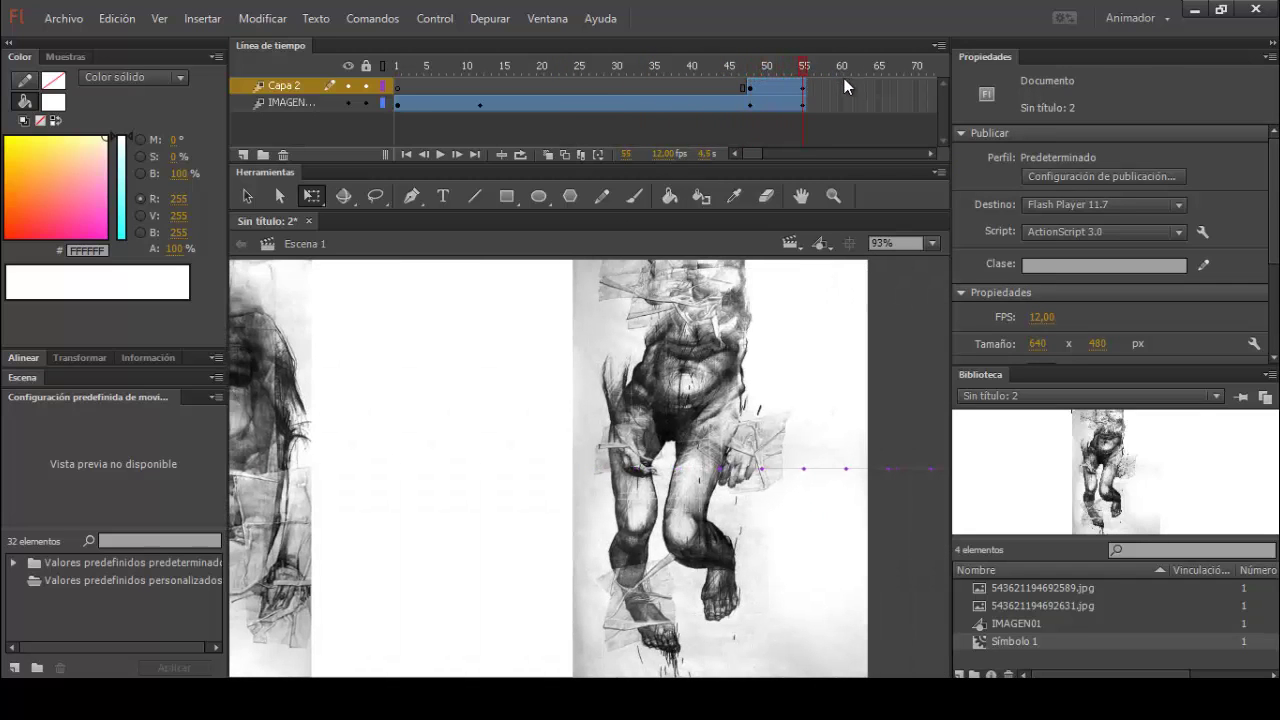
click(844, 87)
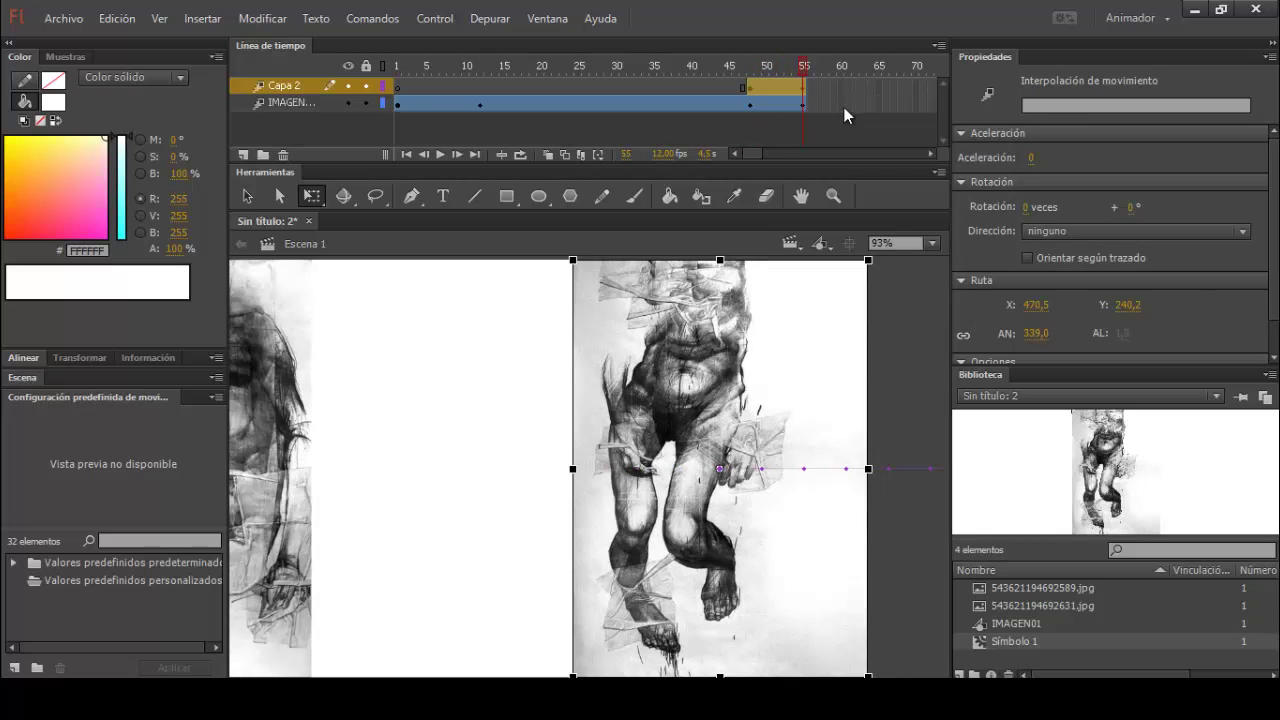
key(ctrl+Return)
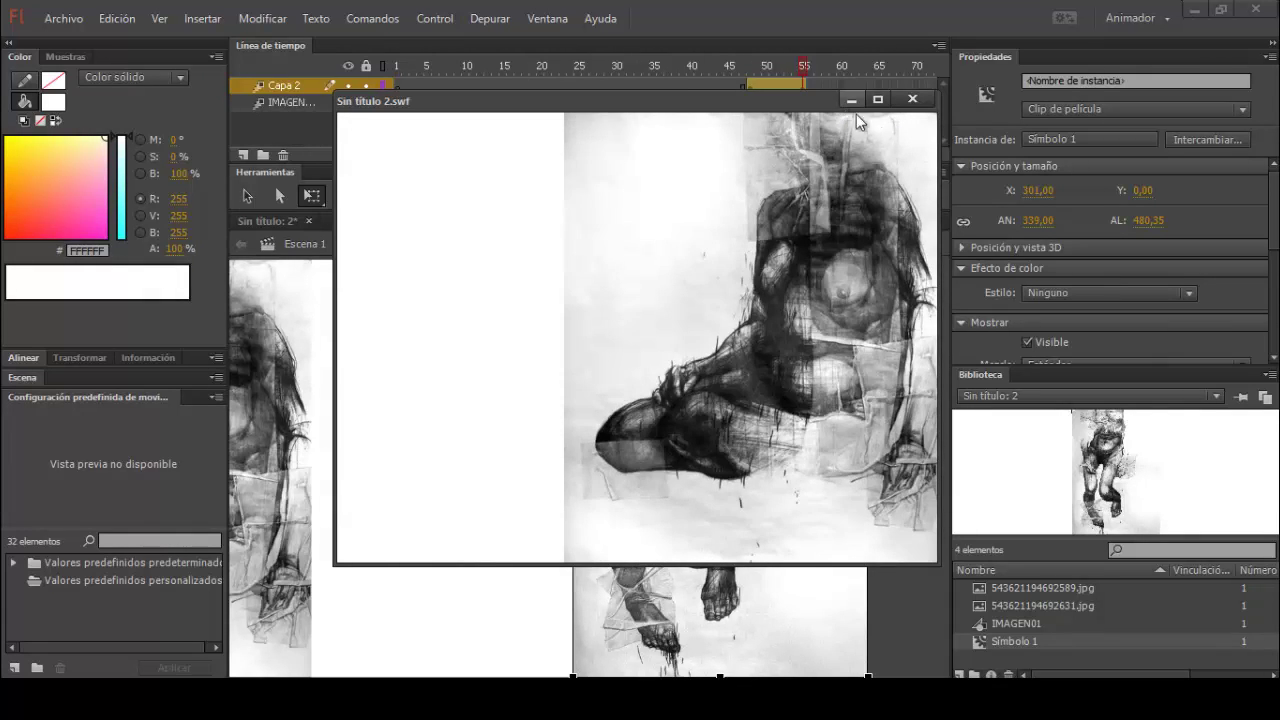
click(912, 99)
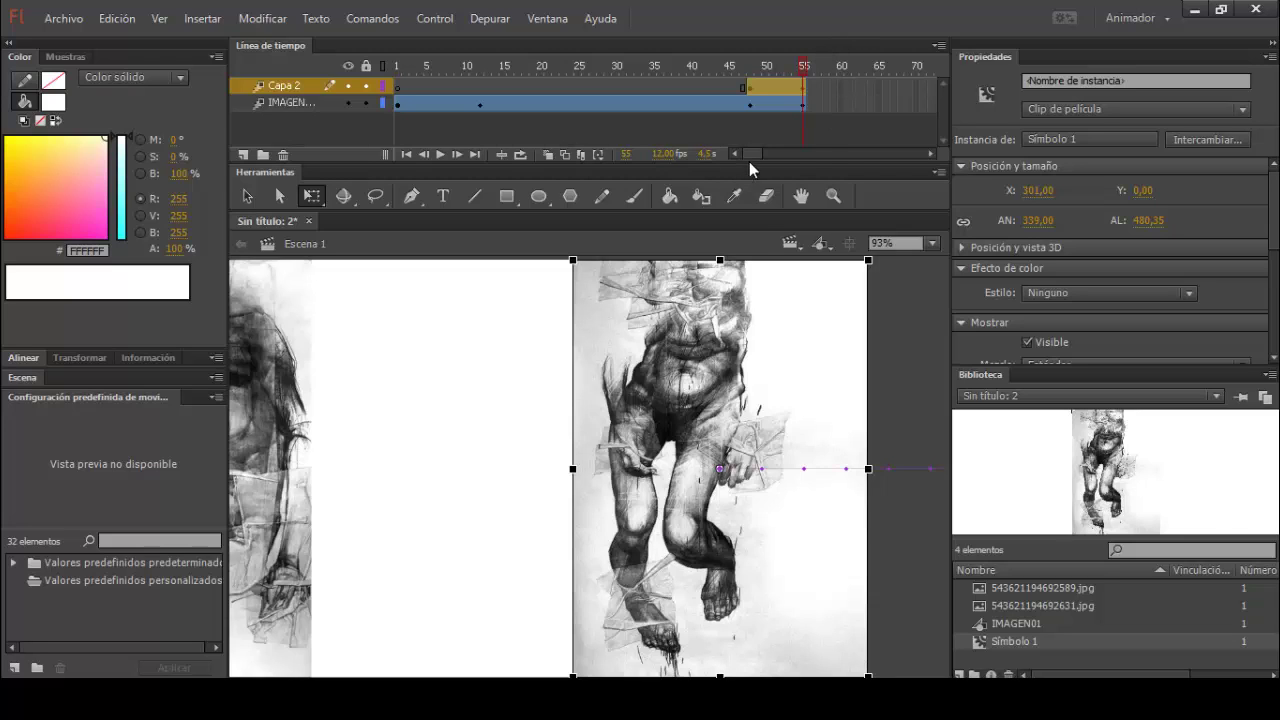
Extend the Capa 2 tween to frame 91 and test the movie
click(931, 154)
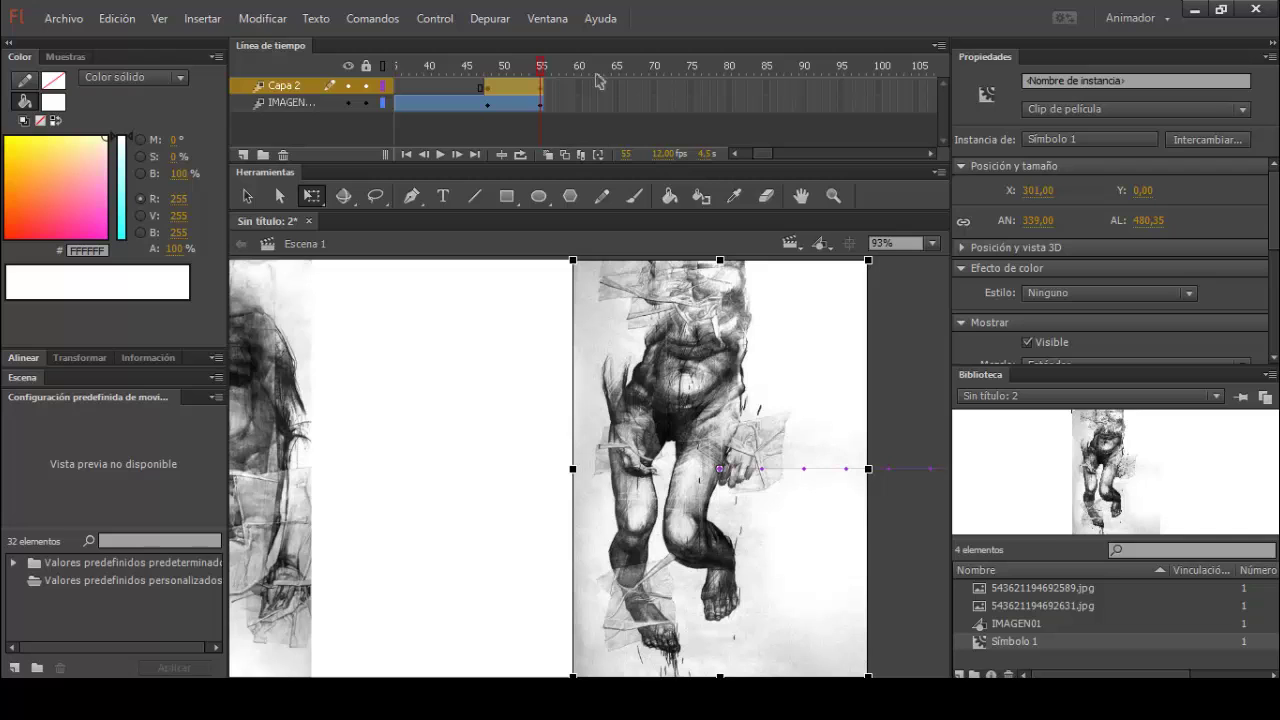
click(811, 86)
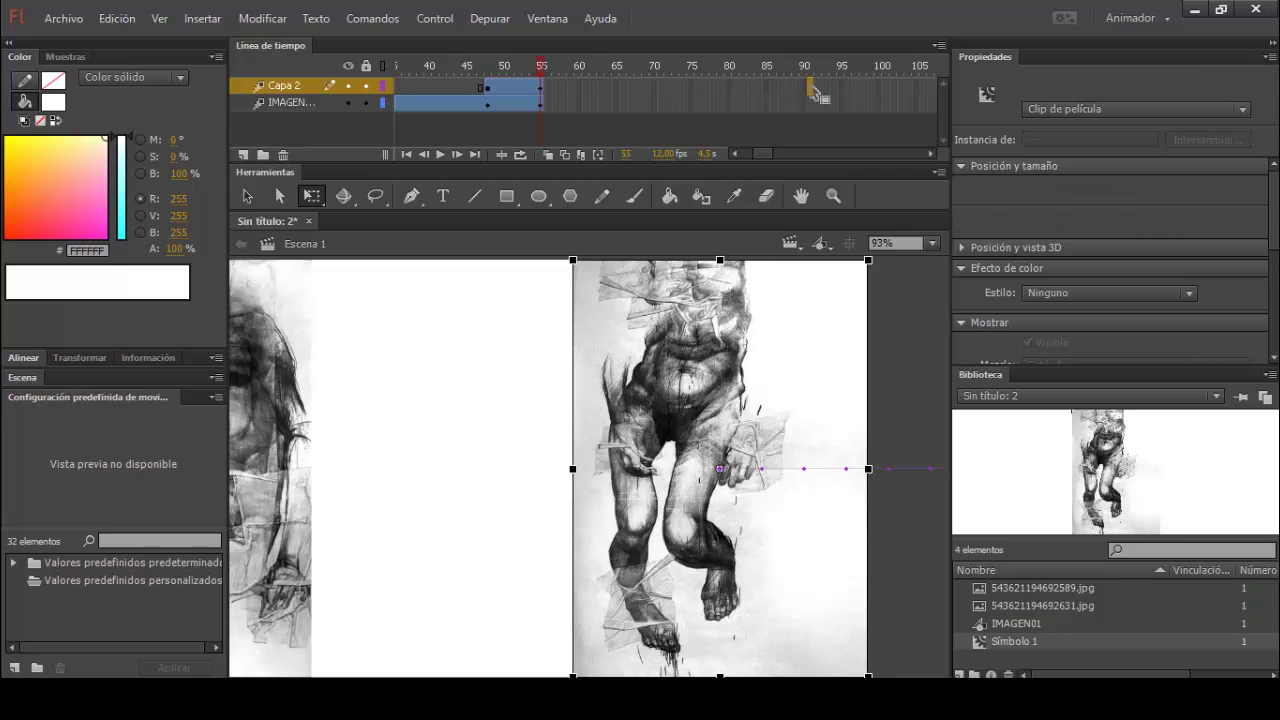
right_click(813, 85)
click(923, 186)
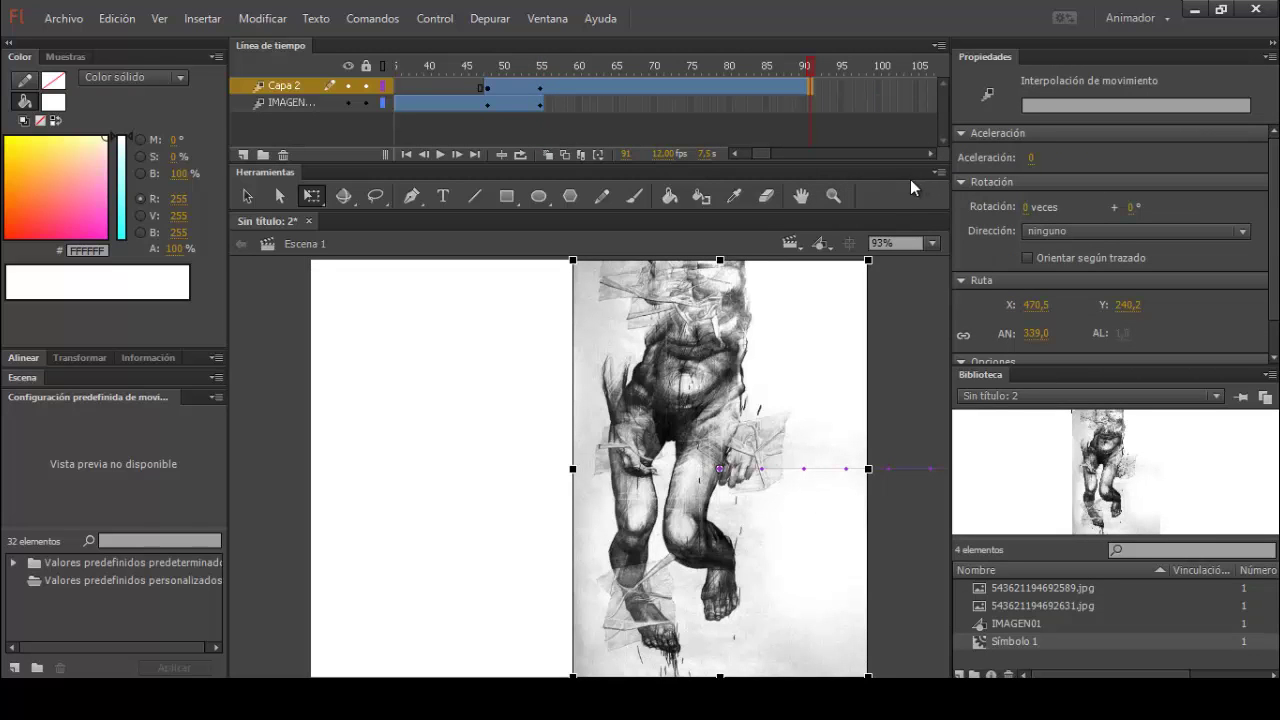
key(ctrl+Return)
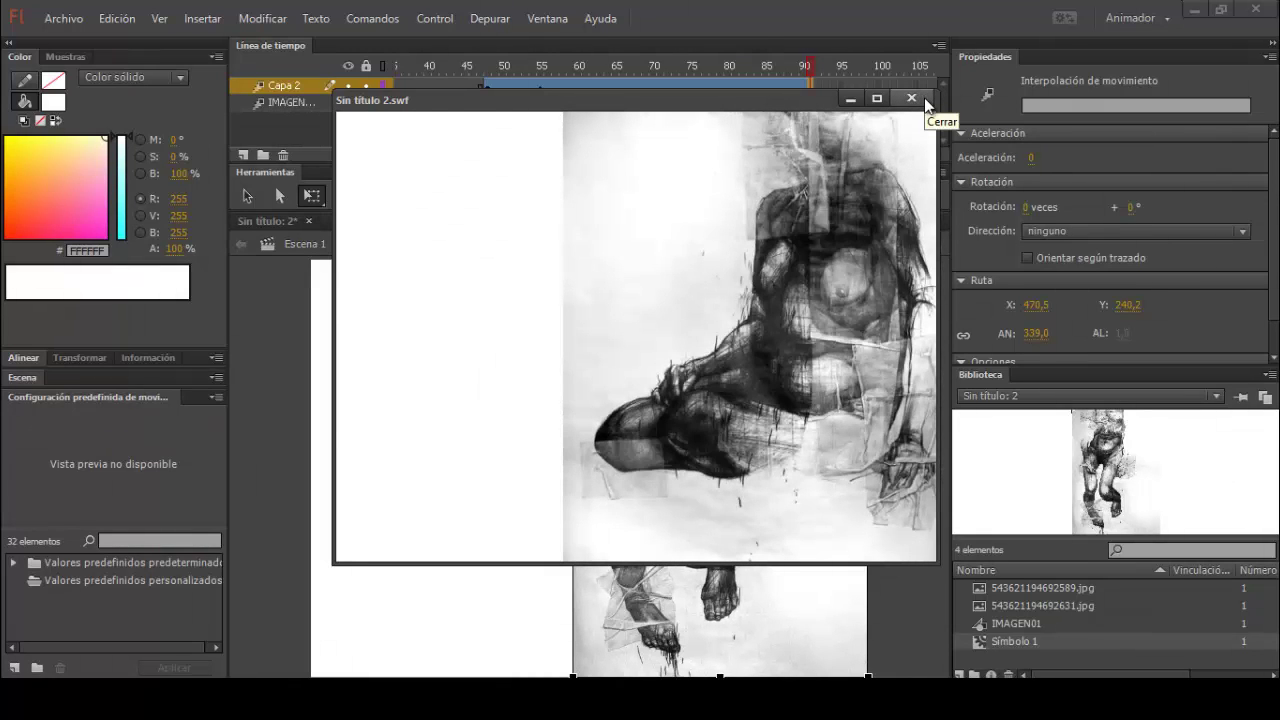
click(924, 97)
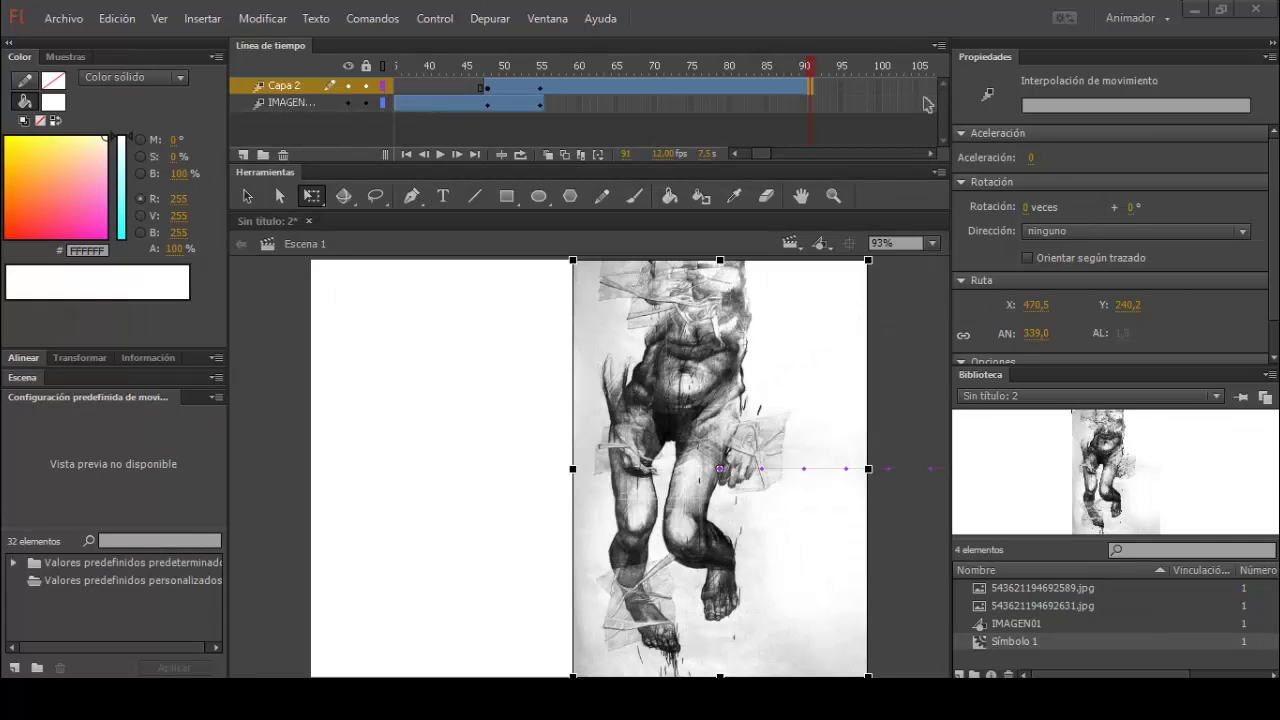
right_click(702, 353)
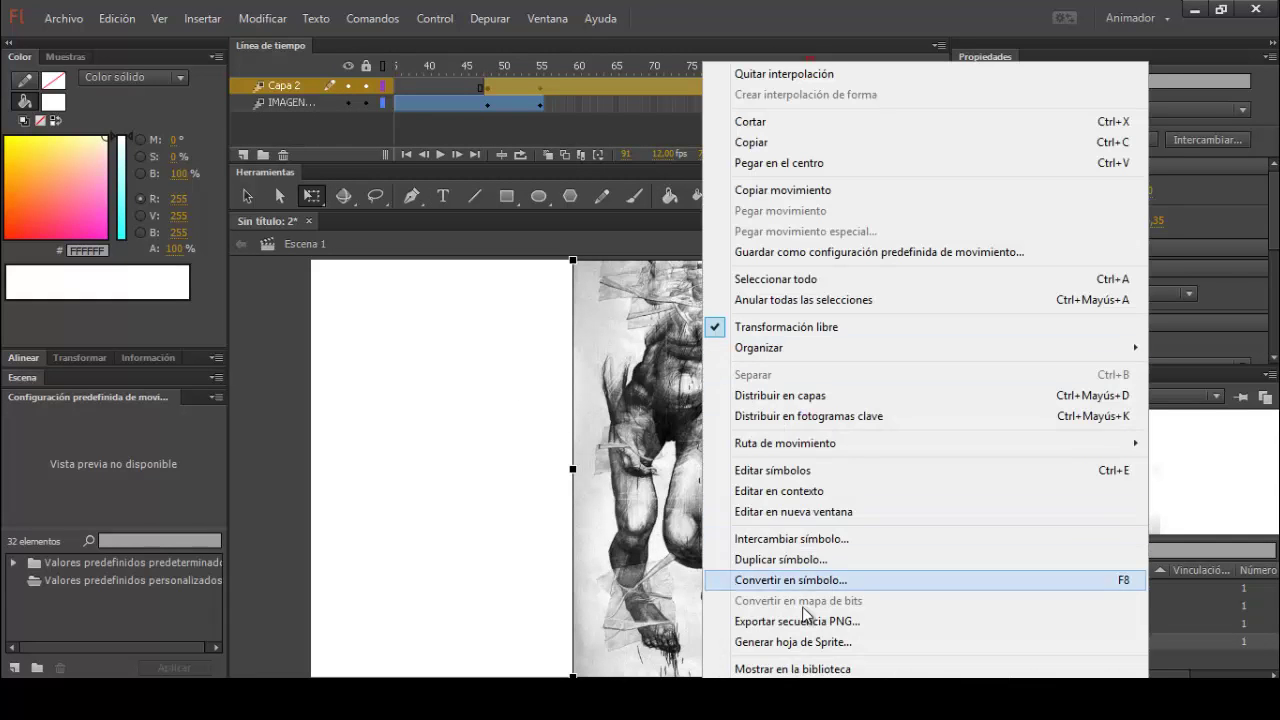
click(653, 405)
right_click(666, 401)
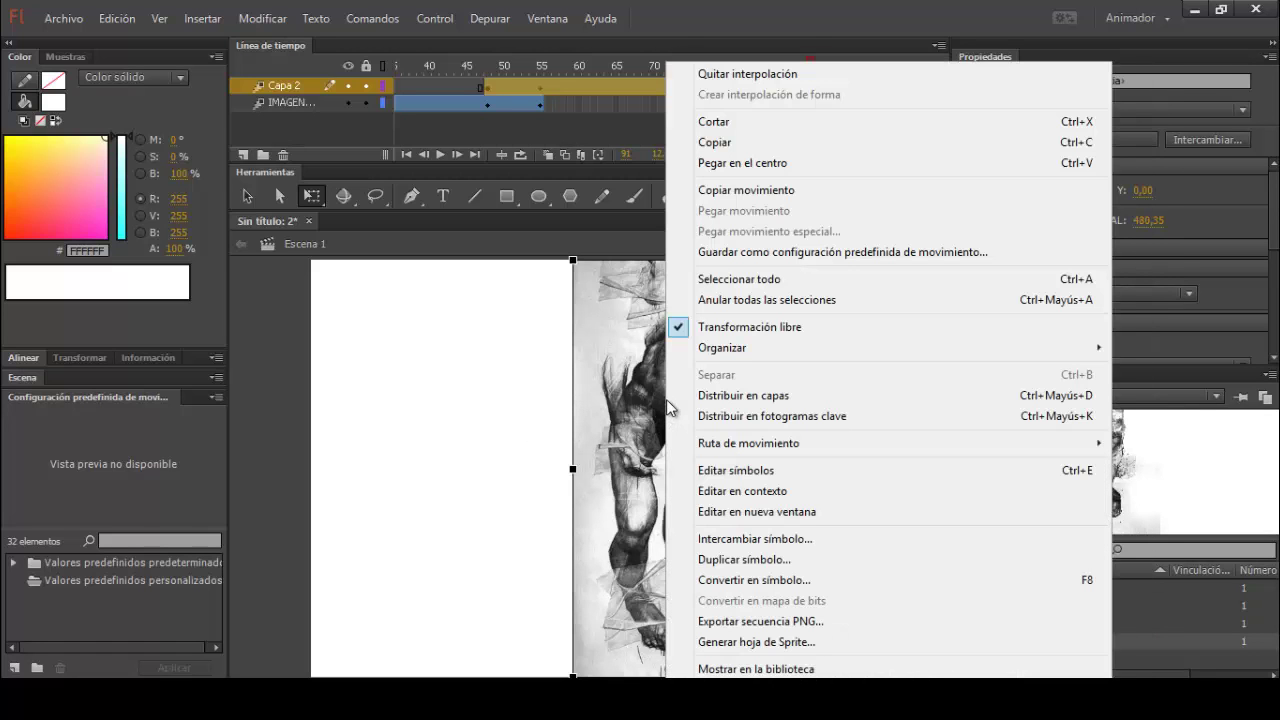
click(503, 263)
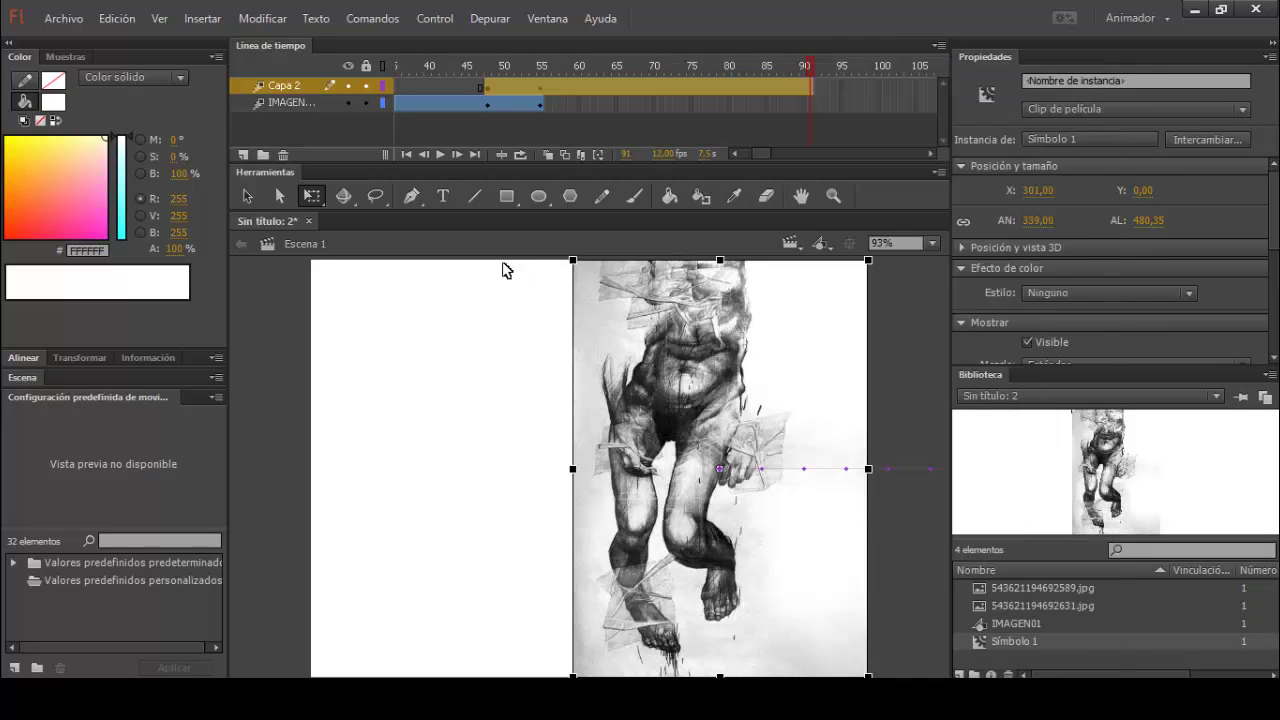
click(716, 372)
right_click(718, 372)
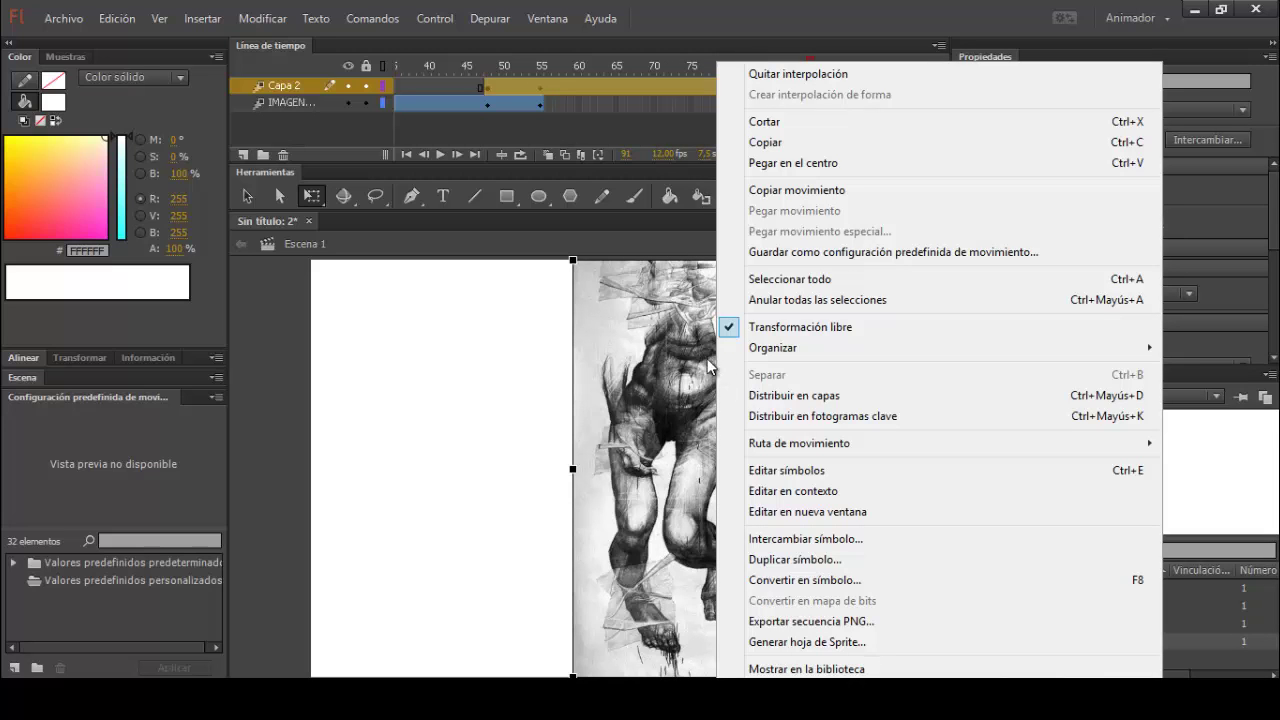
Convert the figure instance at frame 48 of Capa 2 into a new symbol
click(489, 95)
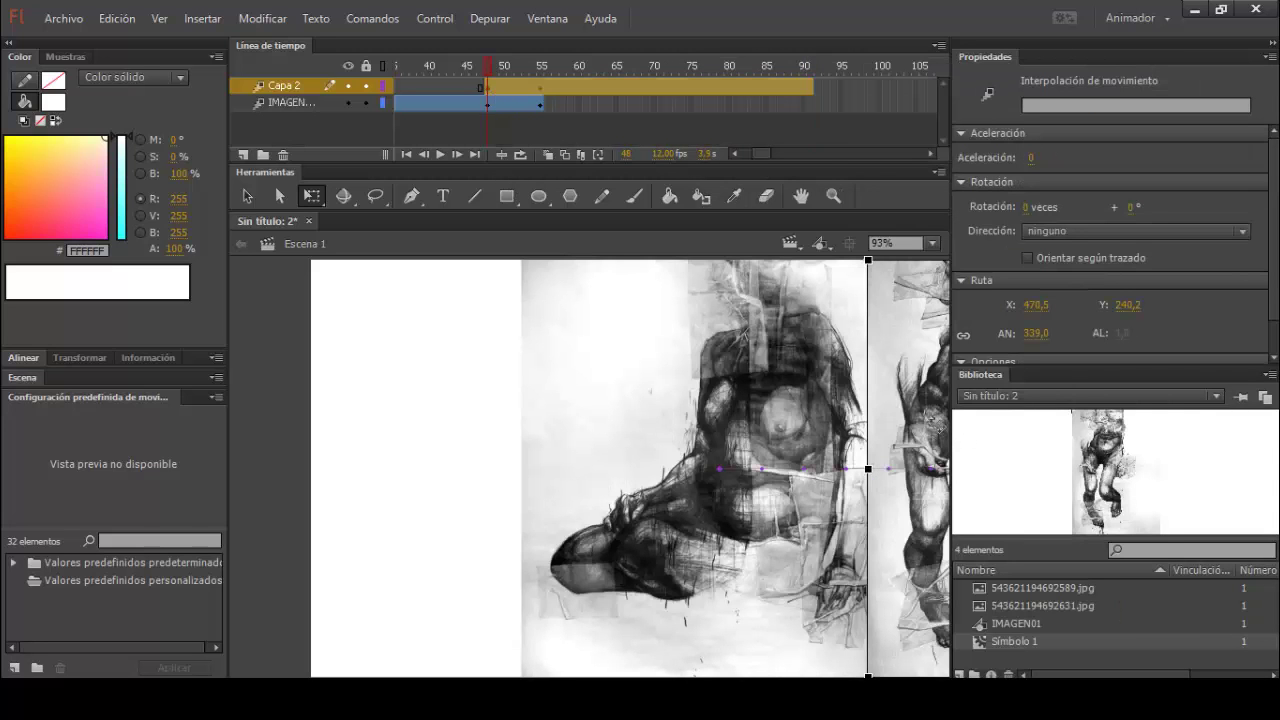
right_click(925, 411)
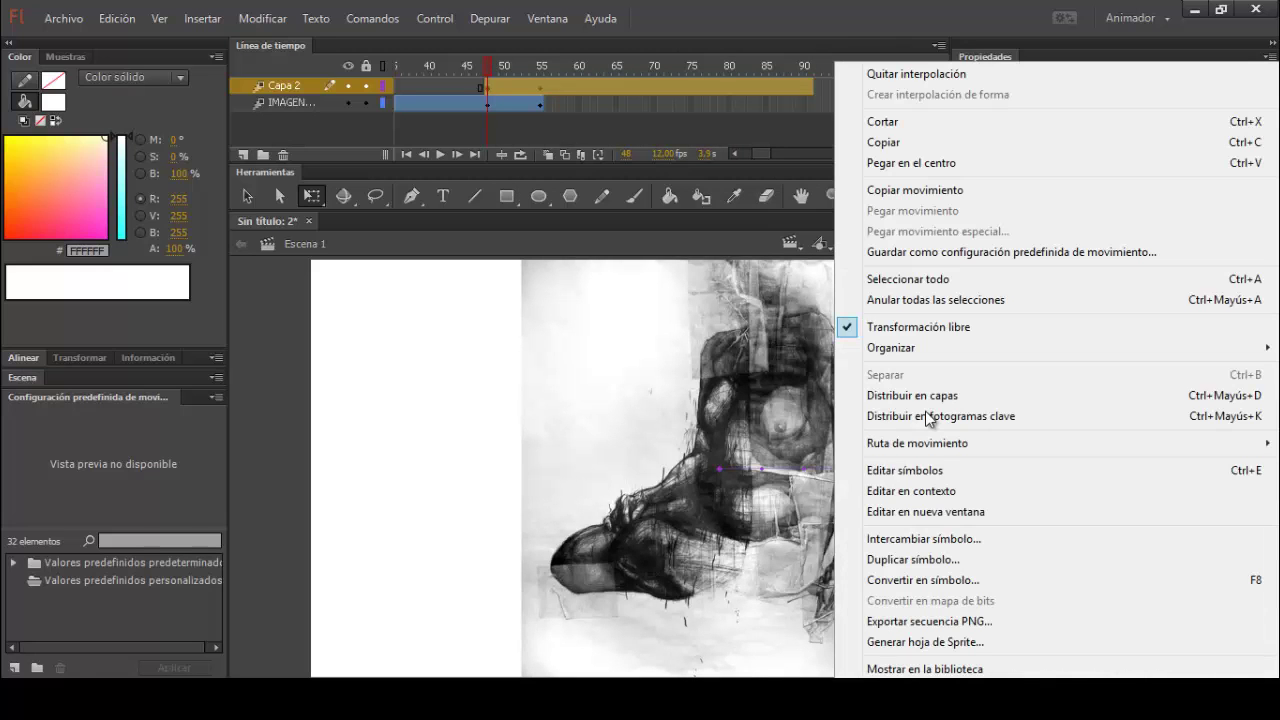
click(971, 580)
click(821, 72)
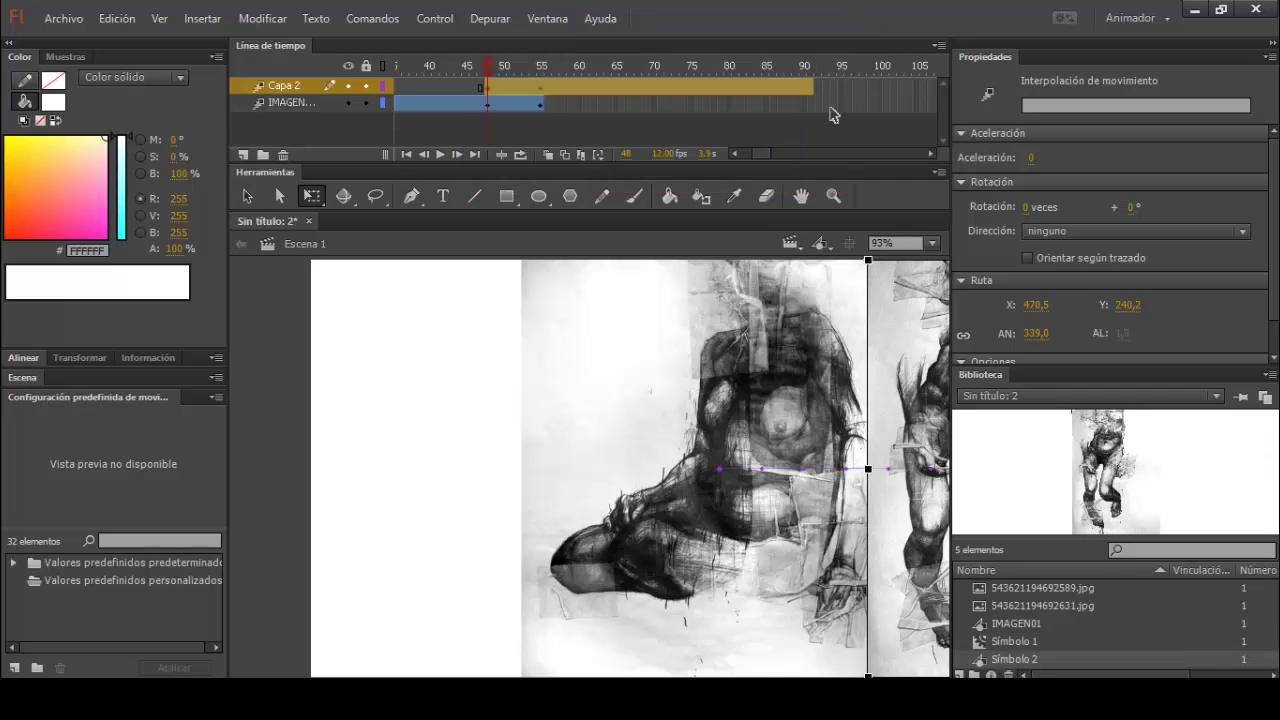
click(542, 88)
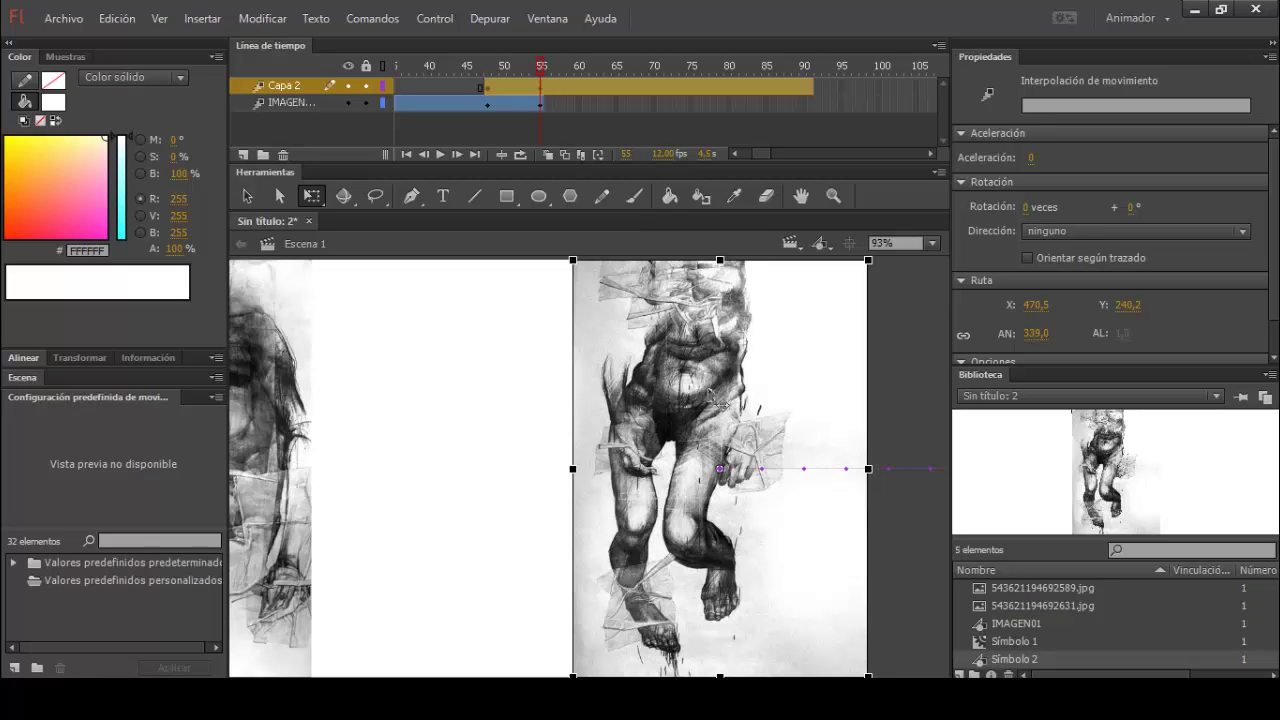
click(1035, 640)
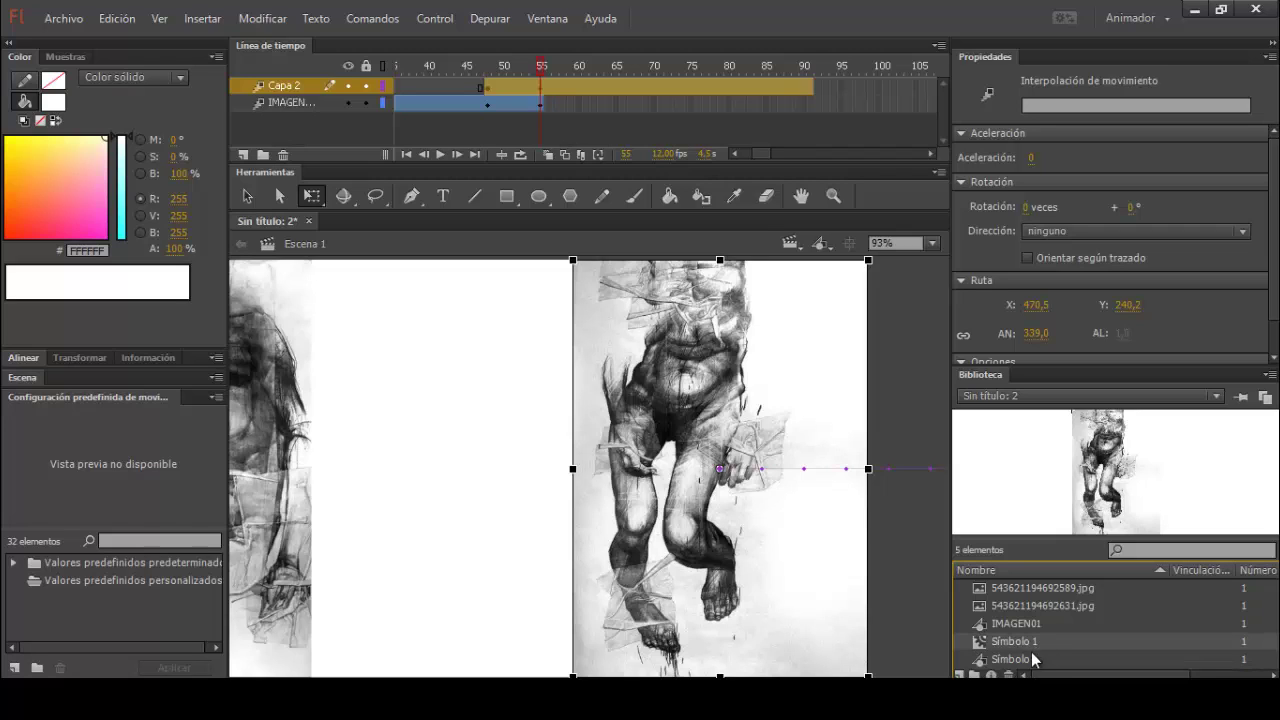
click(1022, 659)
double_click(1024, 660)
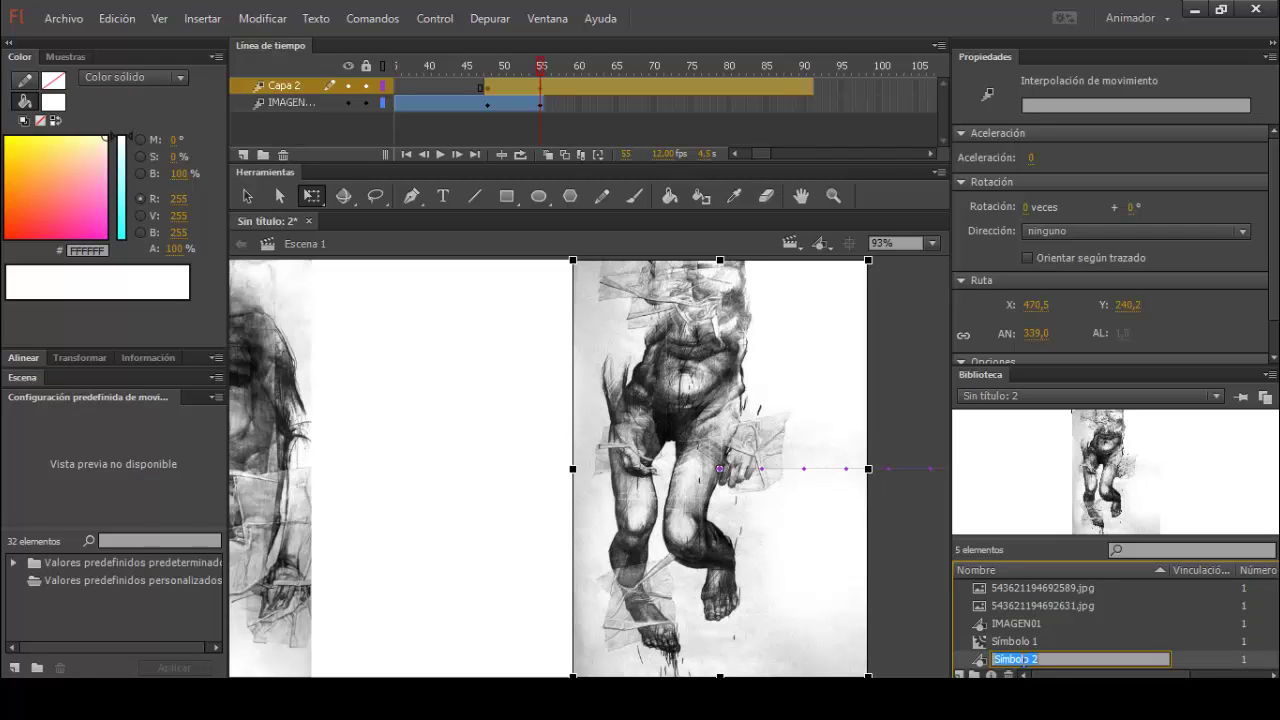
right_click(689, 402)
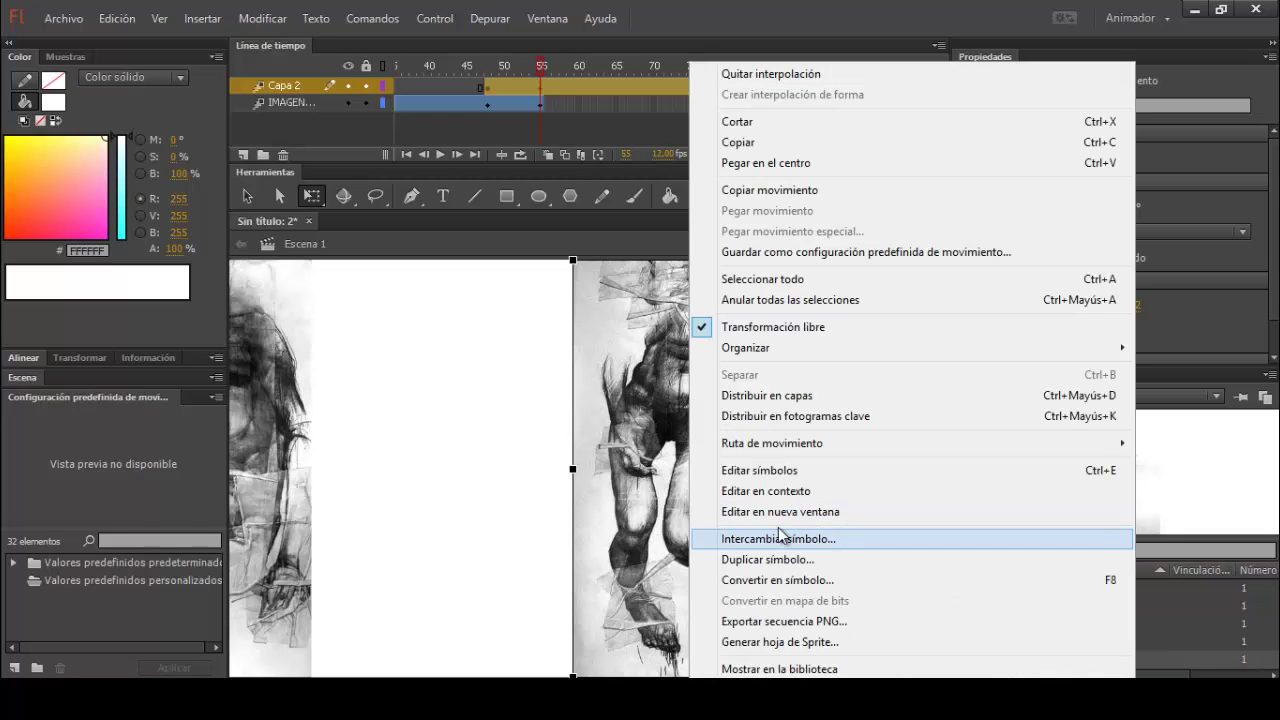
click(628, 370)
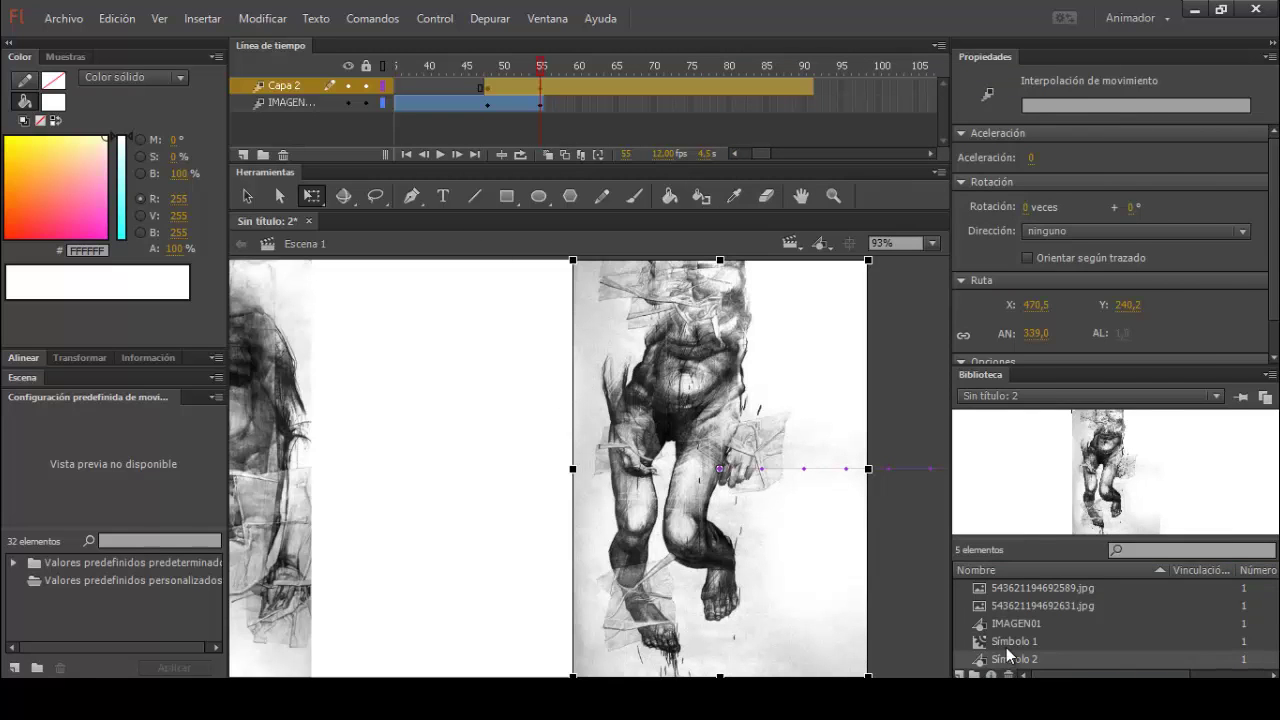
right_click(1006, 646)
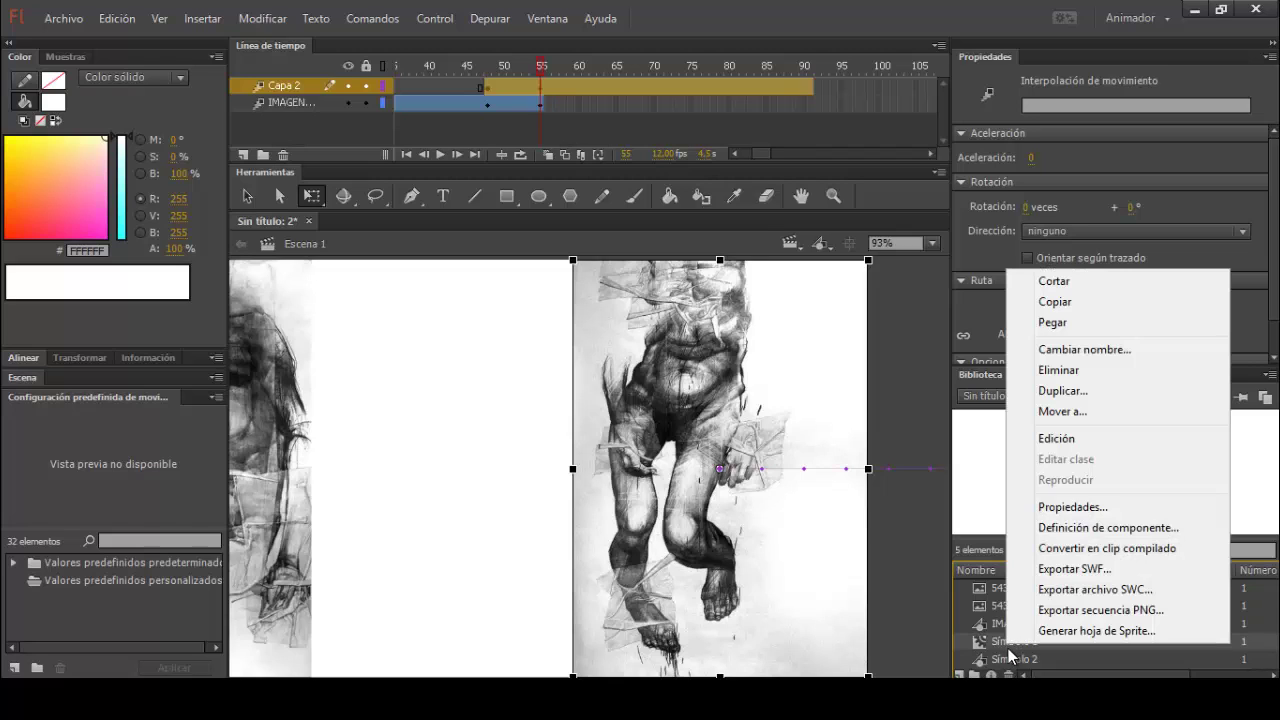
key(Escape)
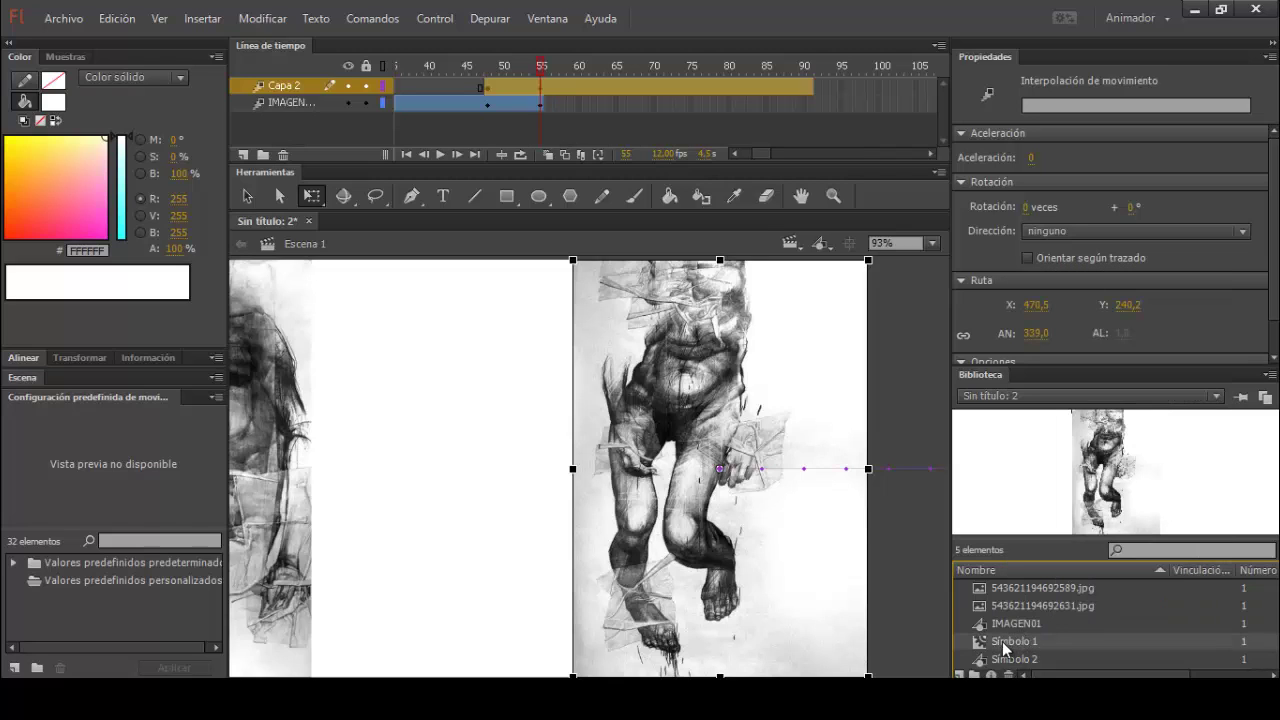
Open Símbolo 1 from the library to examine its contents, and return to Escena 1
right_click(1000, 642)
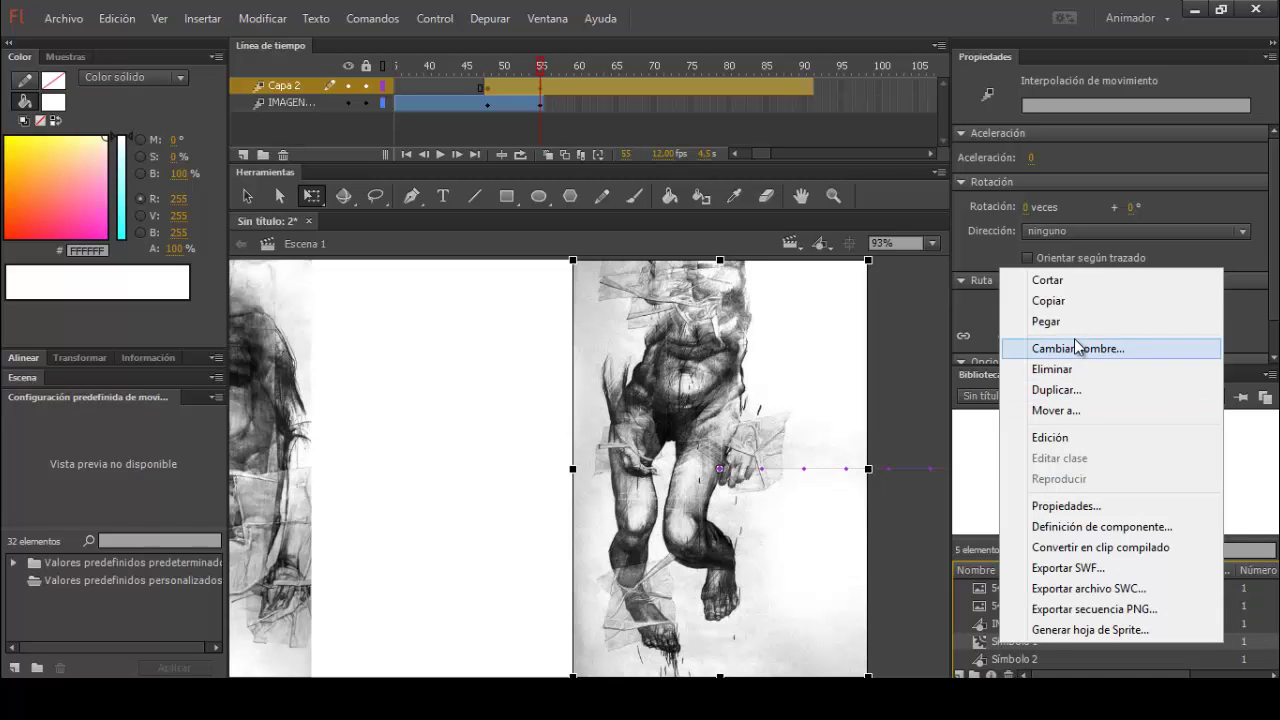
click(1060, 437)
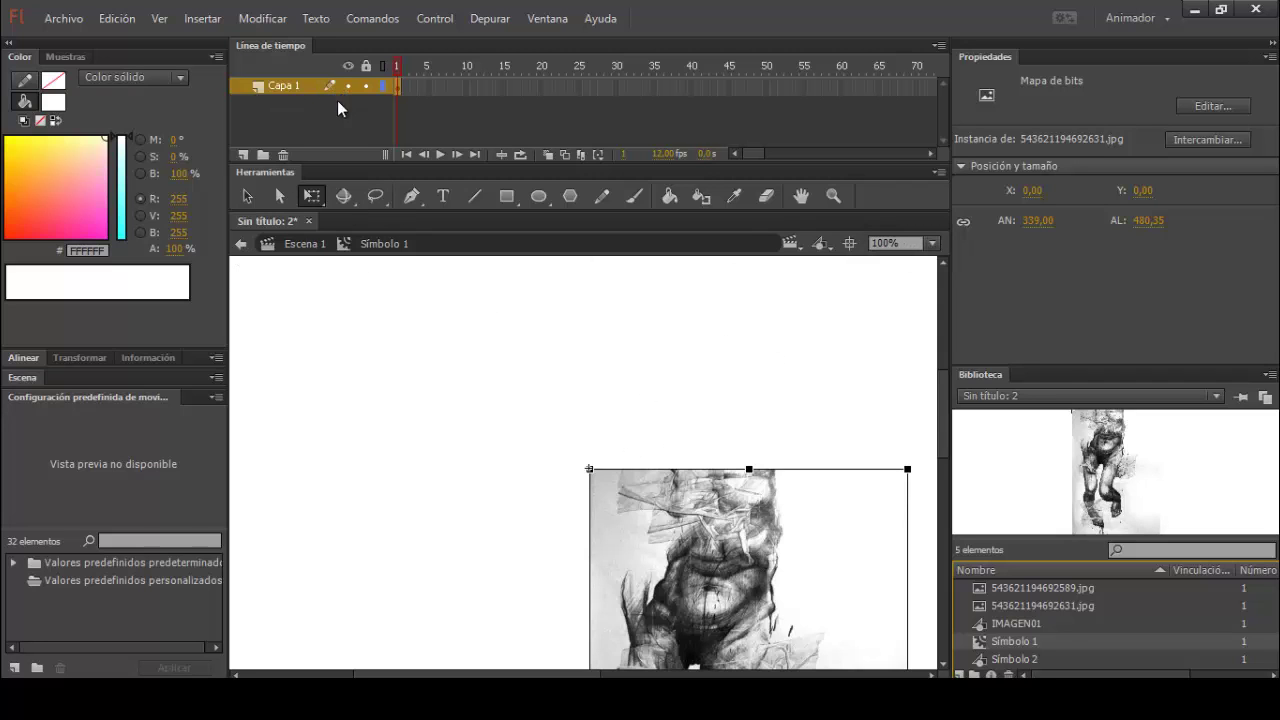
click(278, 244)
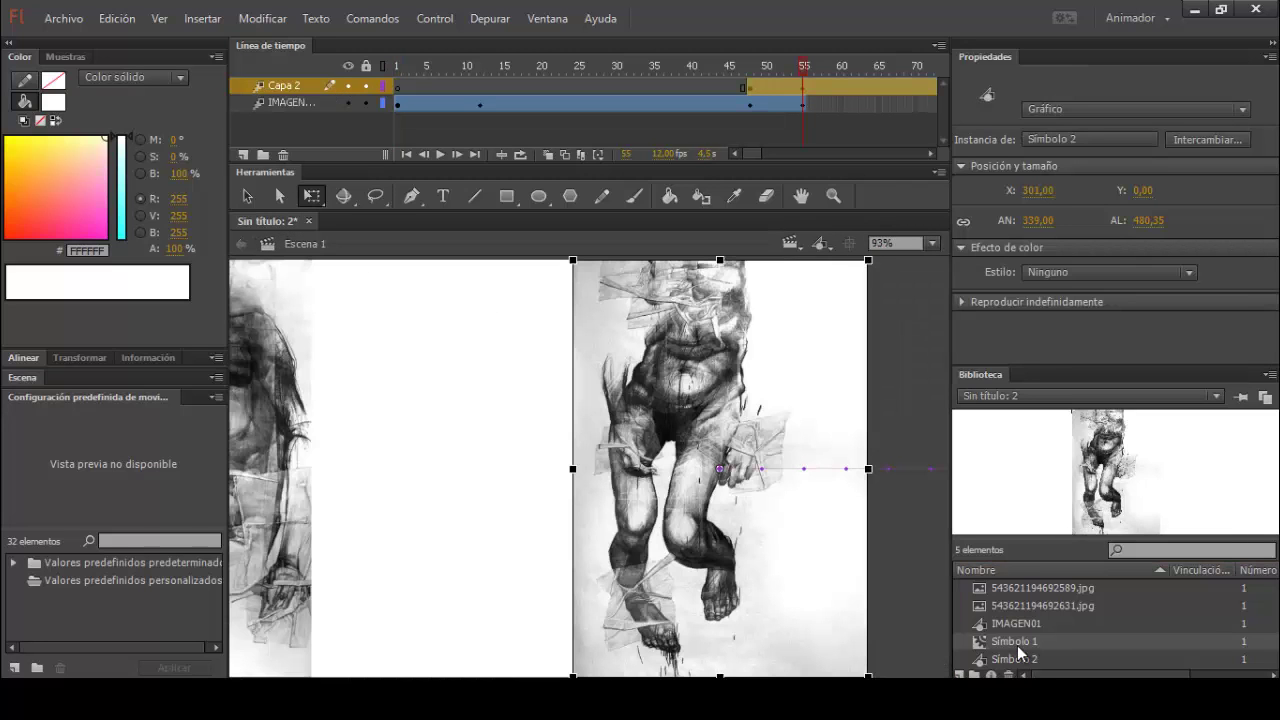
Change the library symbol Símbolo 1 to type Gráfico and rename it IMAGEN02
right_click(1017, 647)
click(1099, 508)
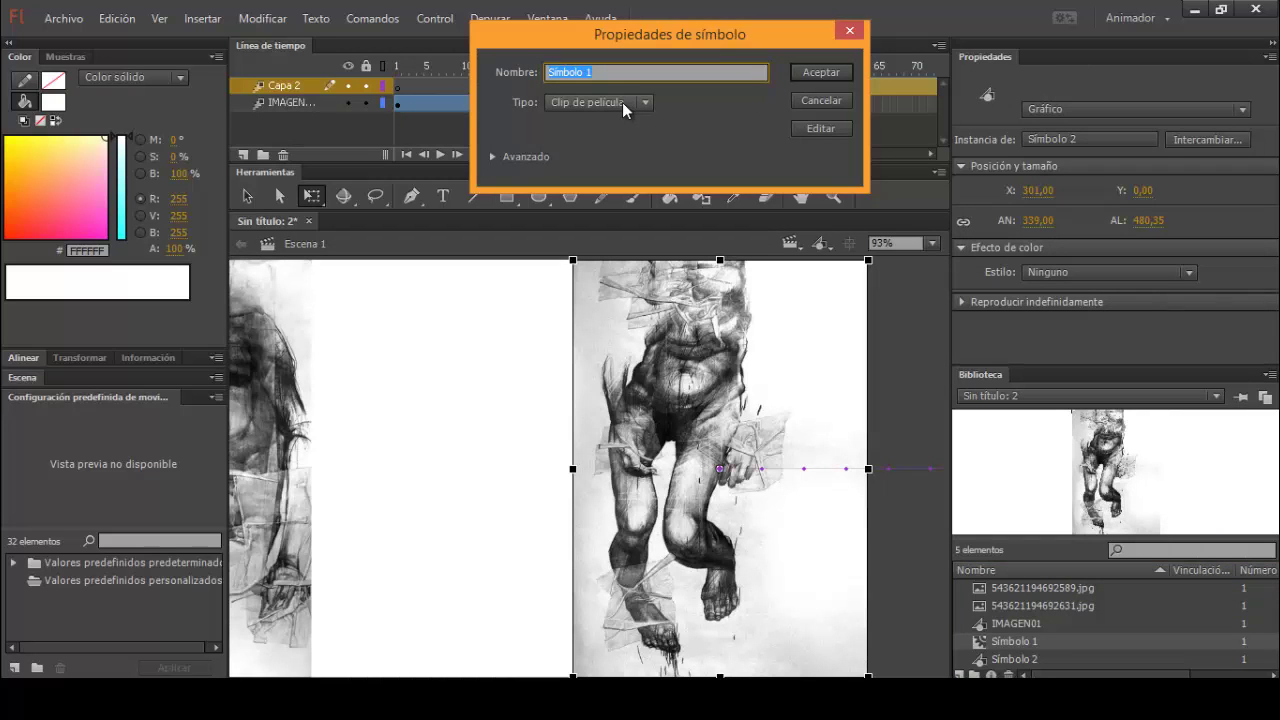
click(622, 102)
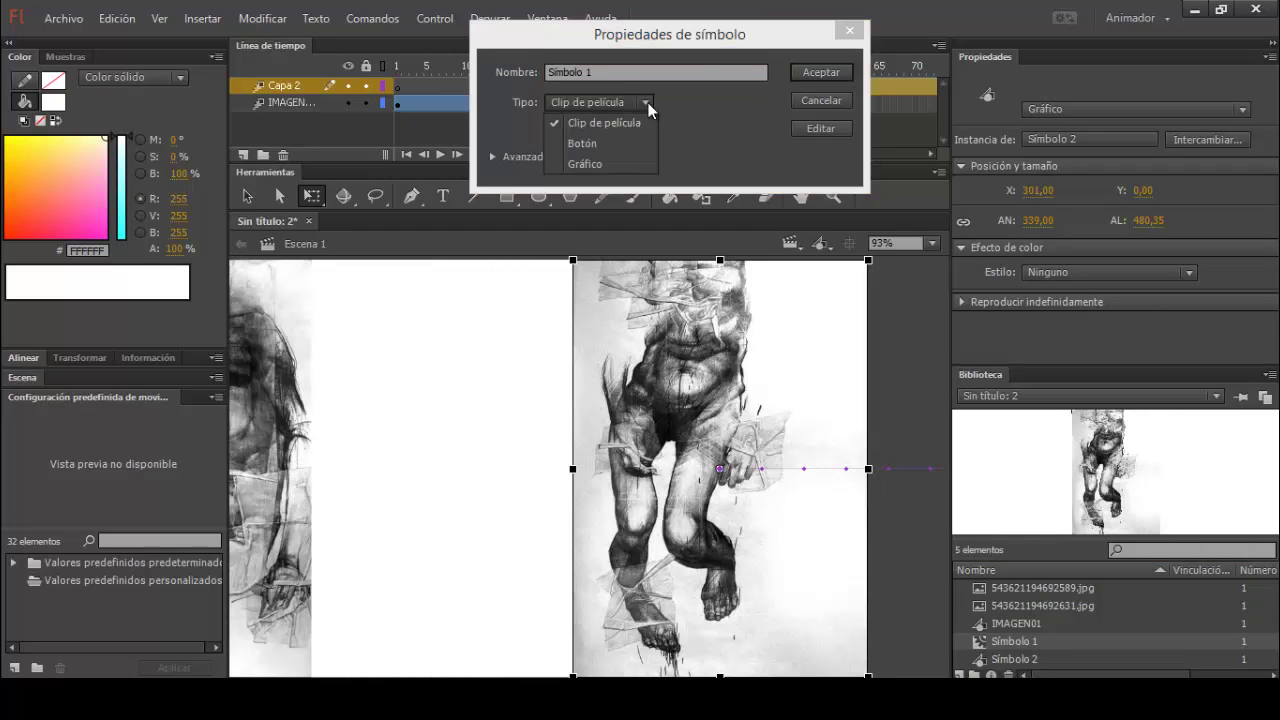
click(612, 162)
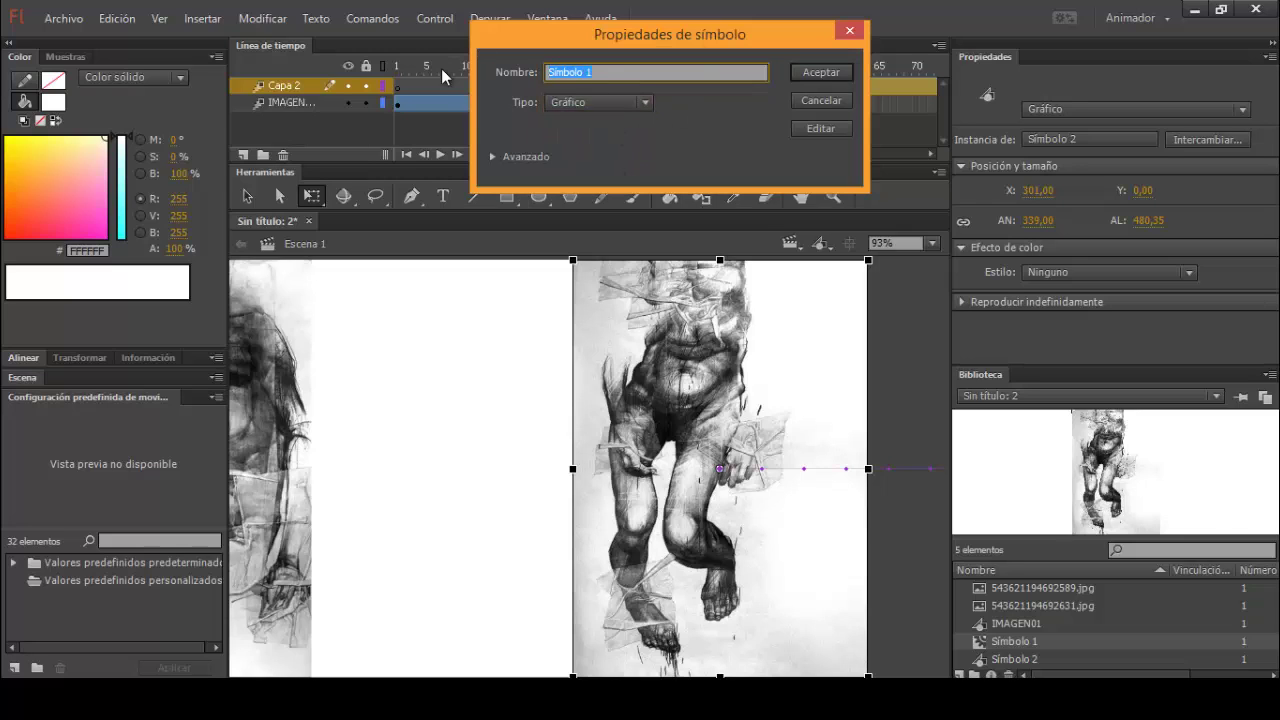
text(IMGEN)
key(BackSpace)
key(BackSpace)
key(BackSpace)
text(AGEN02)
click(817, 73)
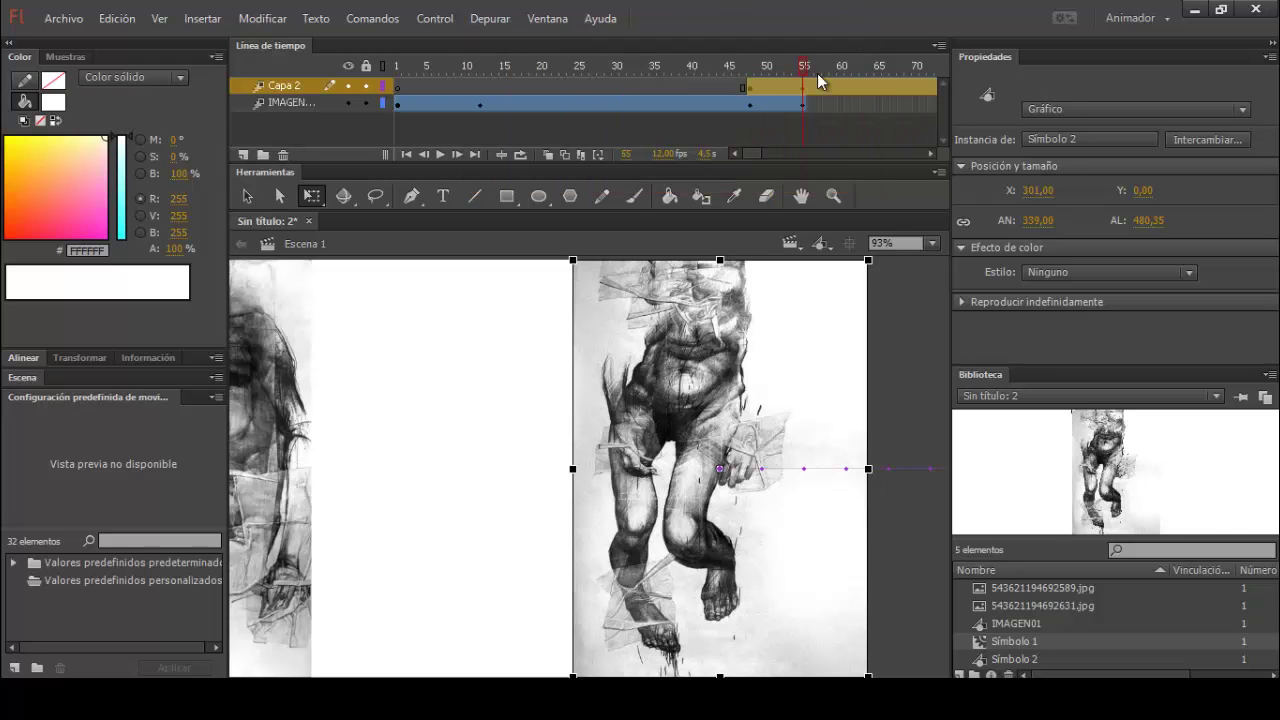
click(1015, 659)
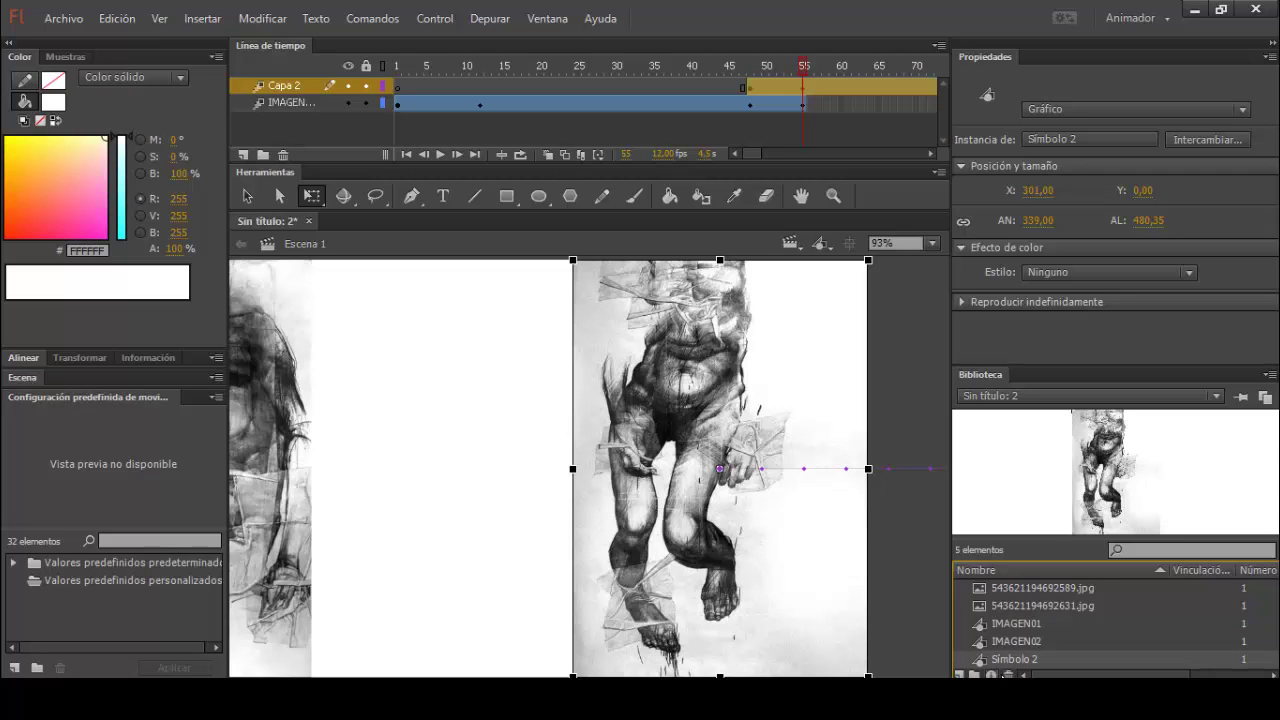
click(1006, 625)
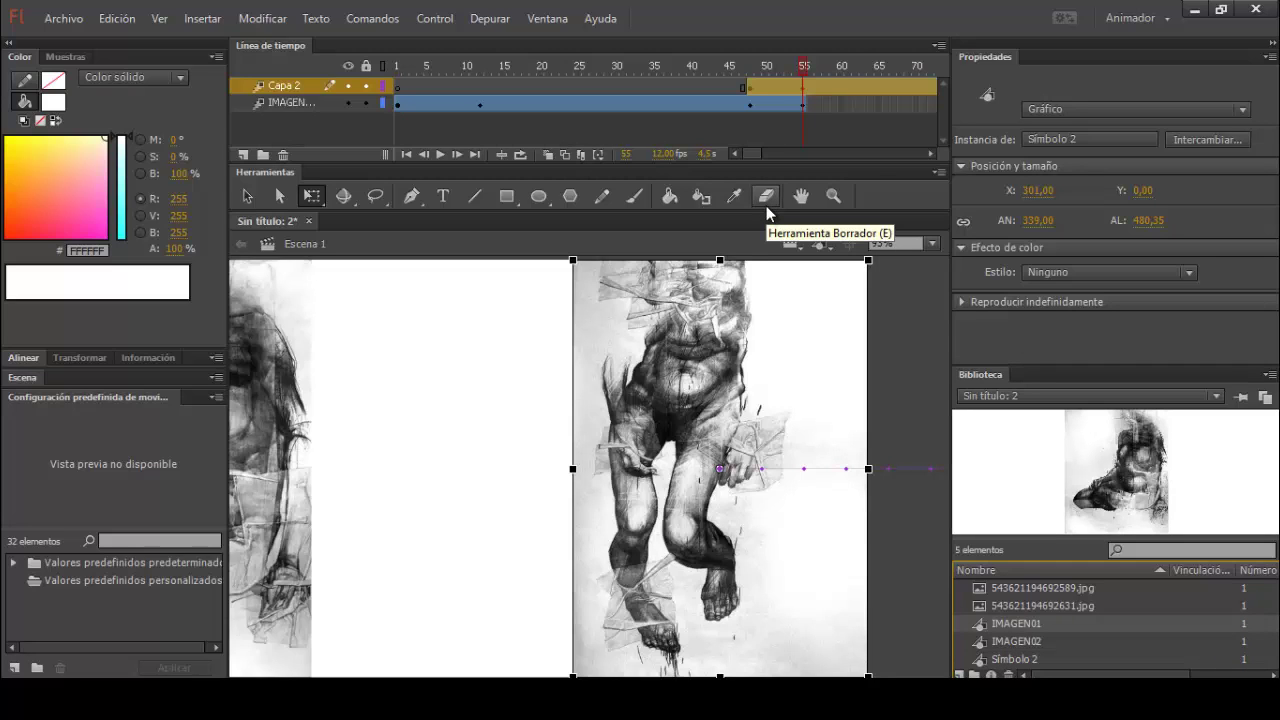
Insert a keyframe for all properties (Todo) at frame 91 of the Capa 2 motion tween
click(932, 153)
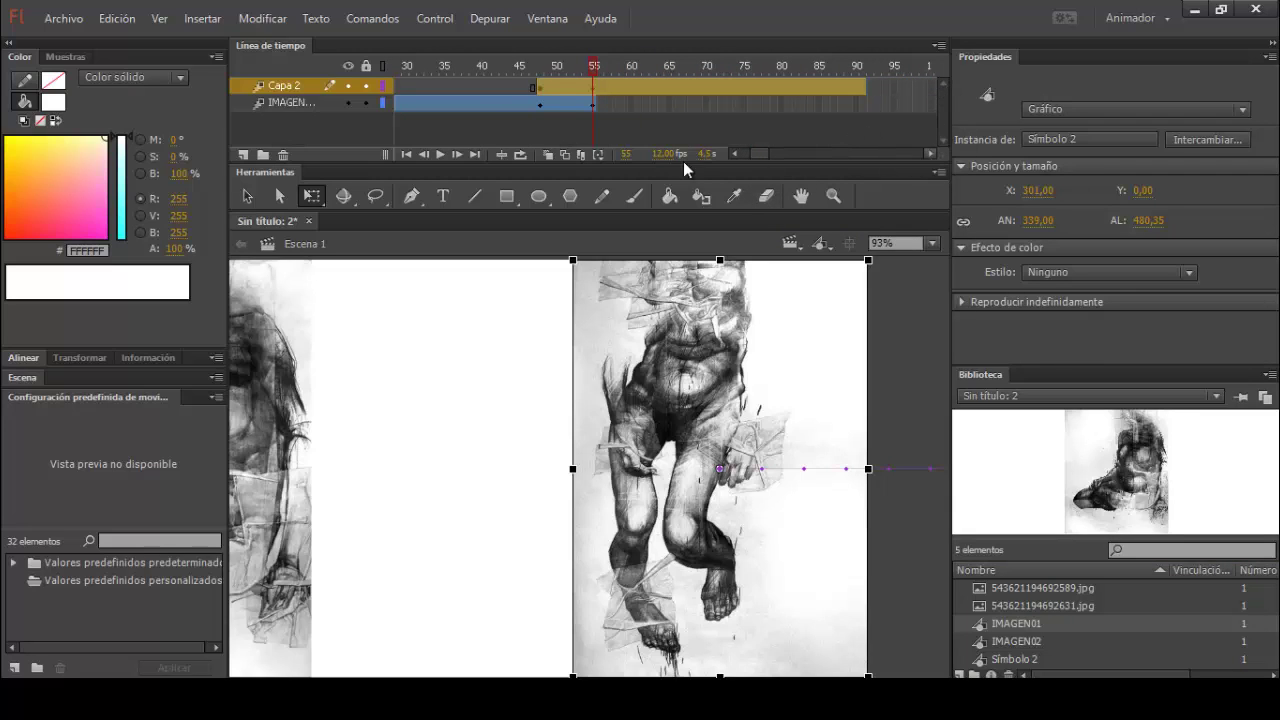
click(932, 153)
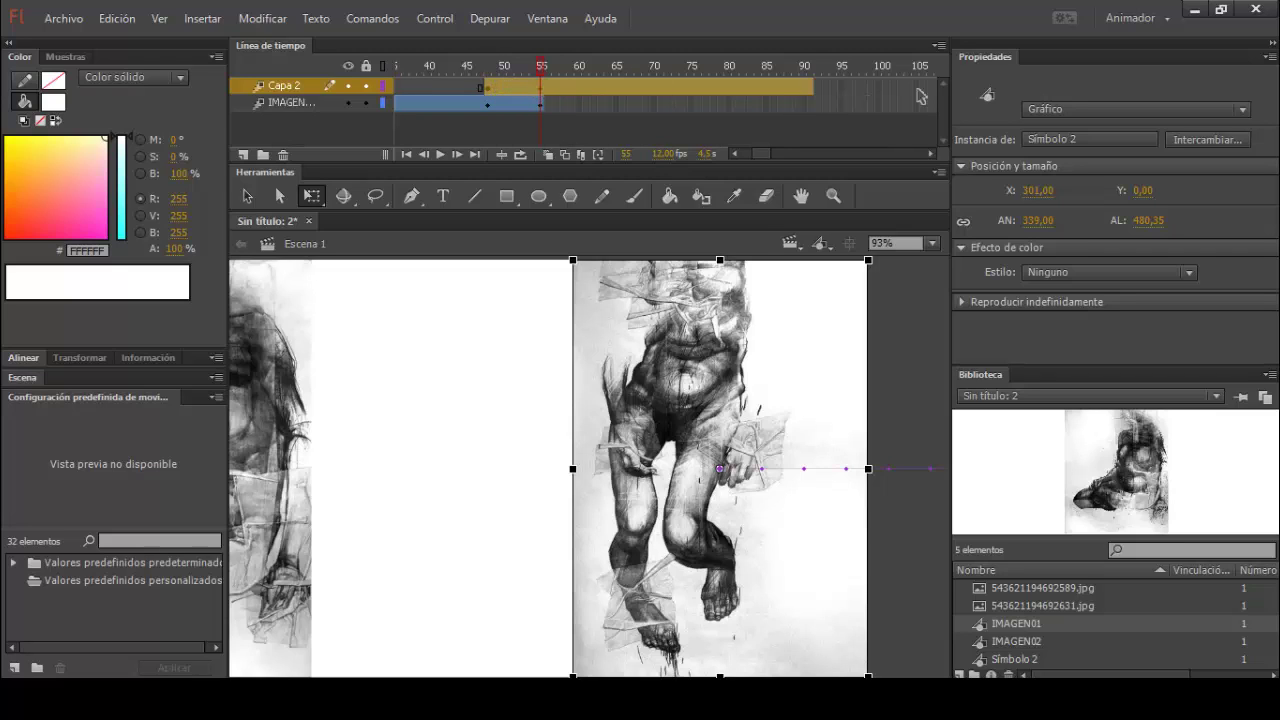
click(859, 87)
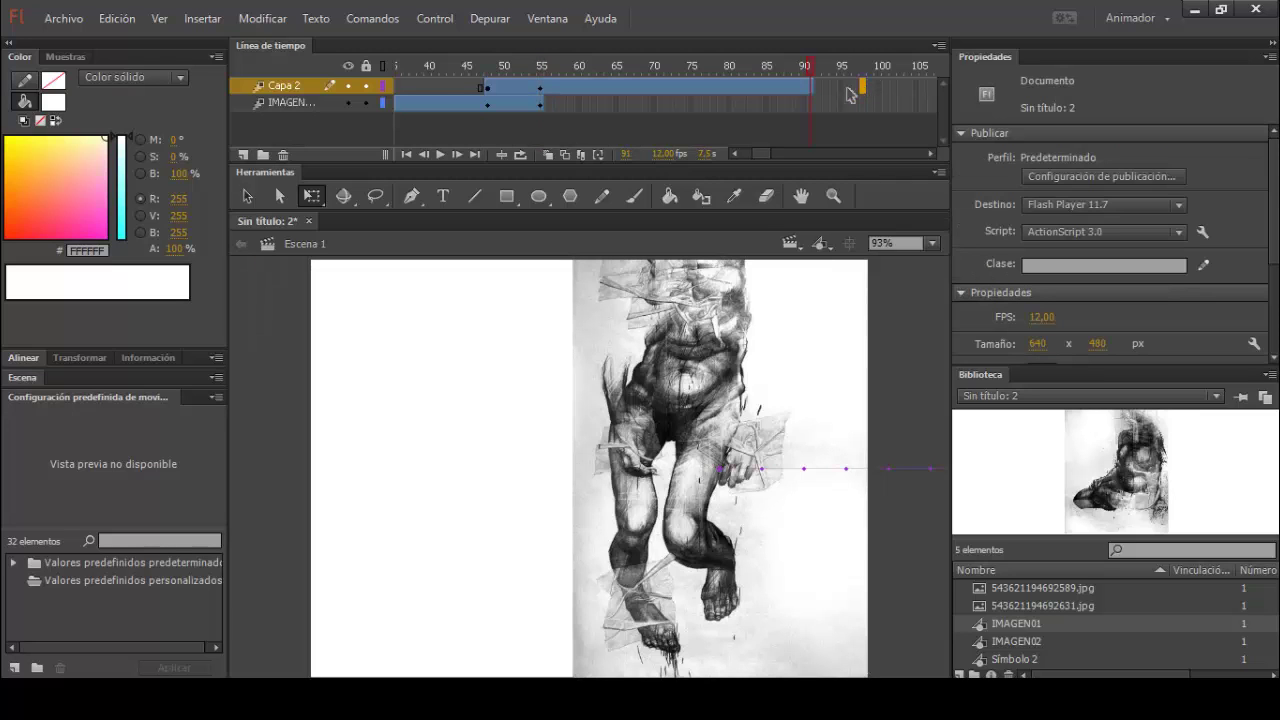
right_click(812, 87)
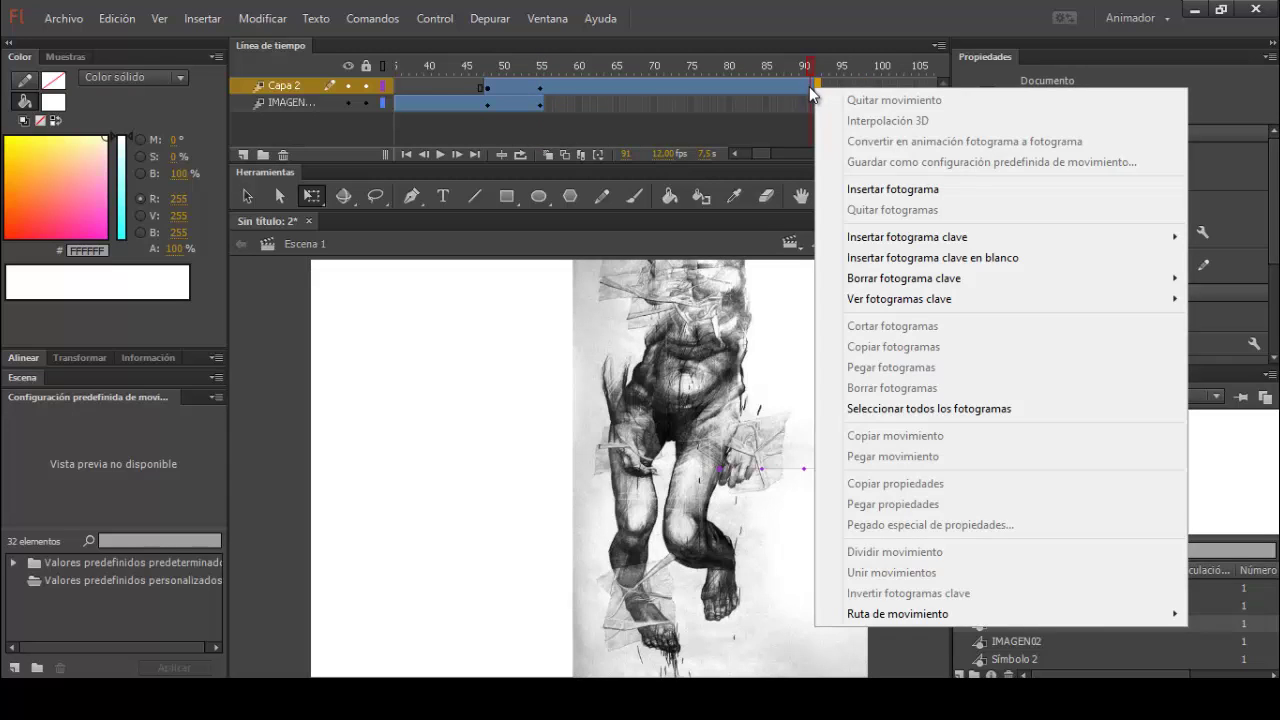
right_click(810, 87)
click(790, 90)
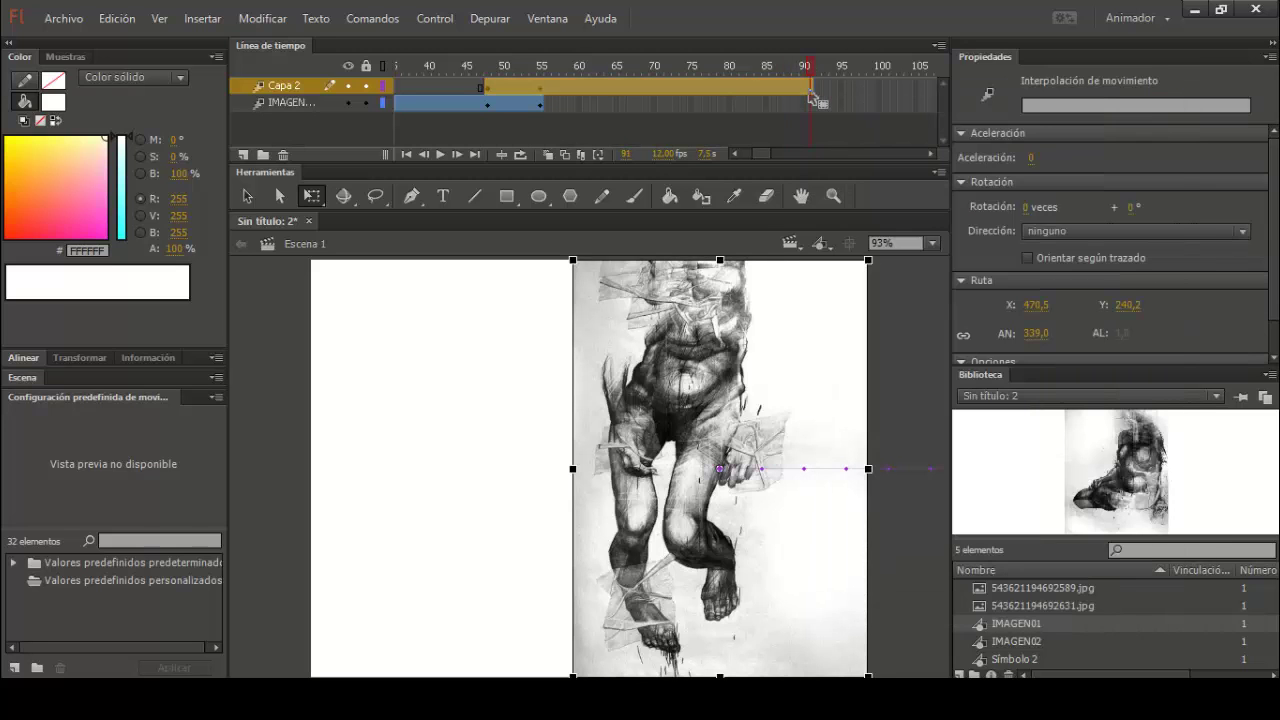
right_click(810, 90)
mouse_move(895, 245)
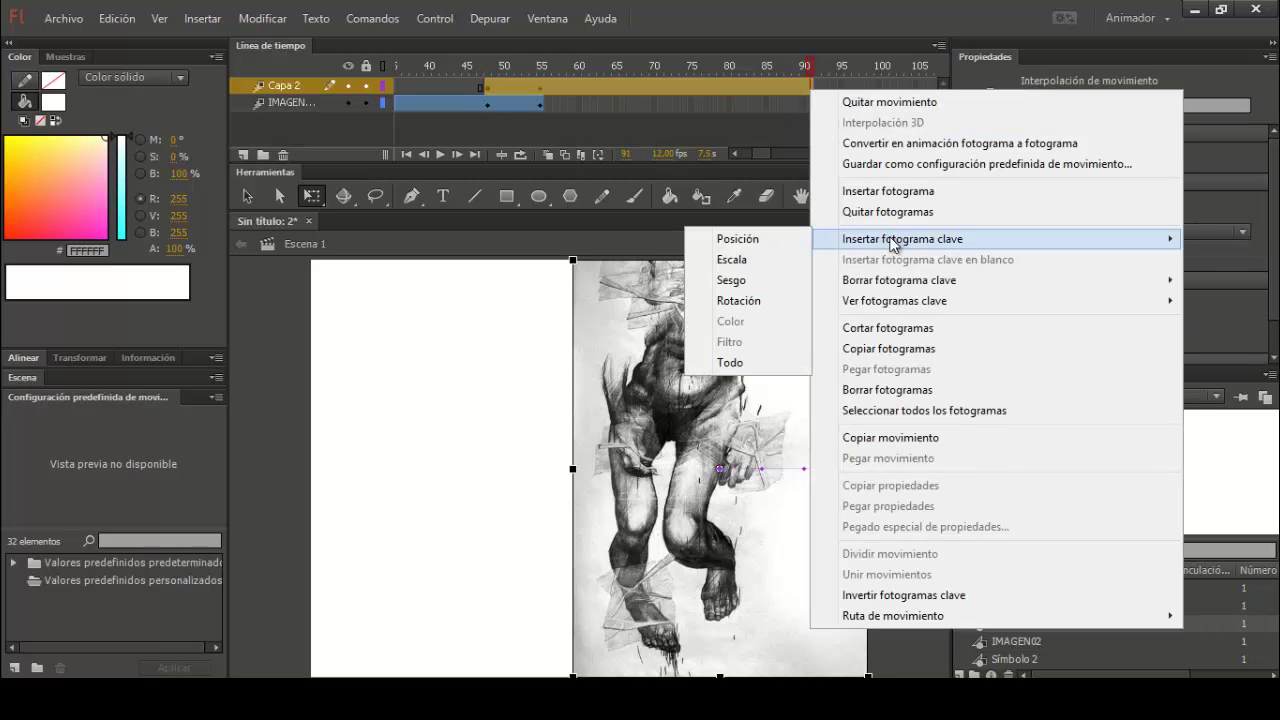
click(728, 363)
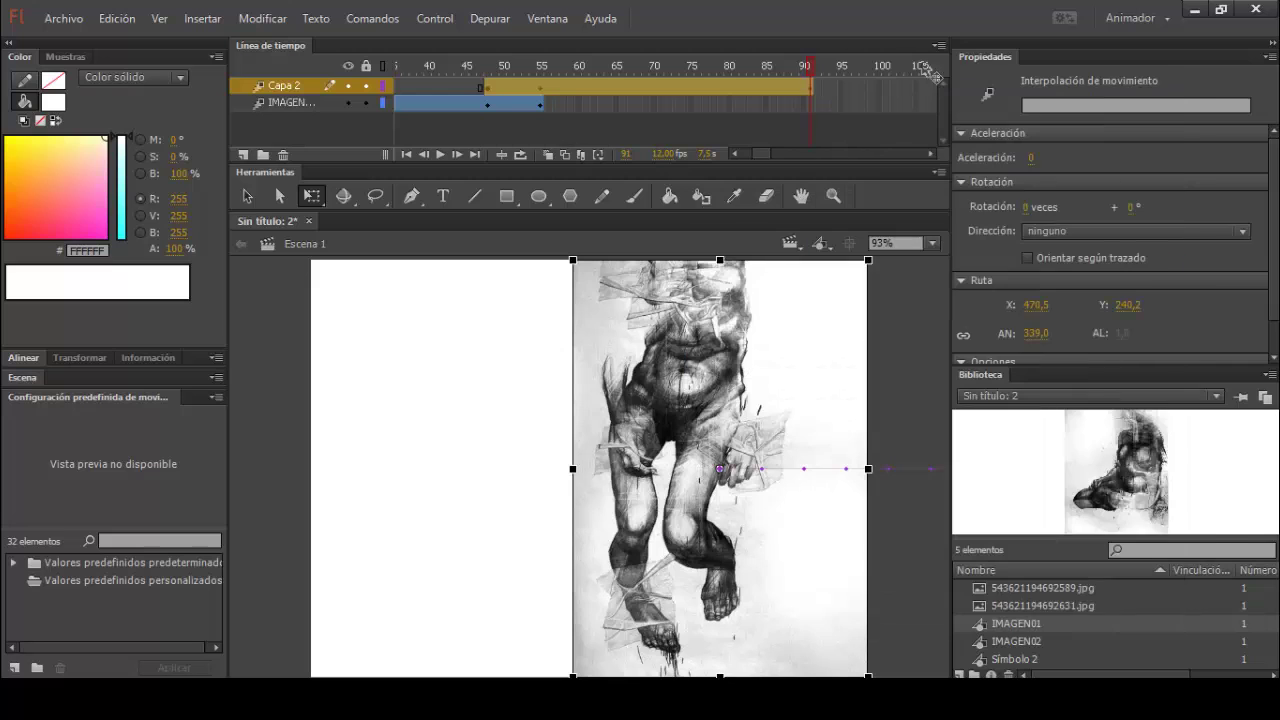
Extend the Capa 2 tween to frame 97, move the figure there just off the stage's left edge at about X -339.5, and preview the slide-out
right_click(858, 88)
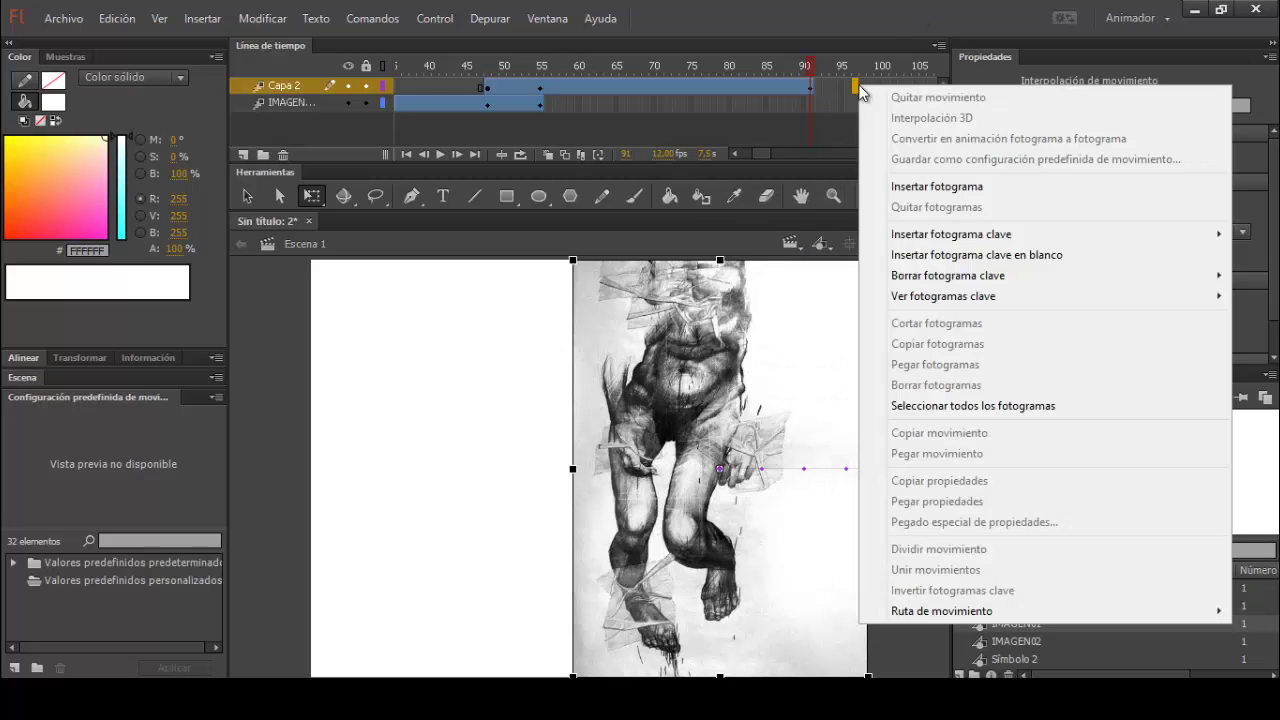
click(940, 185)
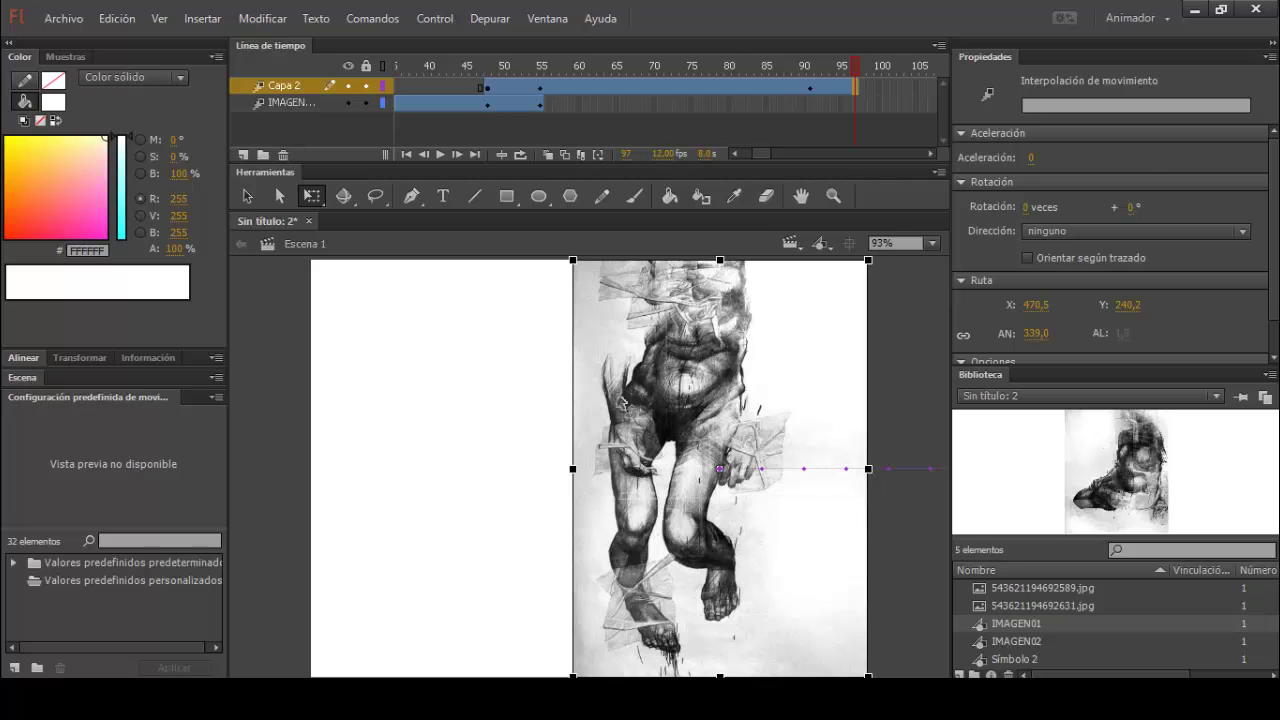
drag(702, 396, 143, 405)
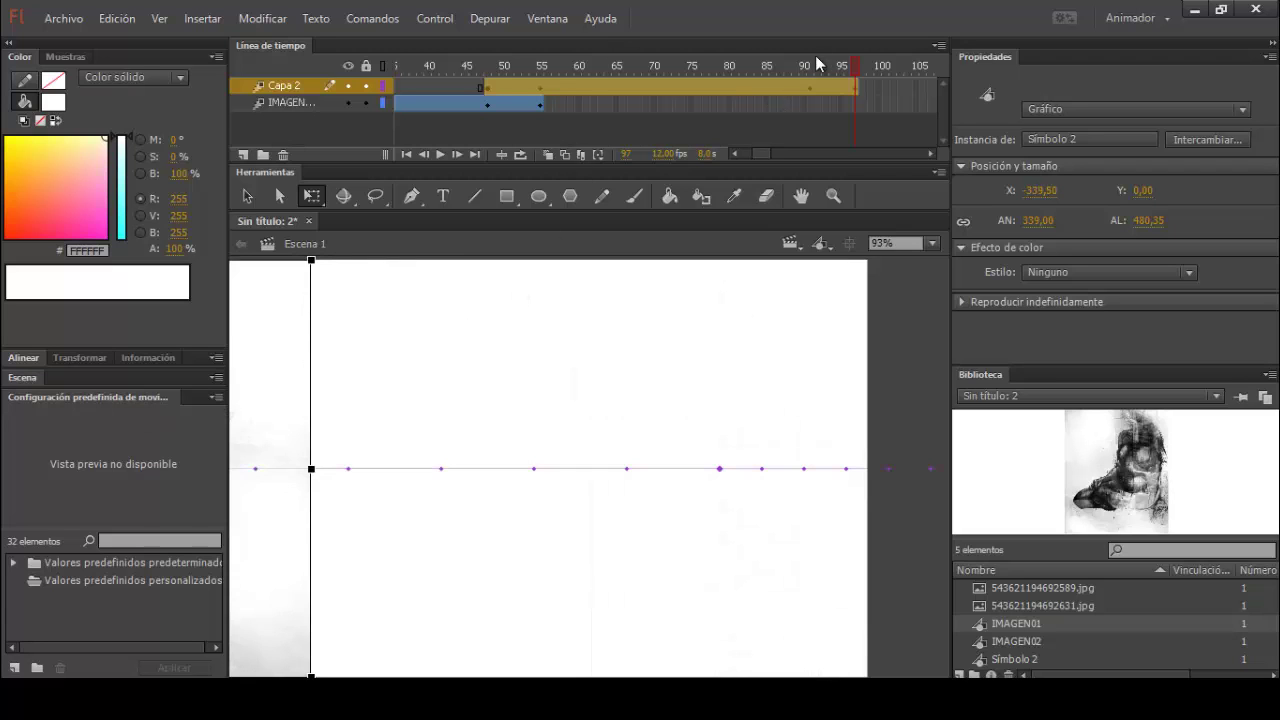
drag(800, 73, 876, 72)
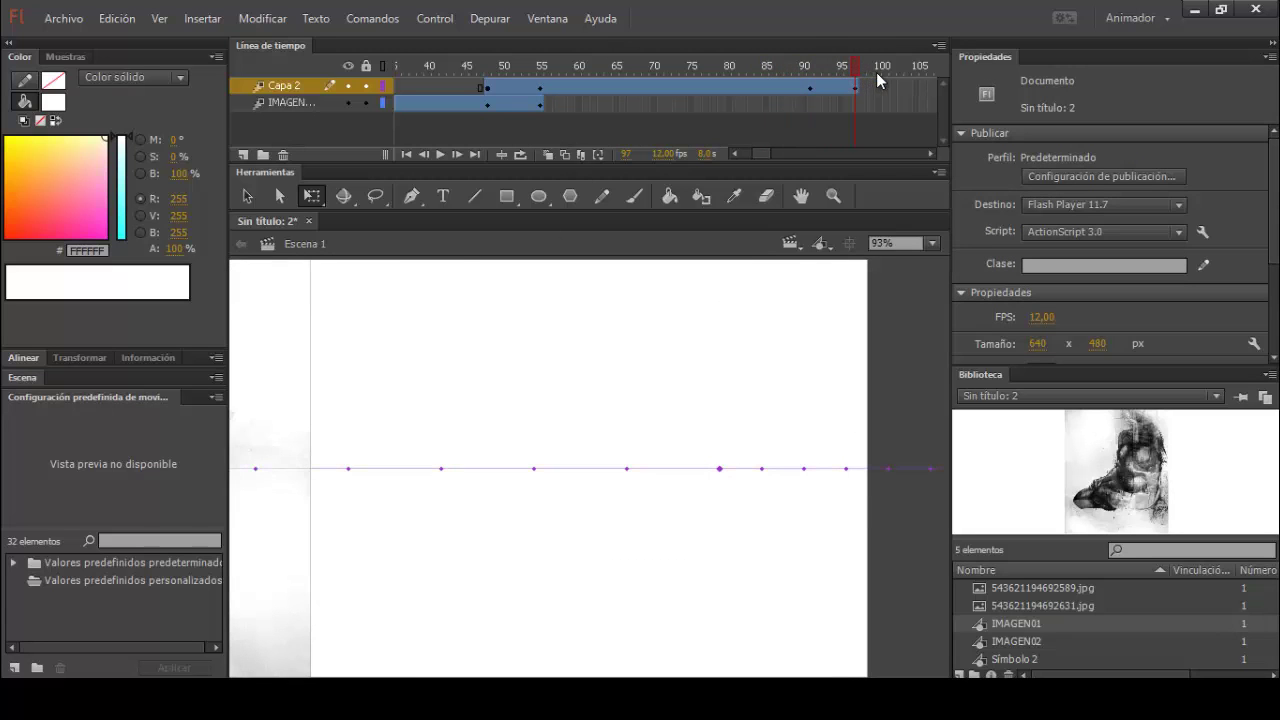
click(856, 86)
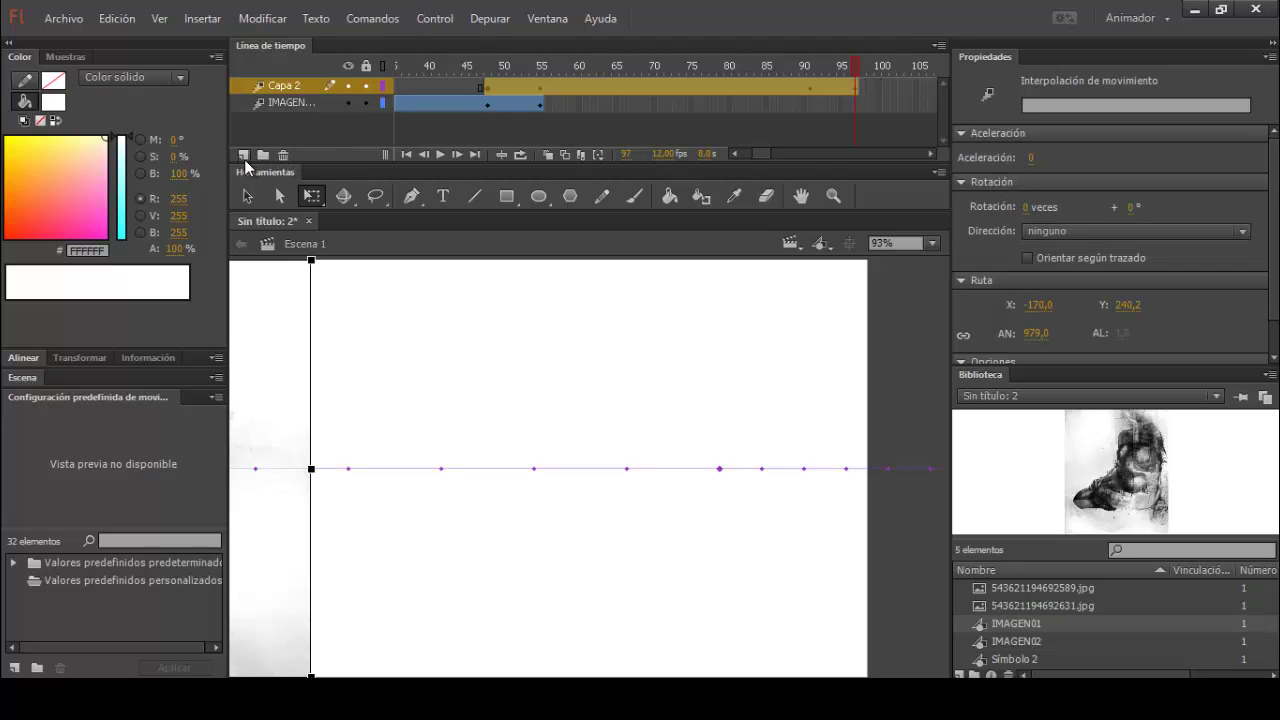
Rename the layer Capa 2 as IMAGEN02
double_click(284, 86)
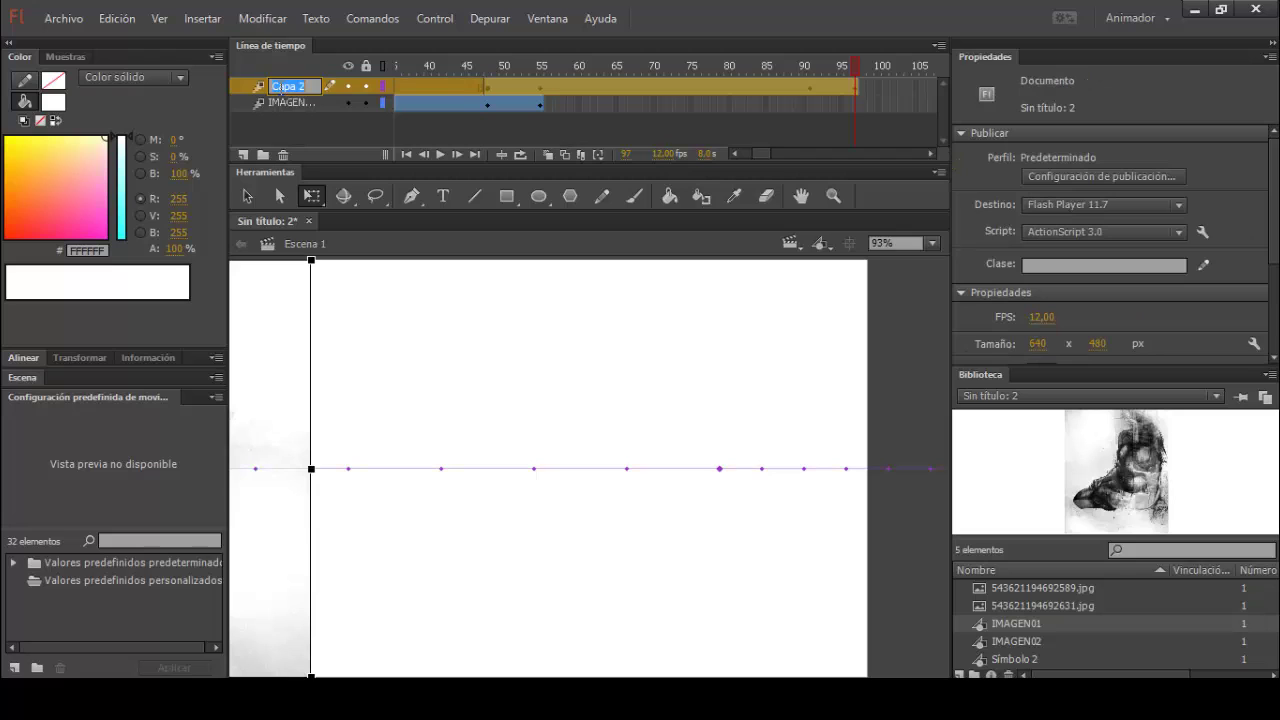
text(IMAGEN02)
key(Return)
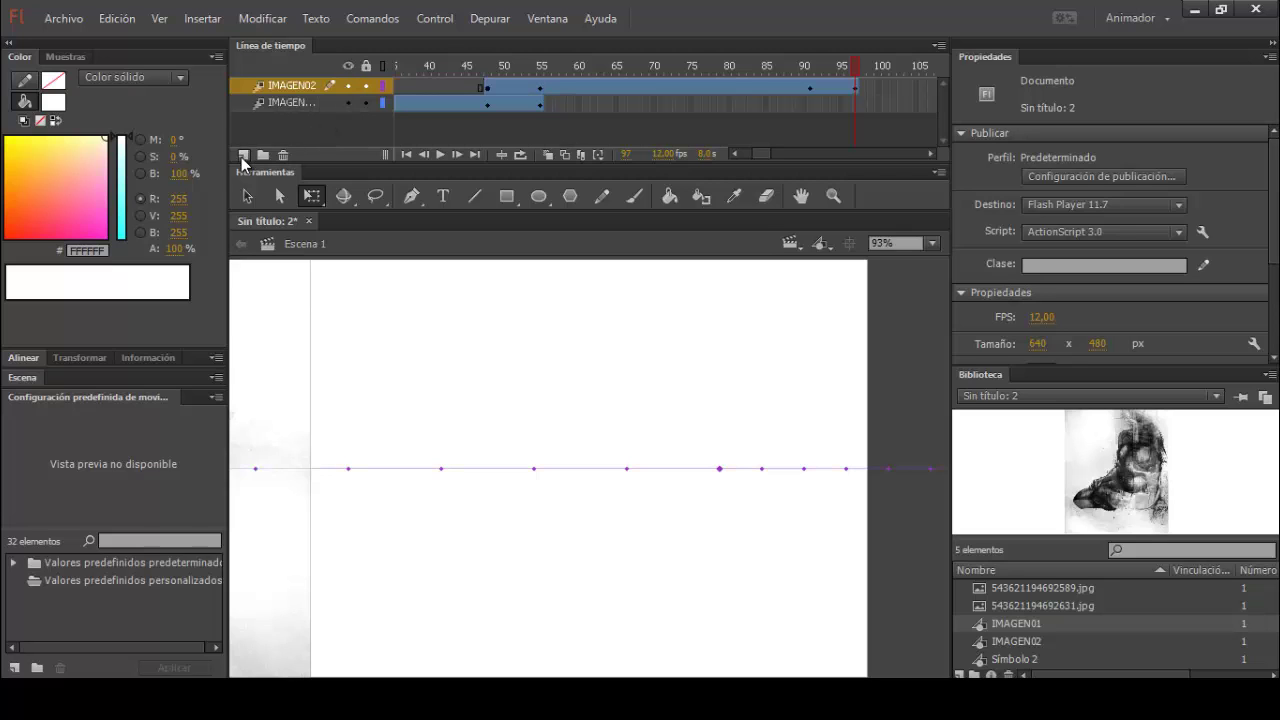
Add a new layer named IMAGEN03 above IMAGEN02 and insert a blank keyframe at its frame 91
click(243, 155)
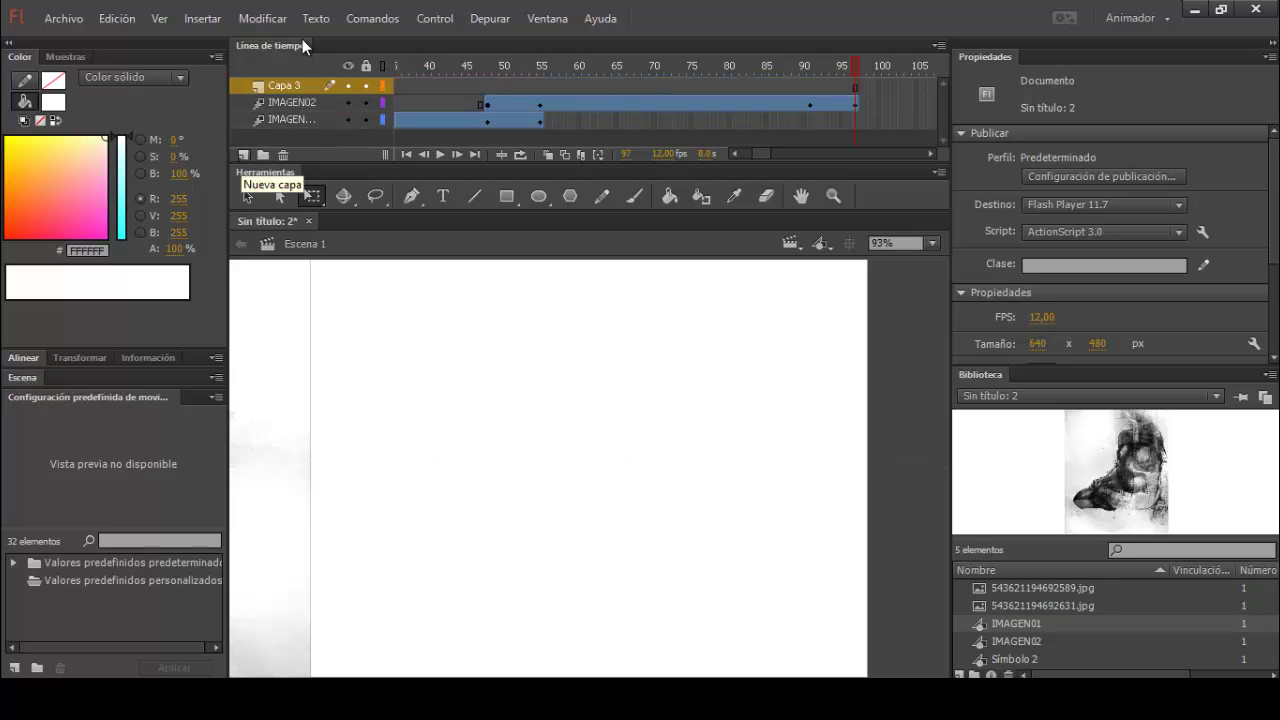
double_click(276, 87)
text(IM)
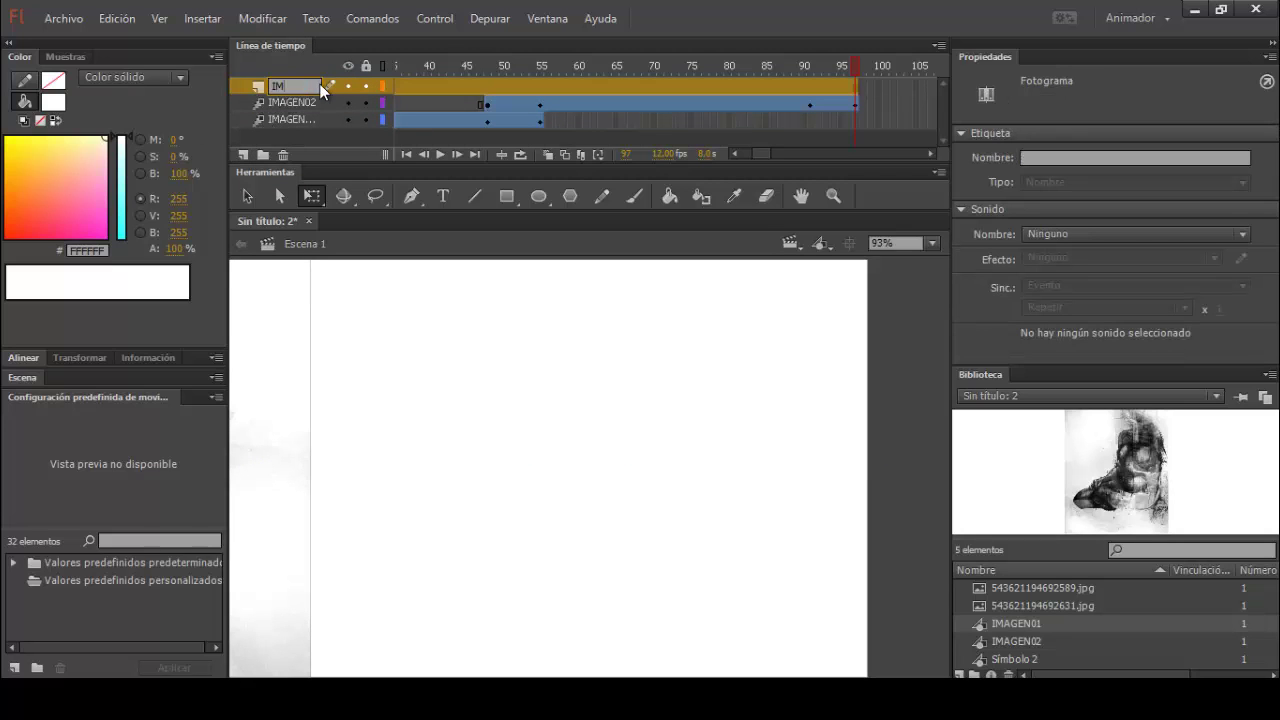
text(AGEN03)
click(710, 405)
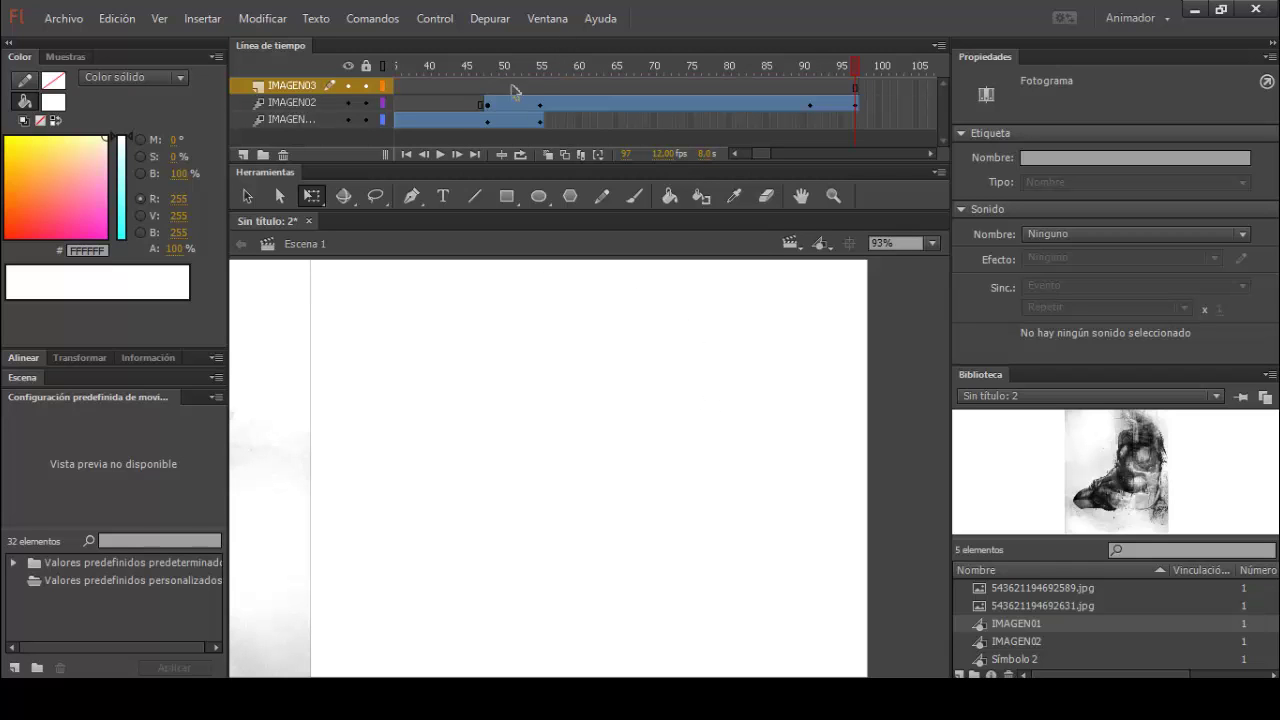
right_click(810, 88)
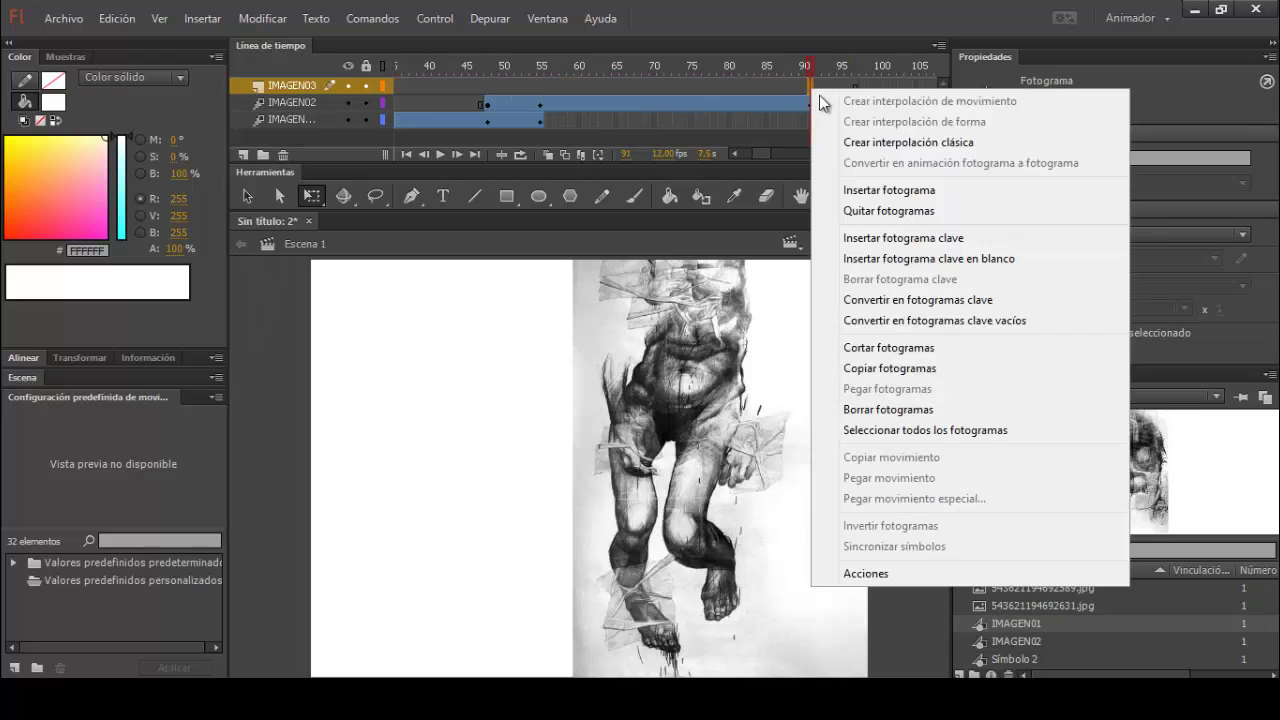
click(977, 258)
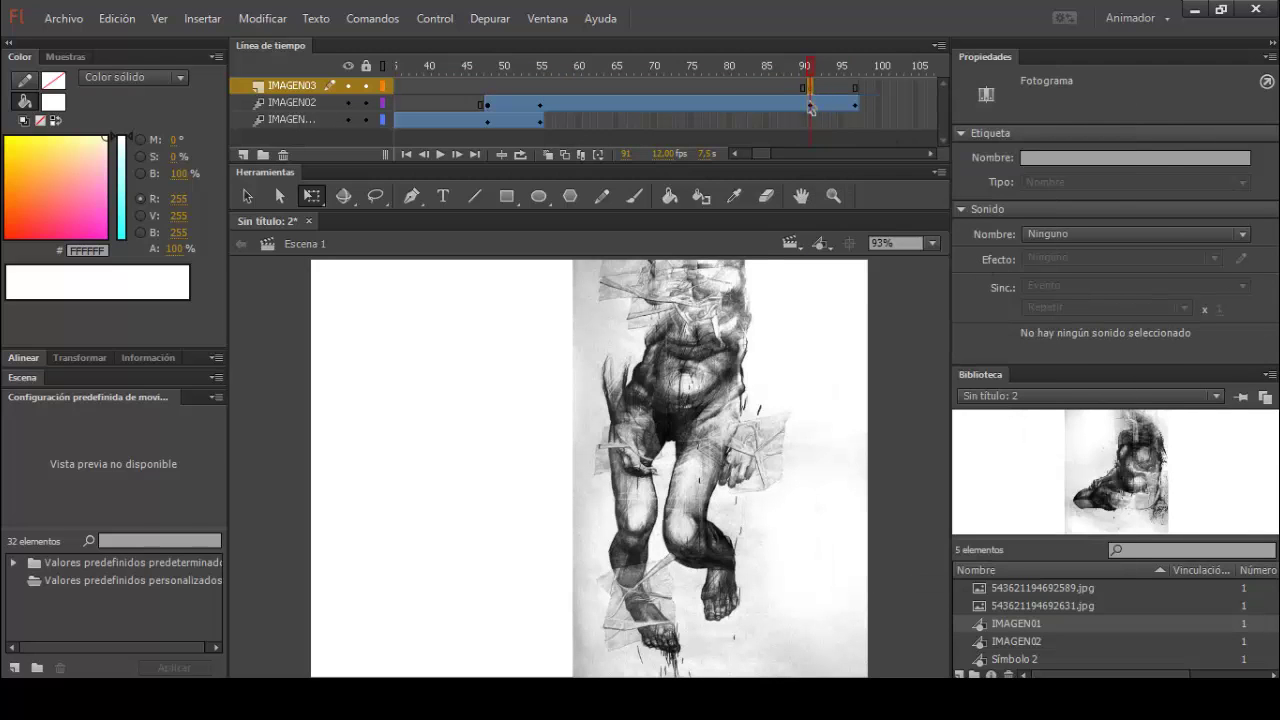
Import the picture 543621194692651.jpg onto the stage at frame 91 of the IMAGEN03 layer
mouse_move(803, 87)
mouse_down()
mouse_move(820, 102)
mouse_move(814, 93)
mouse_up()
drag(769, 156, 634, 160)
click(398, 88)
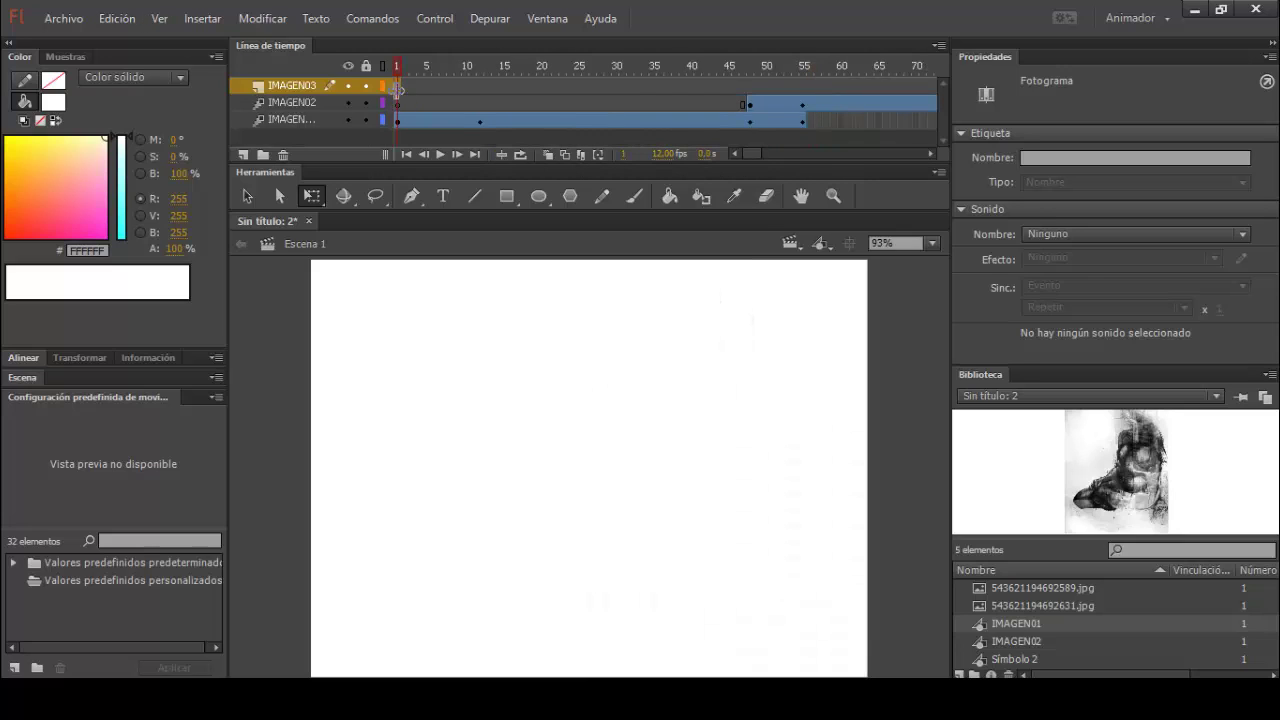
drag(759, 154, 772, 154)
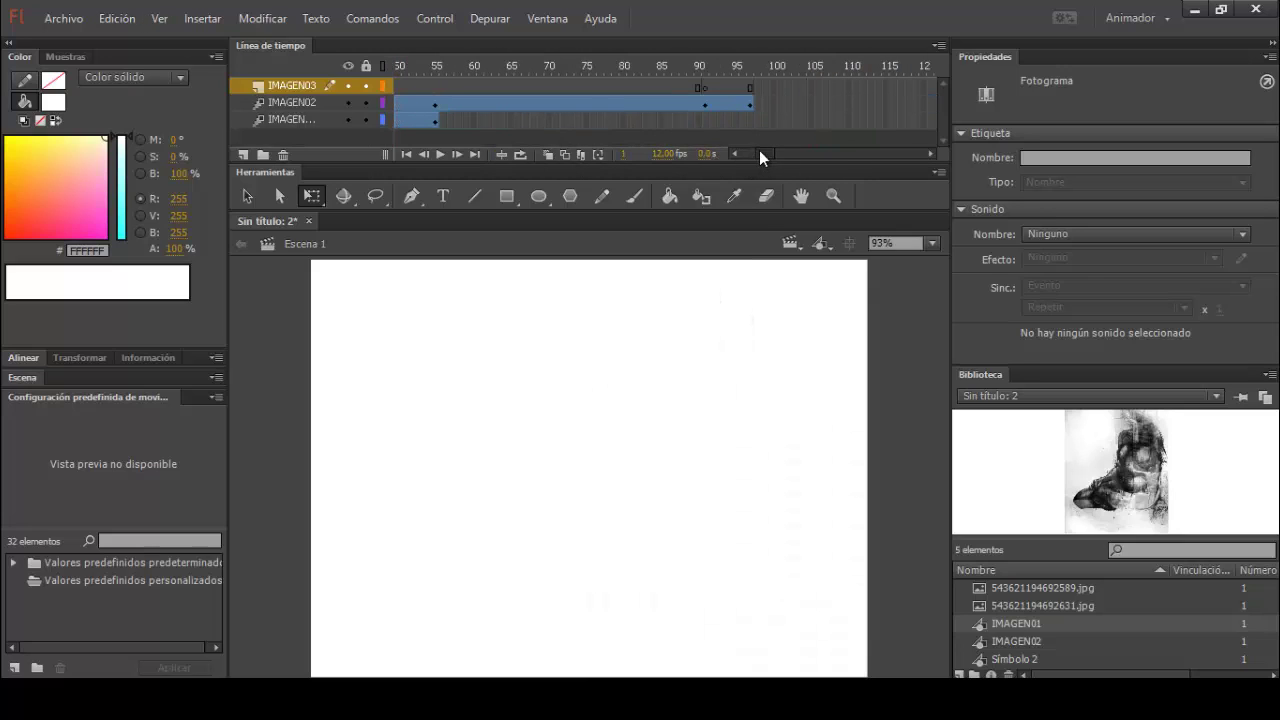
click(705, 87)
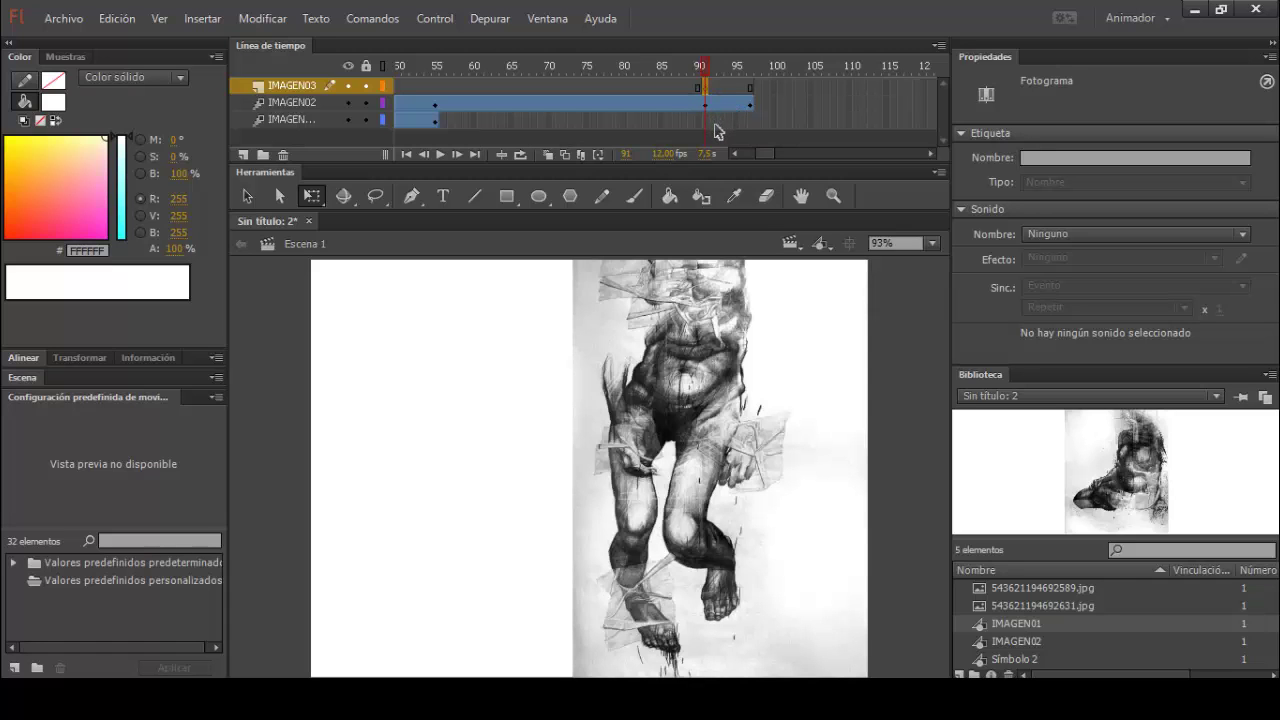
click(77, 20)
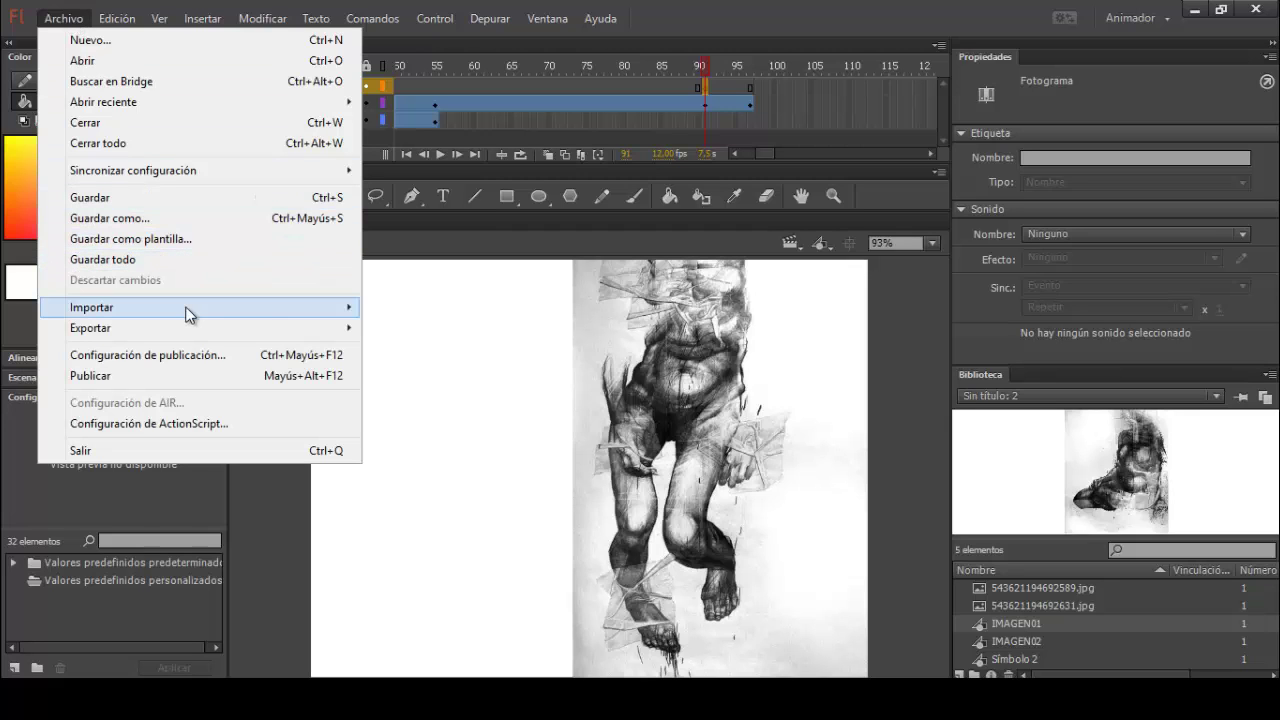
mouse_move(190, 315)
click(419, 307)
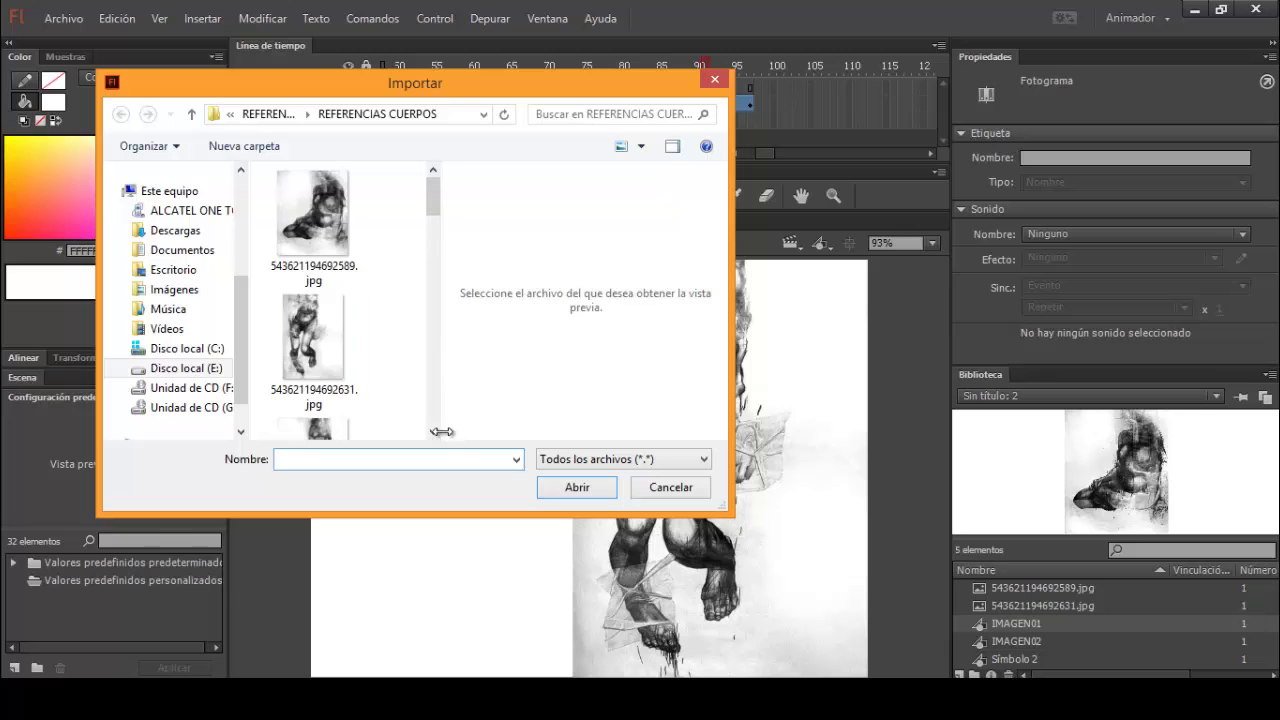
scroll(433, 431, down, 2)
click(327, 255)
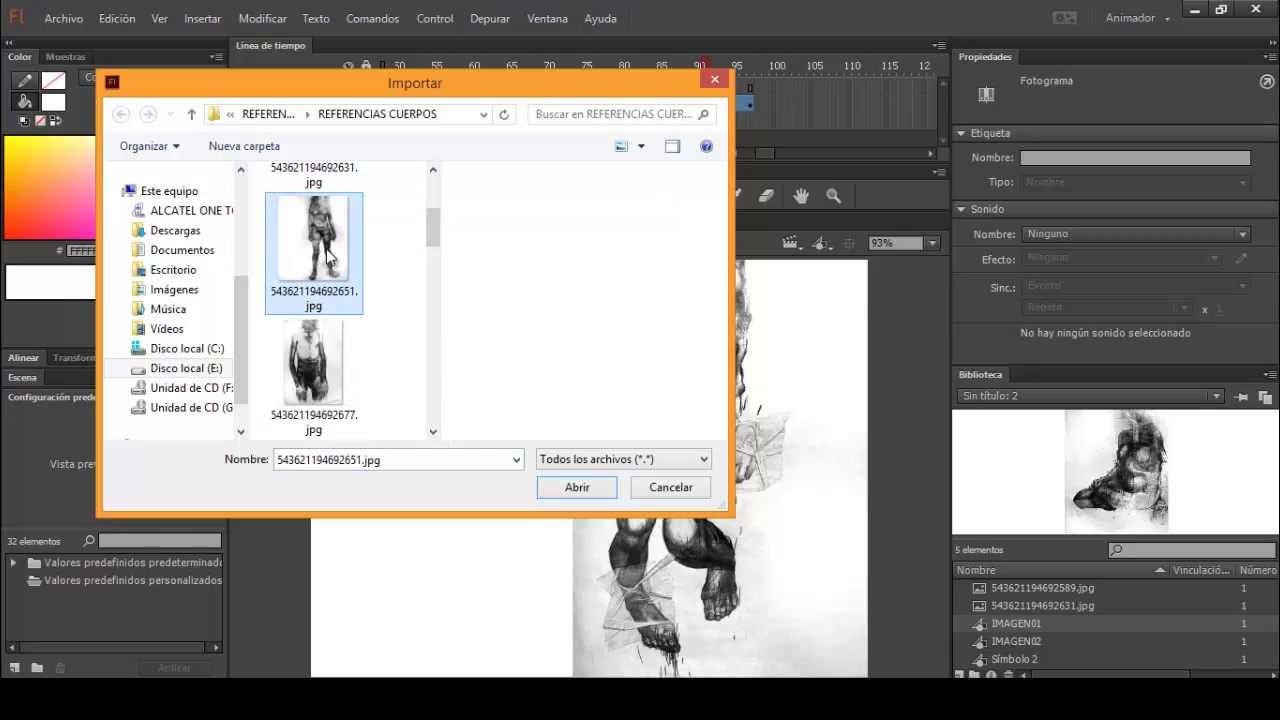
click(575, 487)
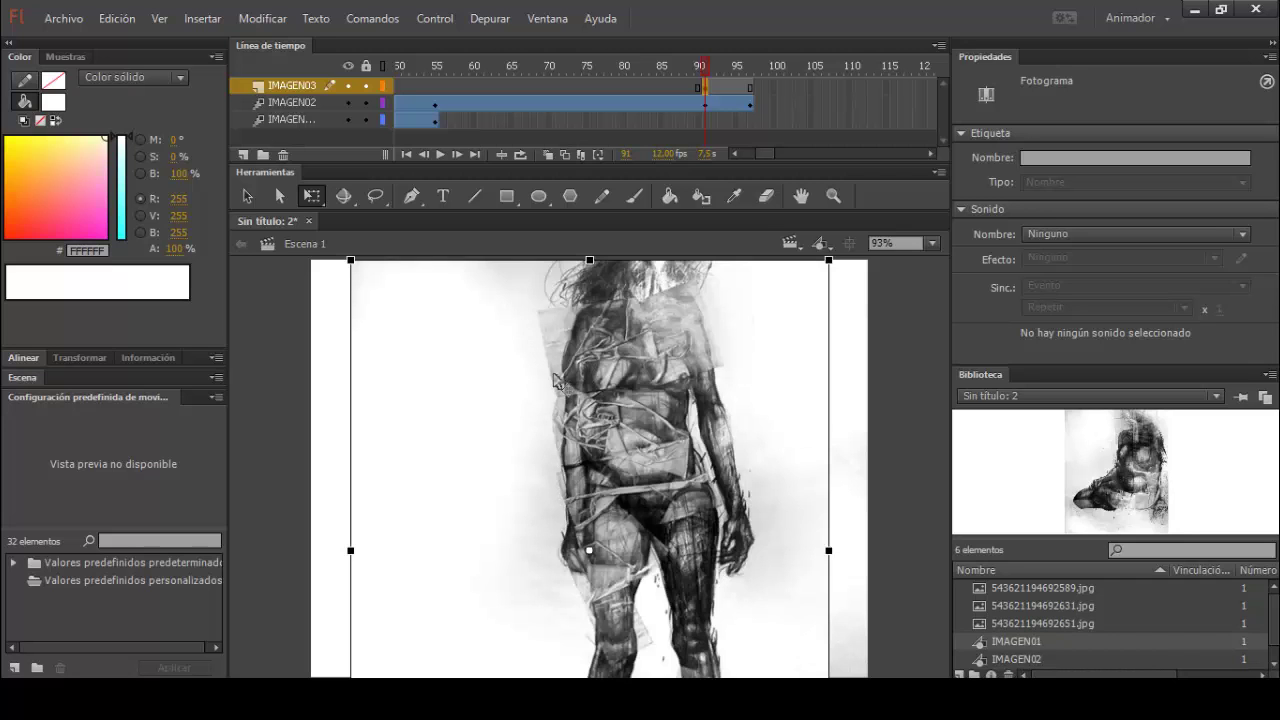
Convert the imported picture into a graphic symbol (Gráfico) named IMAGEN03
right_click(645, 362)
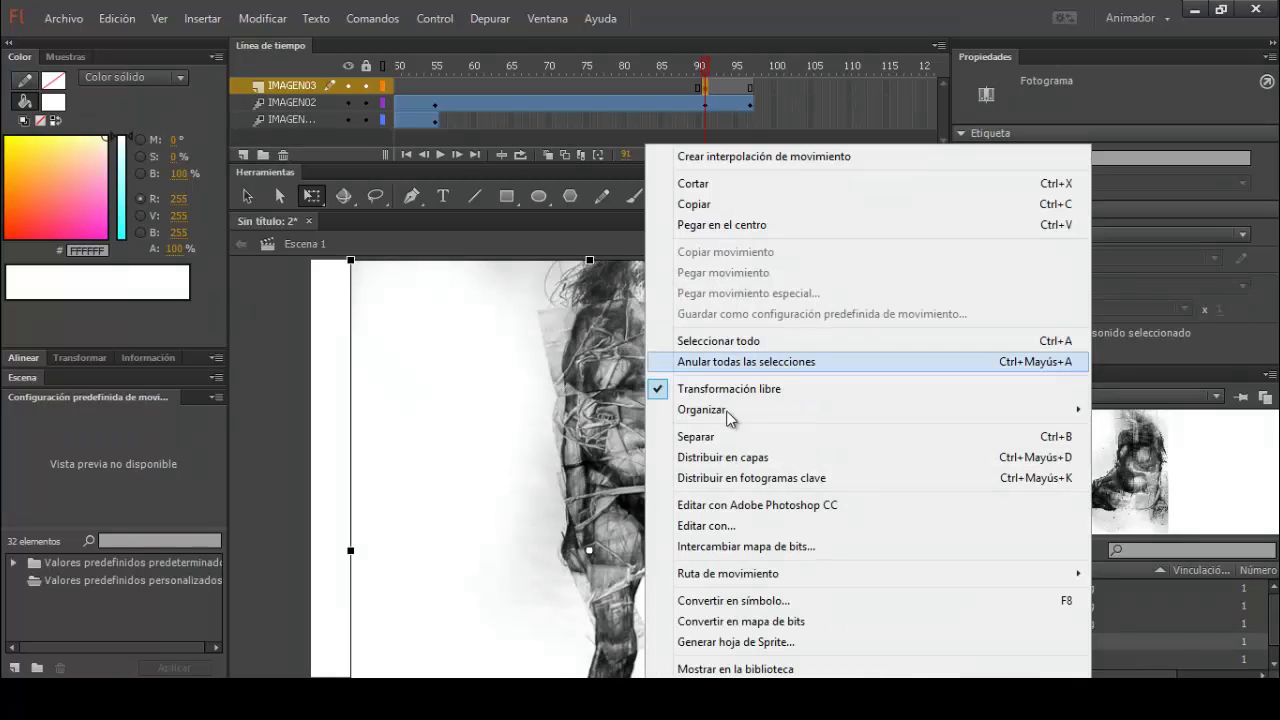
click(823, 598)
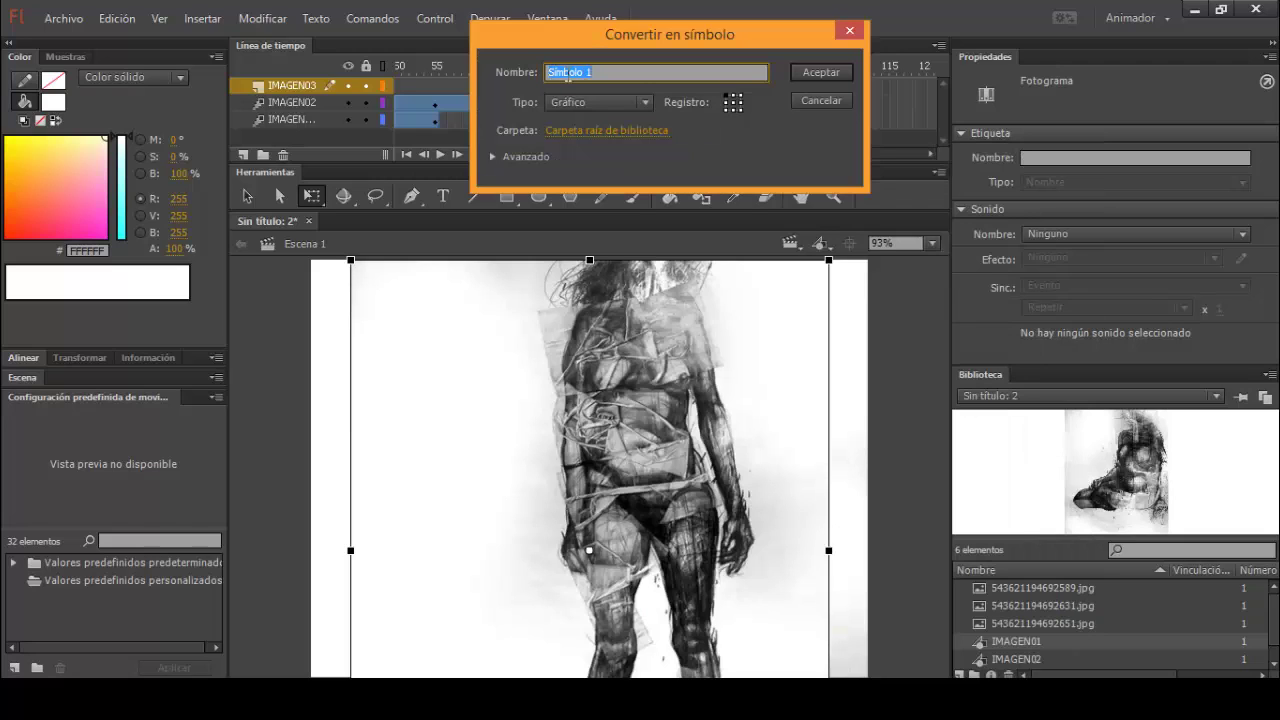
text(IMAGEN03)
click(552, 103)
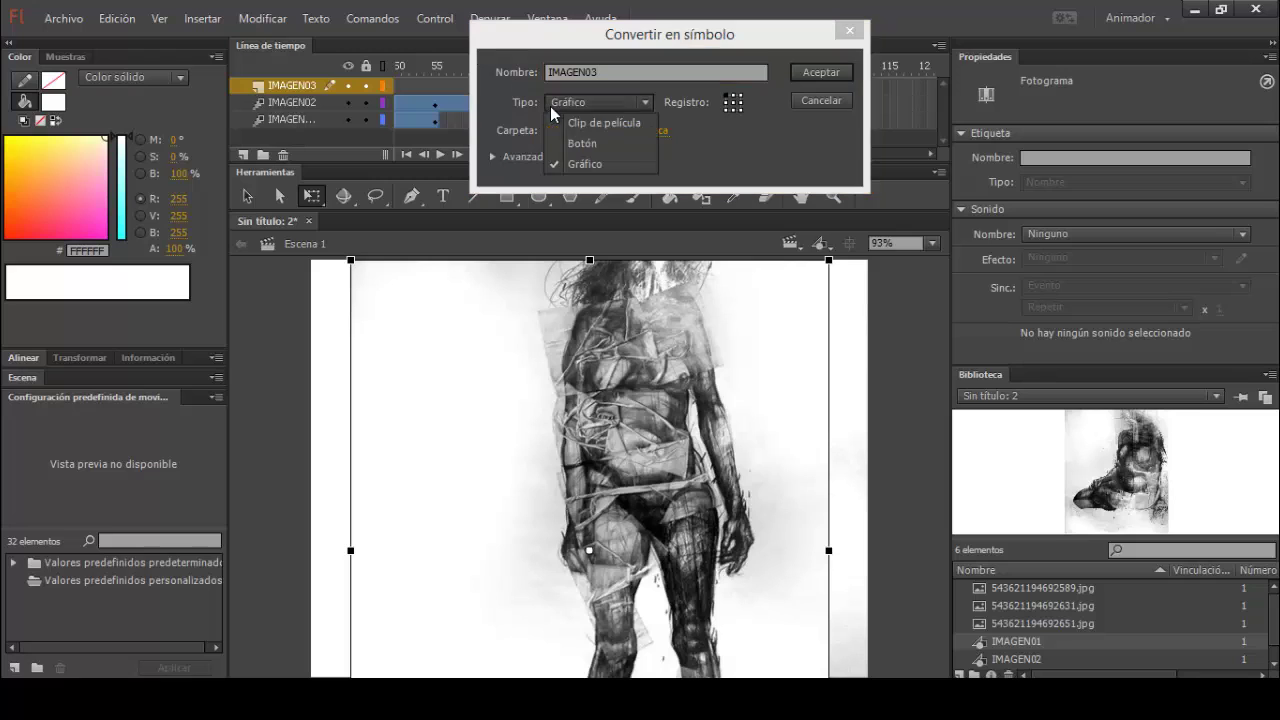
click(556, 163)
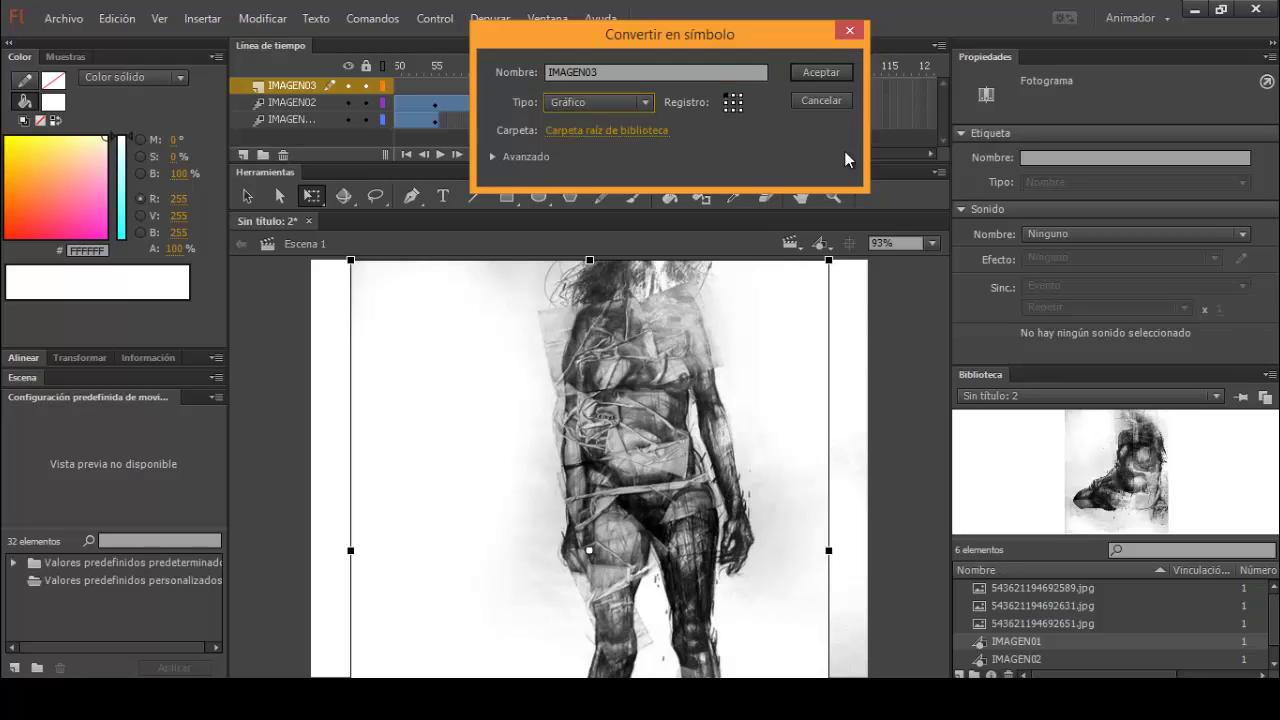
click(840, 78)
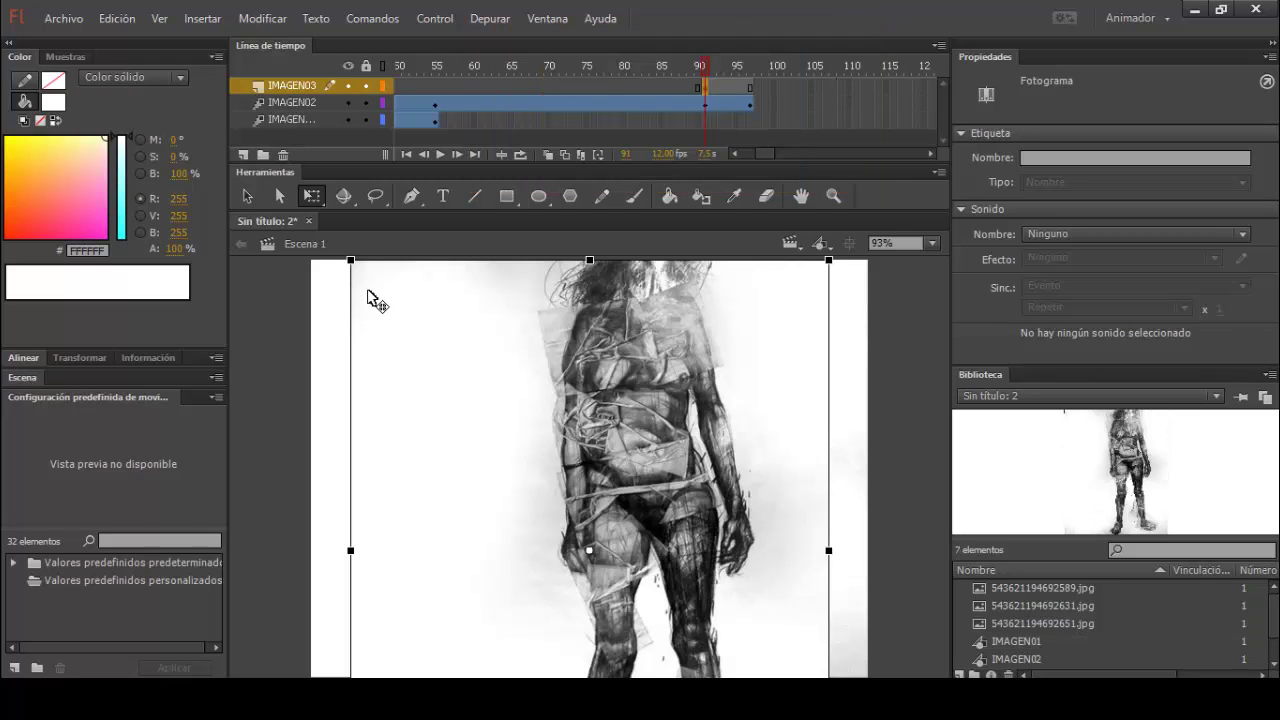
Scale the IMAGEN03 figure to about 395.6 x 480.5 px and fit it flush against the stage's right edge at full stage height
drag(358, 270, 430, 330)
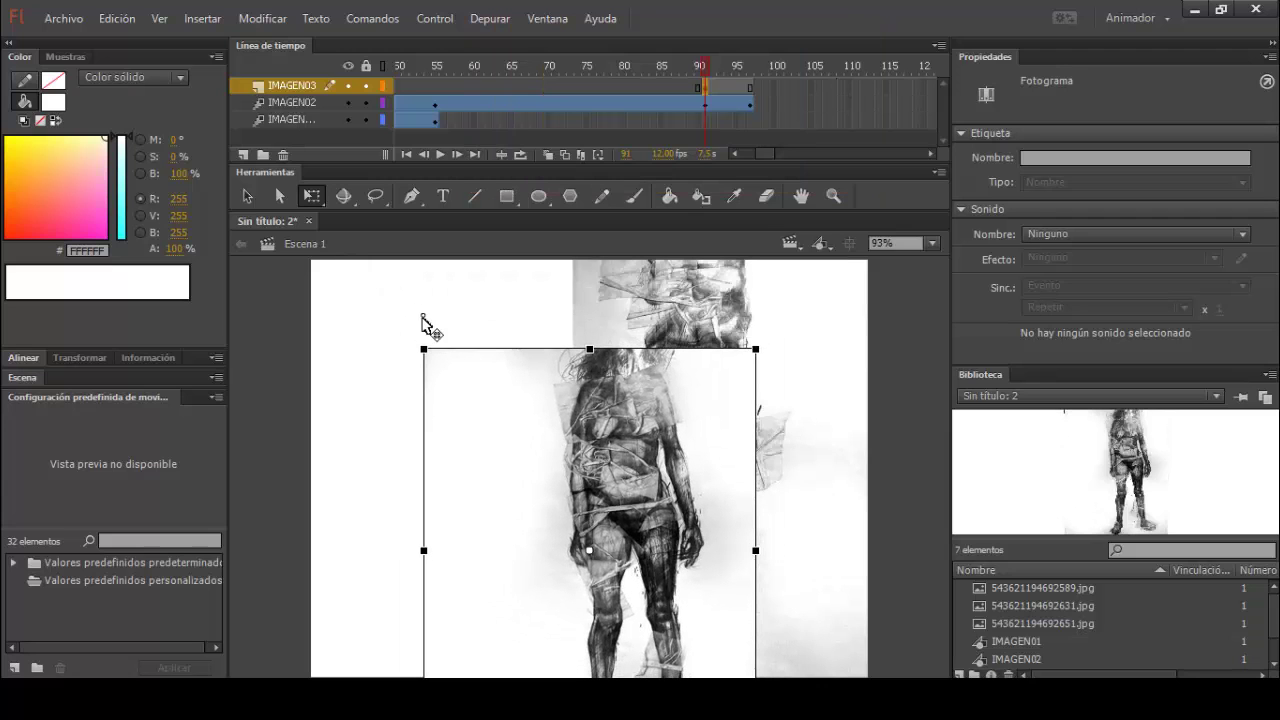
drag(637, 513, 746, 415)
drag(702, 461, 710, 454)
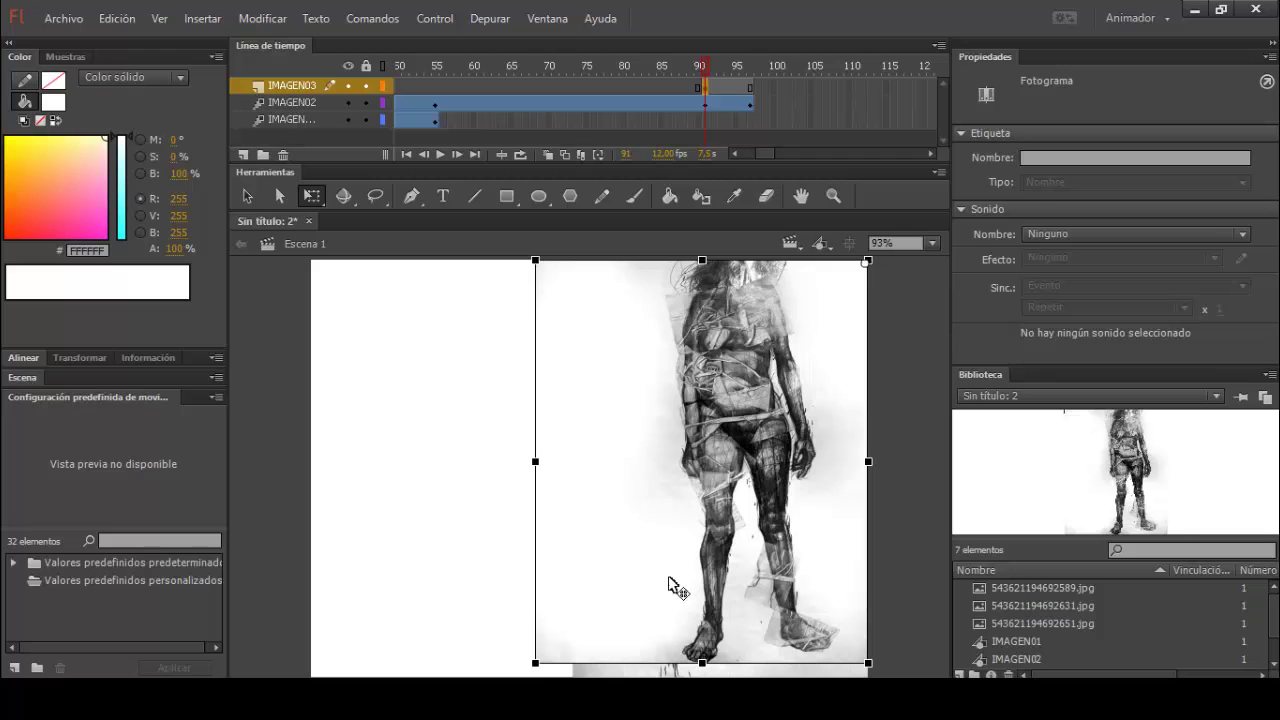
drag(536, 663, 524, 676)
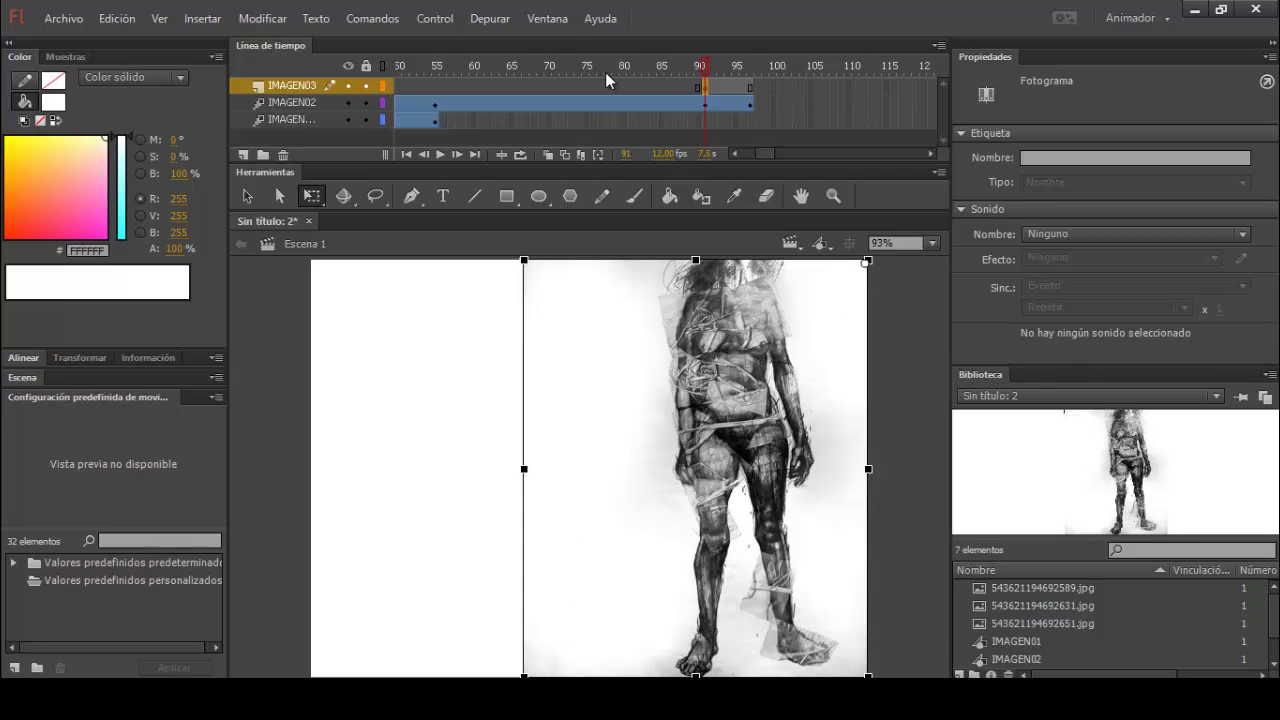
Create a motion tween on the IMAGEN03 layer and insert a keyframe for all properties (Todo) at frame 97
right_click(739, 86)
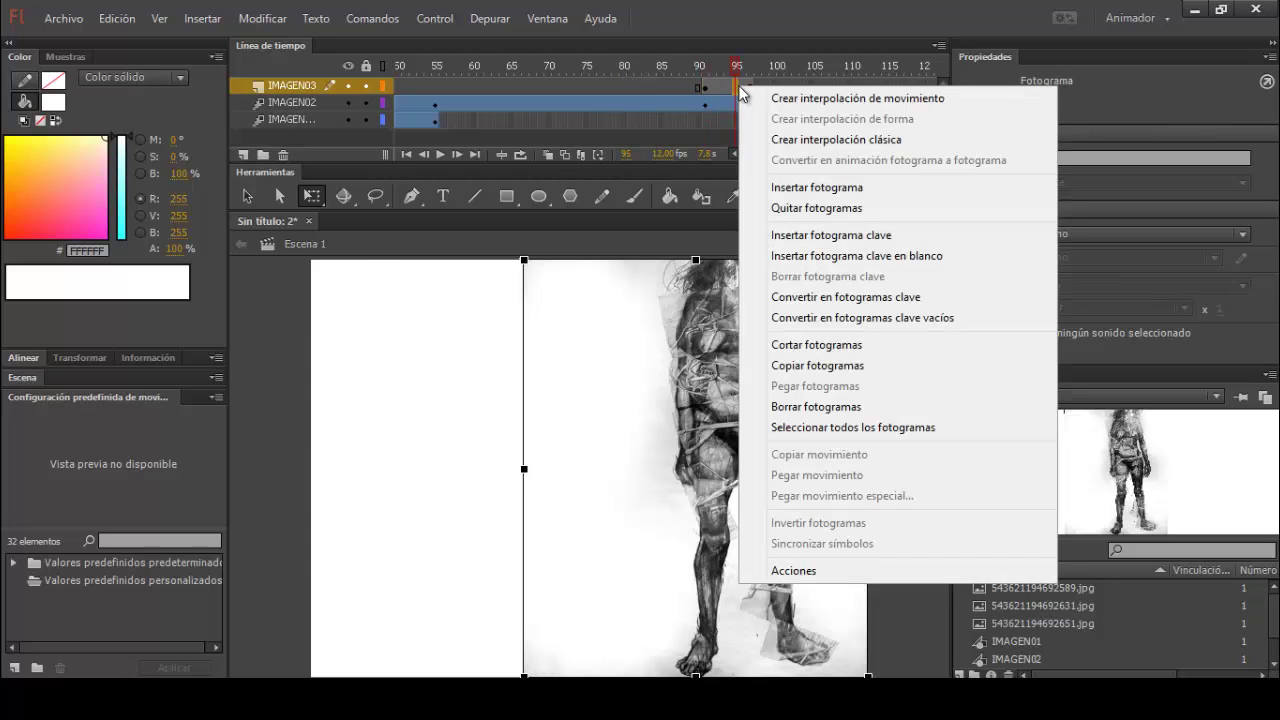
click(810, 100)
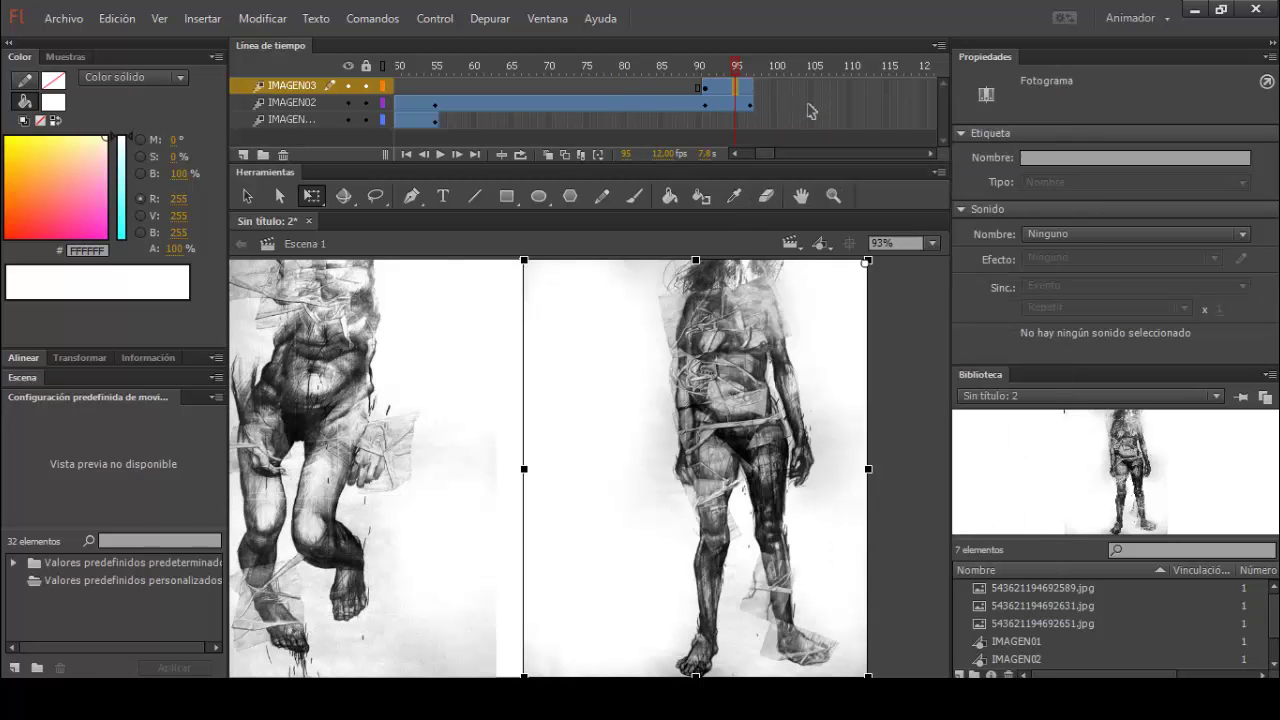
click(752, 90)
right_click(752, 90)
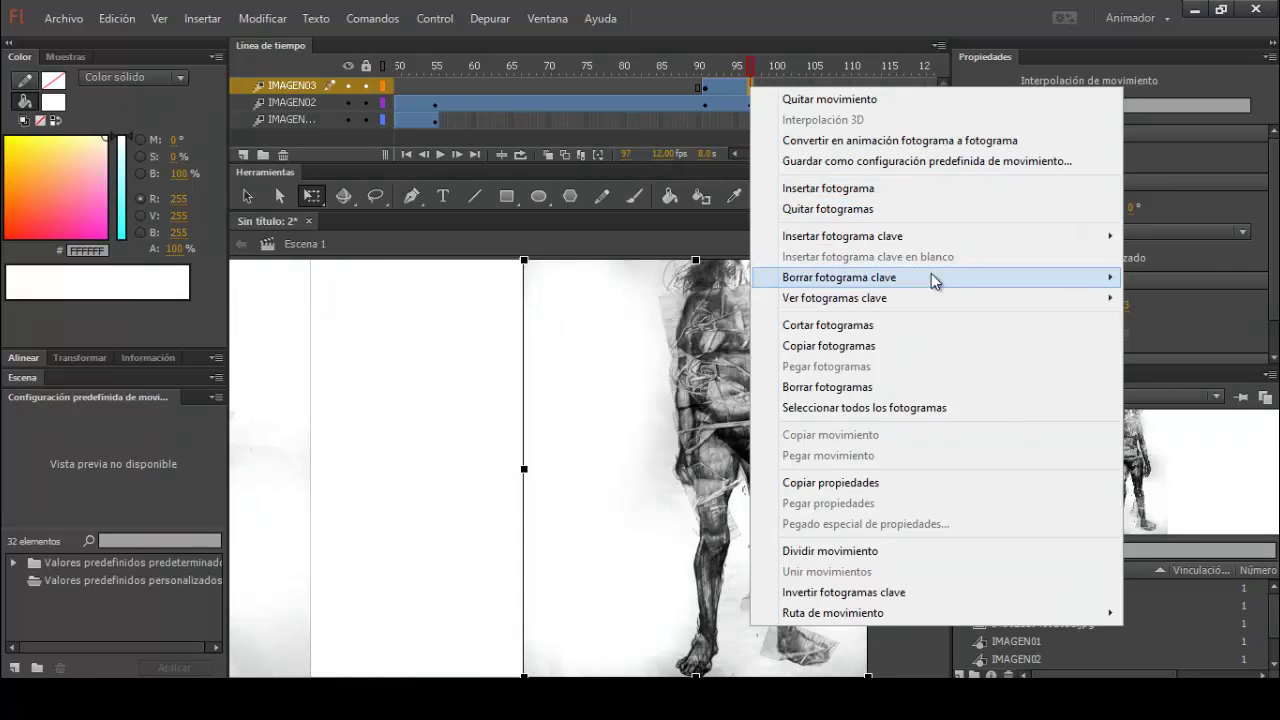
mouse_move(937, 244)
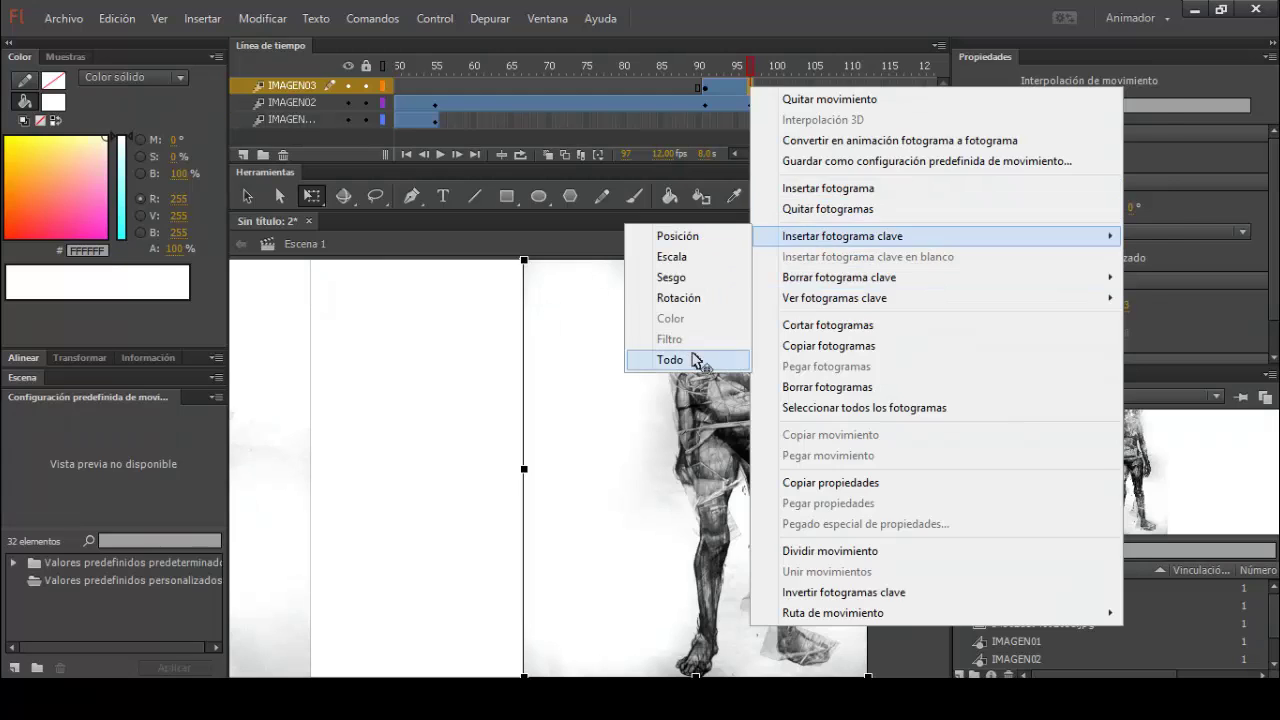
click(666, 360)
Move the IMAGEN03 figure just off the stage's right edge at frame 91 and preview its slide-in
click(703, 68)
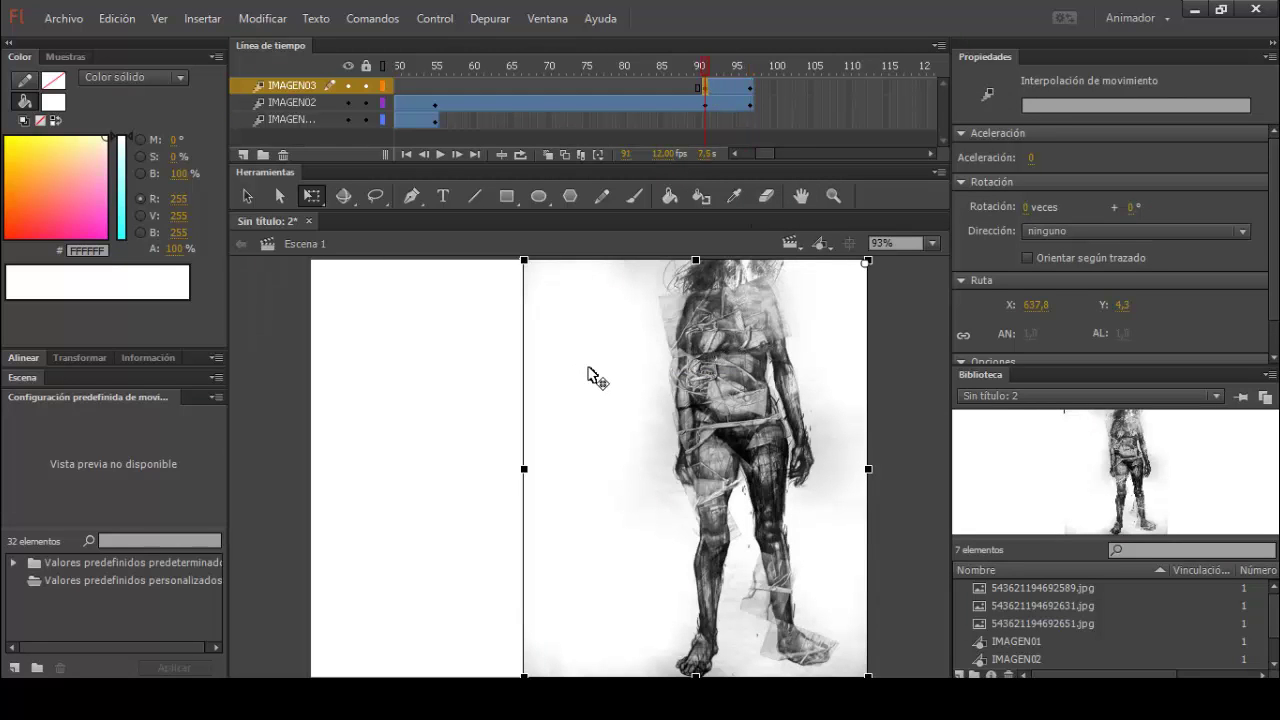
drag(603, 372, 950, 366)
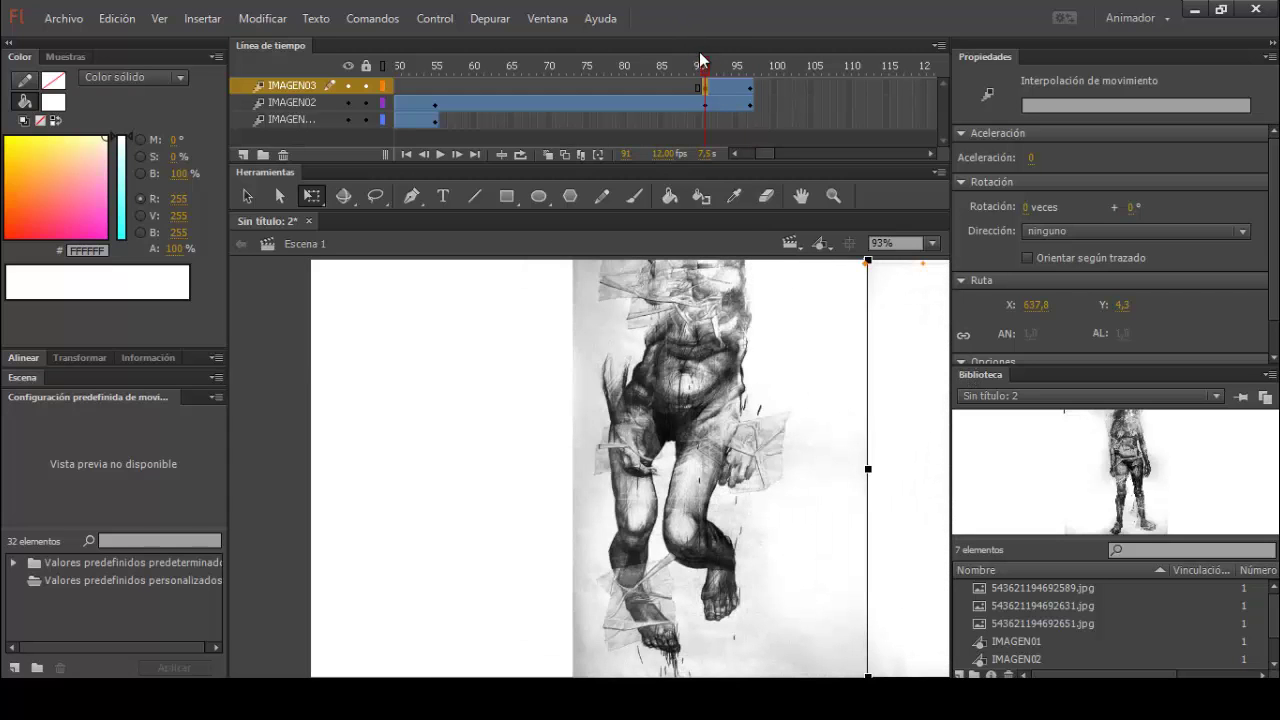
drag(703, 65, 754, 73)
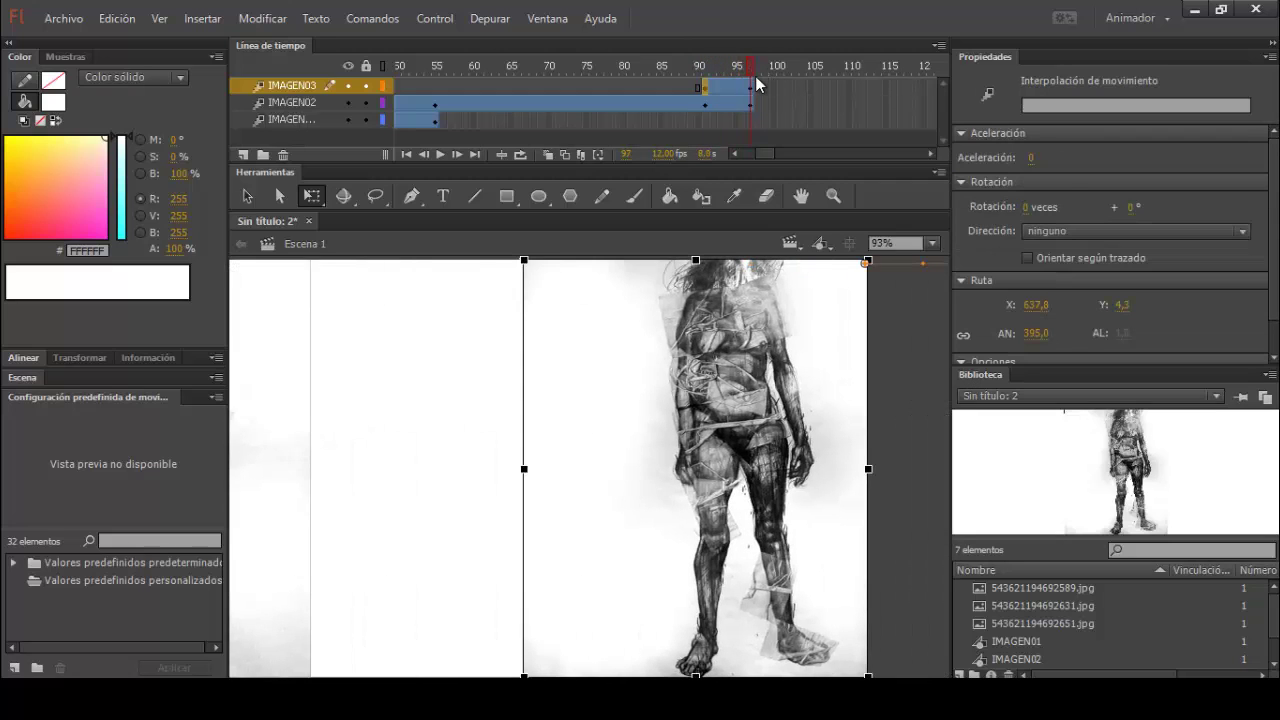
key(ctrl+Return)
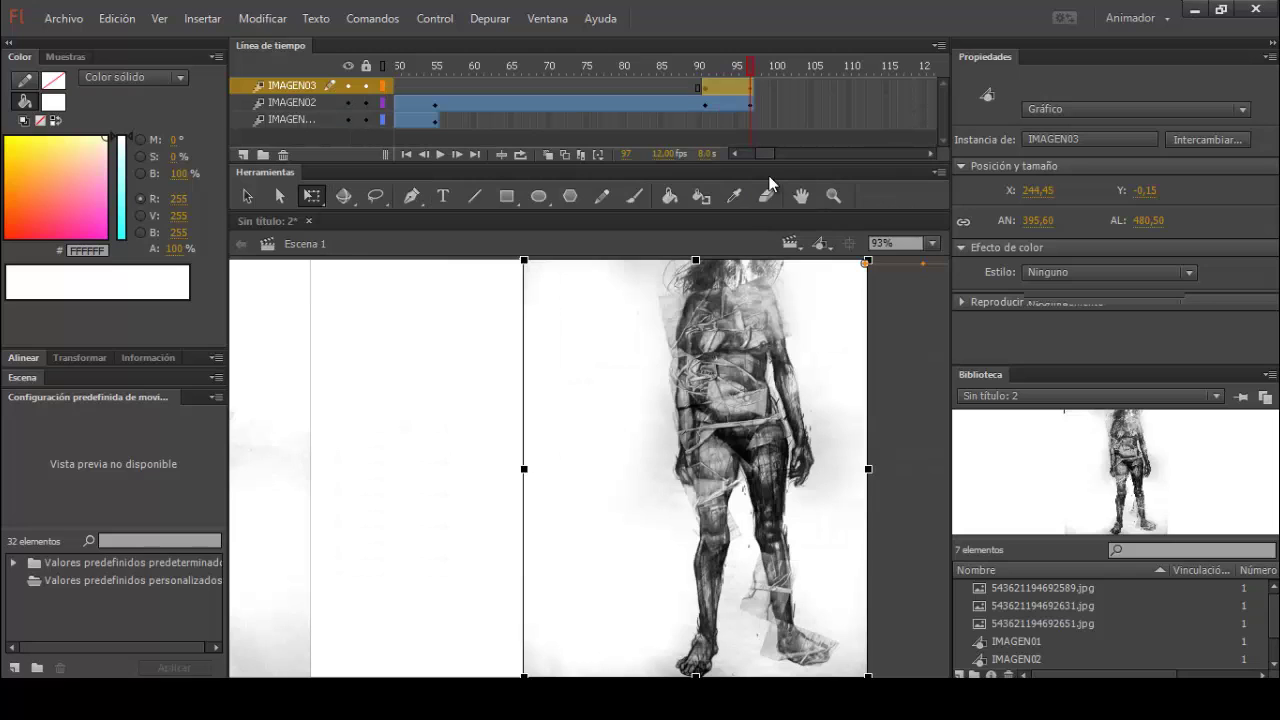
Extend the IMAGEN03 tween to frame 131 and test the movie
click(932, 154)
click(930, 154)
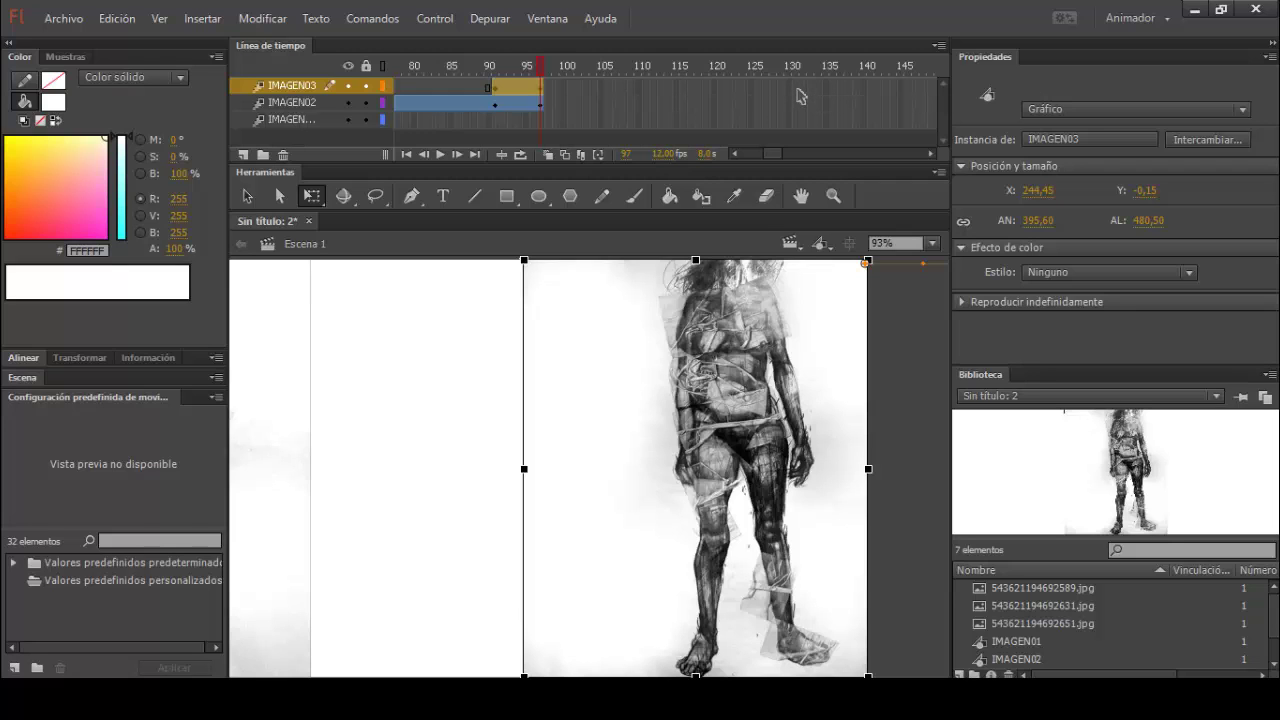
right_click(797, 88)
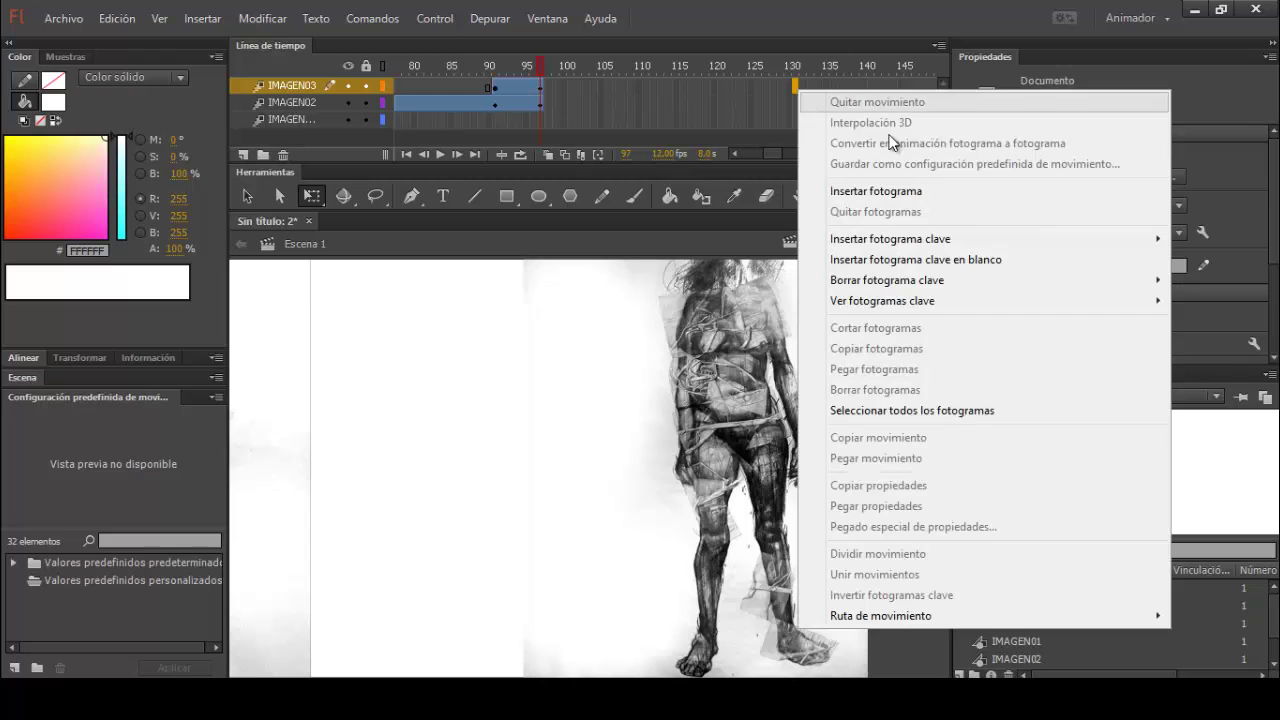
click(930, 188)
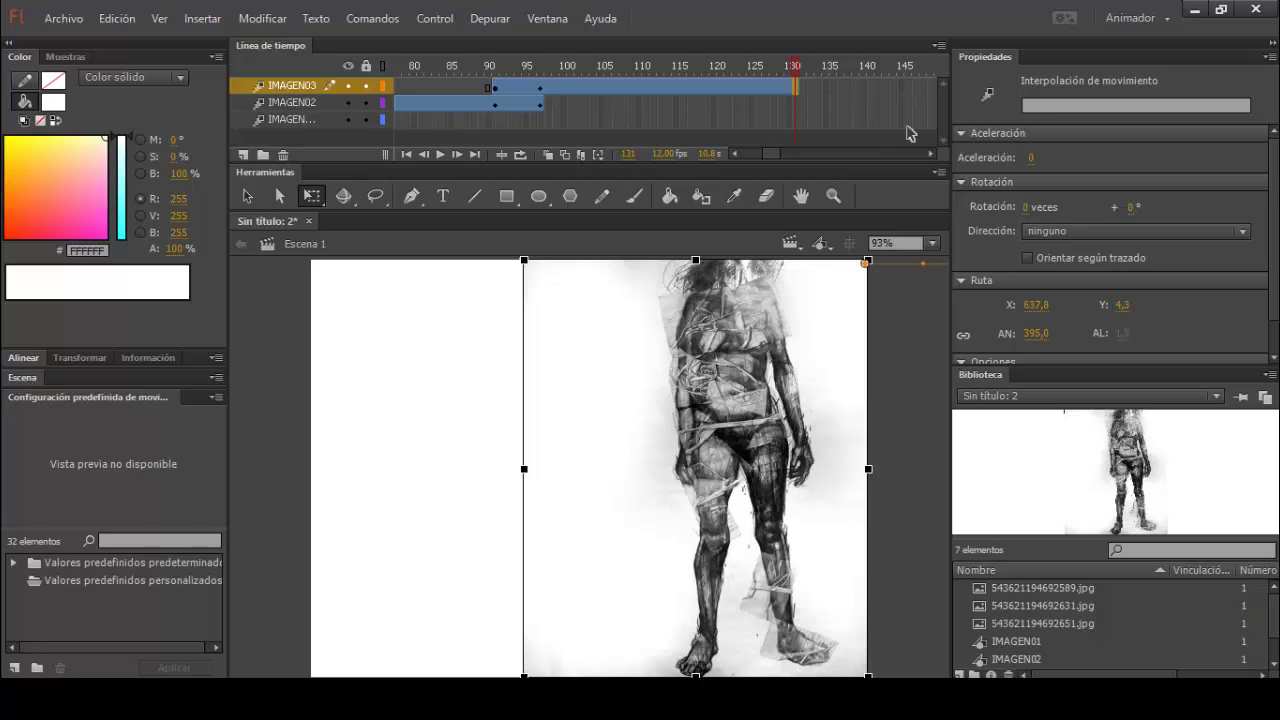
key(ctrl+Return)
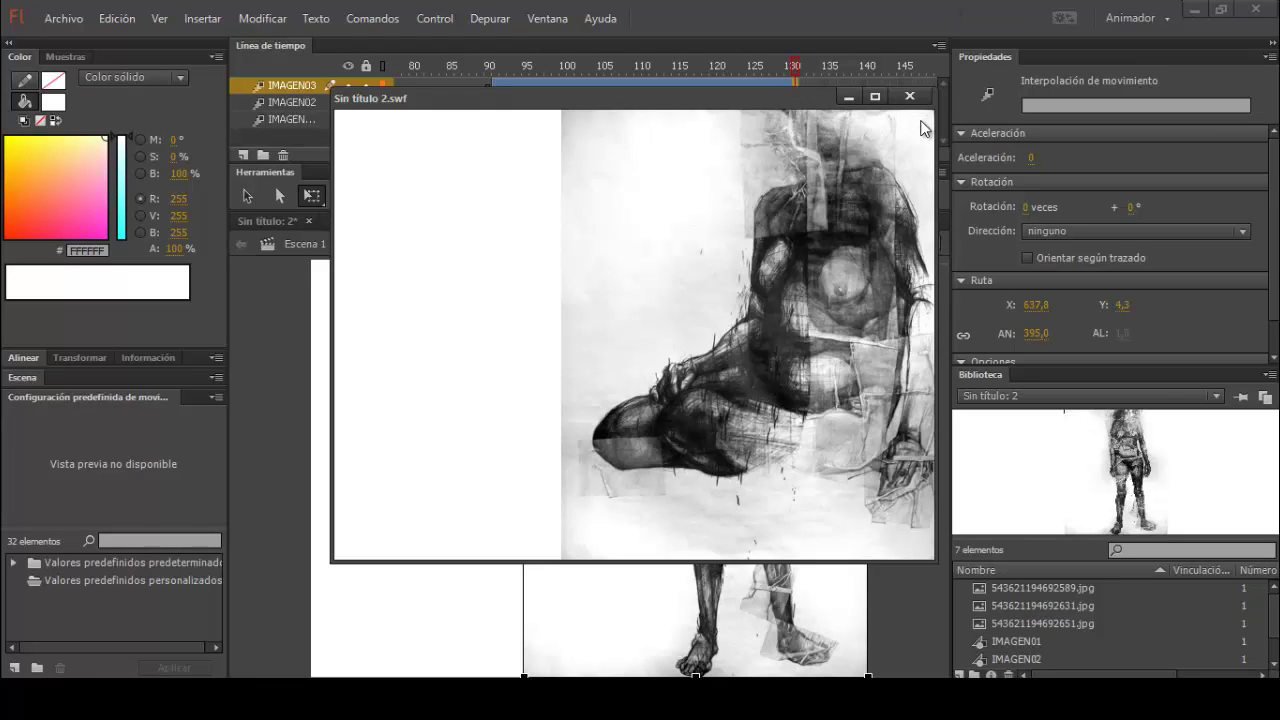
click(909, 95)
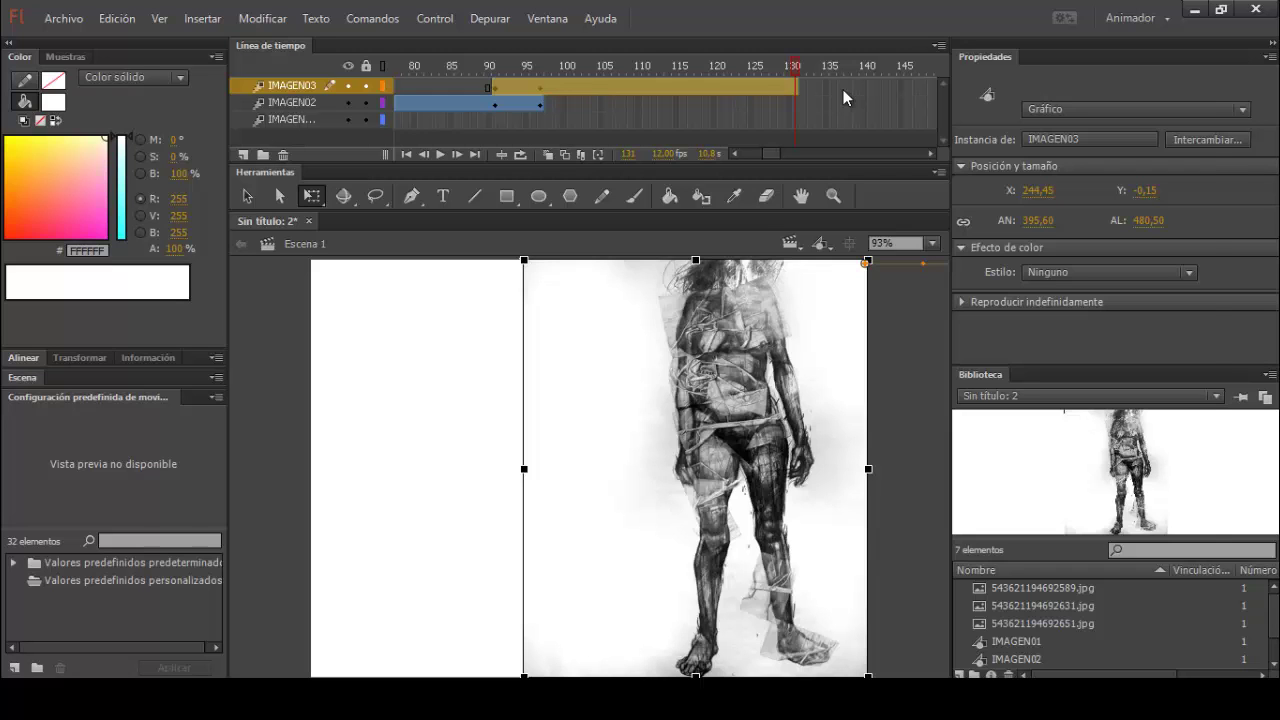
Insert a keyframe for all properties (Todo) at frame 131 of the IMAGEN03 tween and extend the tween to frame 137
right_click(843, 89)
click(792, 86)
right_click(797, 88)
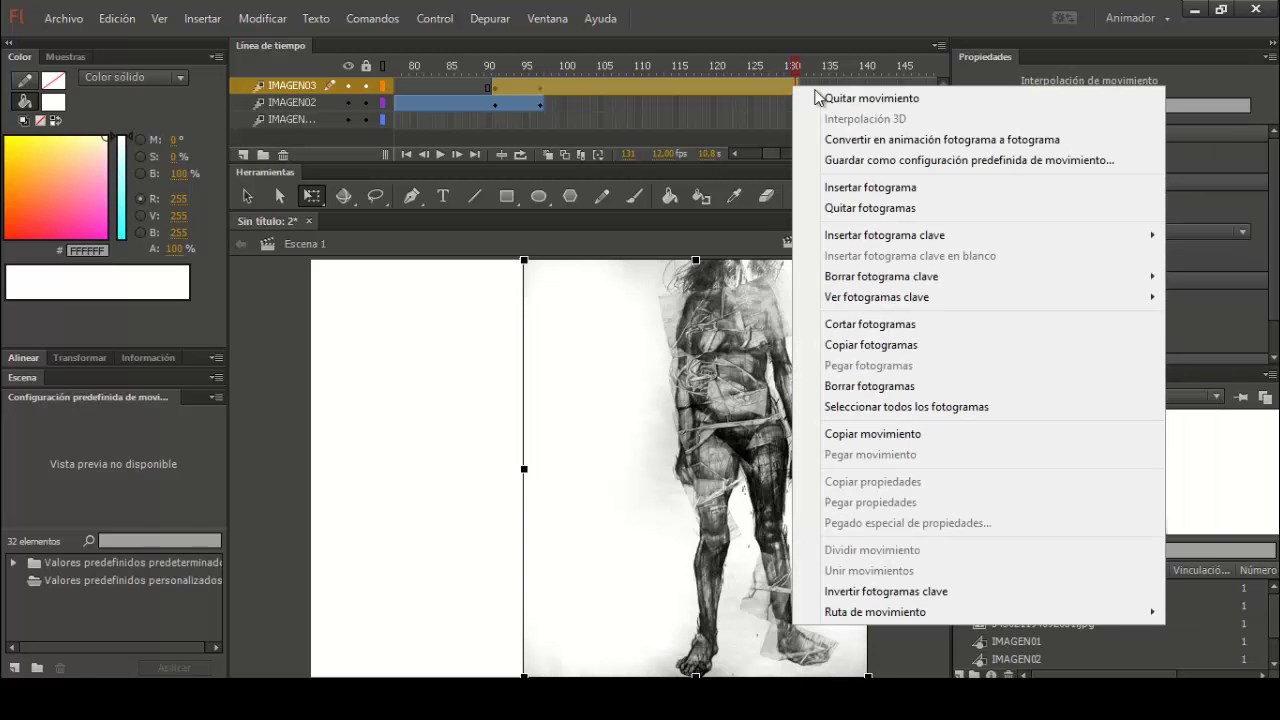
mouse_move(915, 243)
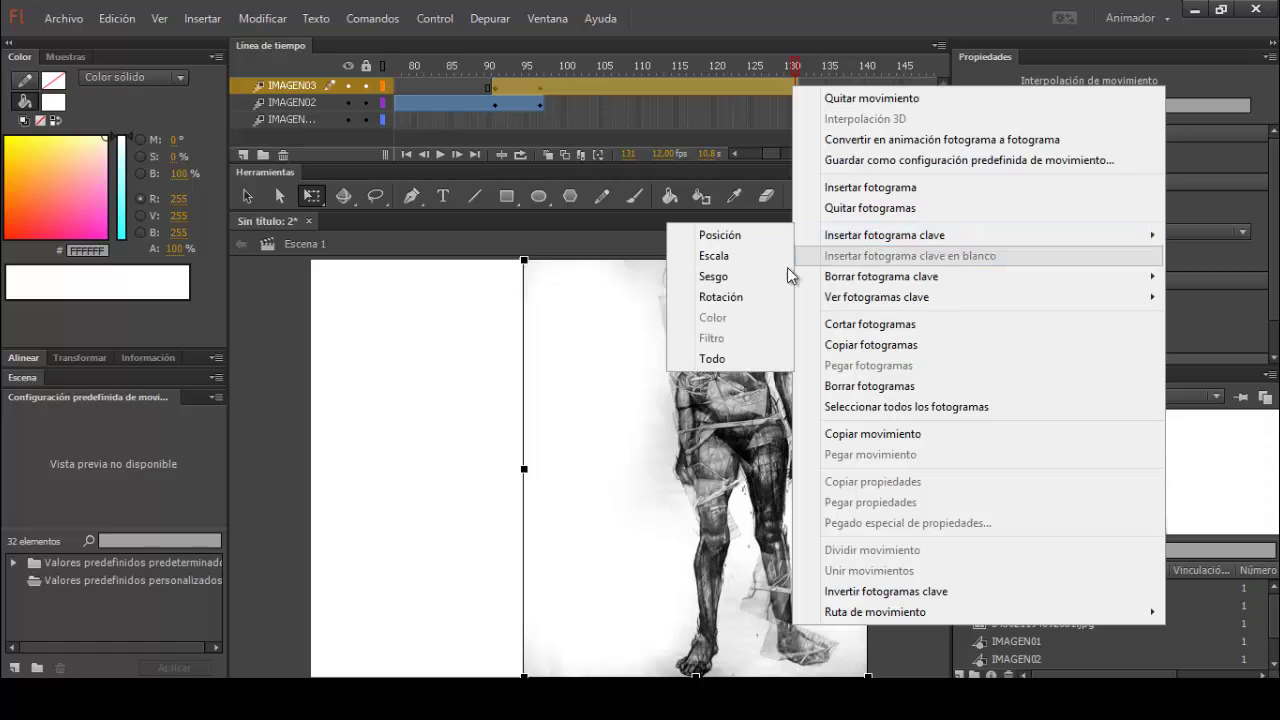
click(715, 360)
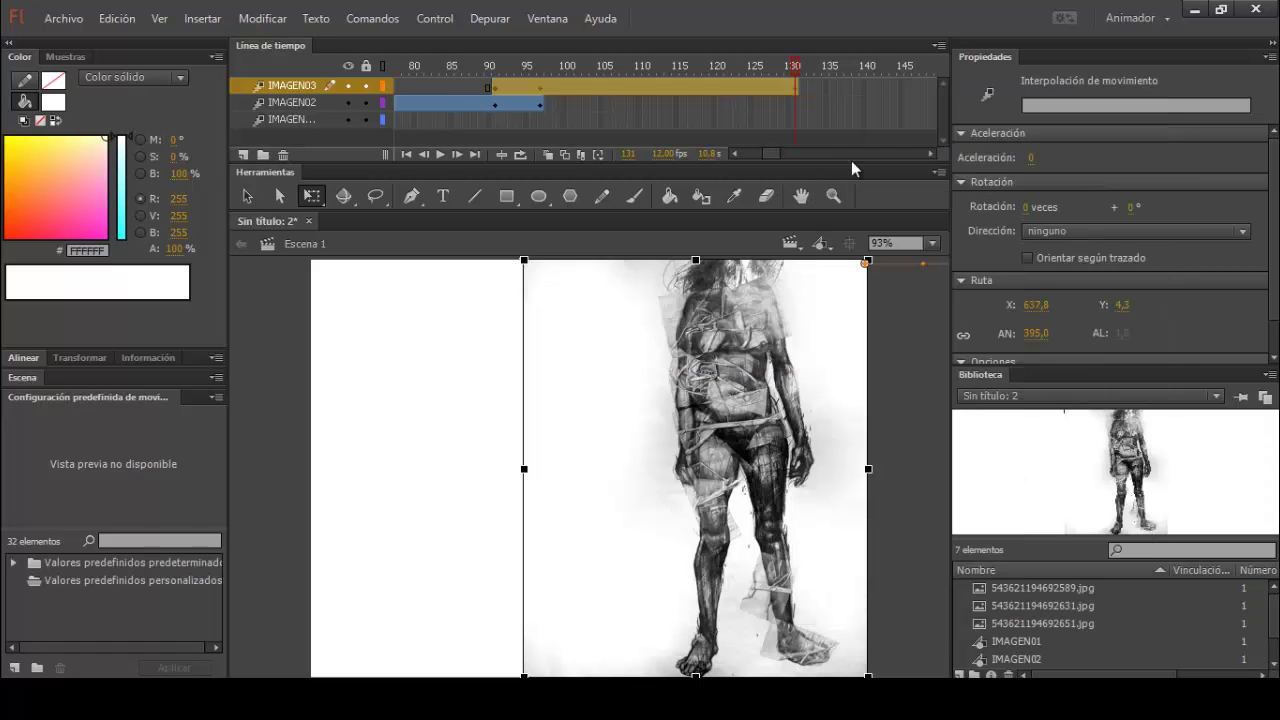
right_click(839, 89)
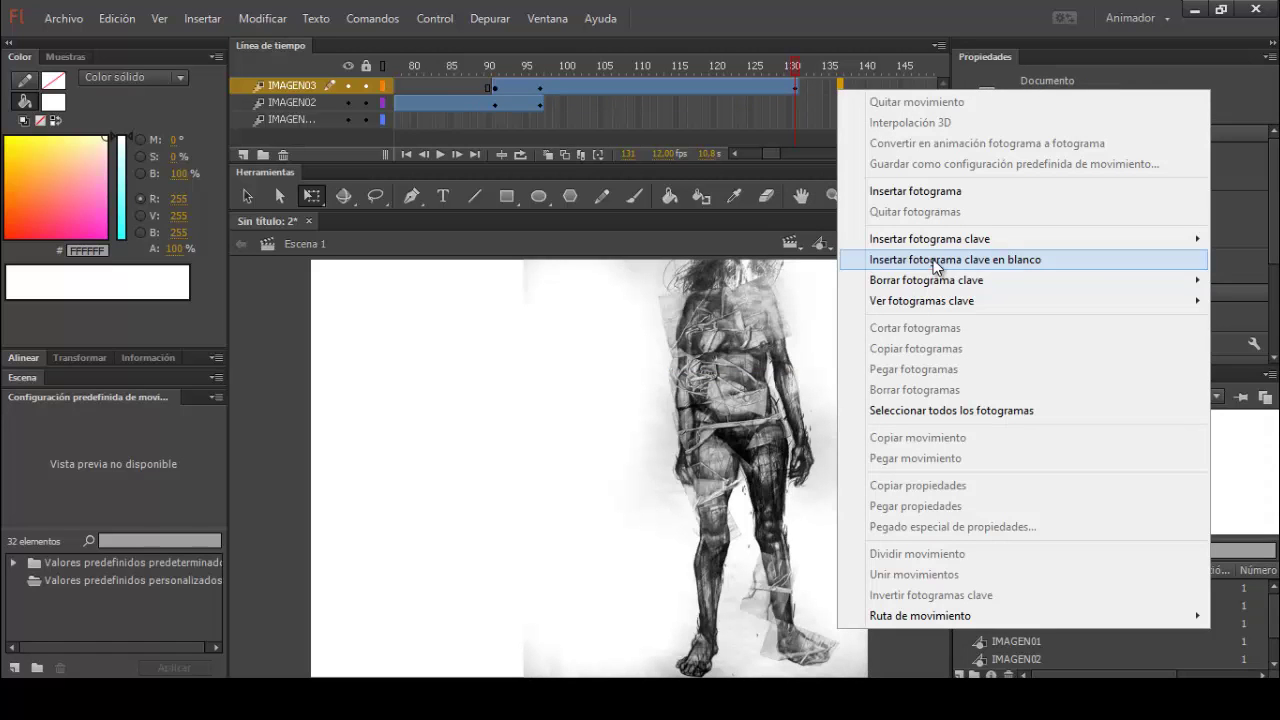
click(979, 199)
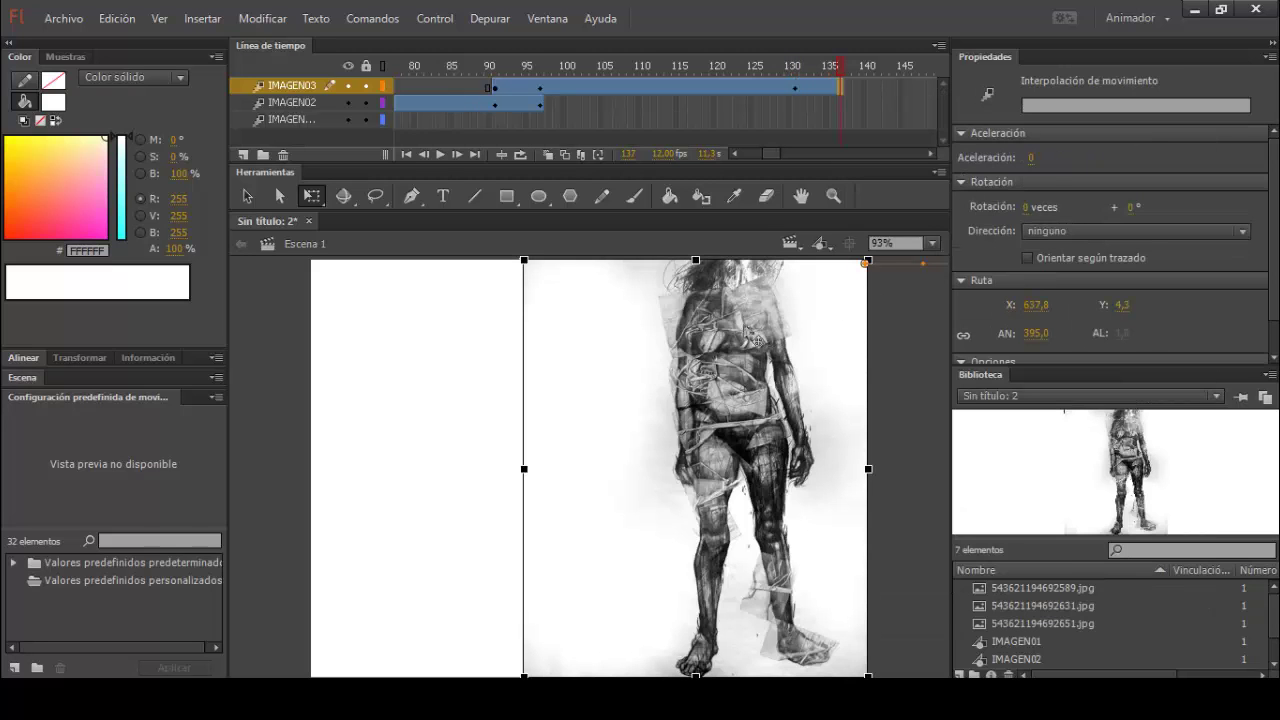
Apply an Alfa colour effect of 0% to the IMAGEN03 figure at frame 137 and test the movie
click(757, 340)
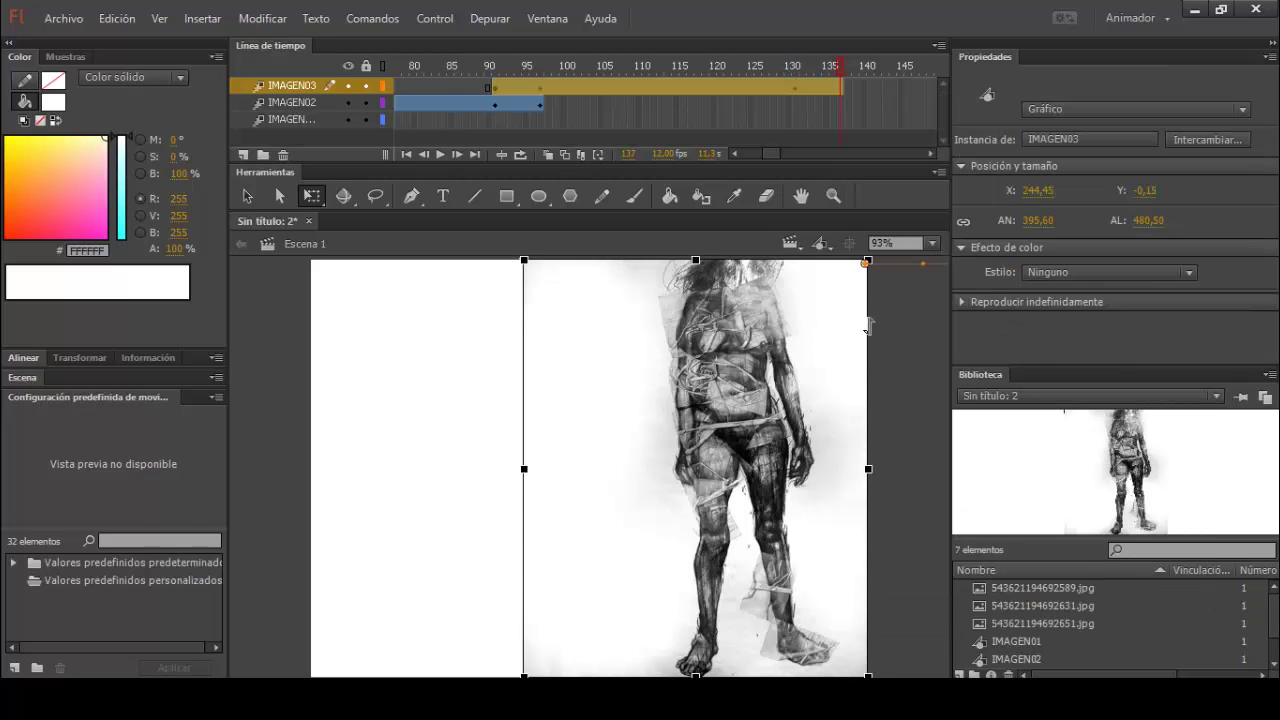
click(1071, 274)
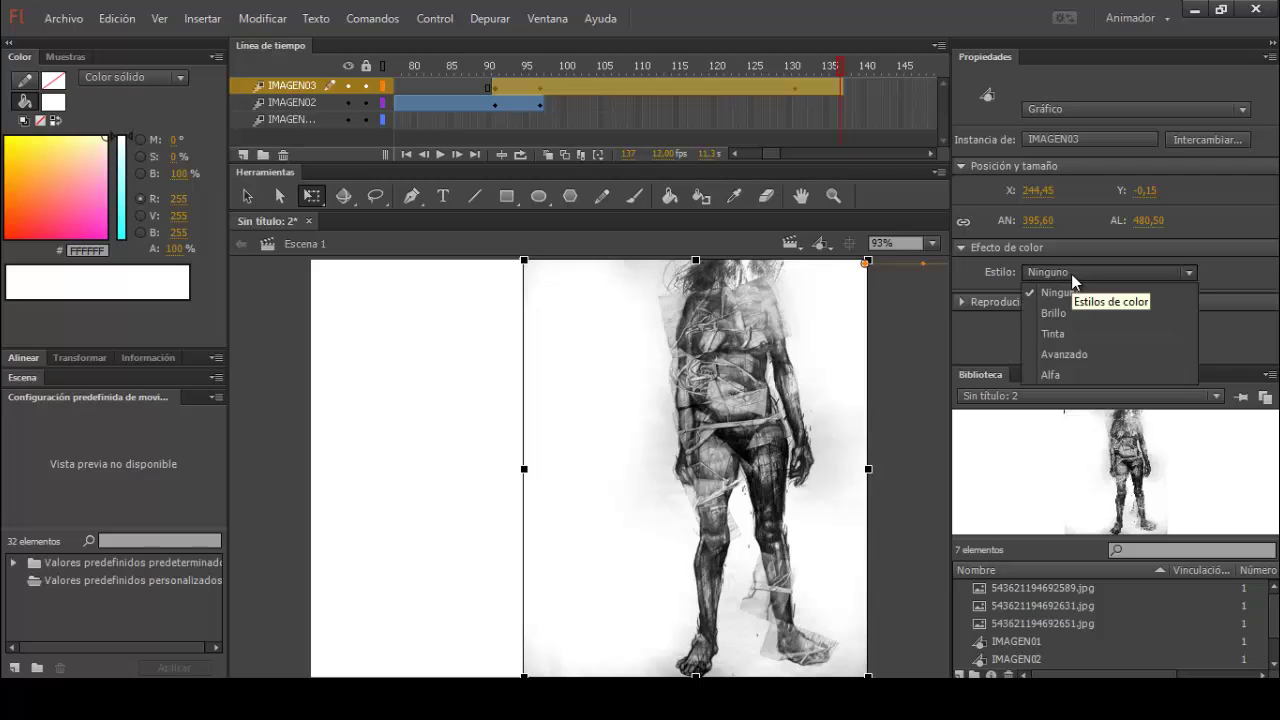
click(1070, 375)
drag(1189, 307, 971, 319)
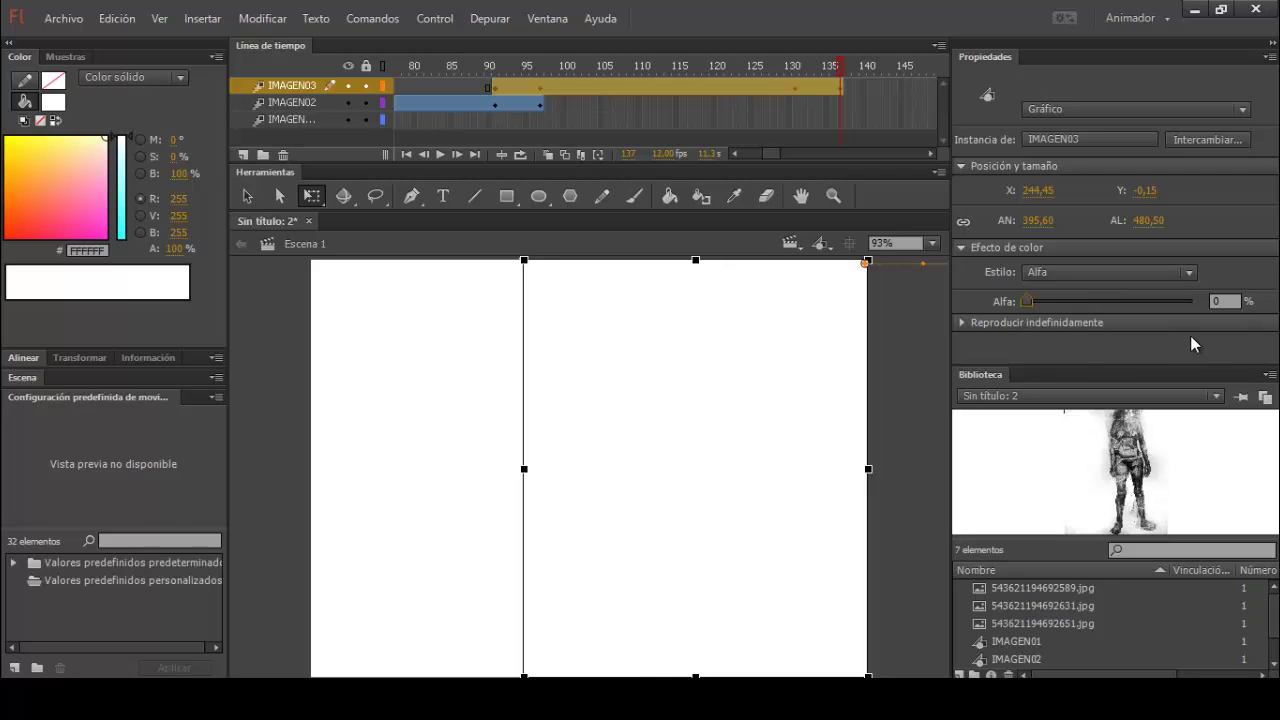
click(903, 347)
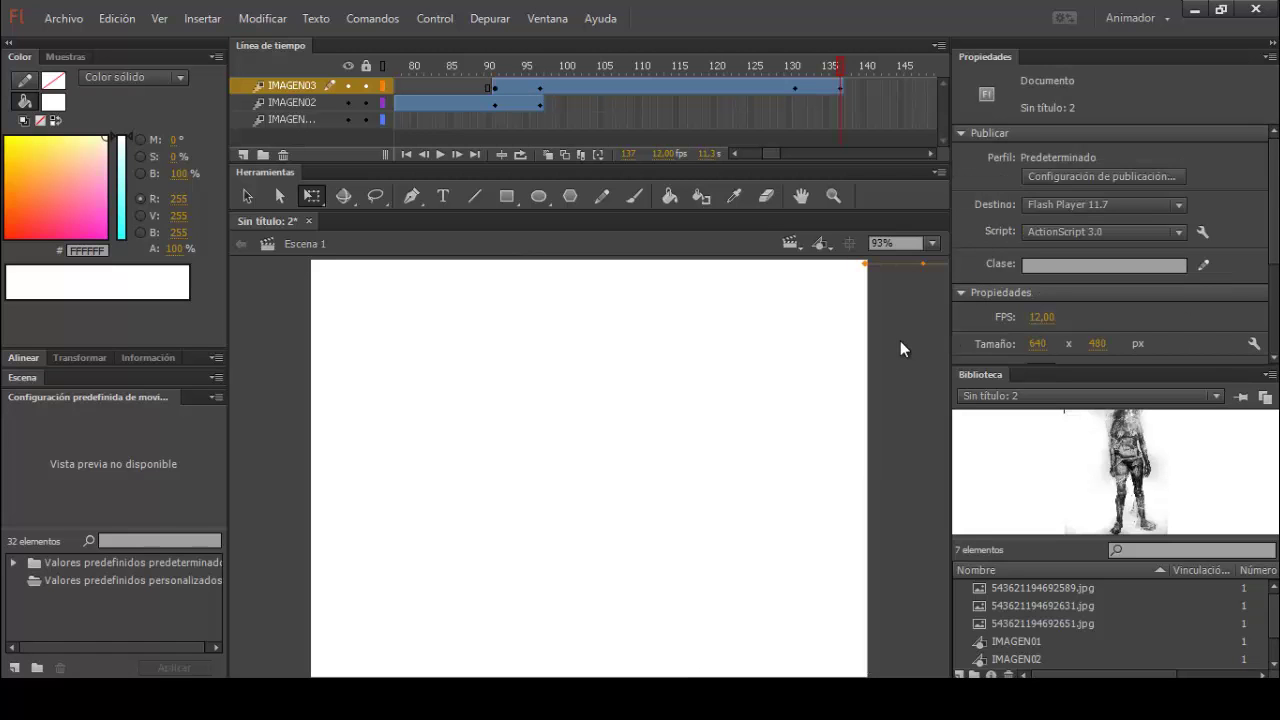
key(ctrl+Return)
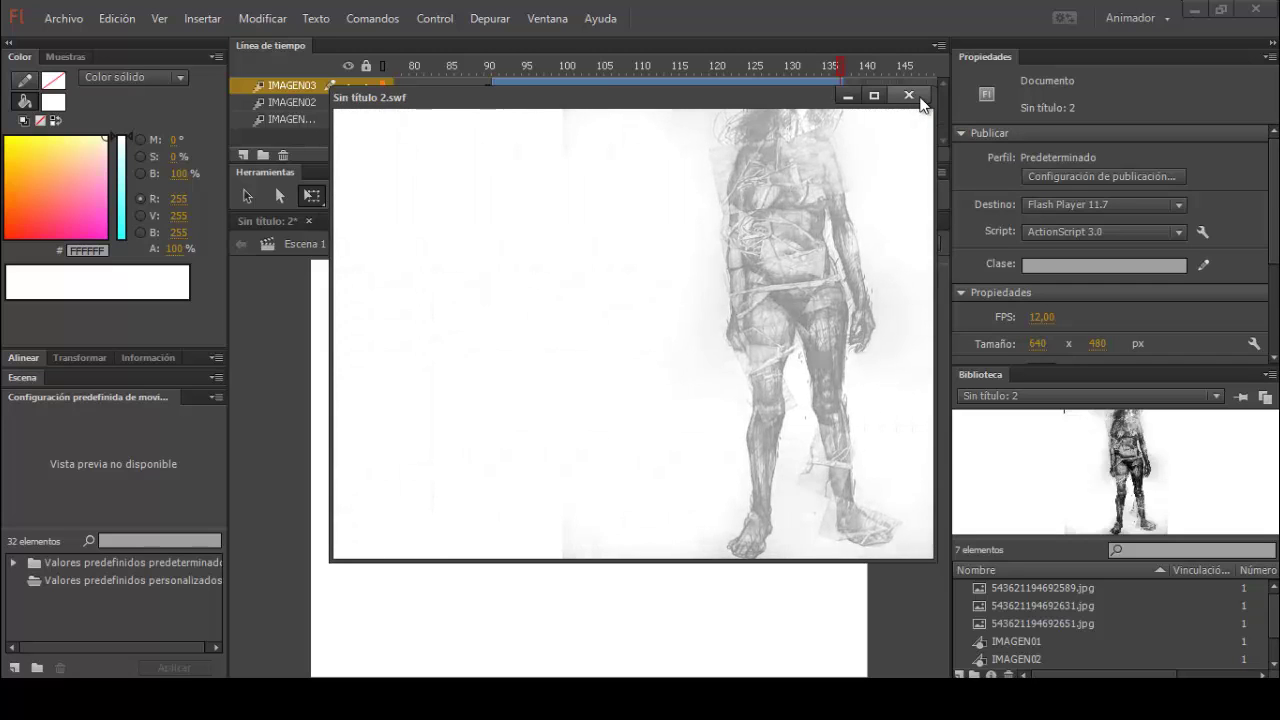
click(909, 96)
Set the IMAGEN03 figure's Alfa to 100% at the frame 131 keyframe
click(795, 88)
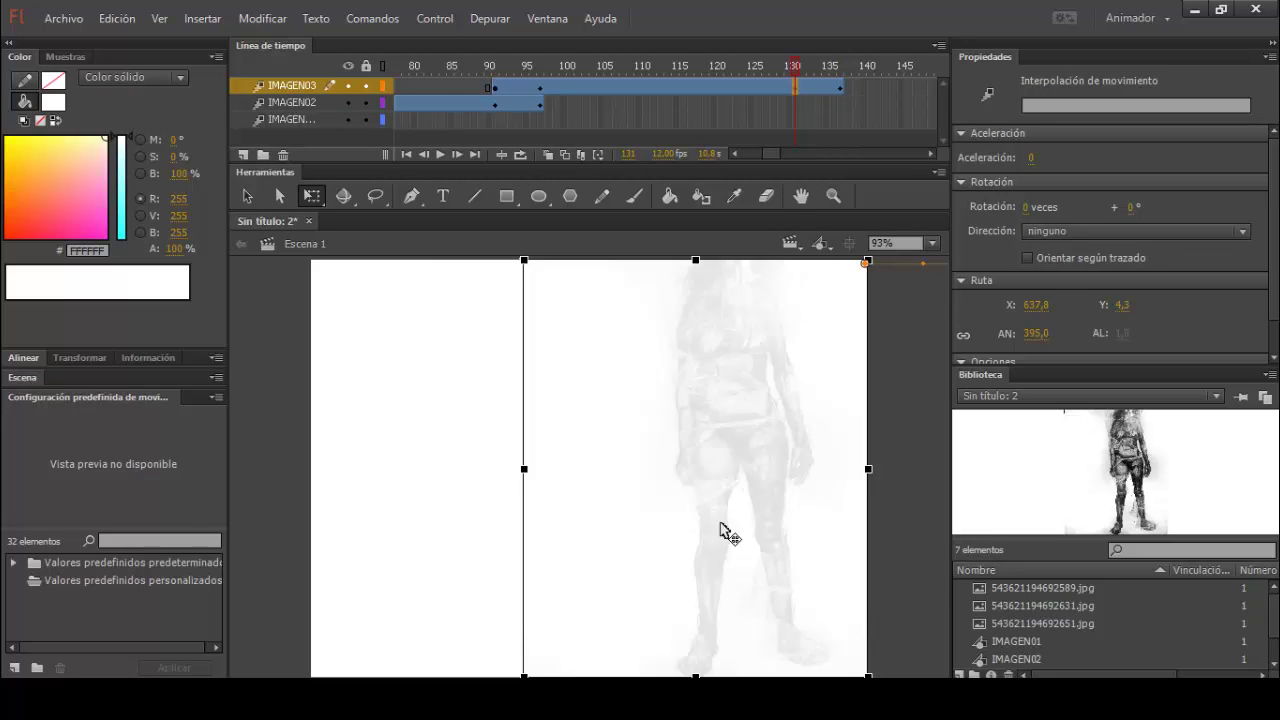
click(1137, 240)
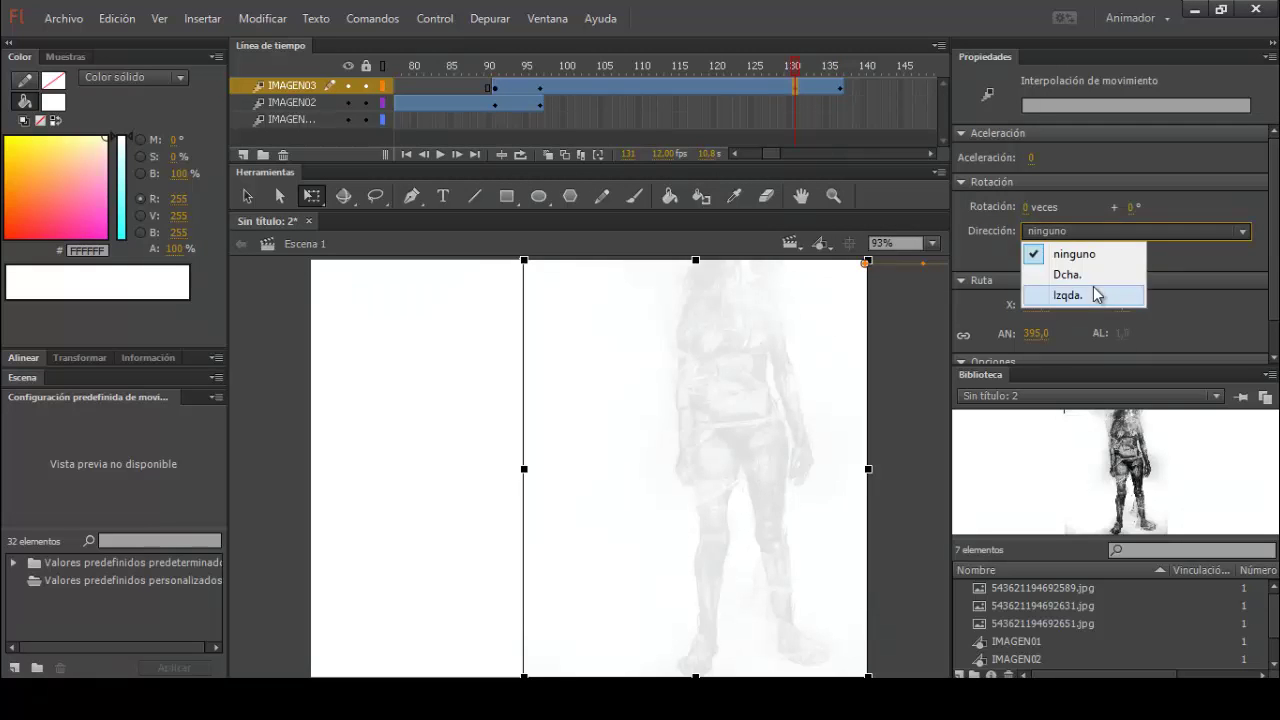
click(1010, 277)
click(880, 314)
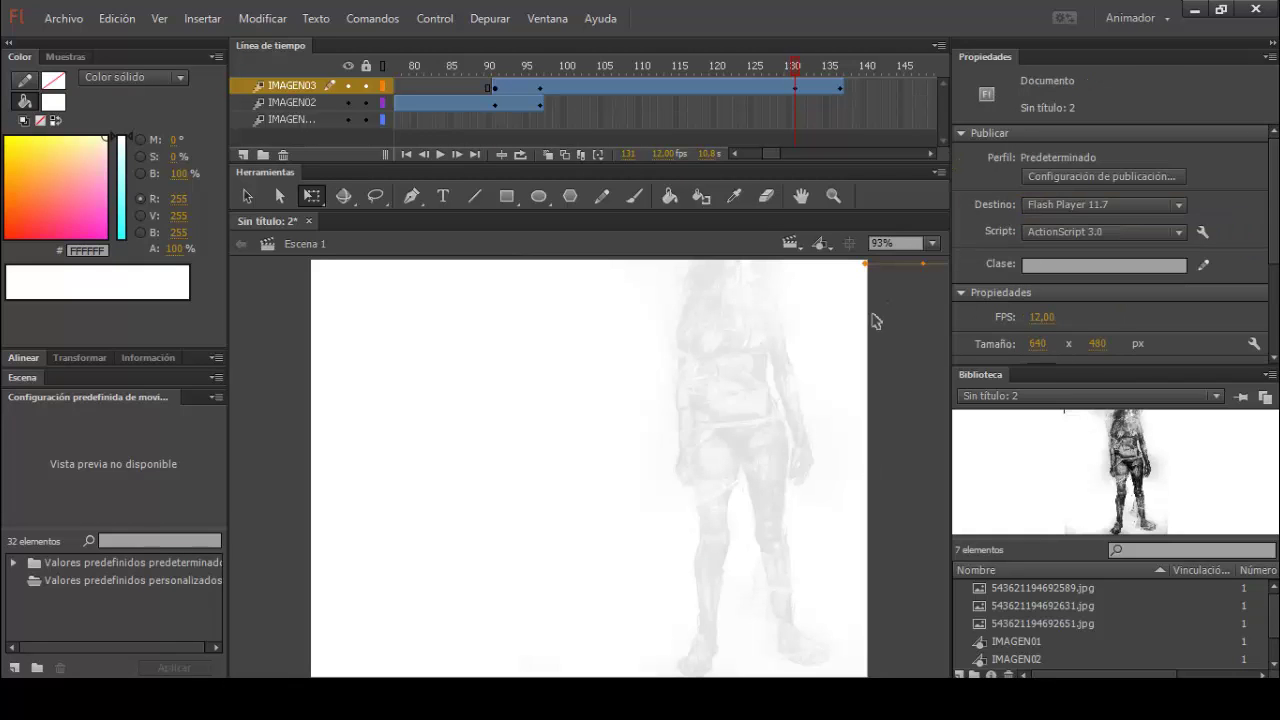
click(697, 416)
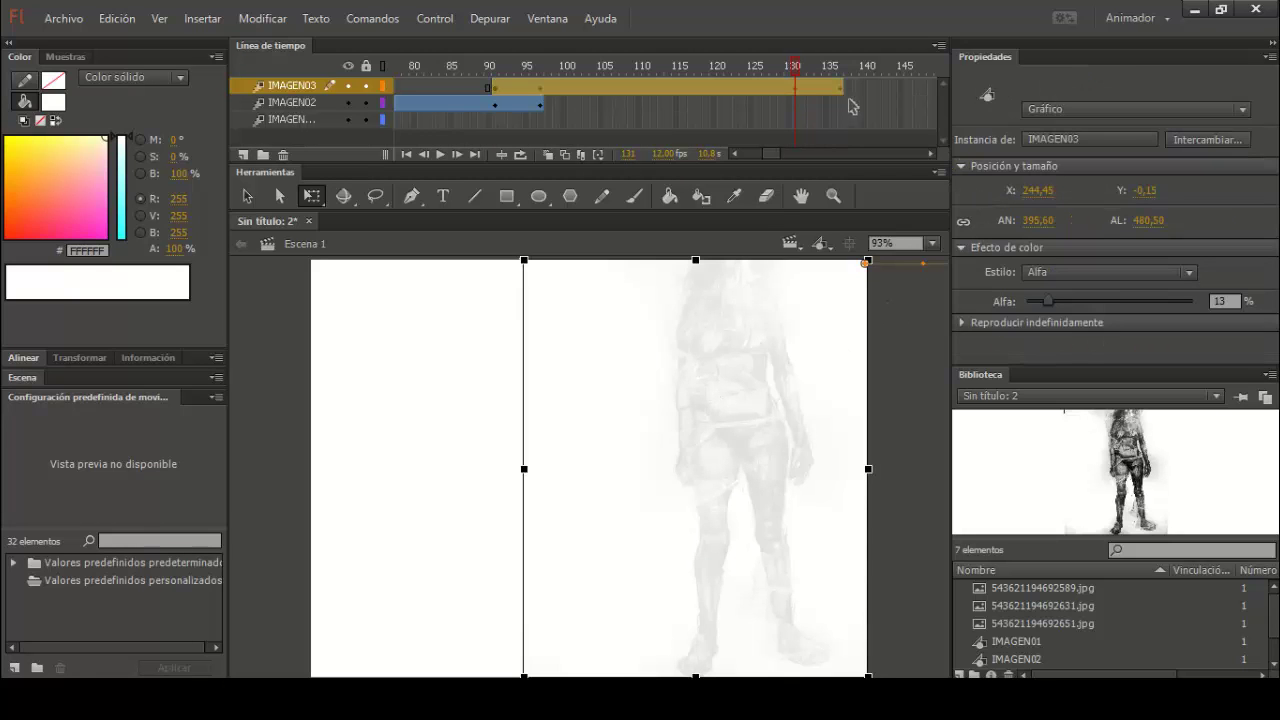
click(838, 88)
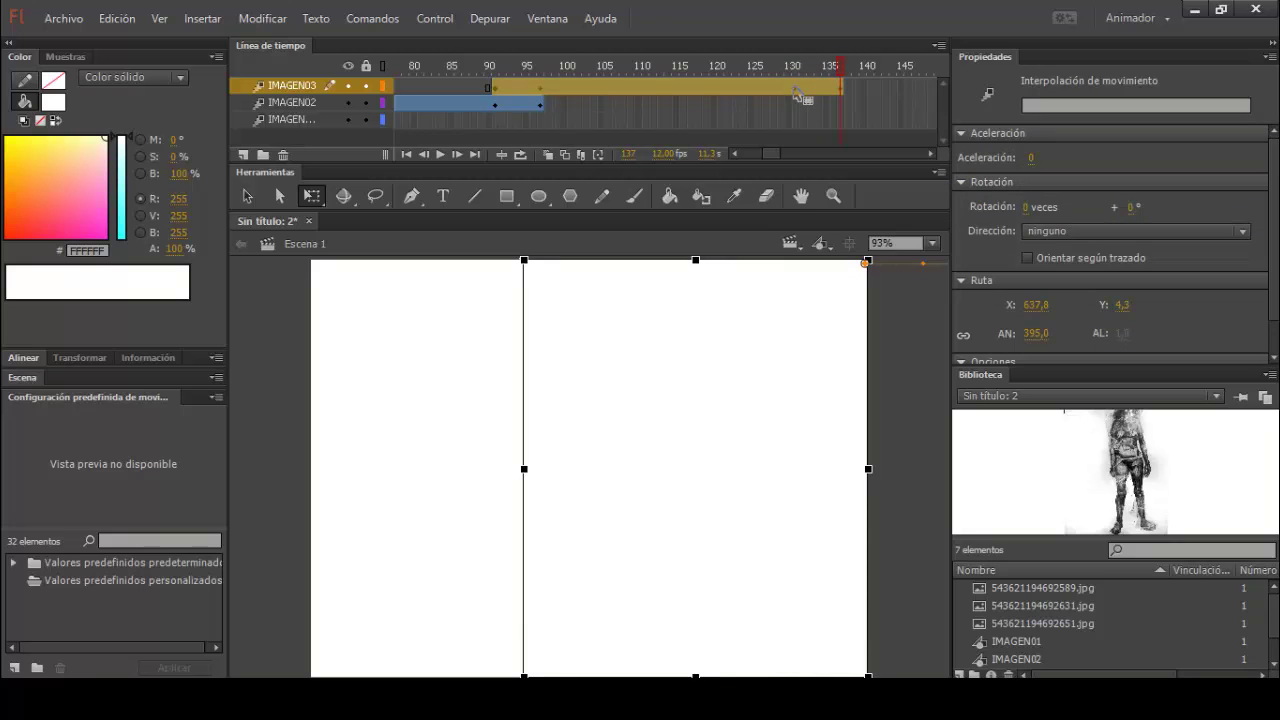
click(796, 89)
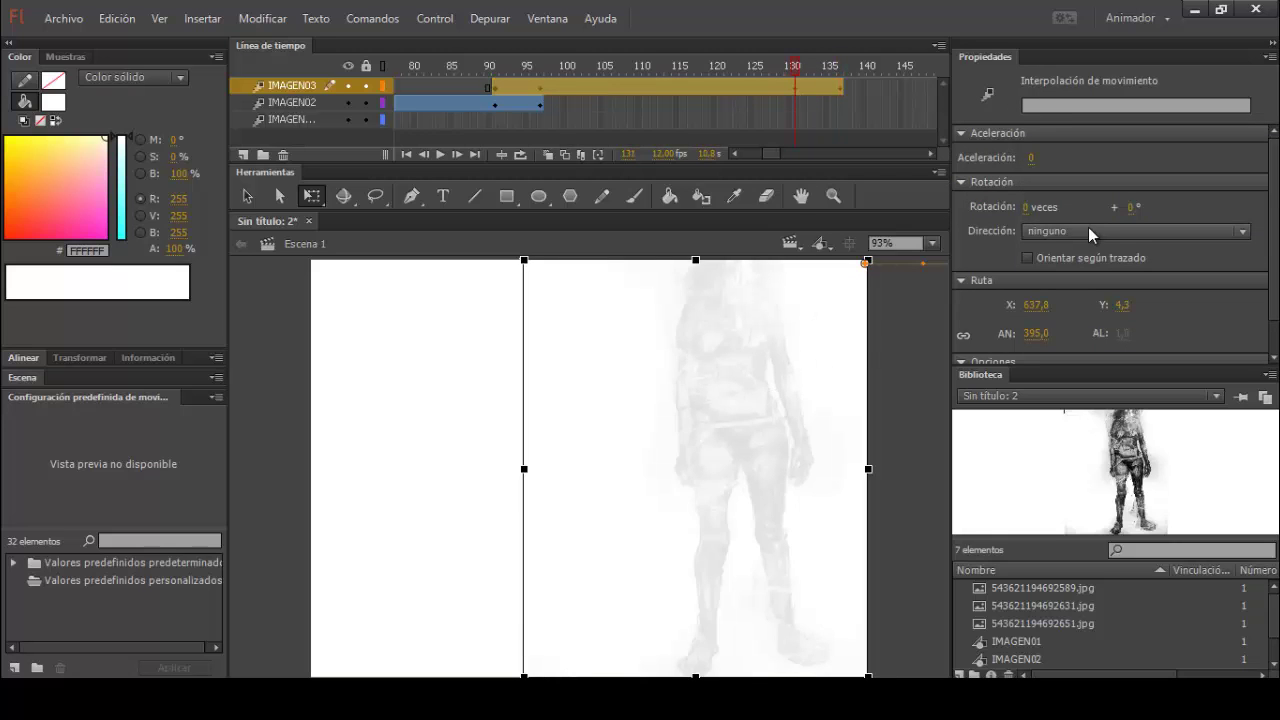
click(922, 349)
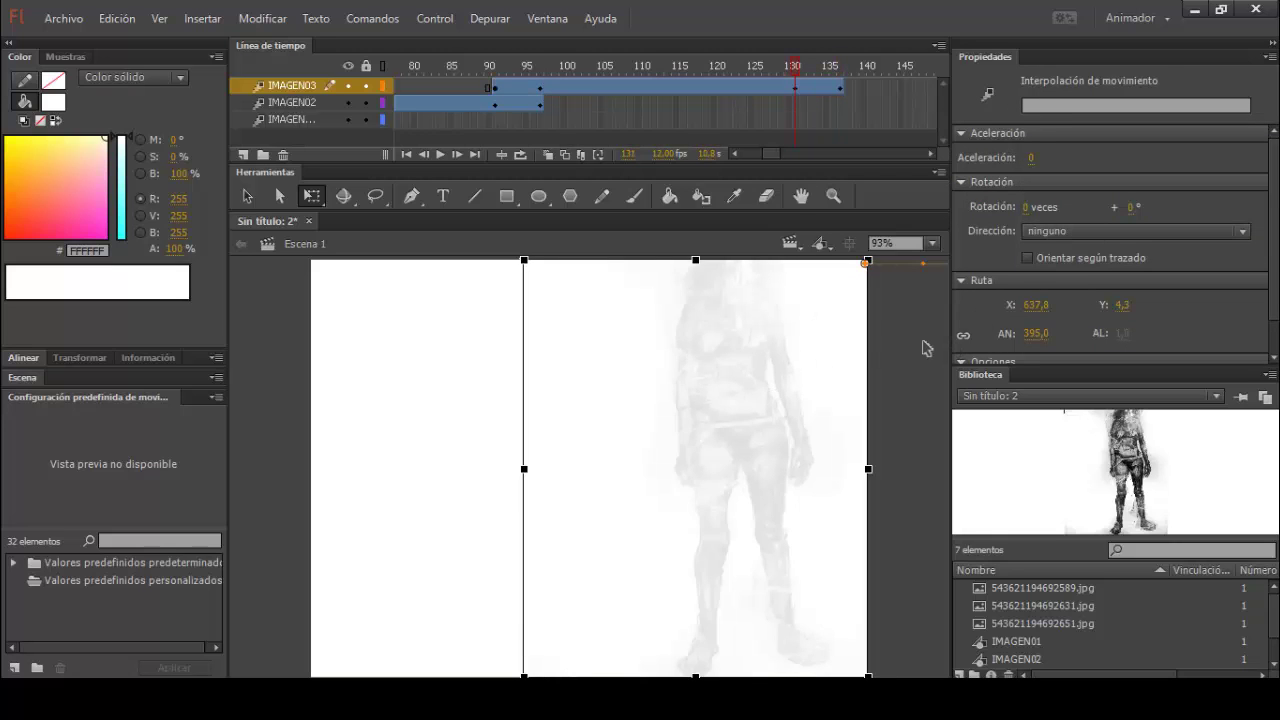
click(777, 366)
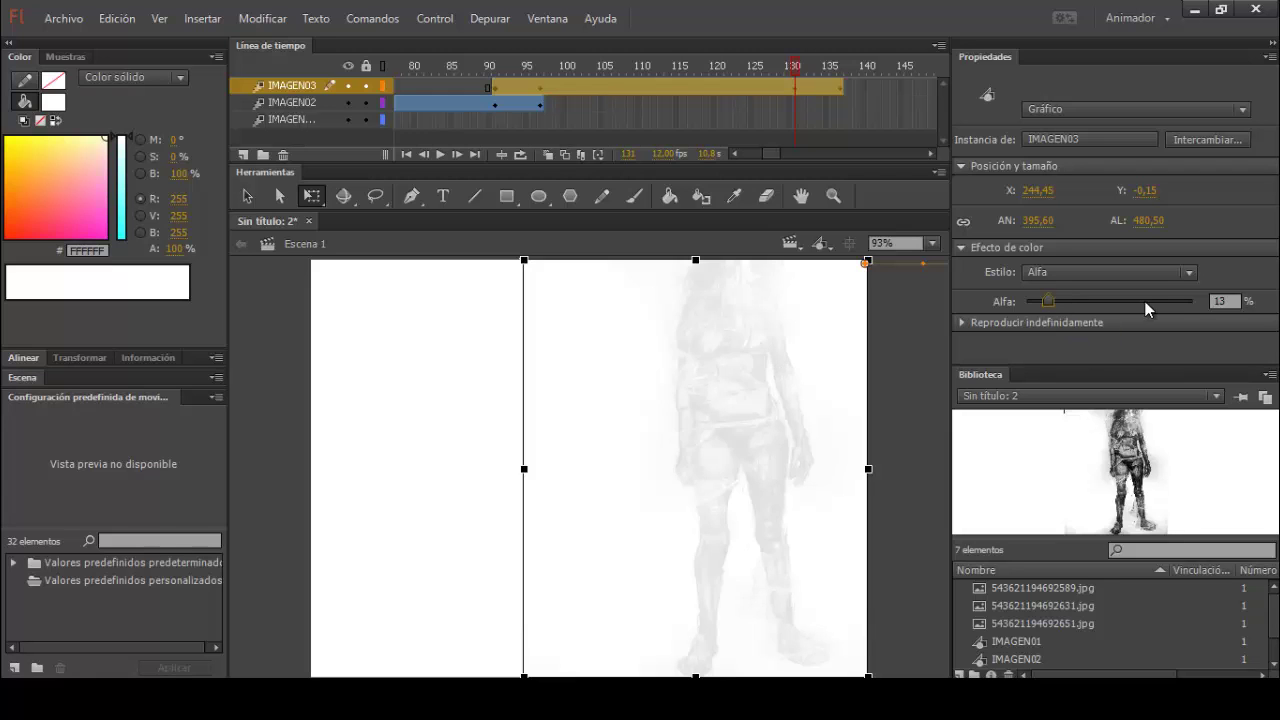
drag(1048, 301, 1196, 303)
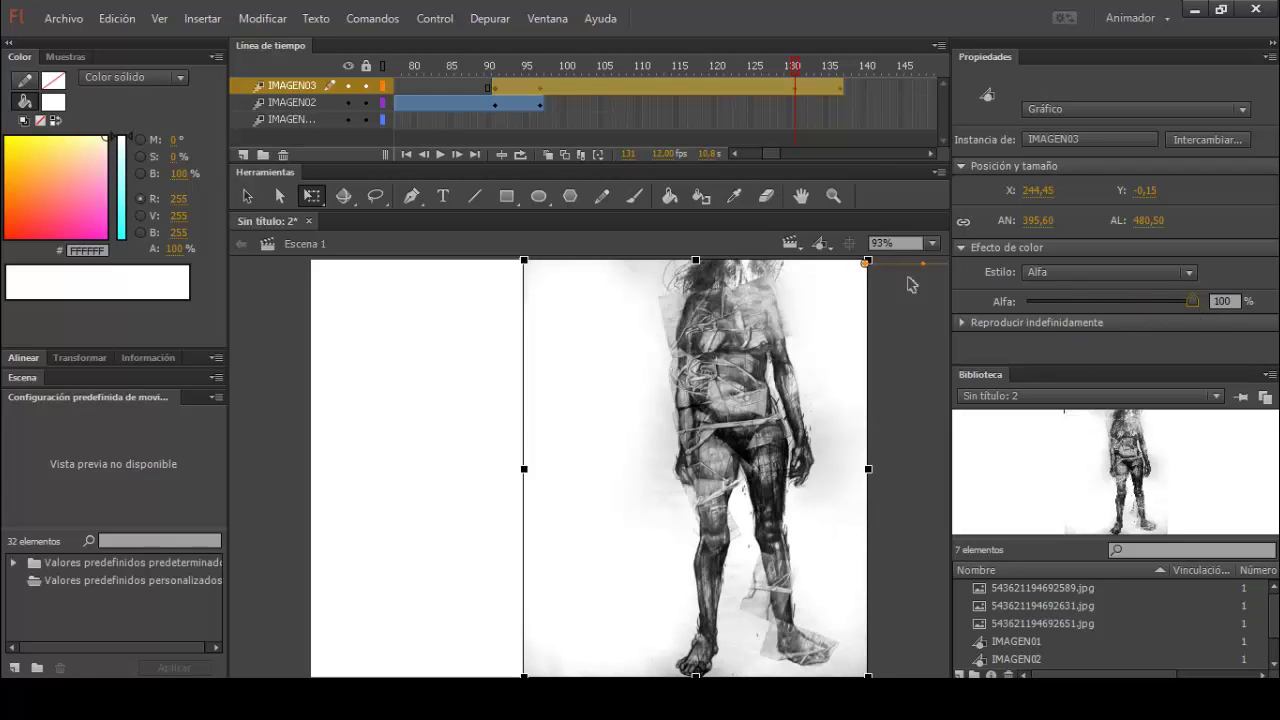
Check the IMAGEN03 fade-out by viewing frames 98 and 131 and scrubbing to frame 137
click(840, 87)
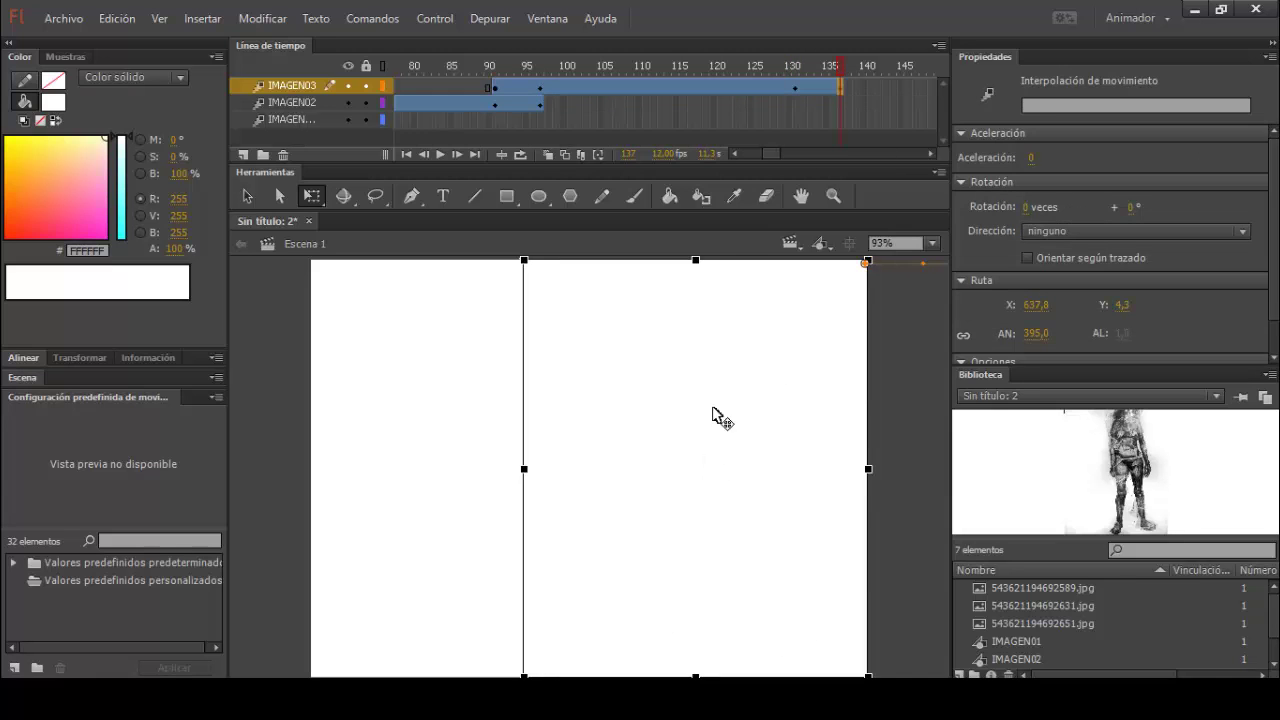
click(547, 88)
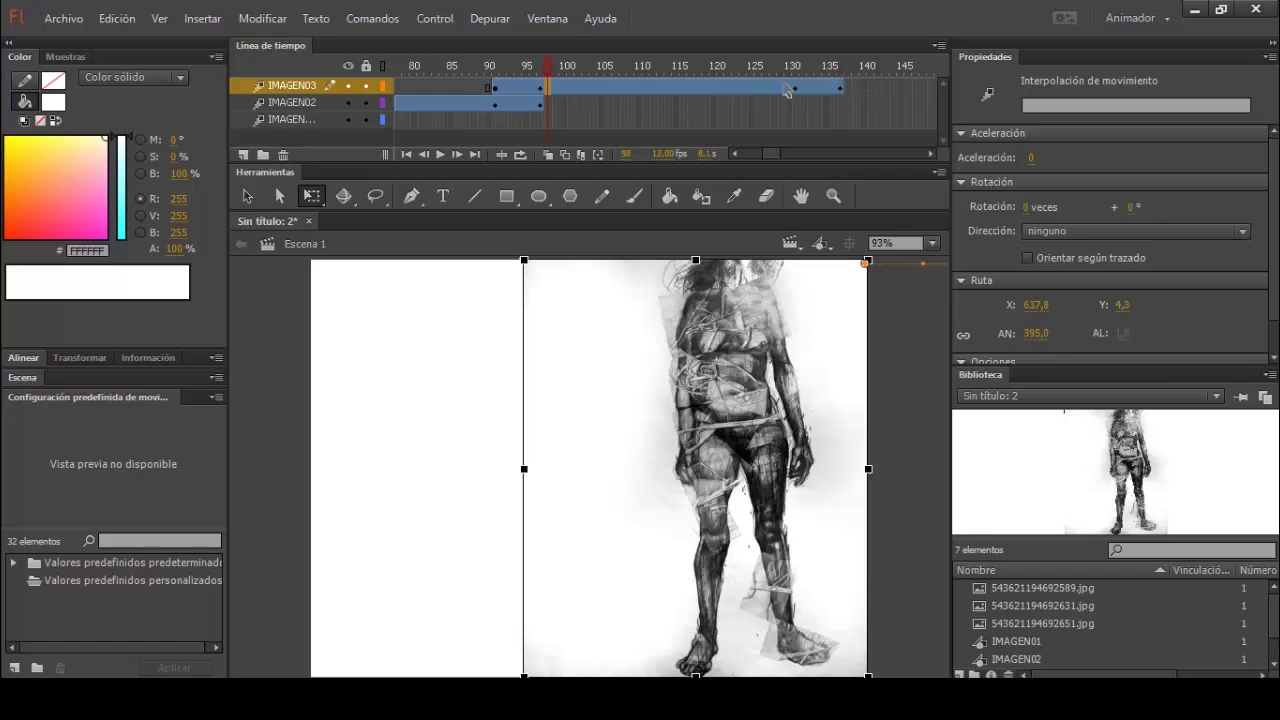
click(796, 88)
drag(795, 72, 840, 72)
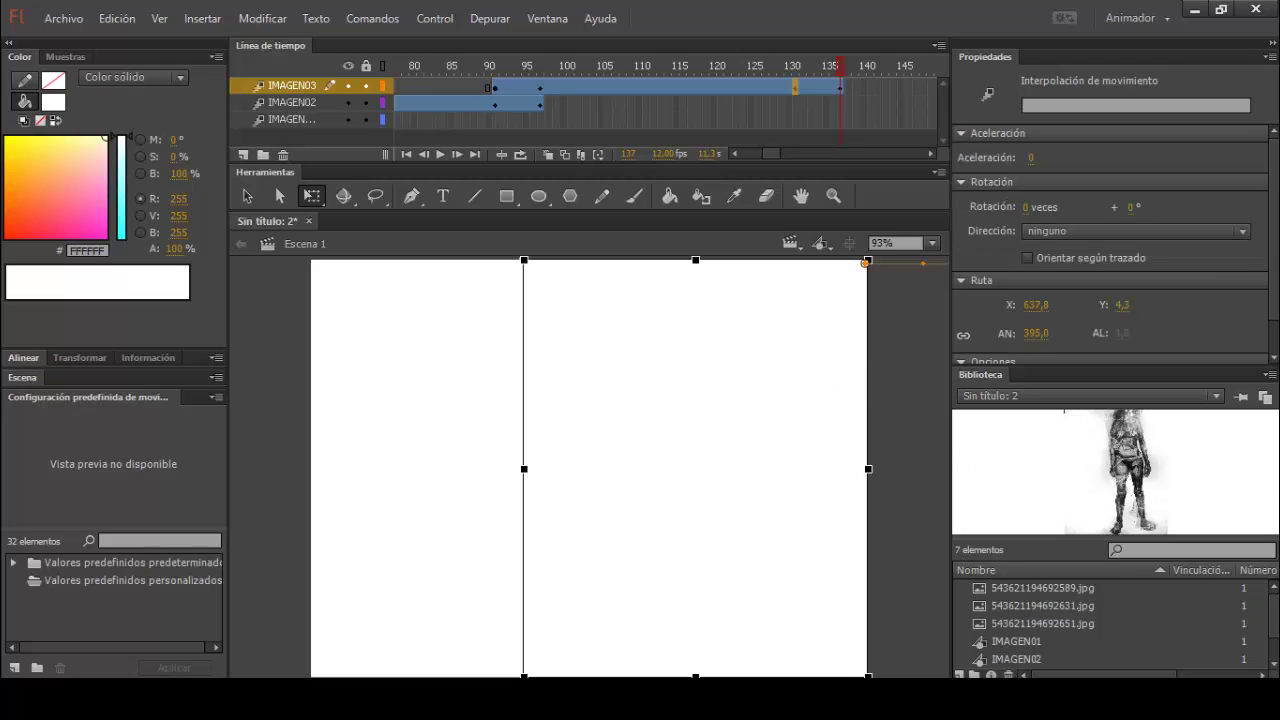
Preview the IMAGEN01, IMAGEN02 and IMAGEN03 symbols one after another in the library
drag(1276, 616, 1277, 648)
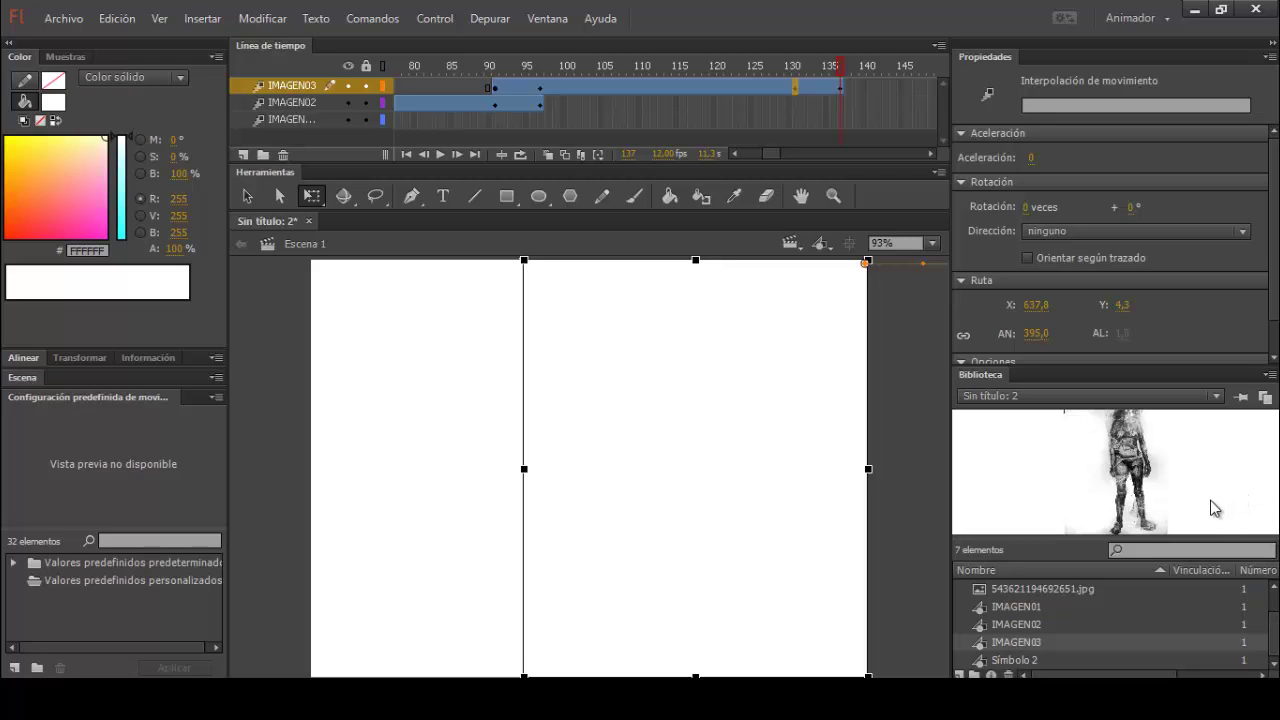
click(1006, 625)
click(1011, 605)
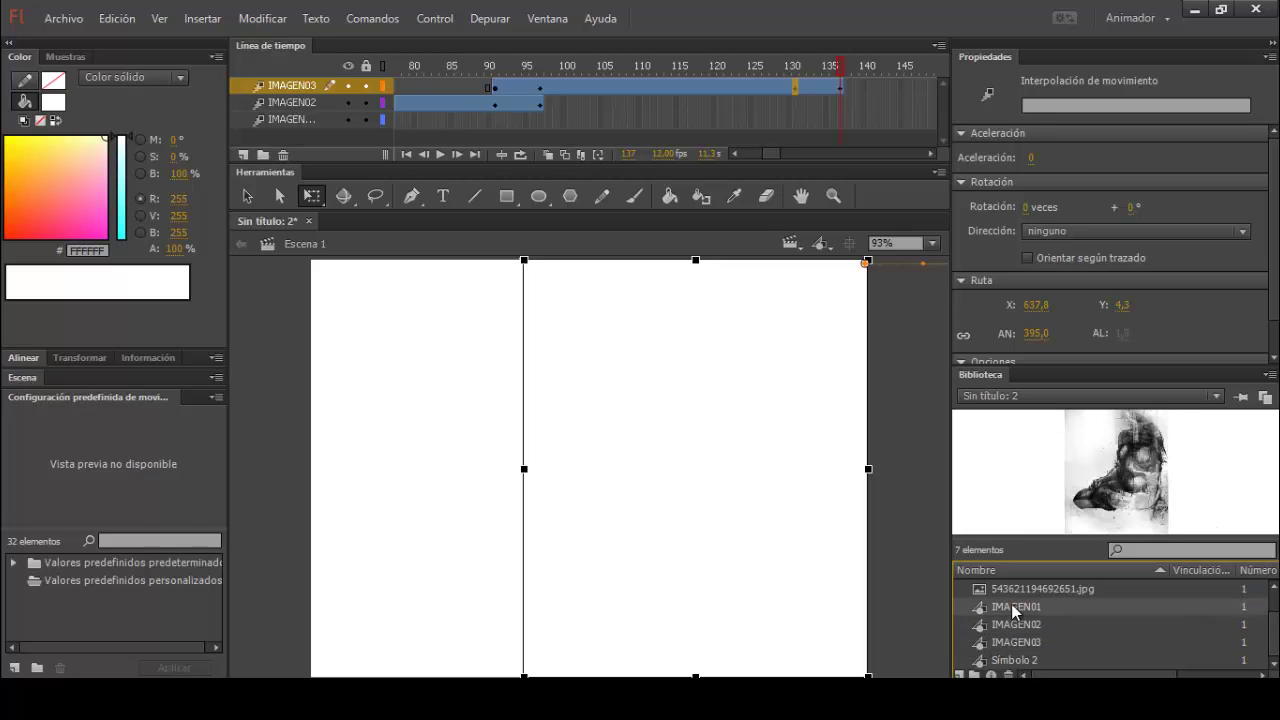
click(1028, 626)
click(1035, 642)
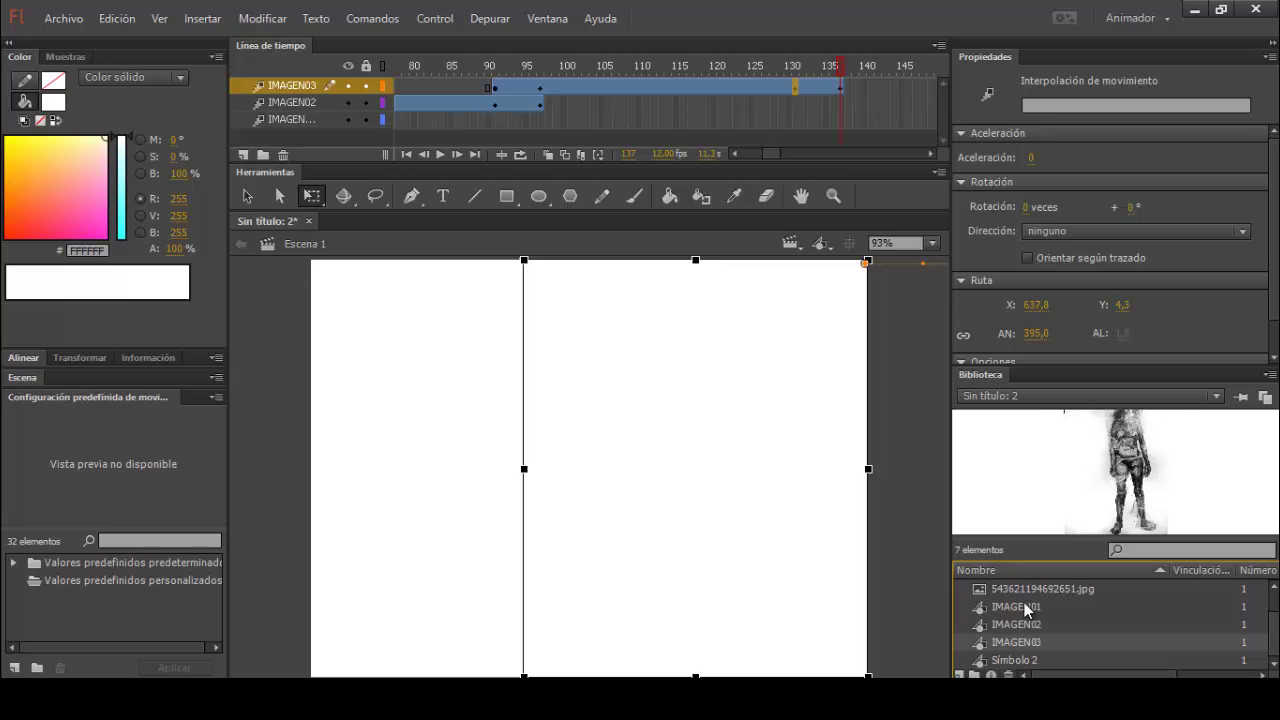
click(1024, 628)
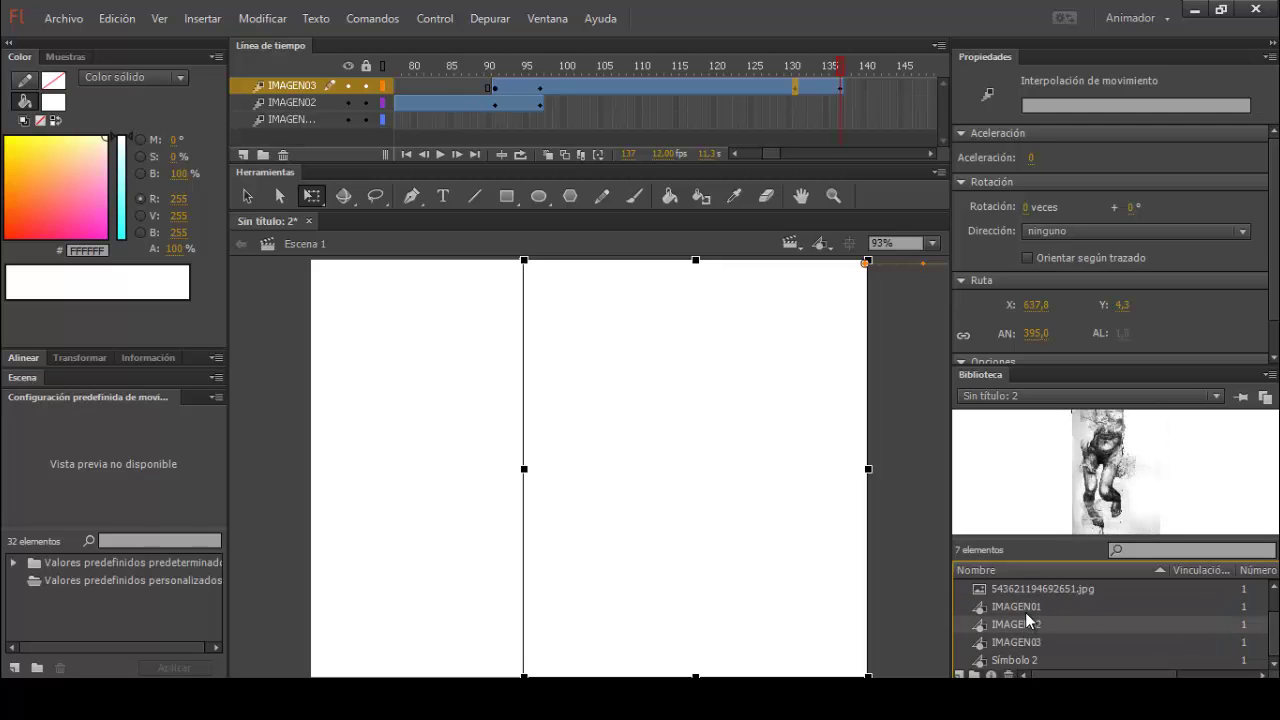
click(1025, 612)
click(1023, 646)
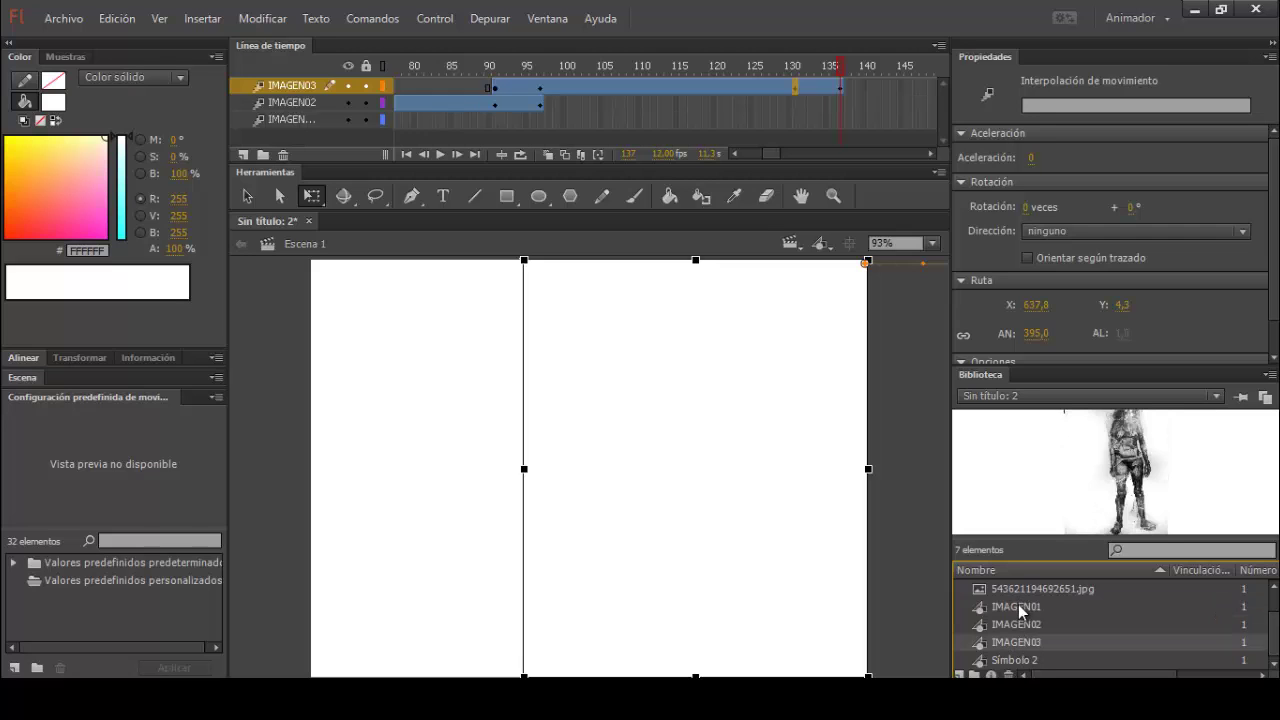
click(1017, 610)
click(1015, 618)
click(1023, 641)
click(1036, 621)
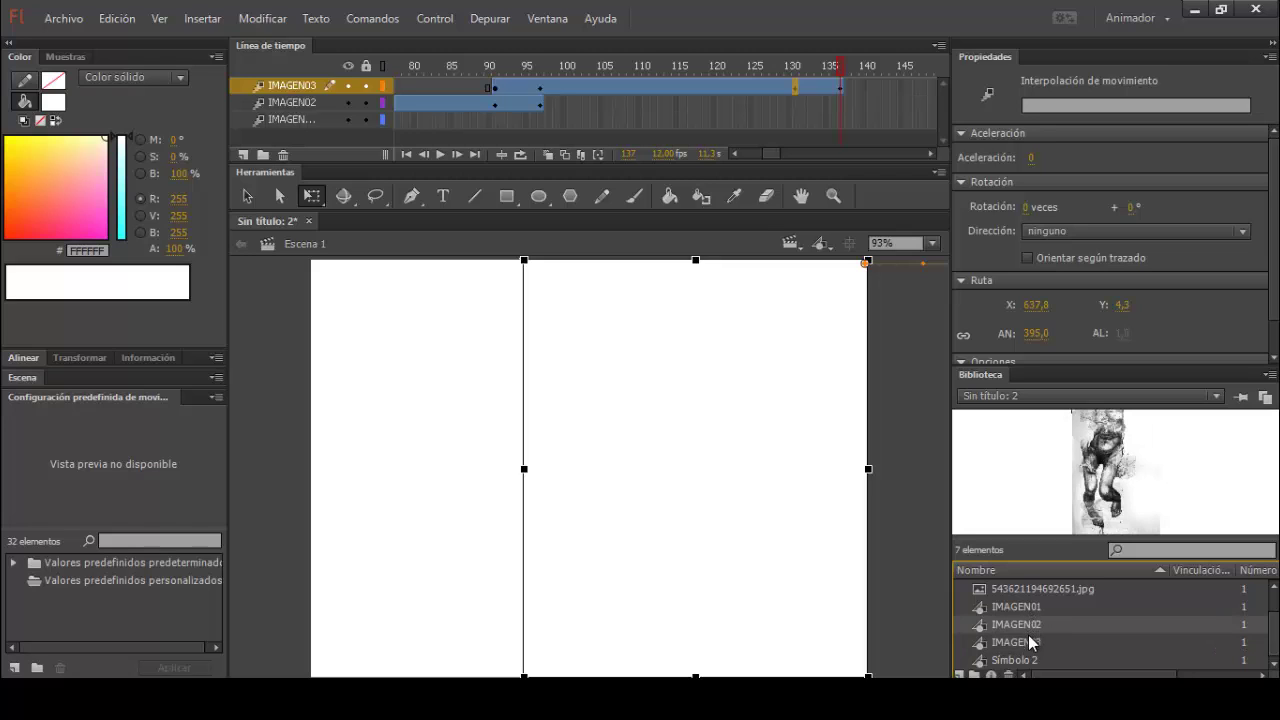
click(1032, 611)
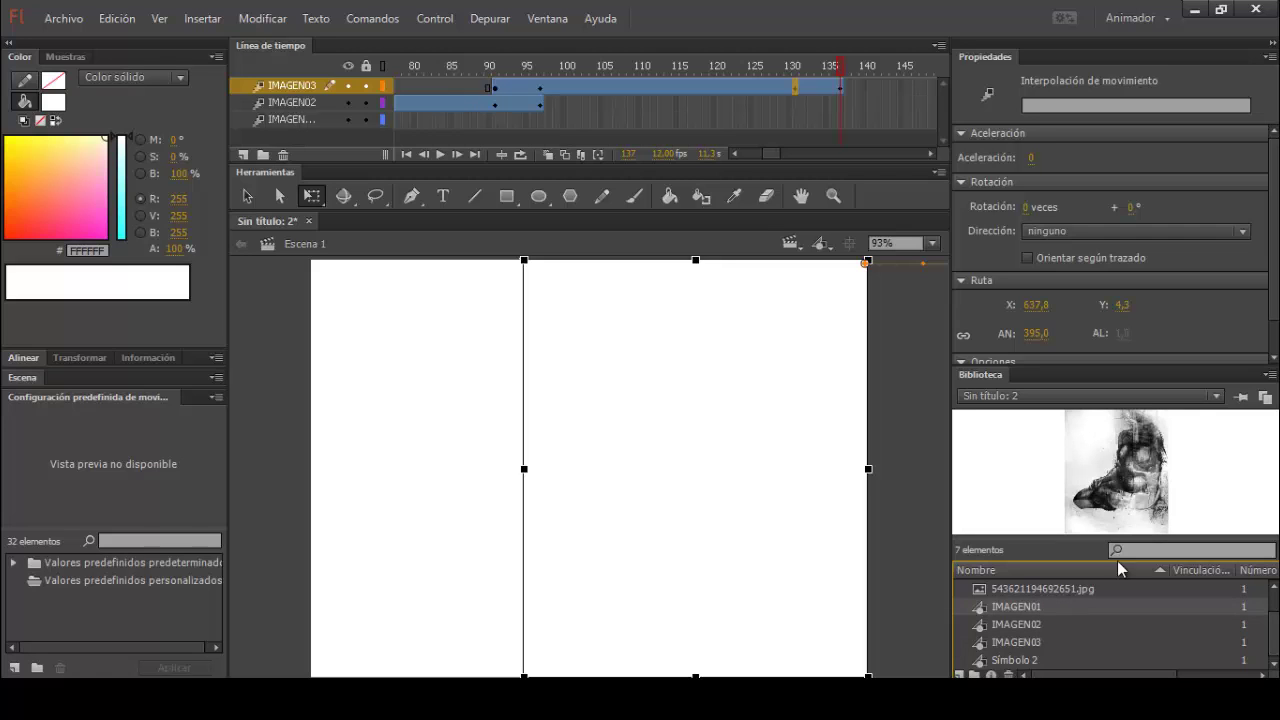
View the IMAGEN01 library symbol's properties and open the symbol for editing
right_click(1033, 607)
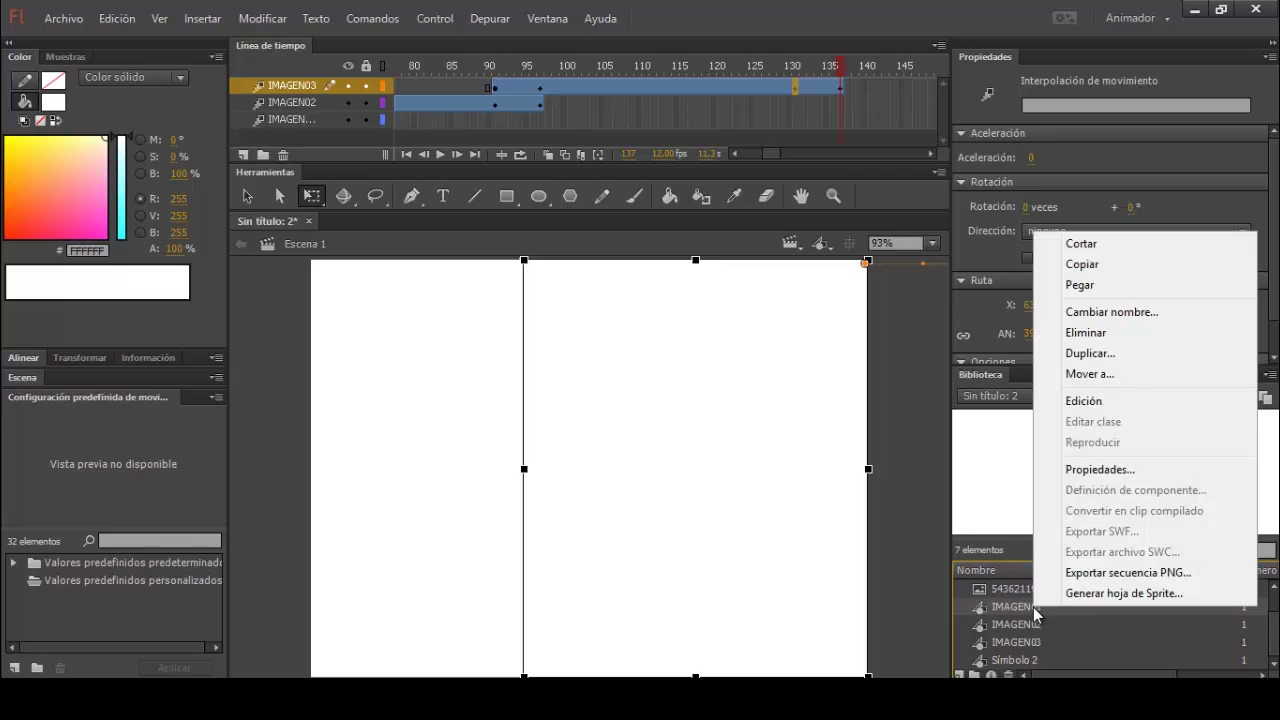
click(1137, 470)
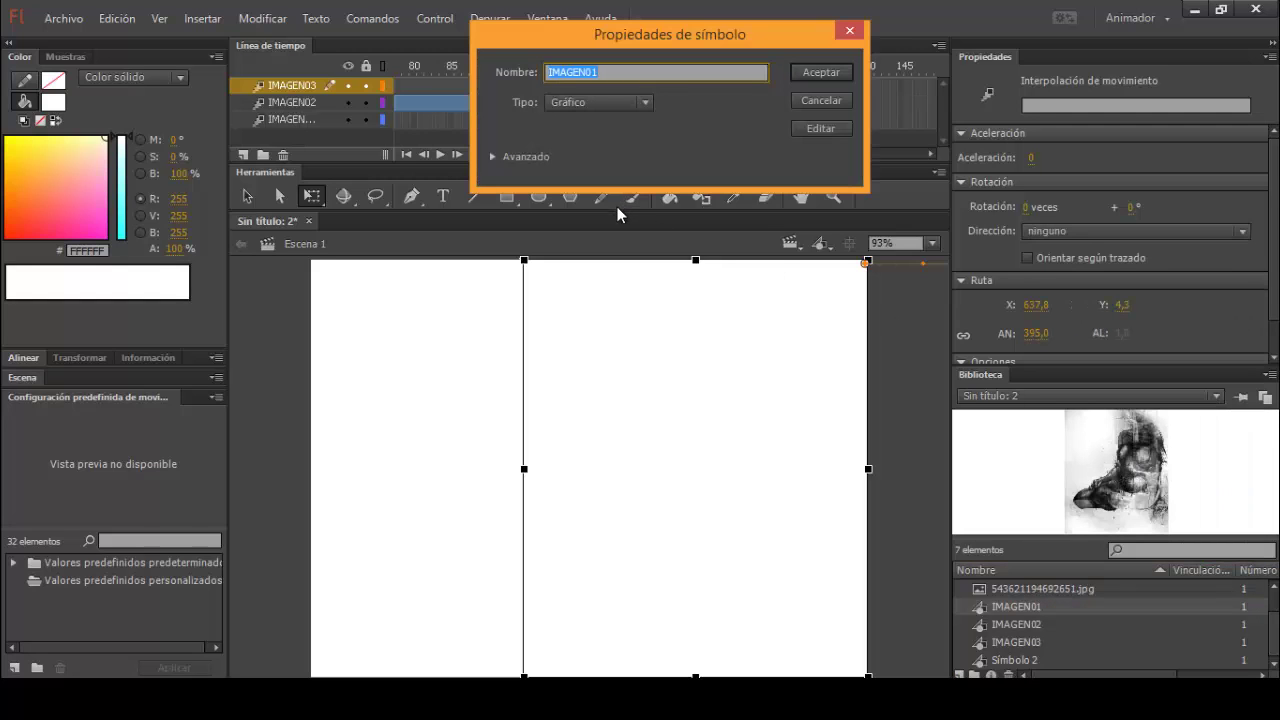
click(809, 130)
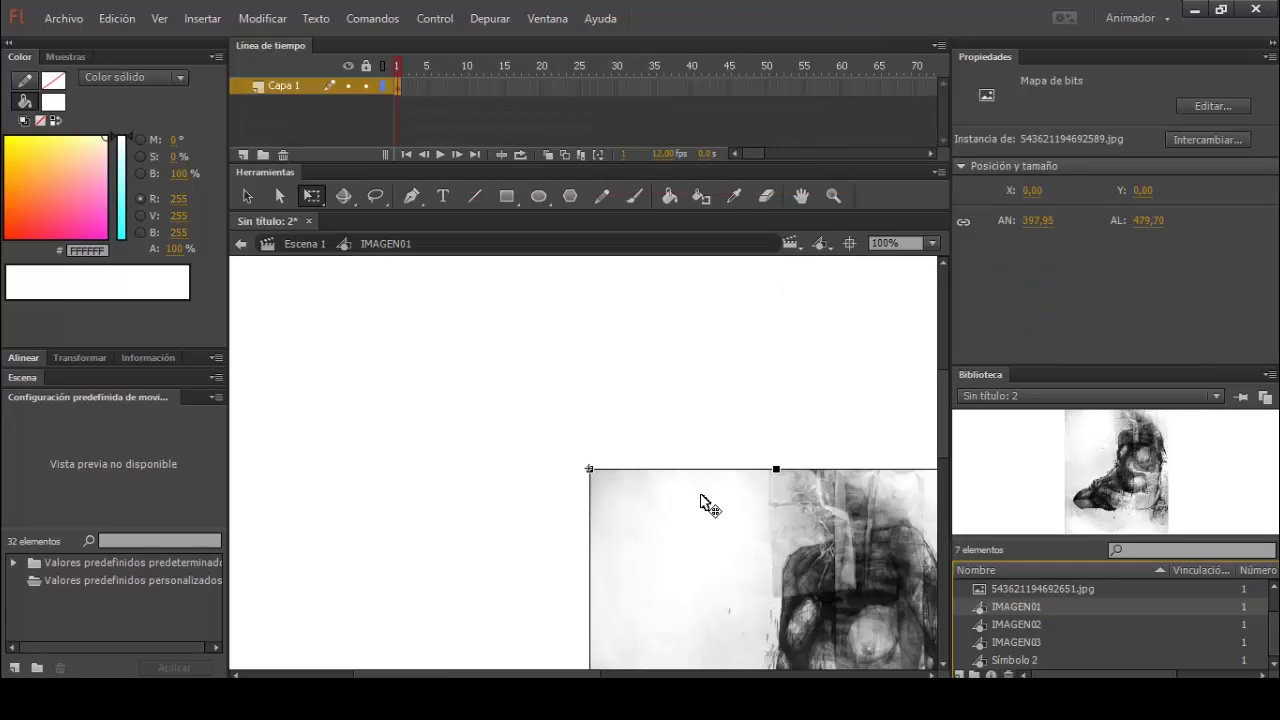
drag(706, 506, 480, 388)
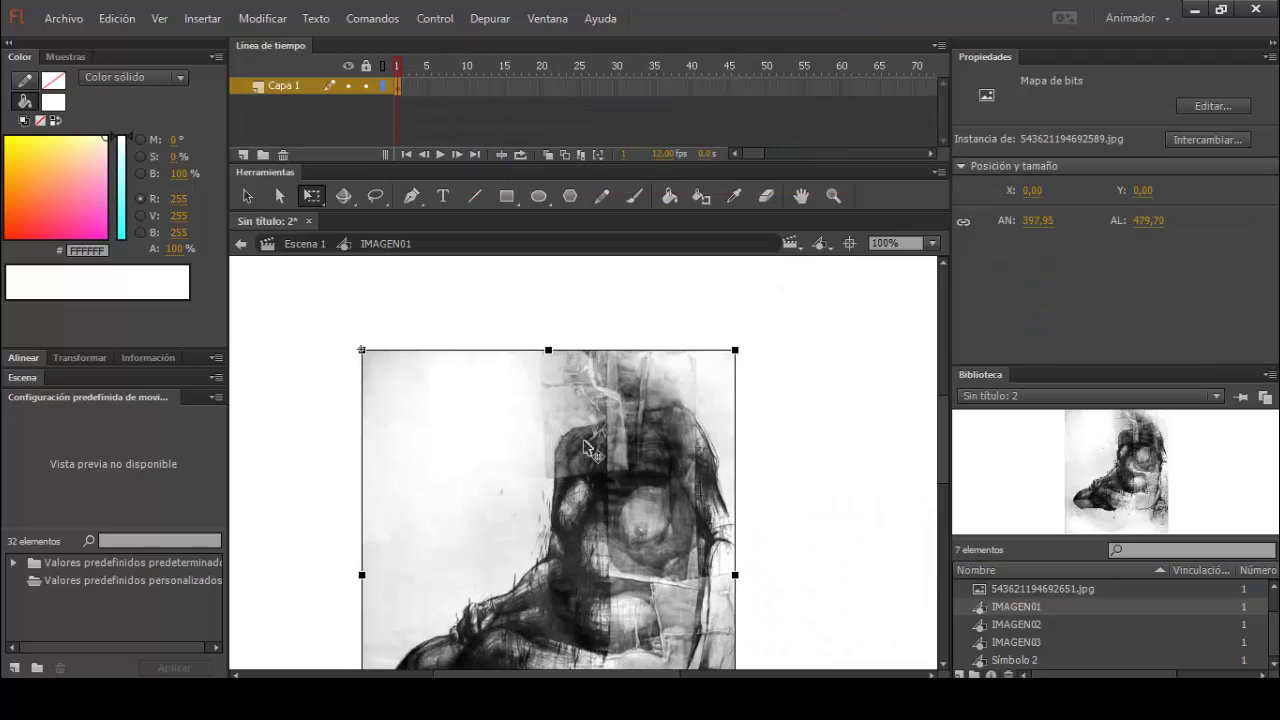
Move the bitmap inside IMAGEN01 to about X -32, Y -66 and undo the move
drag(589, 444, 558, 380)
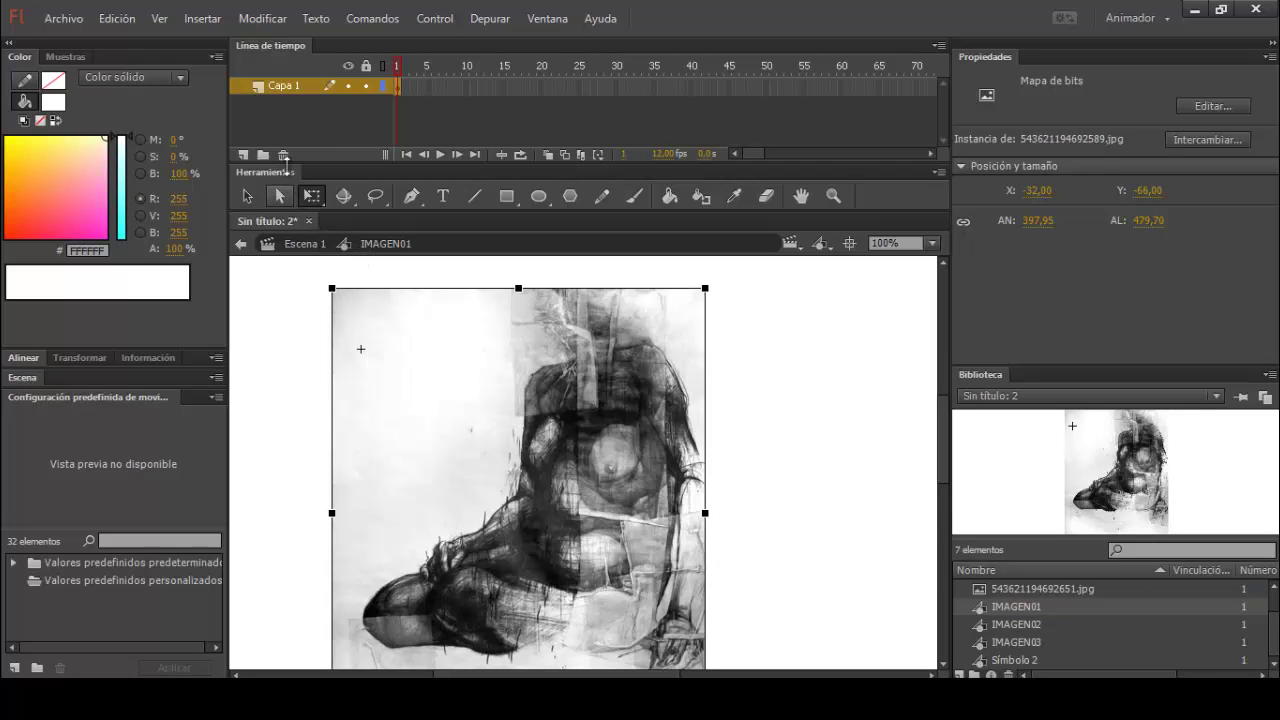
click(474, 270)
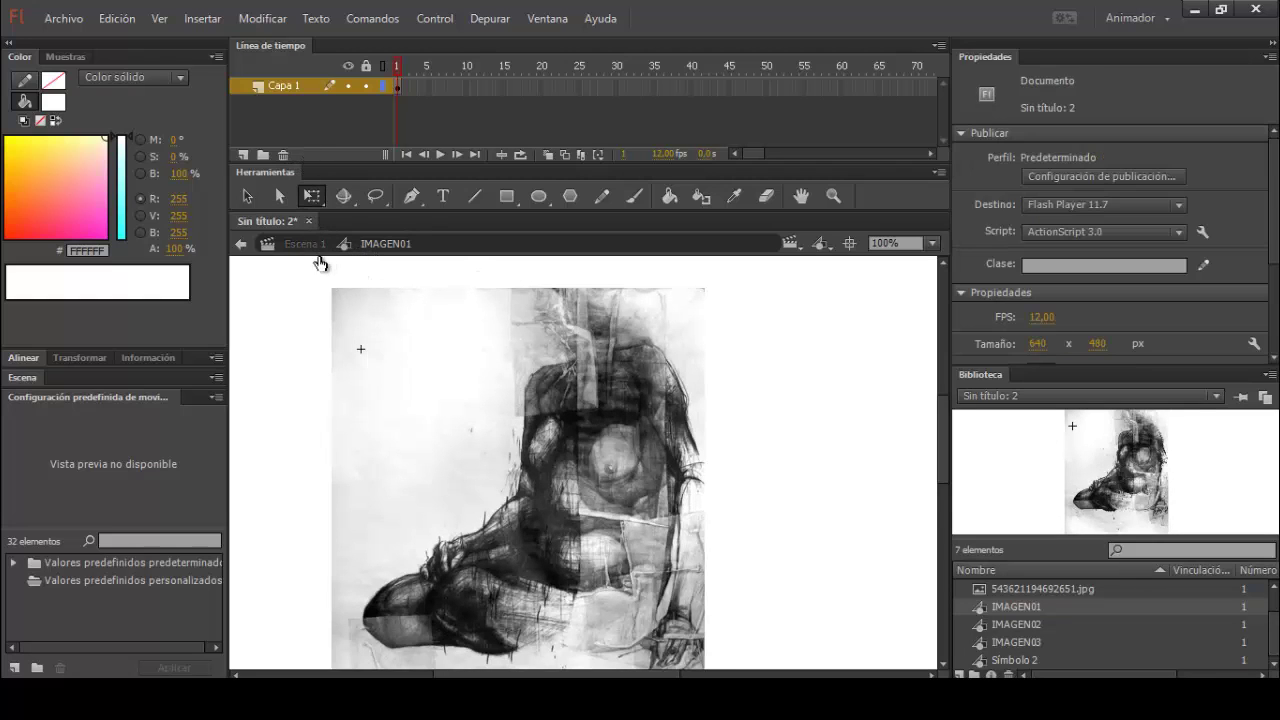
key(ctrl+a)
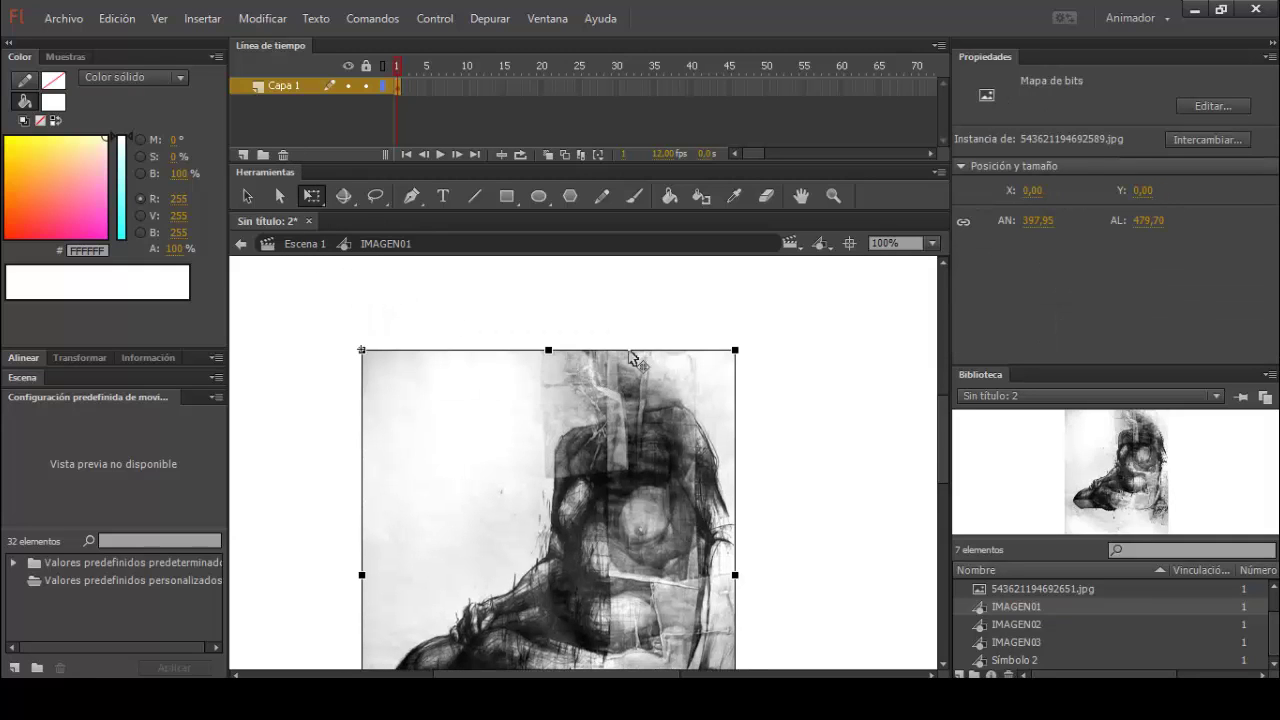
Leave the IMAGEN01 symbol for Escena 1 and test the complete movie
key(Down)
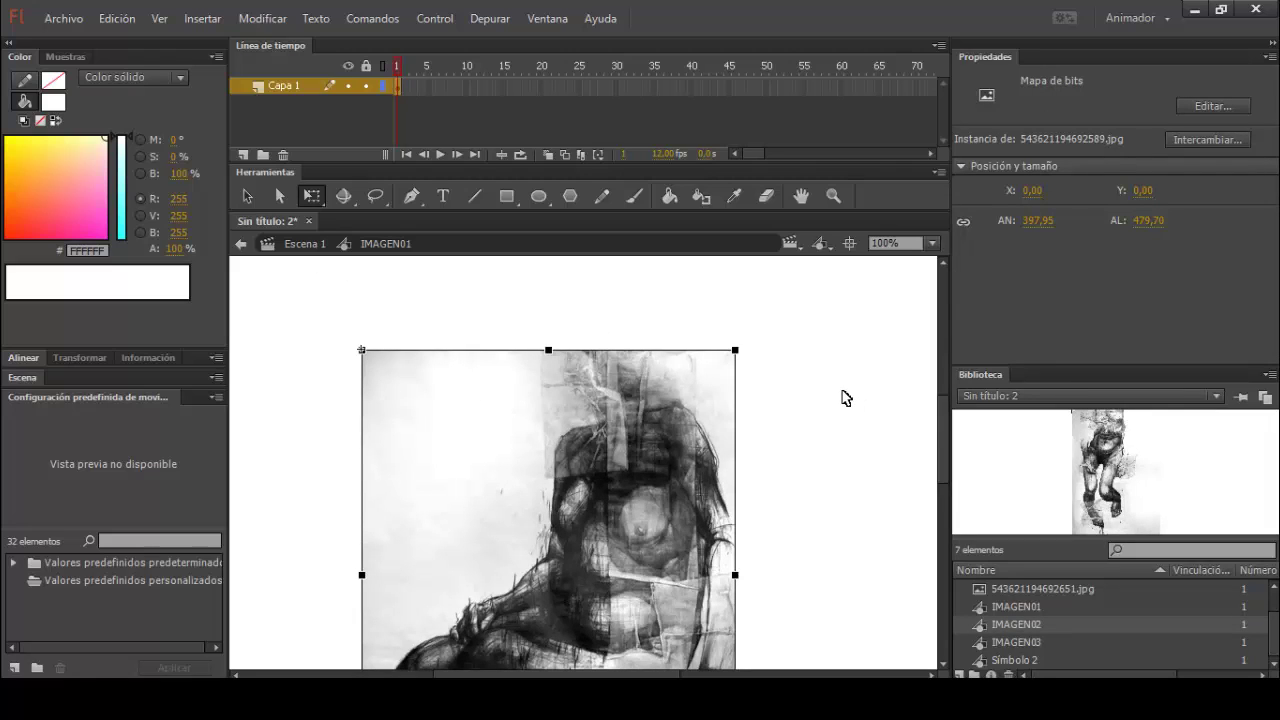
key(Down)
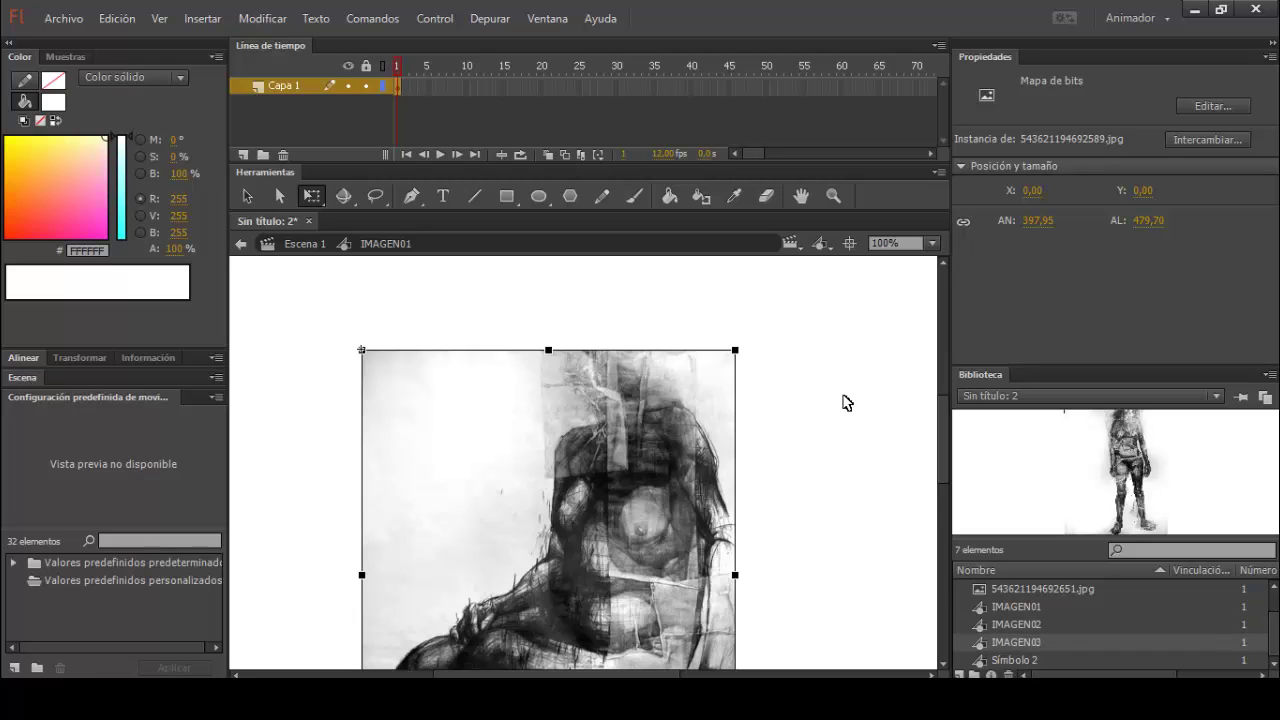
click(843, 402)
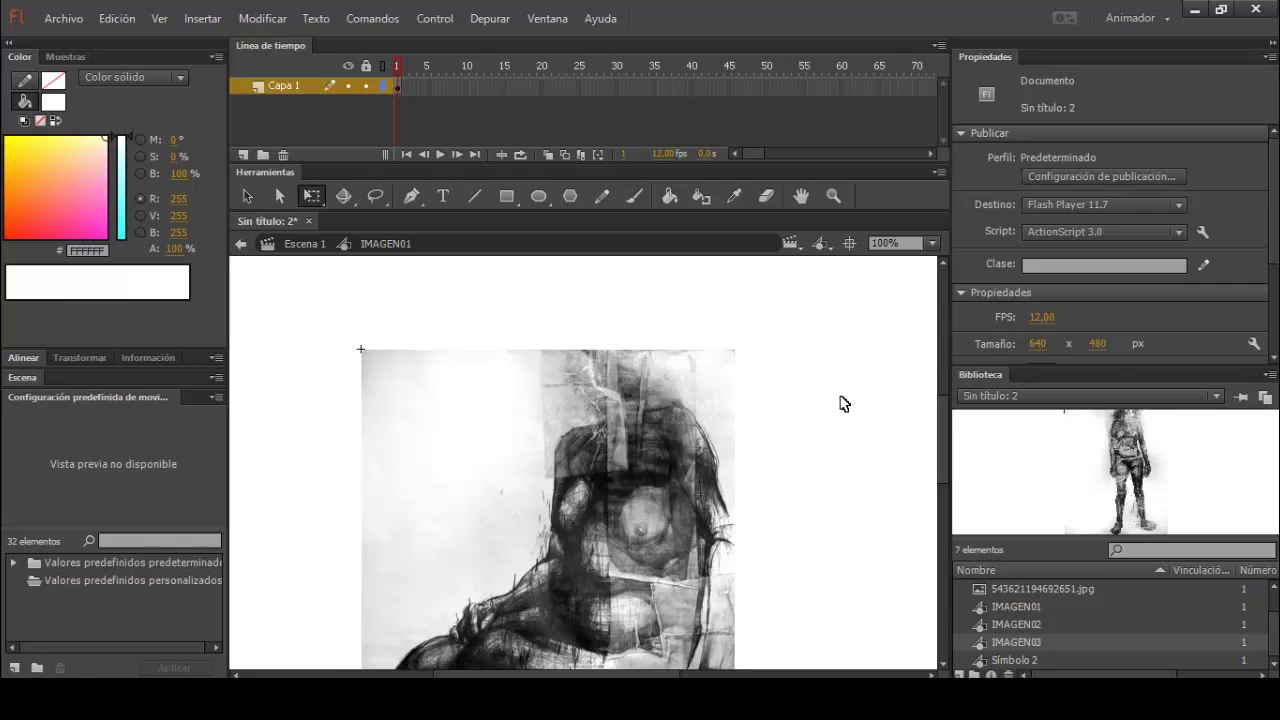
click(294, 248)
key(ctrl+Return)
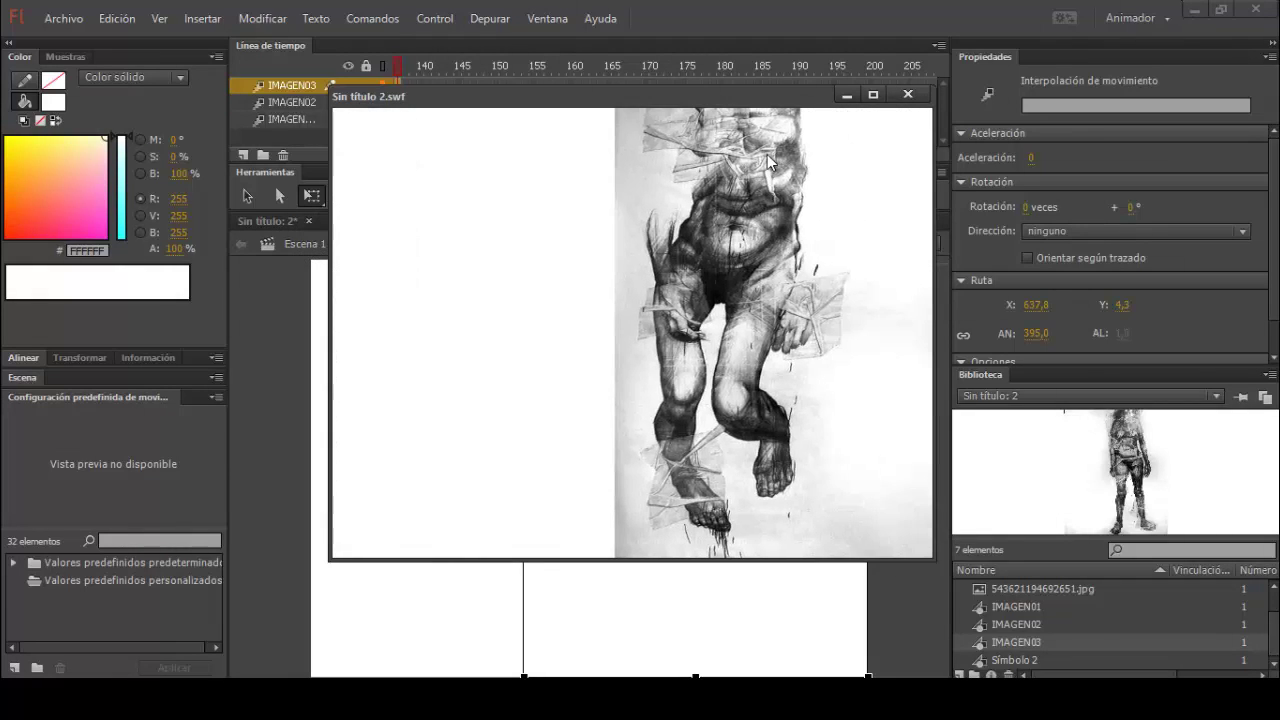
Close the test movie and open the IMAGEN01 library symbol for editing from its symbol properties
click(906, 95)
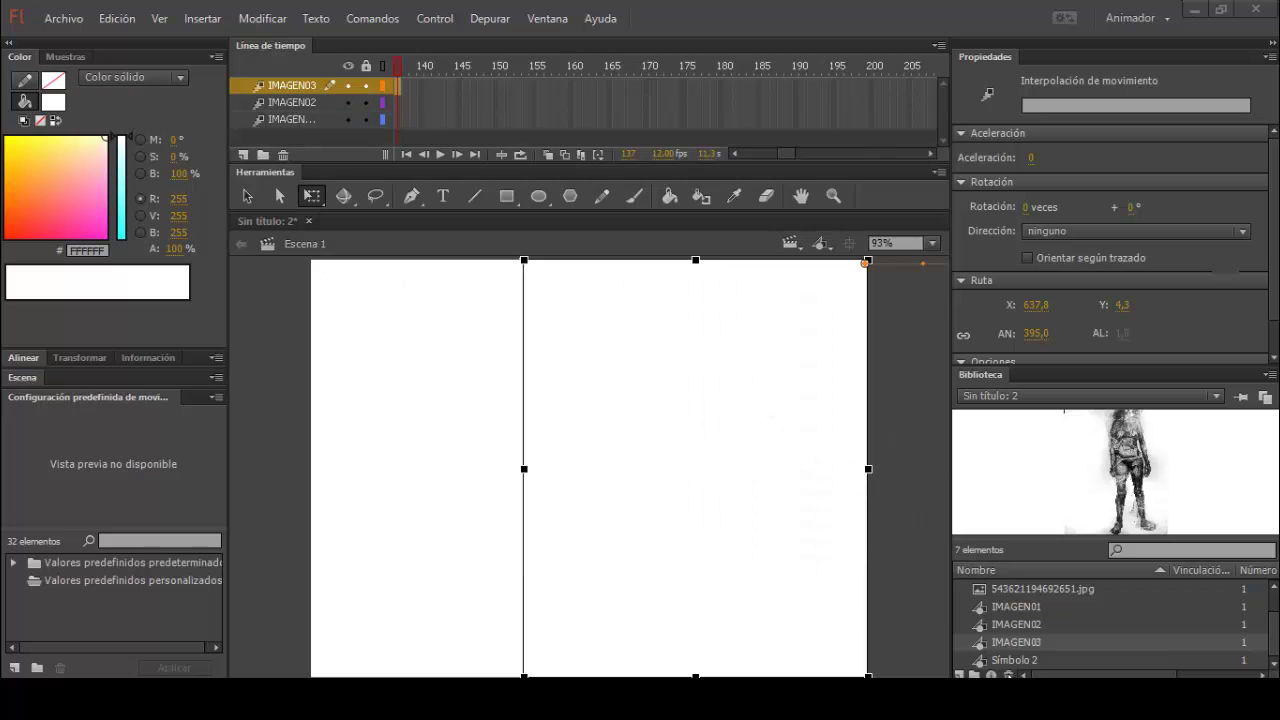
click(1029, 626)
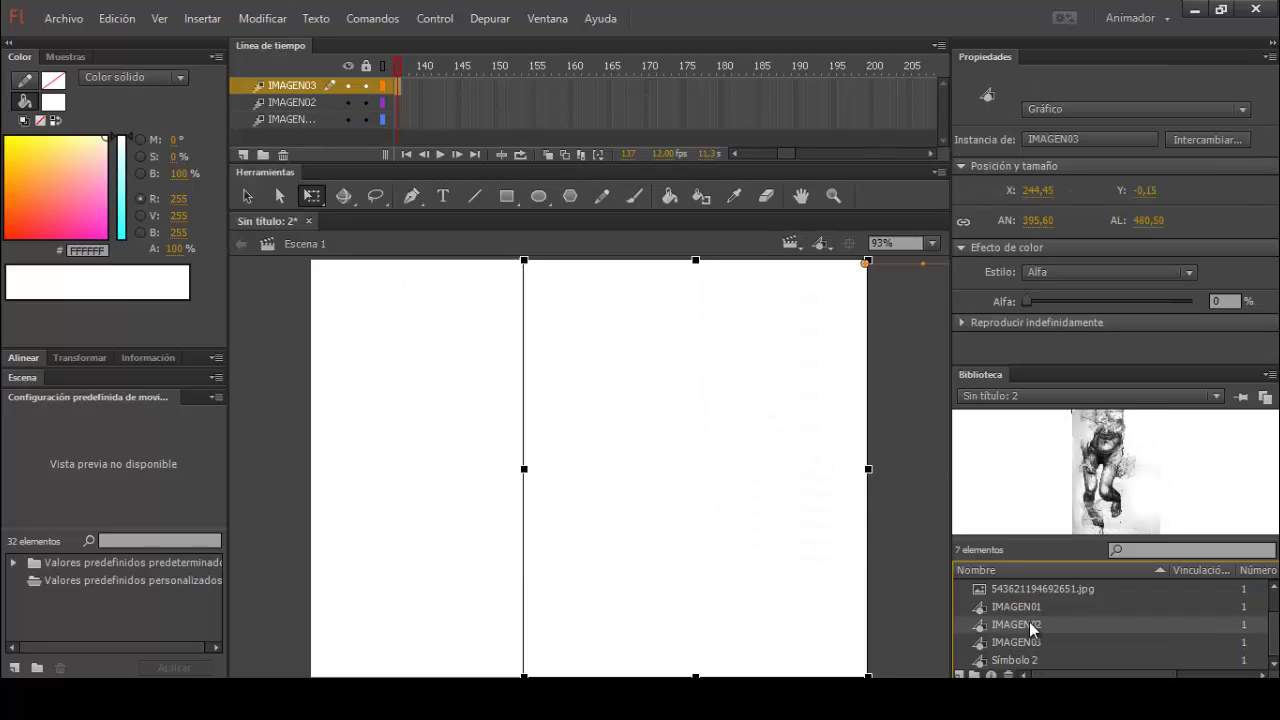
click(1030, 607)
right_click(1030, 608)
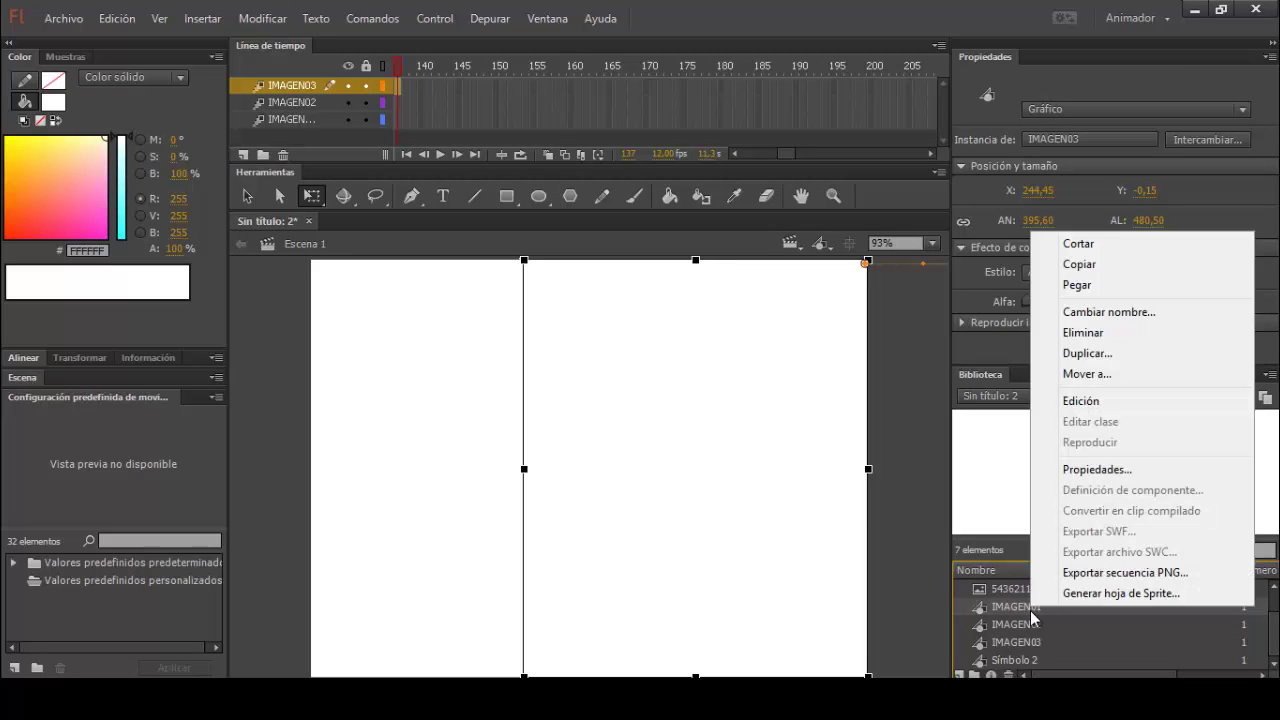
click(1076, 469)
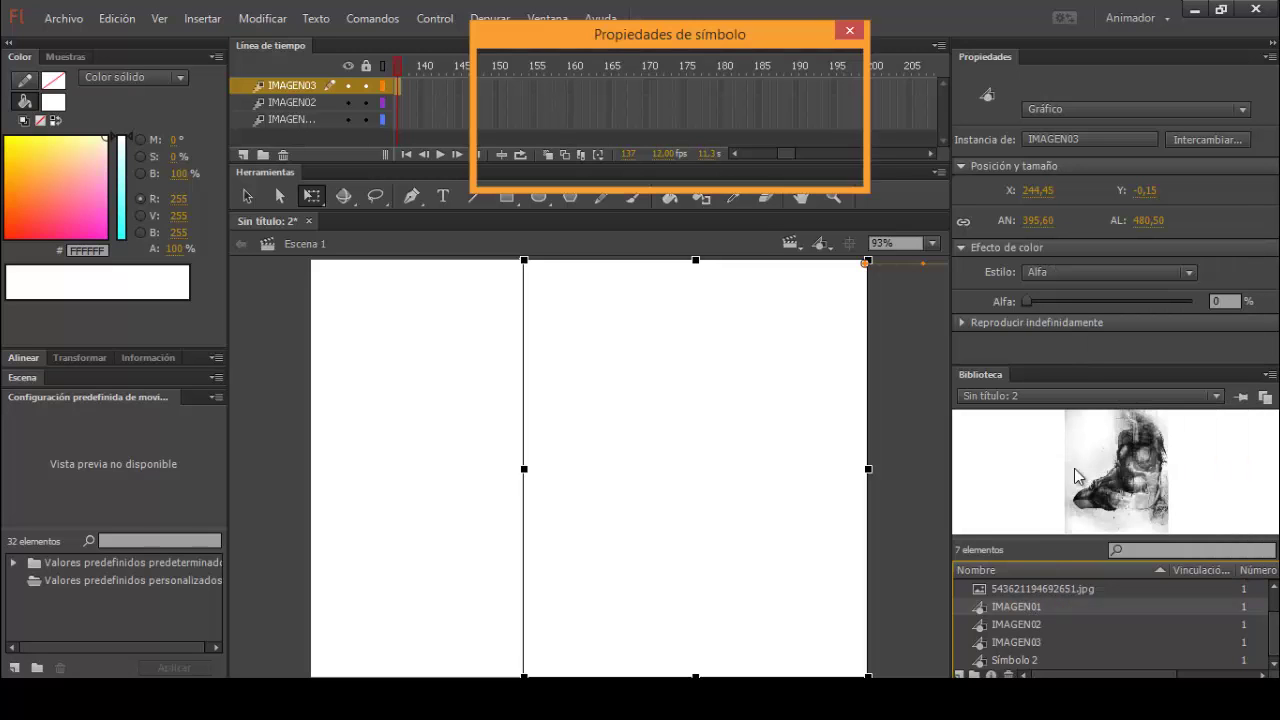
click(822, 128)
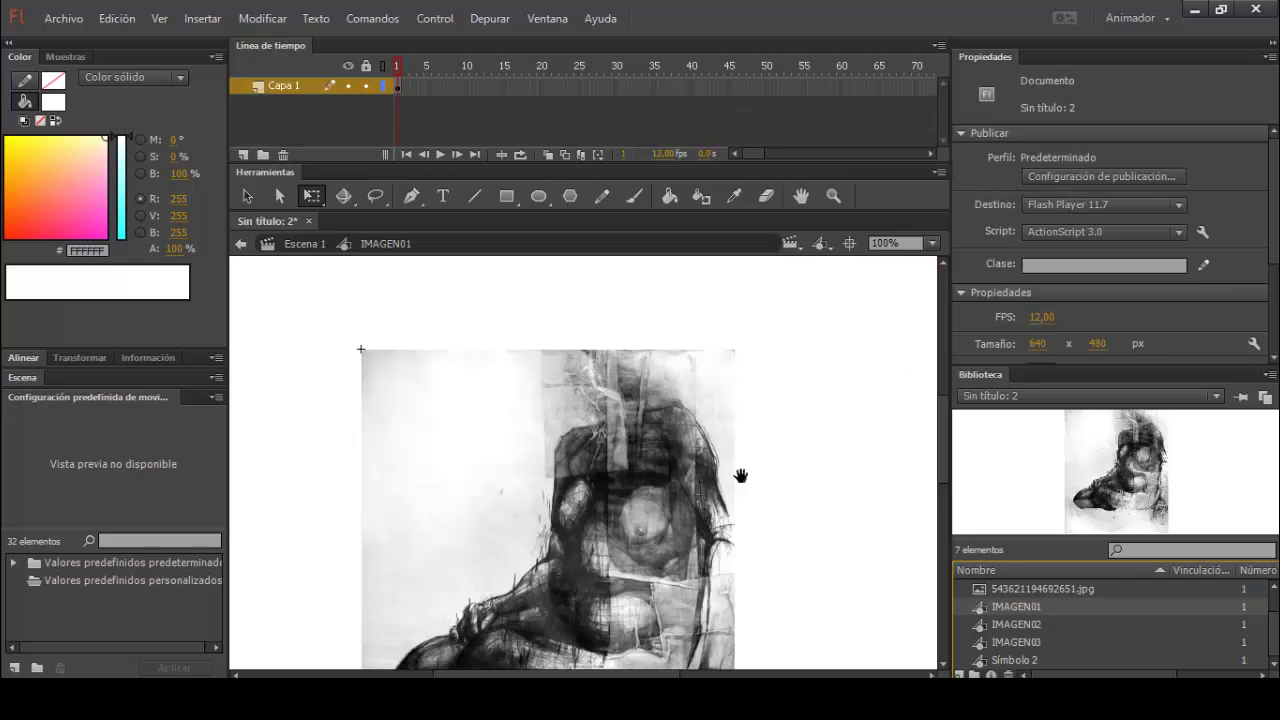
Show the rulers around the stage while editing the IMAGEN01 symbol
drag(740, 474, 748, 433)
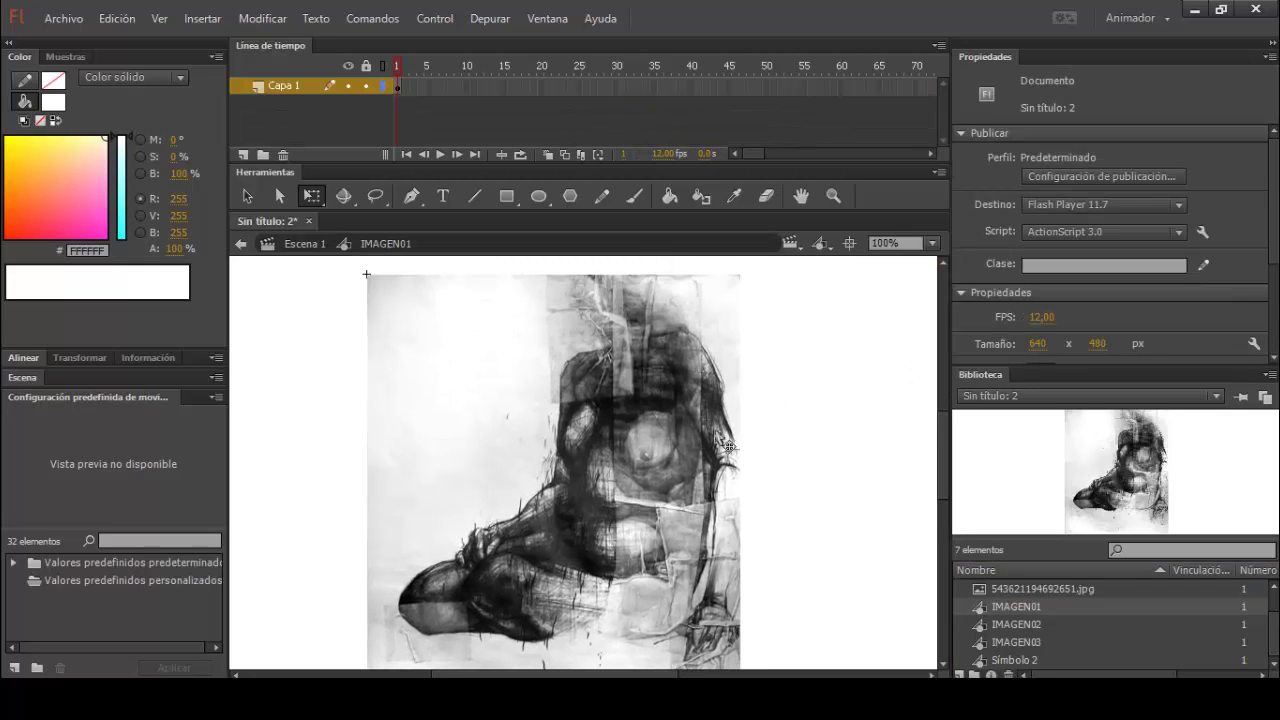
key(ctrl+minus)
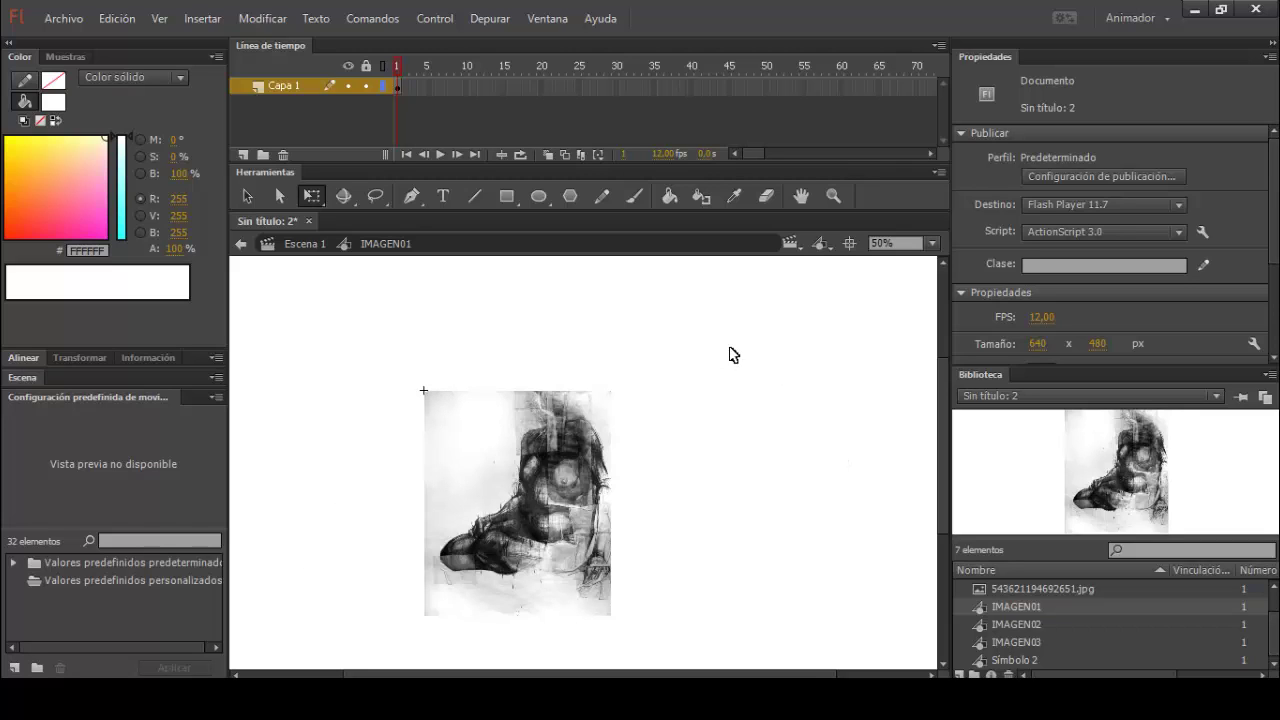
click(162, 20)
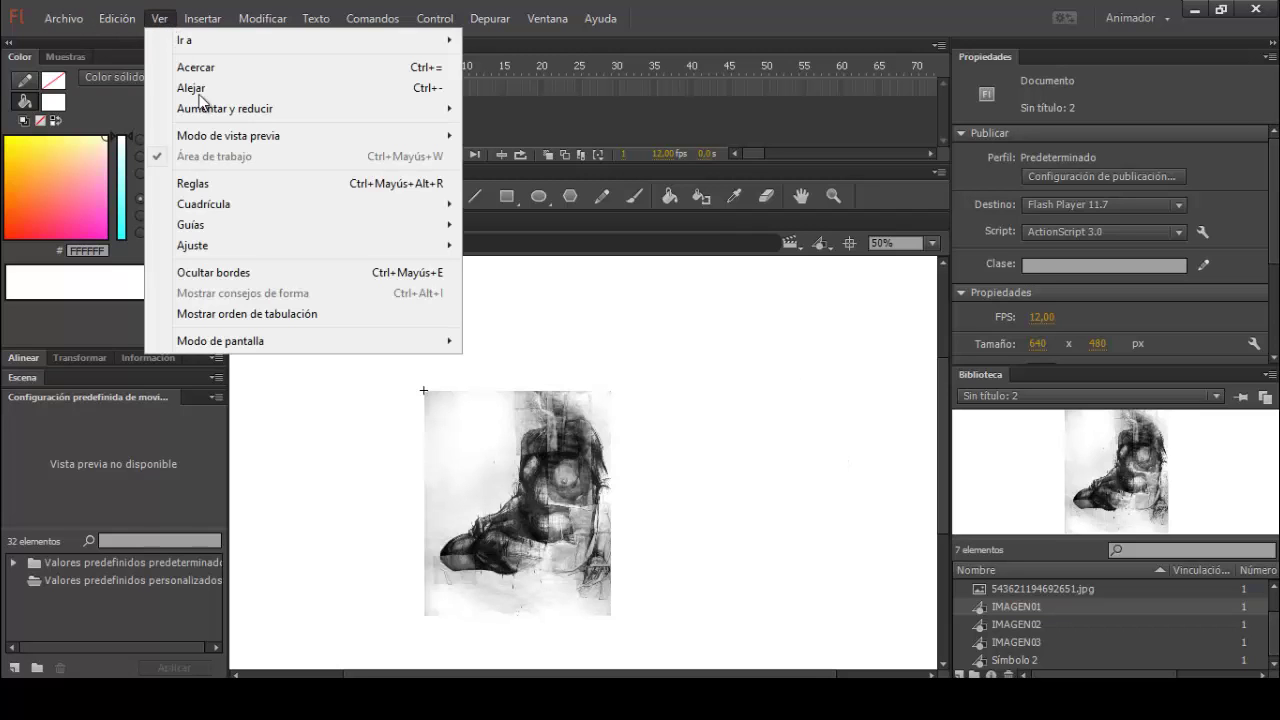
click(236, 183)
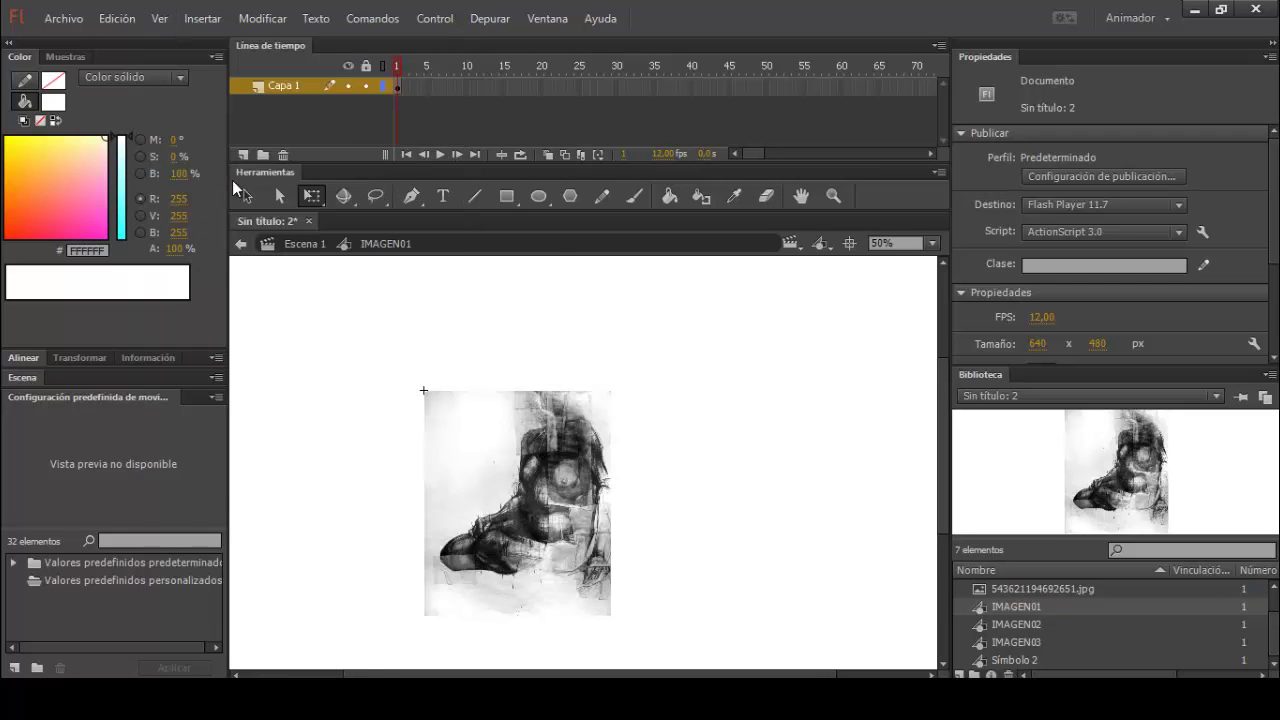
Add two horizontal guides, one at the upper edge and one at the lower edge of the bitmap in IMAGEN01
key(ctrl+=)
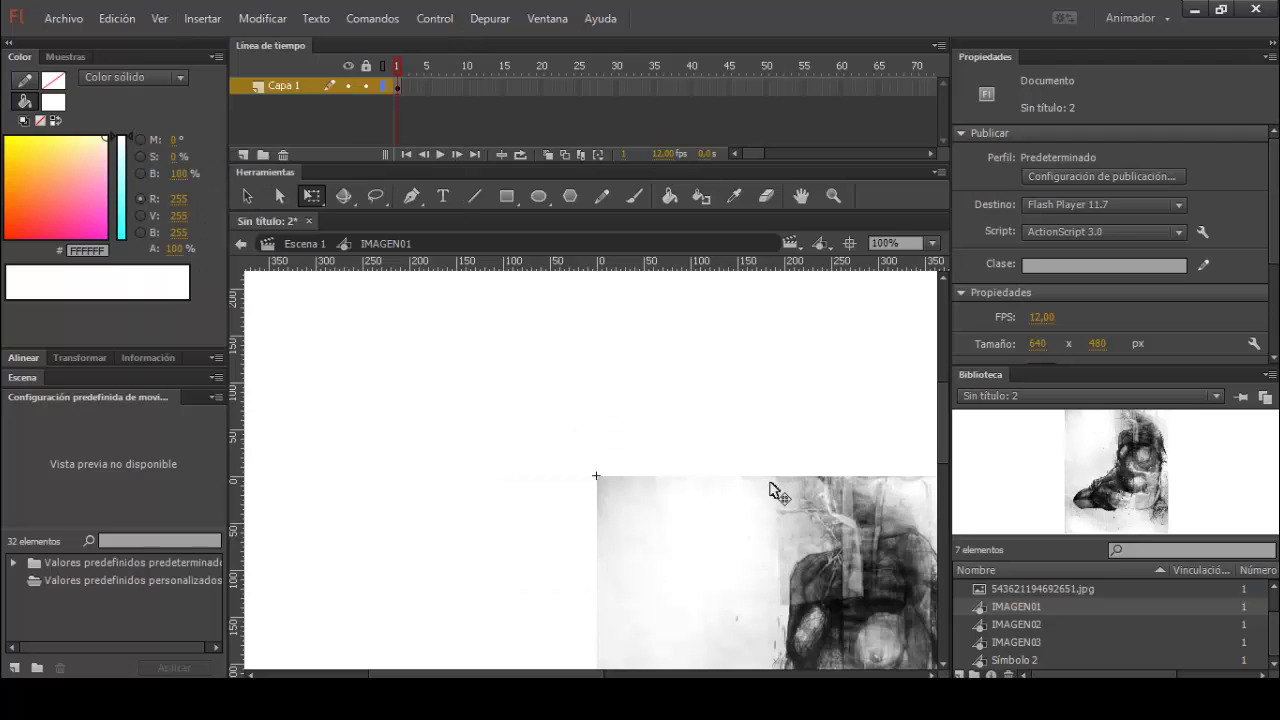
click(683, 507)
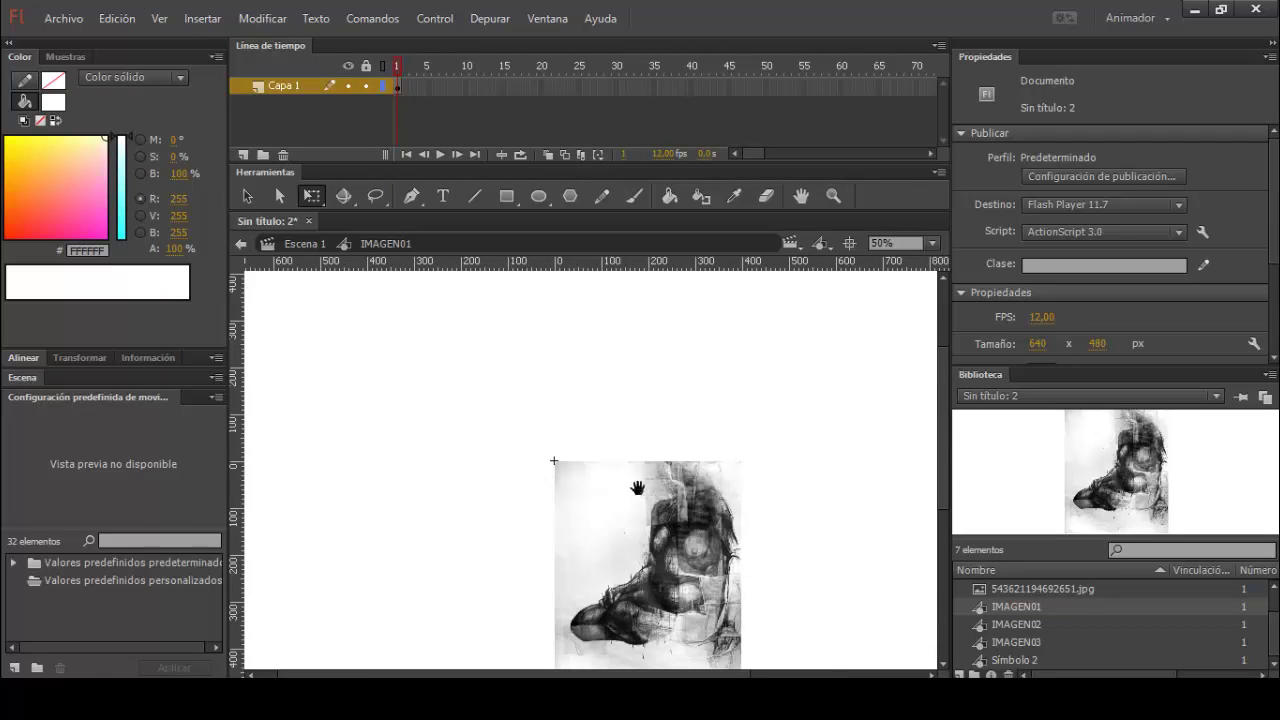
key(ctrl+=)
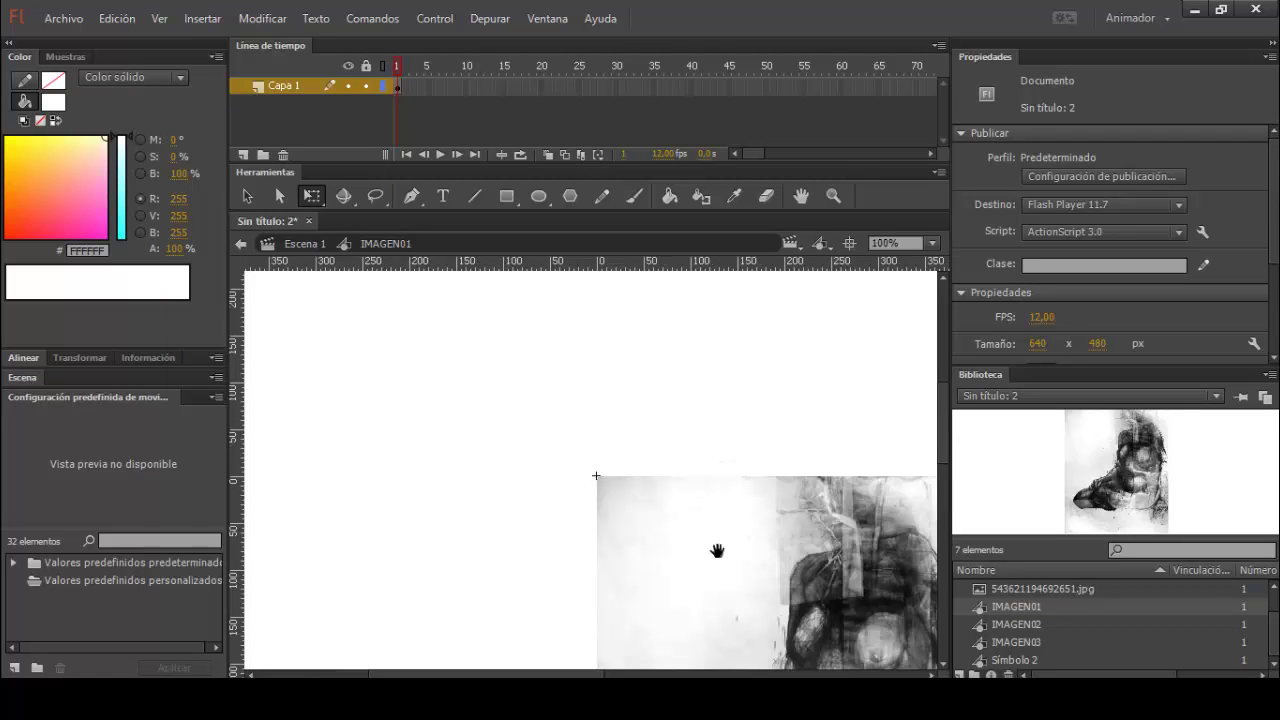
scroll(654, 454, down, 3)
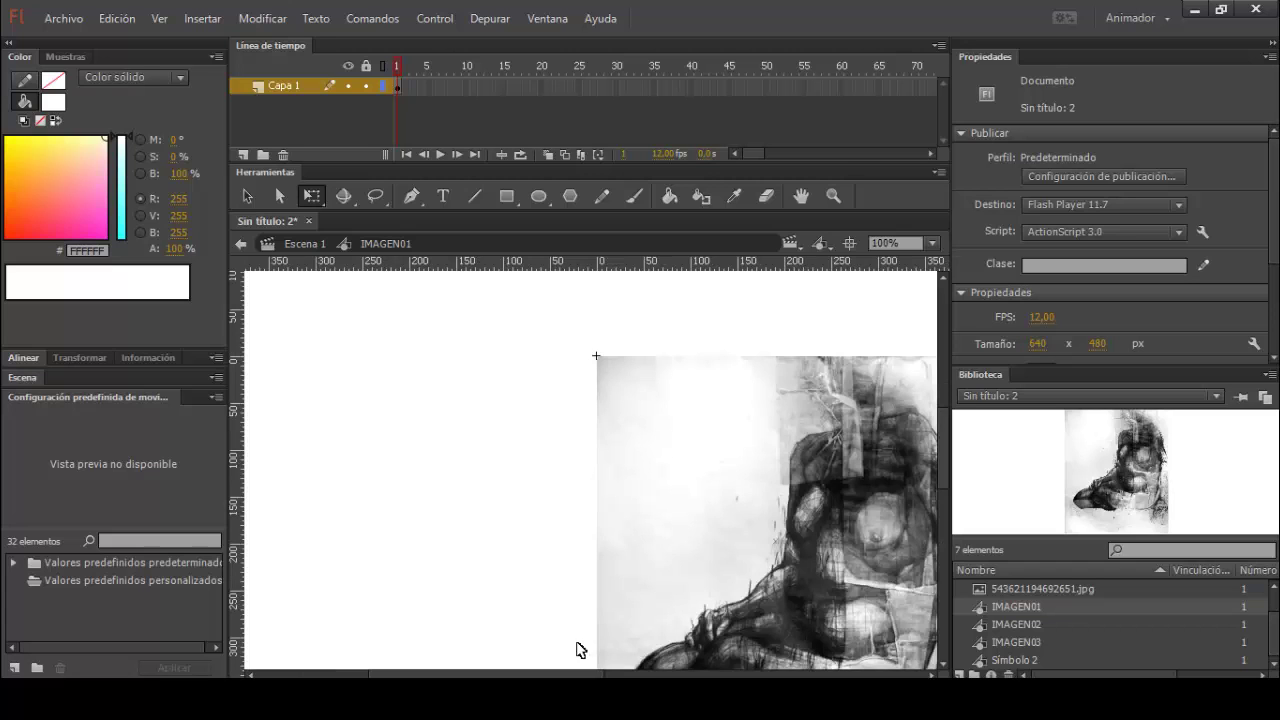
scroll(575, 675, right, 3)
key(ctrl+minus)
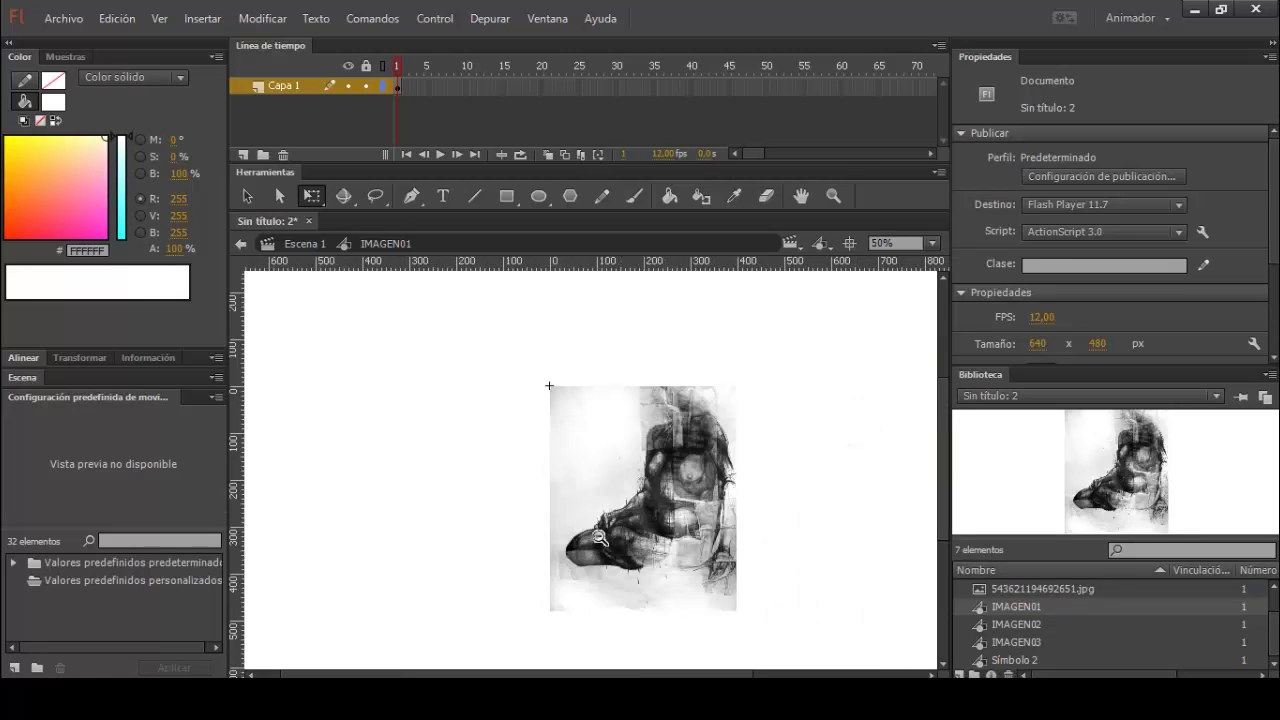
drag(686, 266, 682, 385)
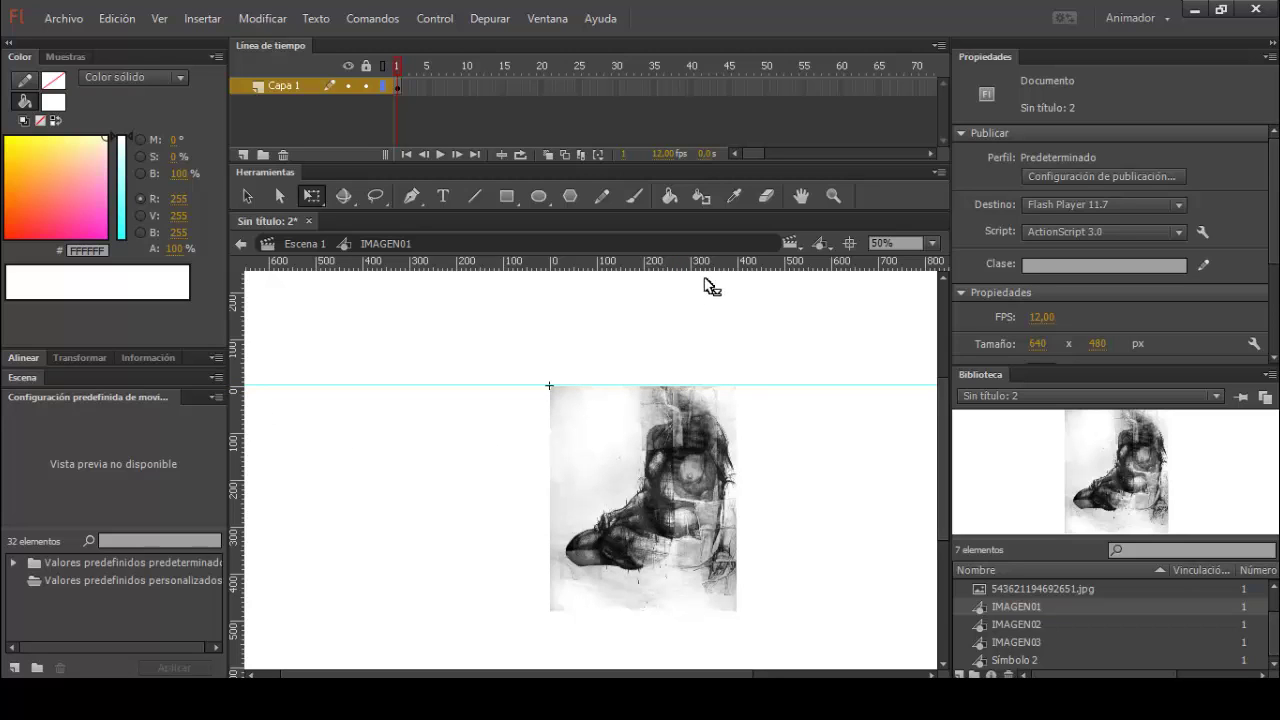
drag(705, 282, 748, 613)
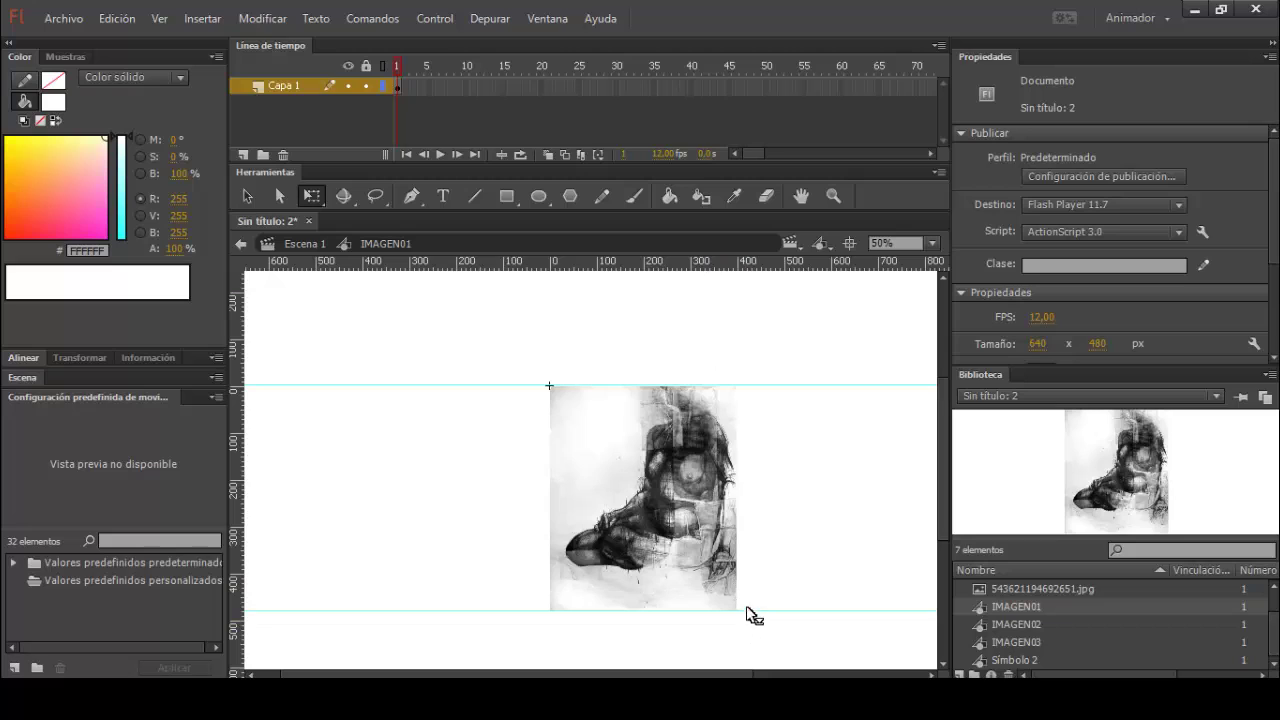
click(617, 430)
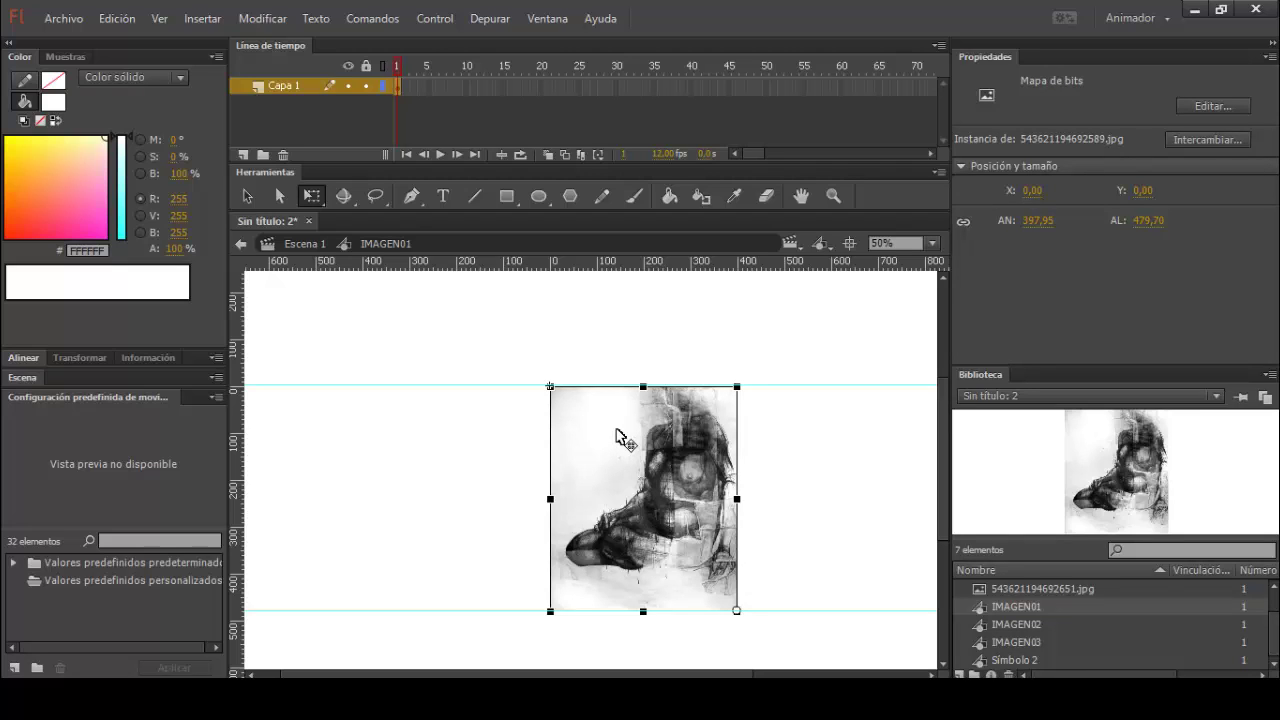
key(Delete)
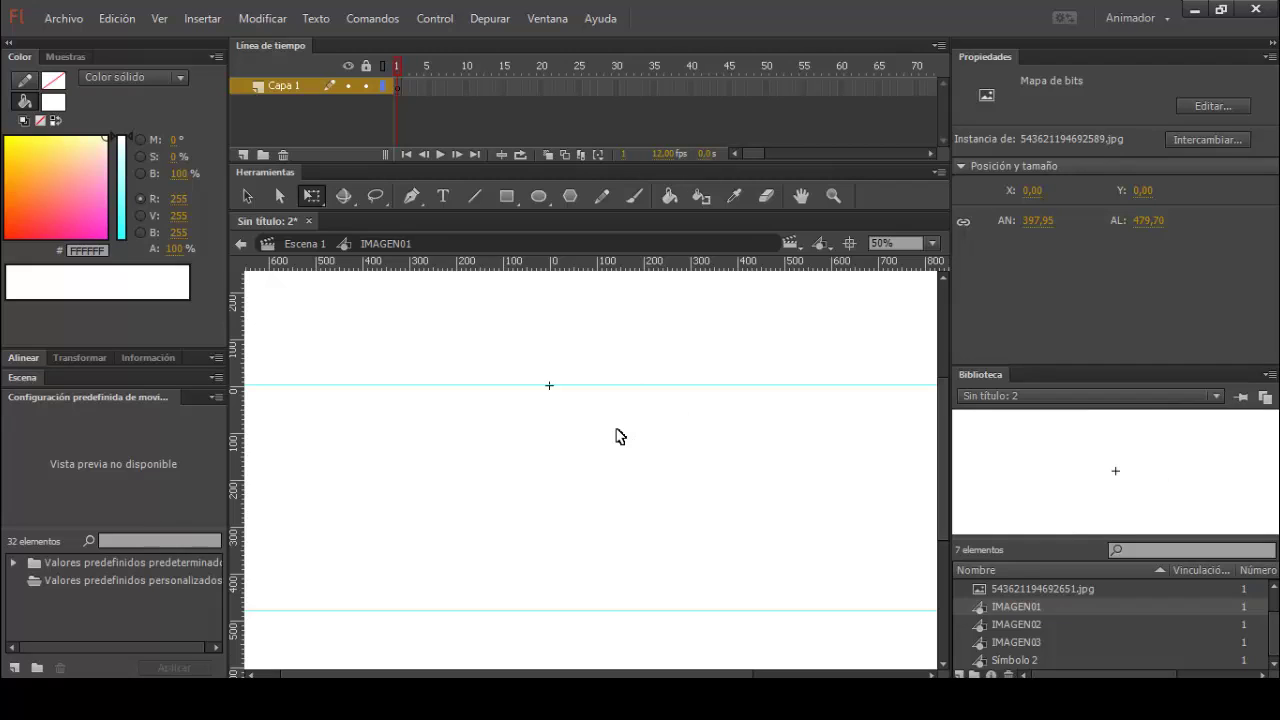
key(ctrl+z)
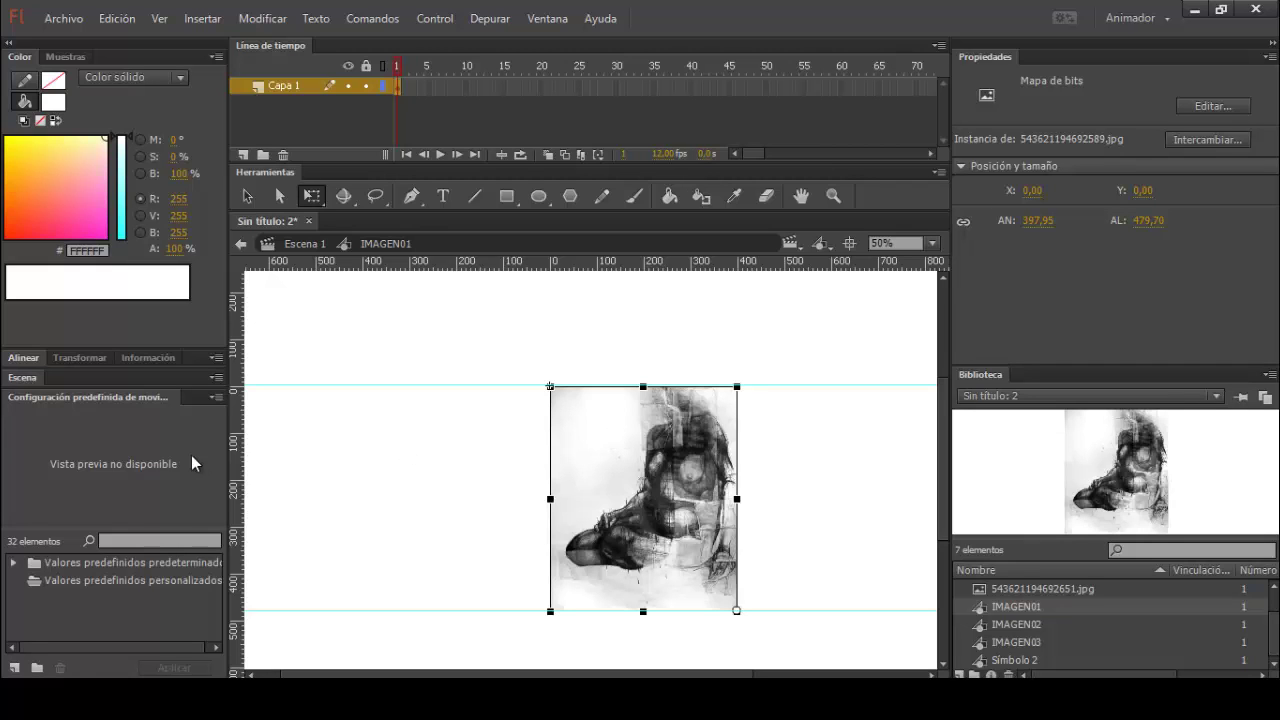
Add vertical guides at the bitmap's left and right edges and delete the bitmap from the IMAGEN01 symbol
drag(242, 428, 554, 534)
drag(245, 433, 733, 483)
key(Delete)
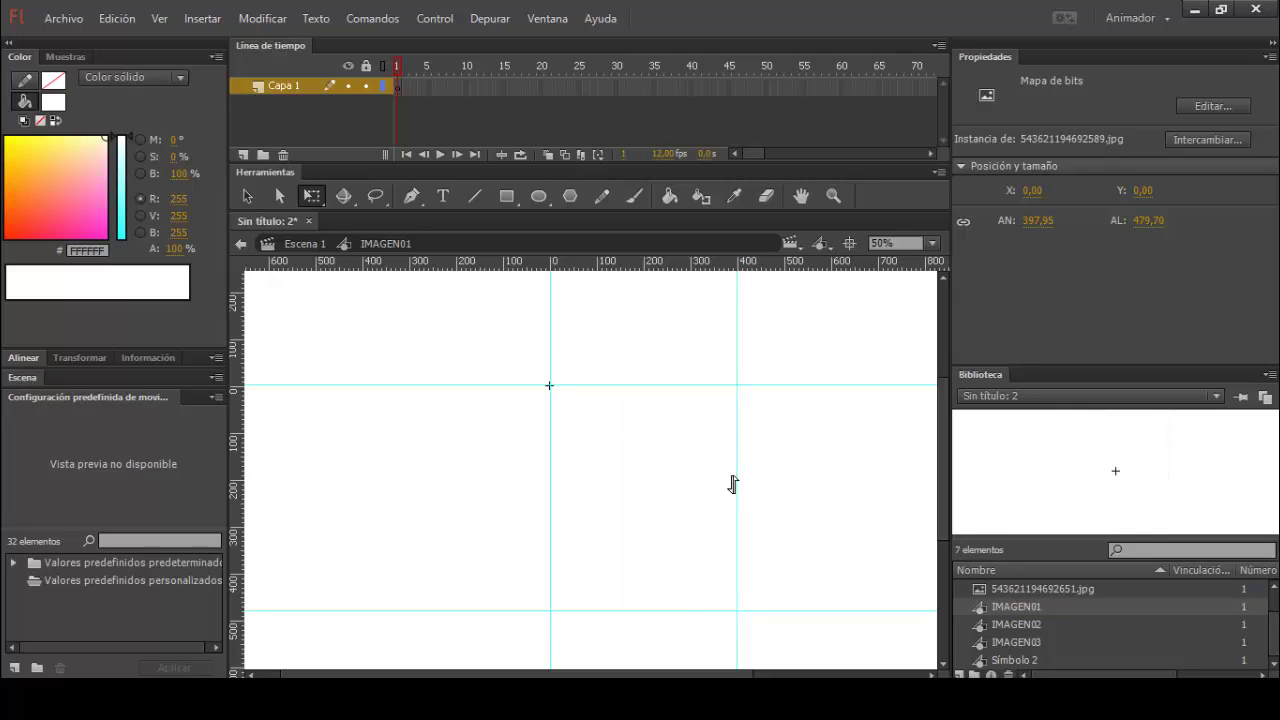
Import 543621194692677.jpg from the REFERENCIAS CUERPOS folder onto the stage of the IMAGEN01 symbol
click(62, 18)
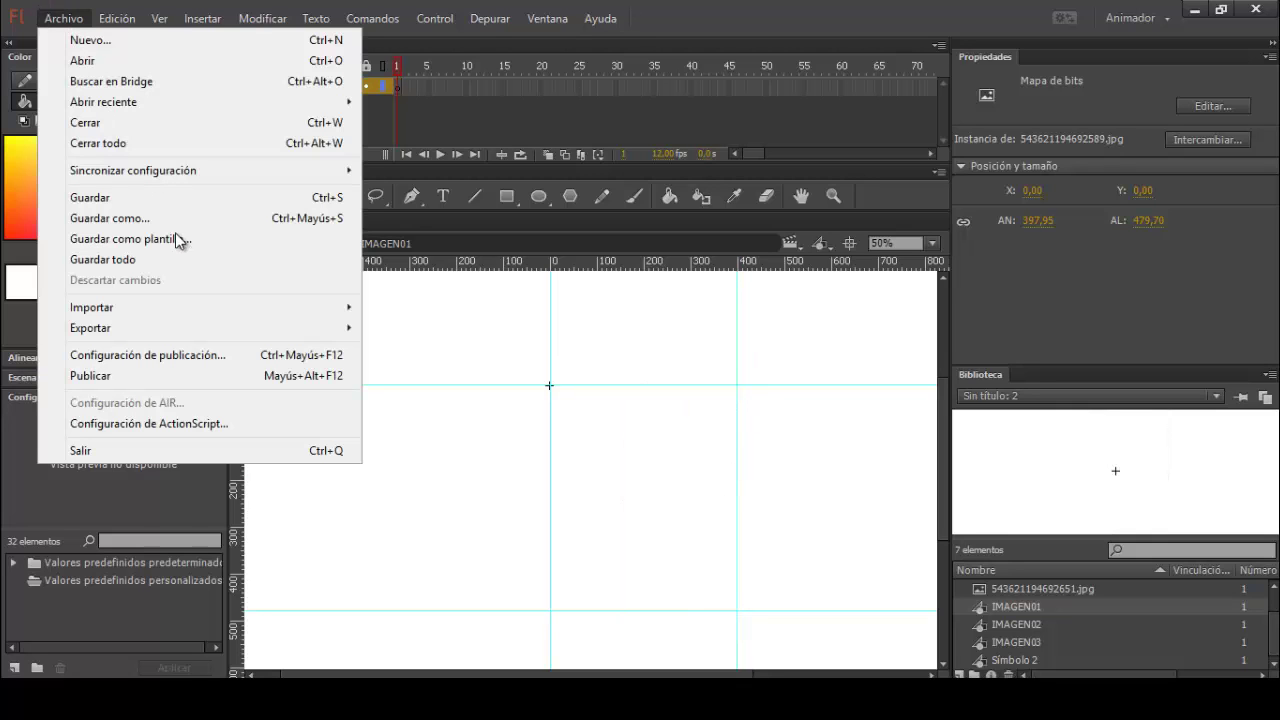
mouse_move(215, 322)
click(427, 310)
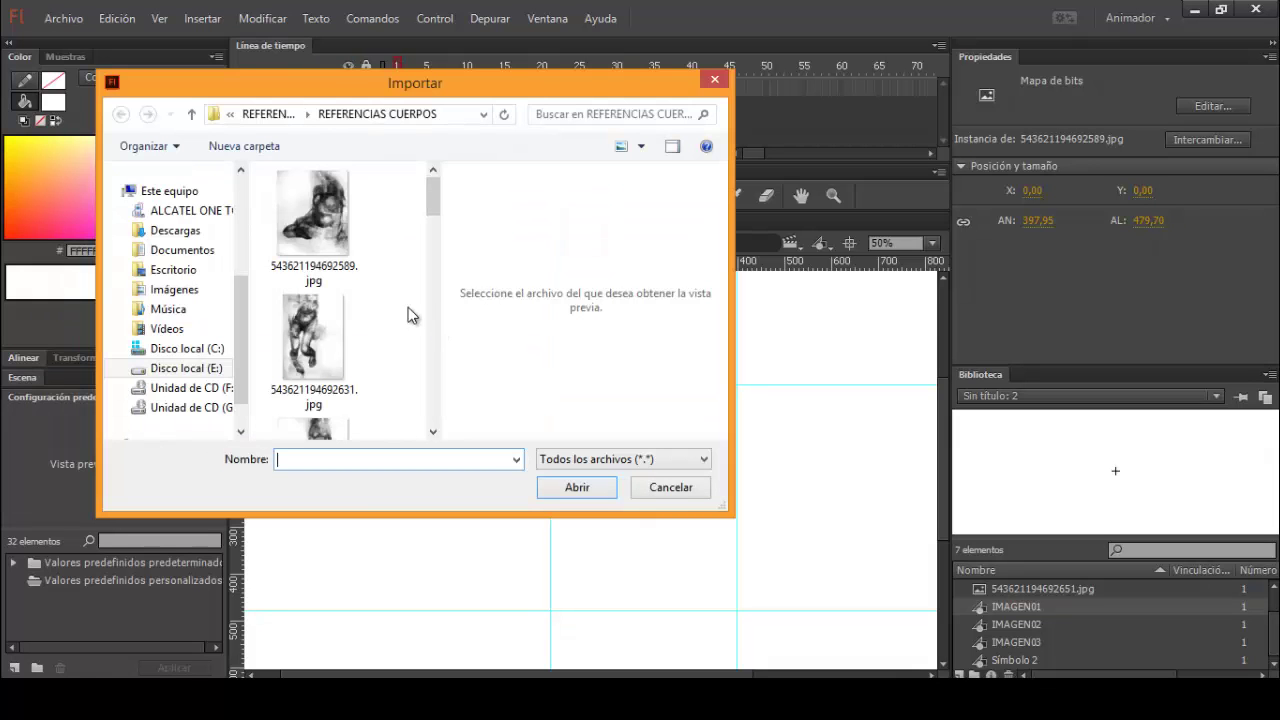
click(433, 431)
click(433, 431)
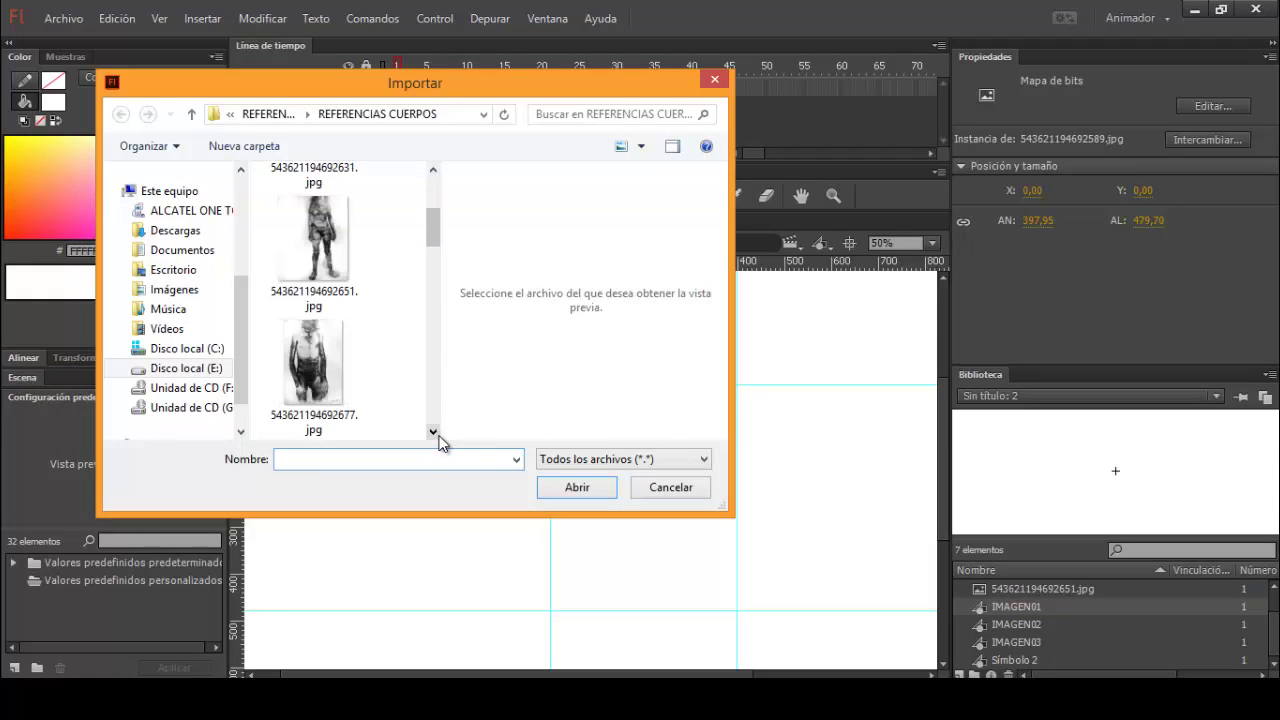
click(437, 433)
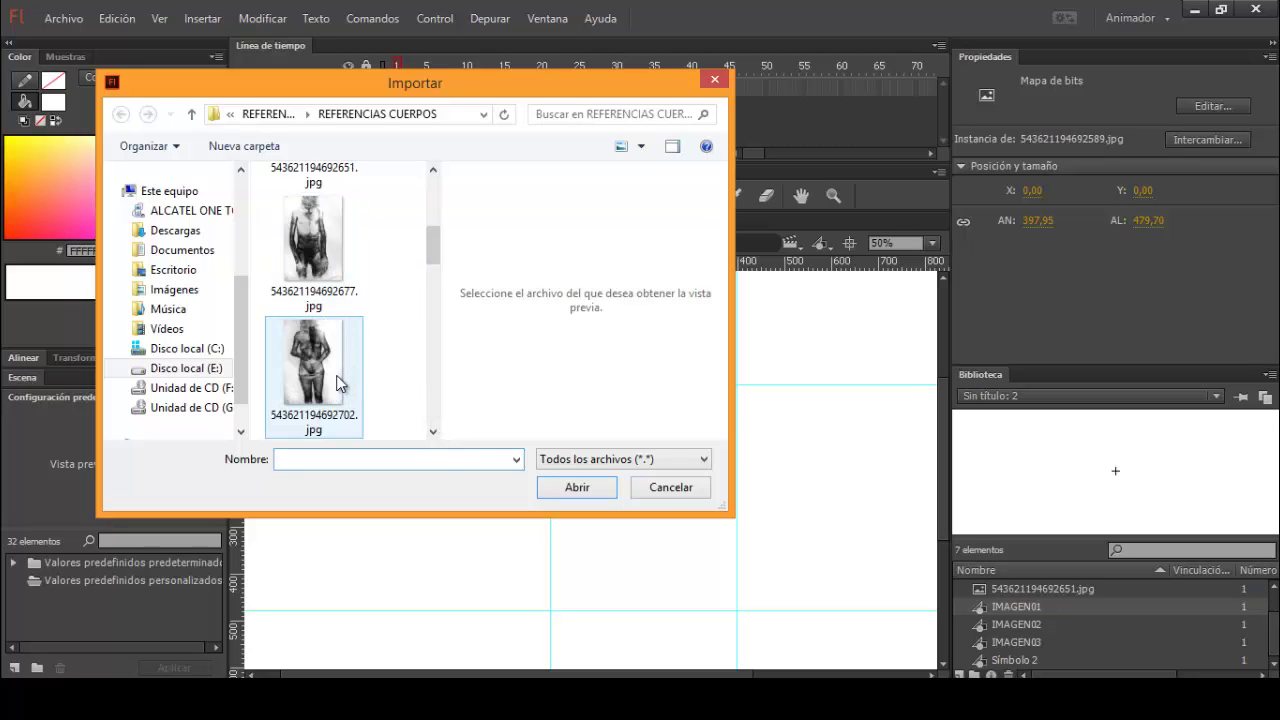
click(322, 300)
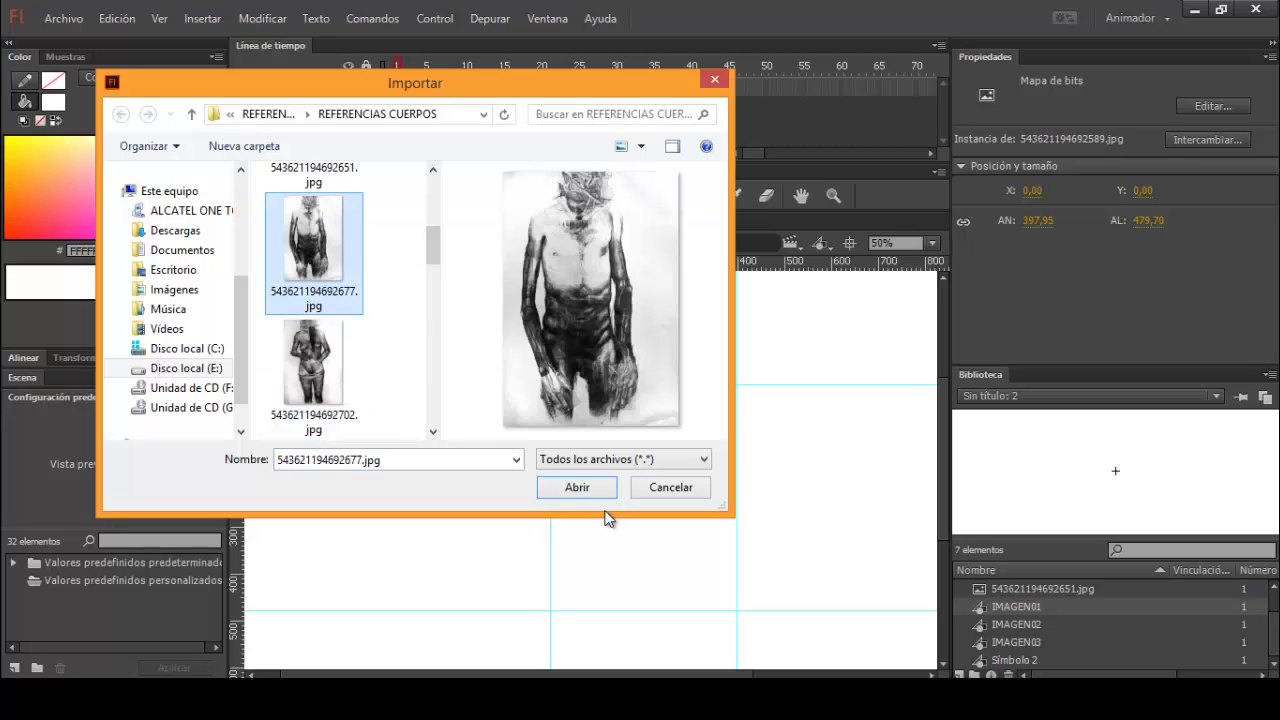
click(577, 487)
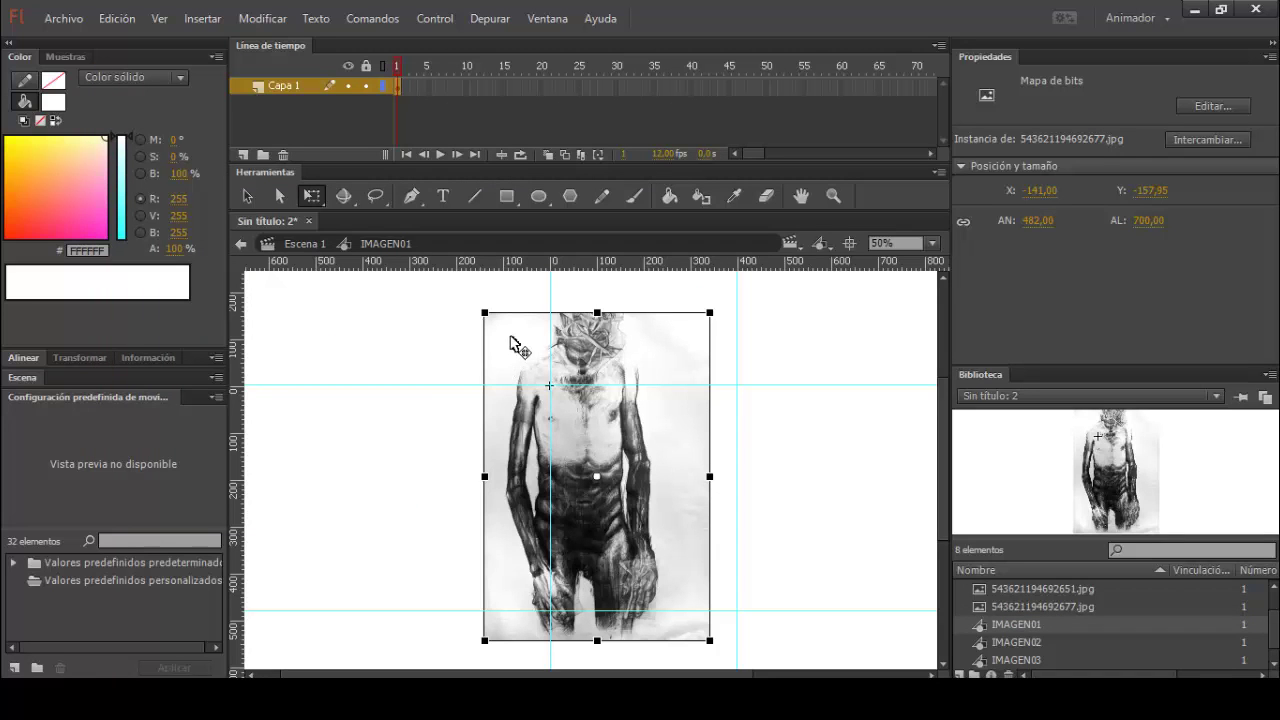
Scale the imported bitmap proportionally to fit between the two horizontal guides, with its right edge on the right vertical guide
drag(609, 458, 633, 436)
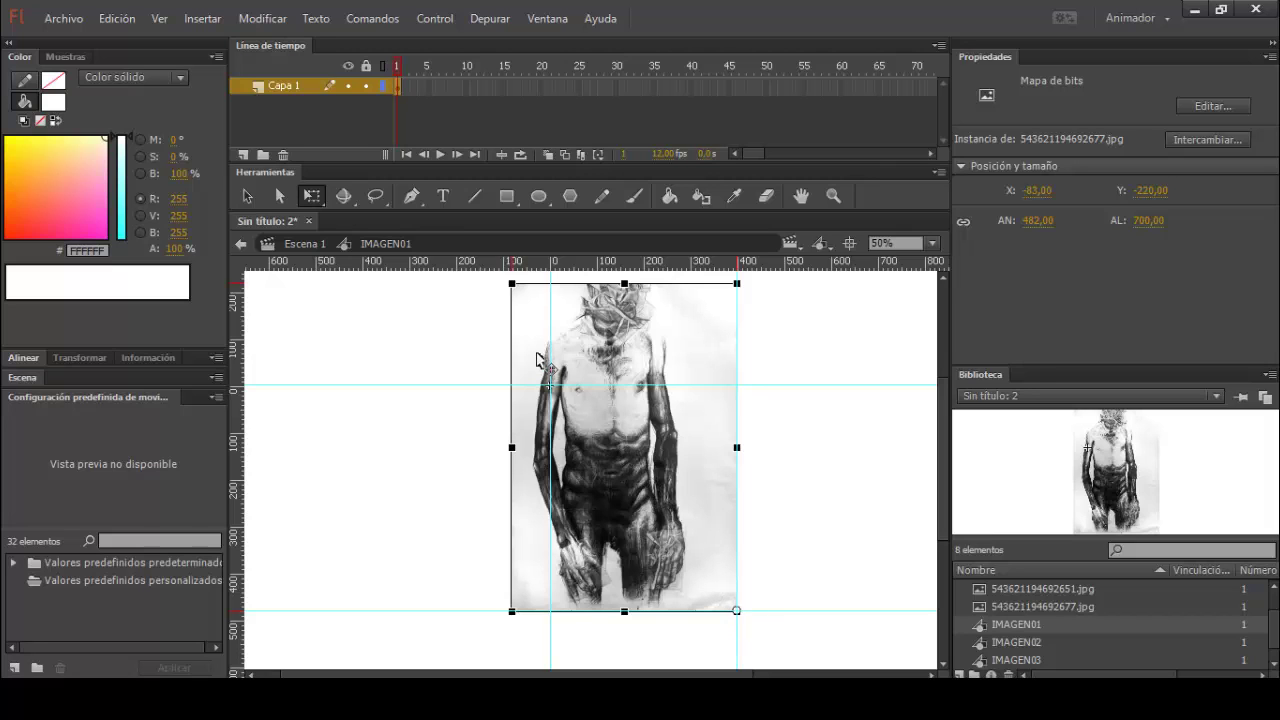
drag(530, 311, 600, 412)
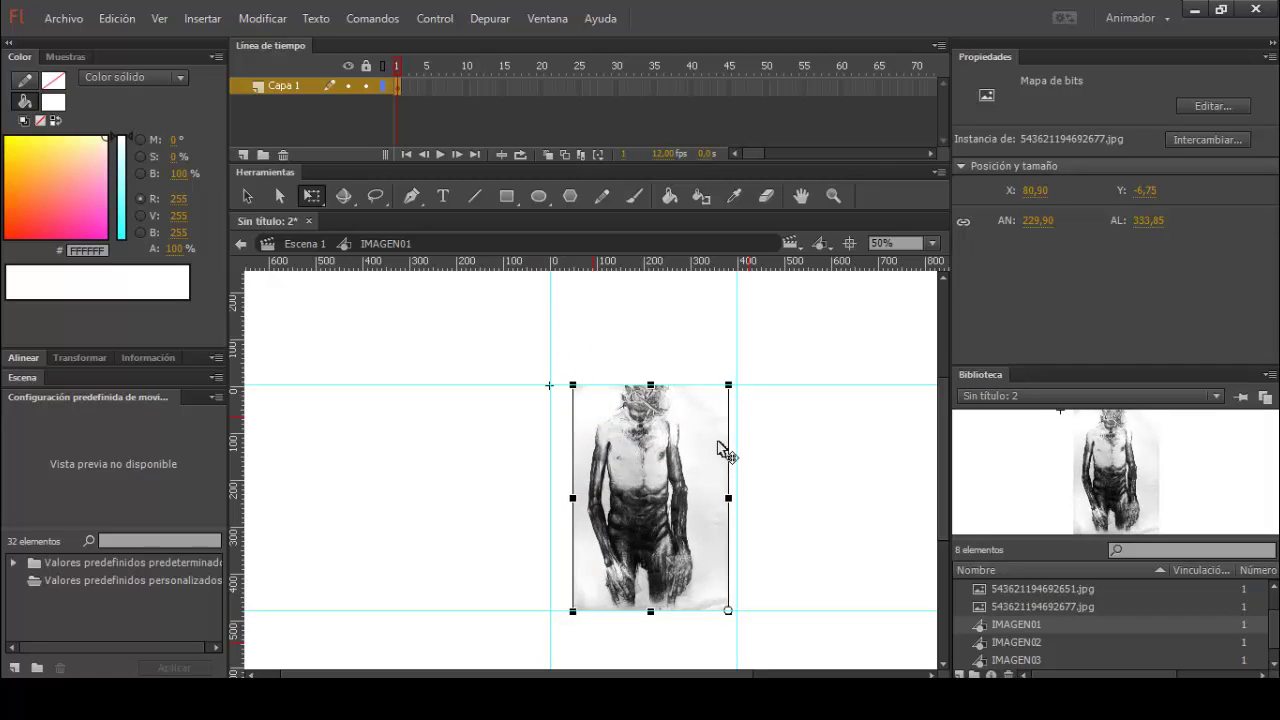
key(Right)
key(Right)
key(Right)
key(Right)
key(Right)
key(Right)
key(Right)
key(Right)
key(Right)
key(Right)
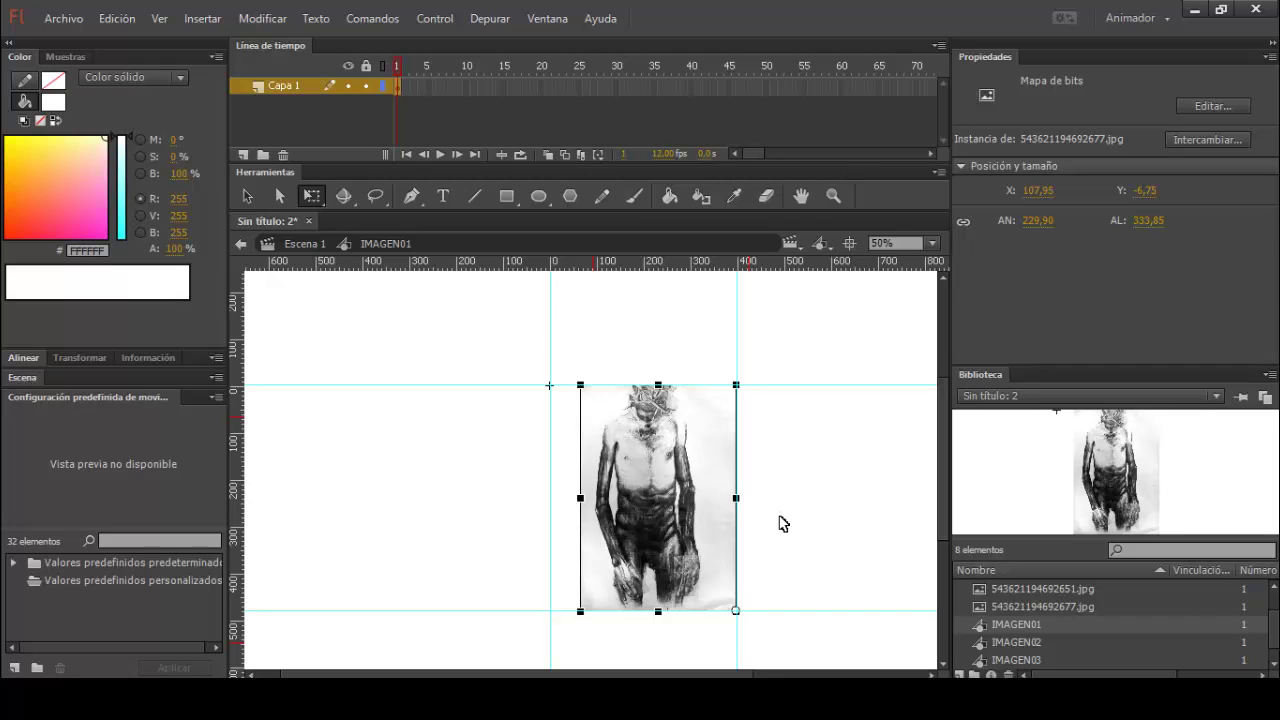
Return from the IMAGEN01 symbol to Escena 1 and test the movie with the replaced image
click(300, 248)
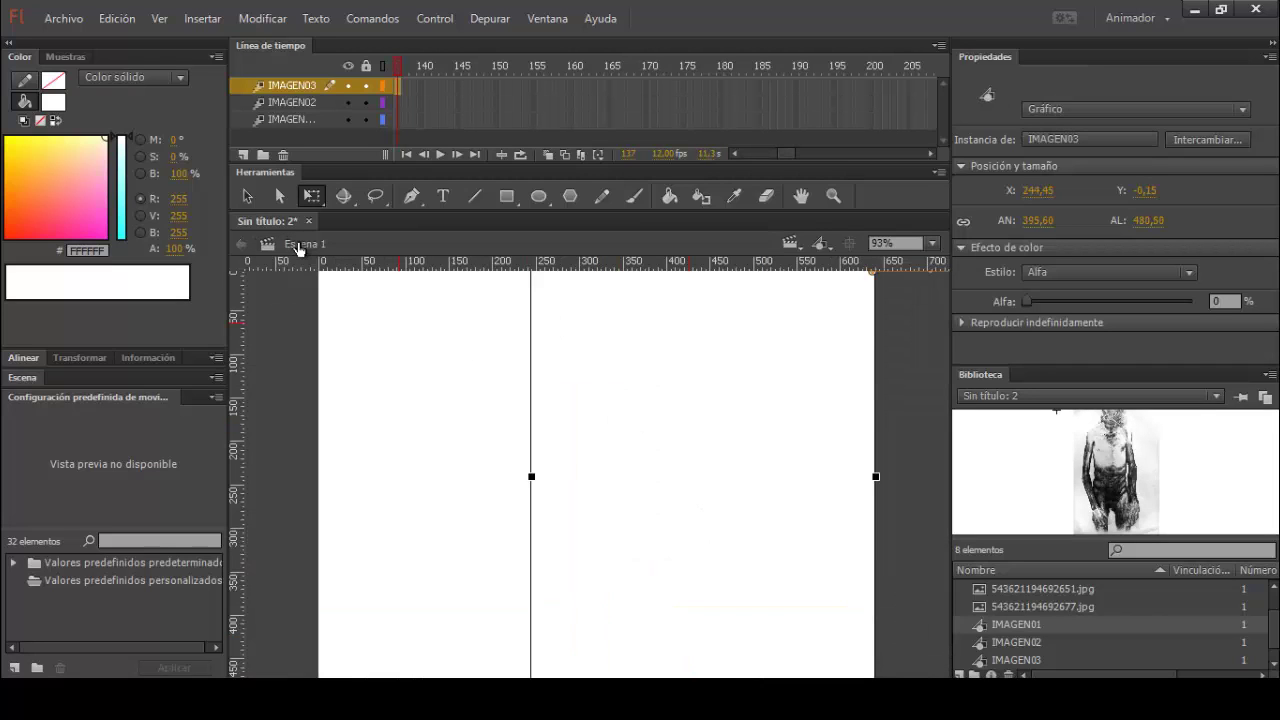
key(ctrl+Return)
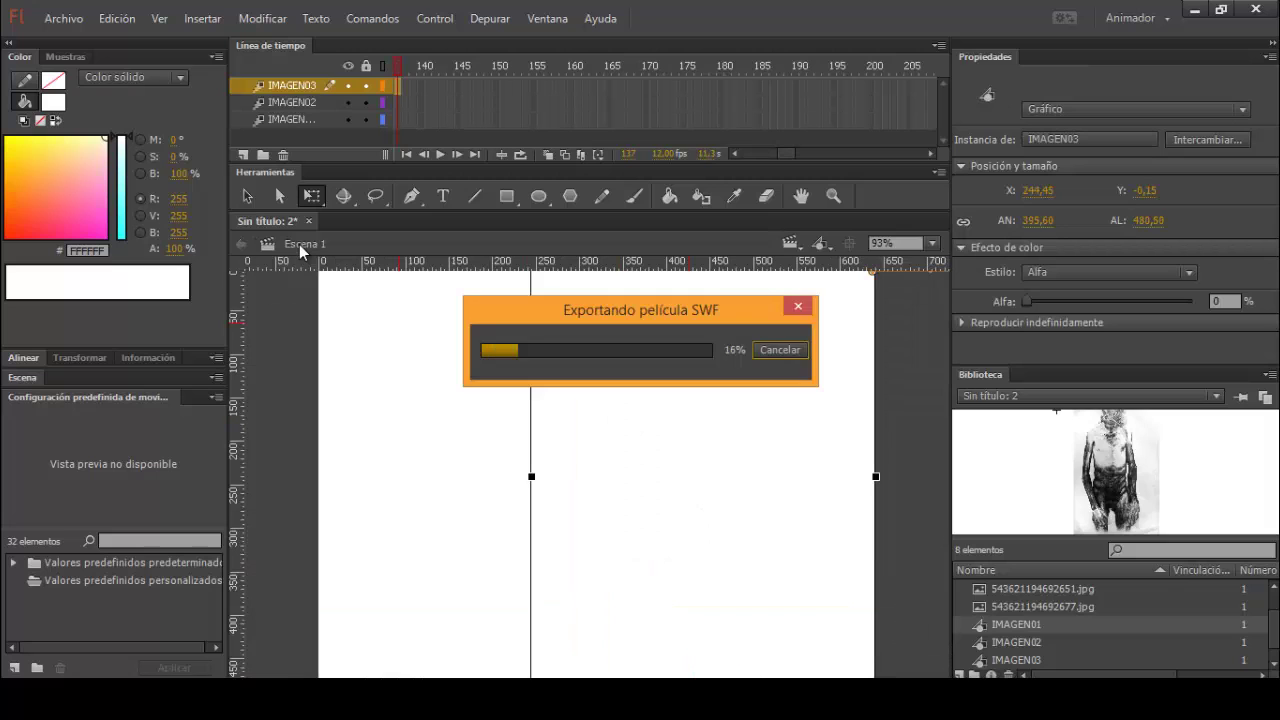